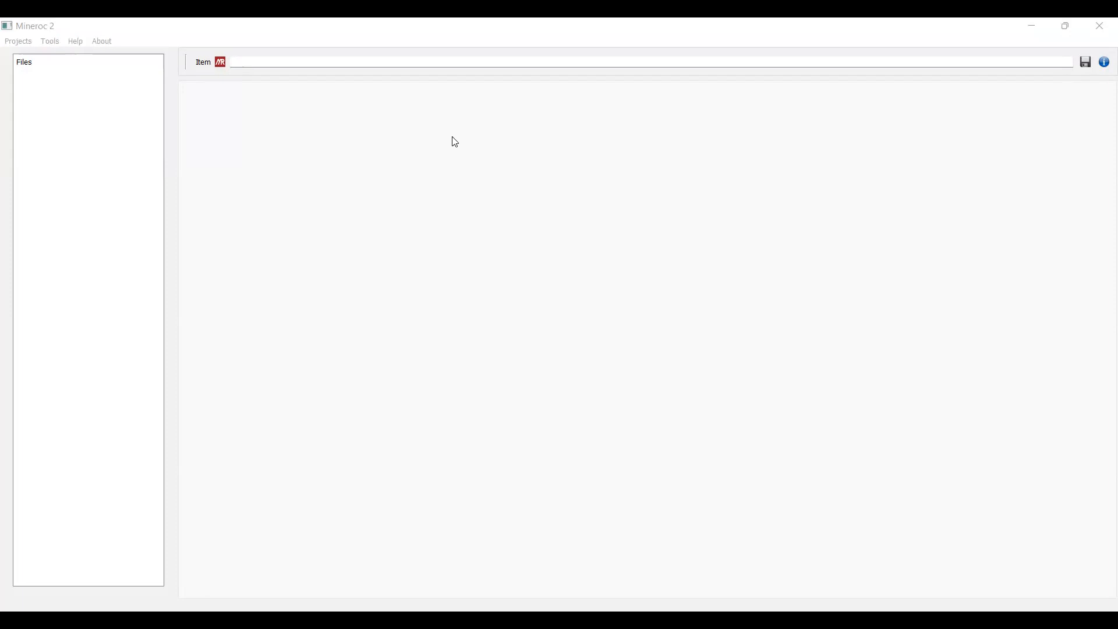
# Step: Start a new project and browse to the Validacion folder in Escritorio as its location
pyautogui.click(240, 20)
pyautogui.click(16, 43)
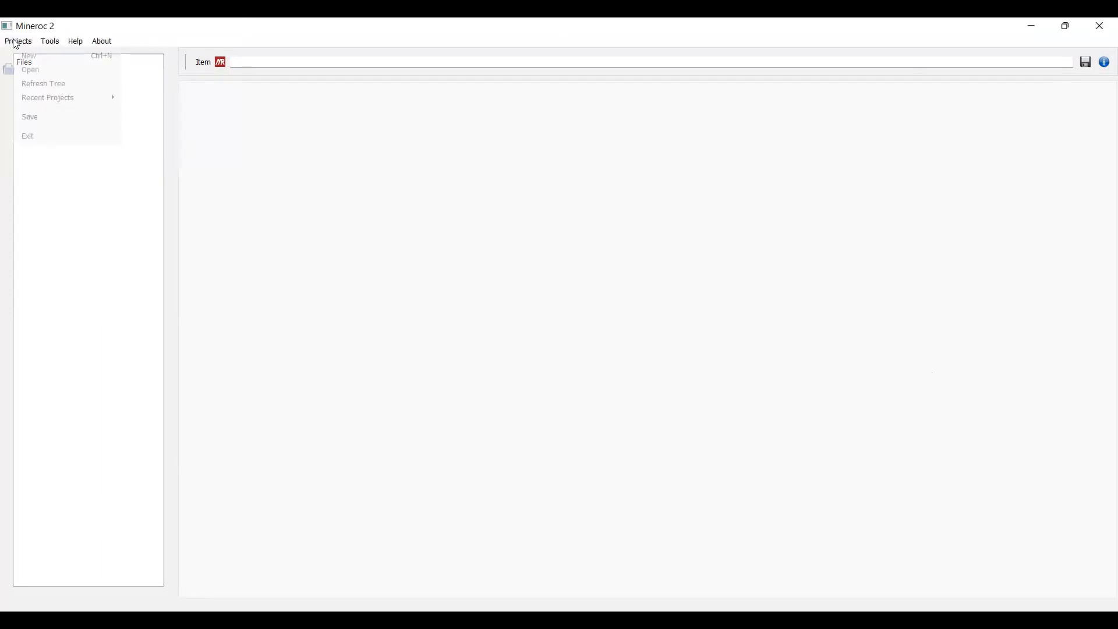
pyautogui.click(39, 58)
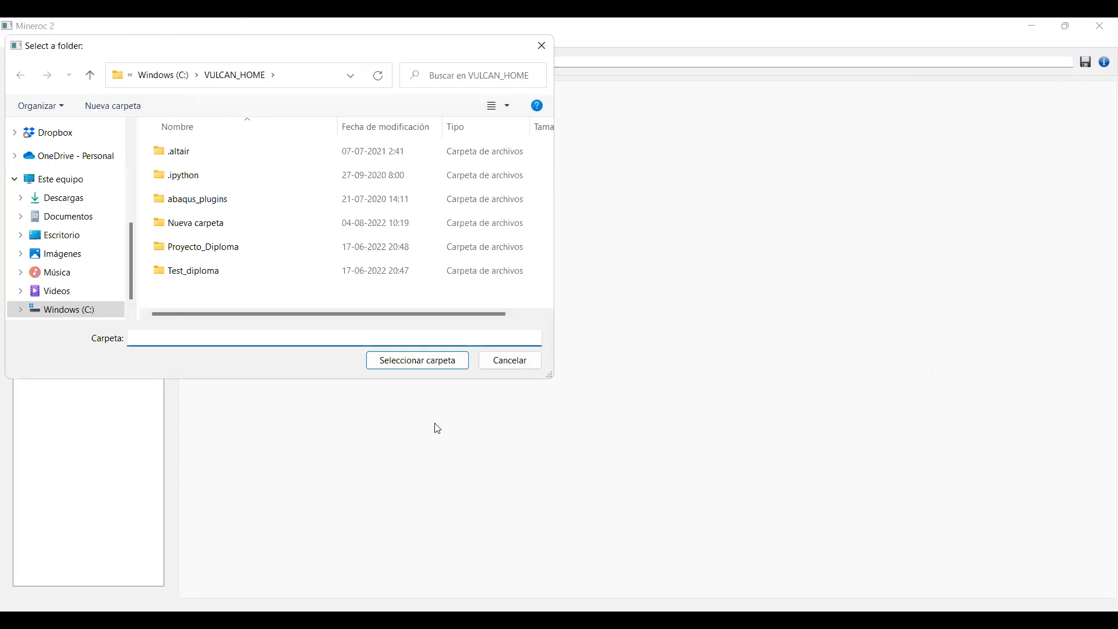
pyautogui.click(389, 356)
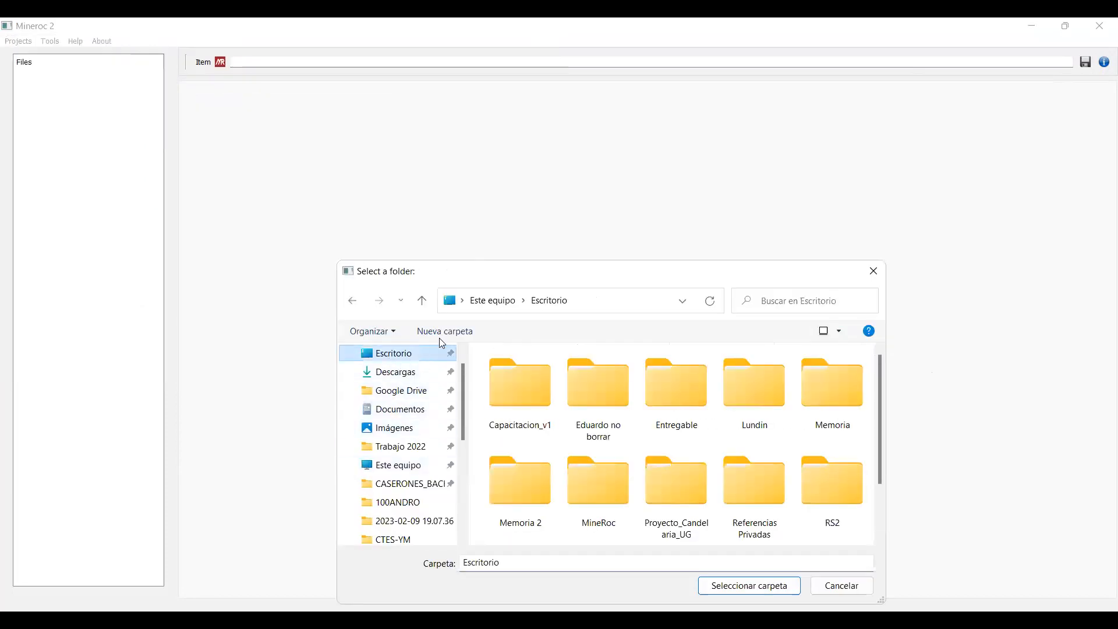
pyautogui.scroll(-2, 594, 385)
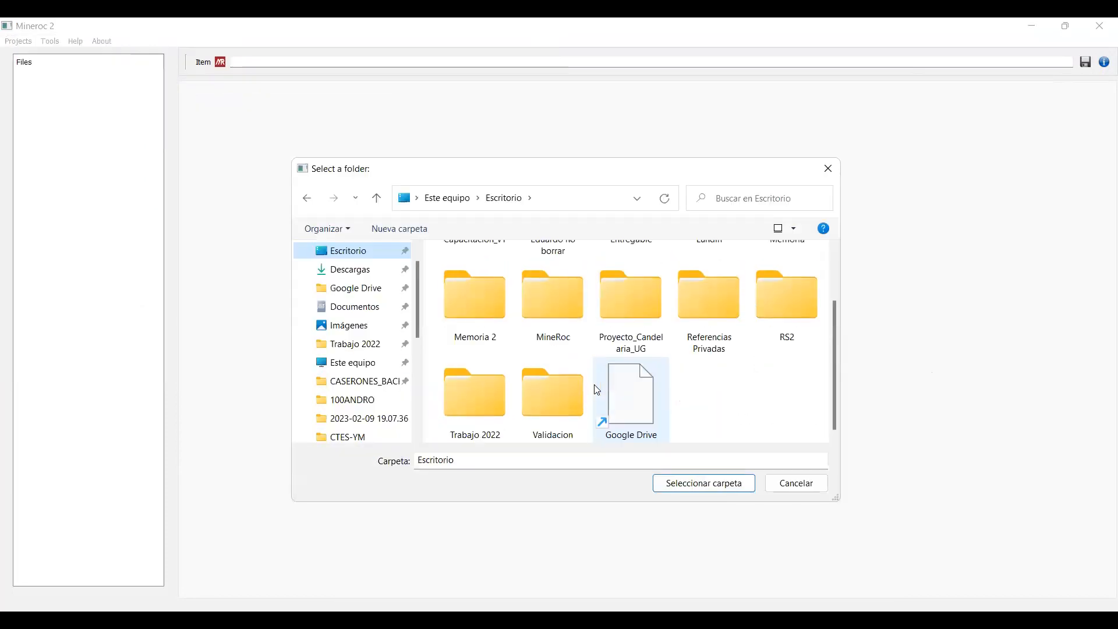
pyautogui.click(546, 392)
pyautogui.doubleClick(547, 395)
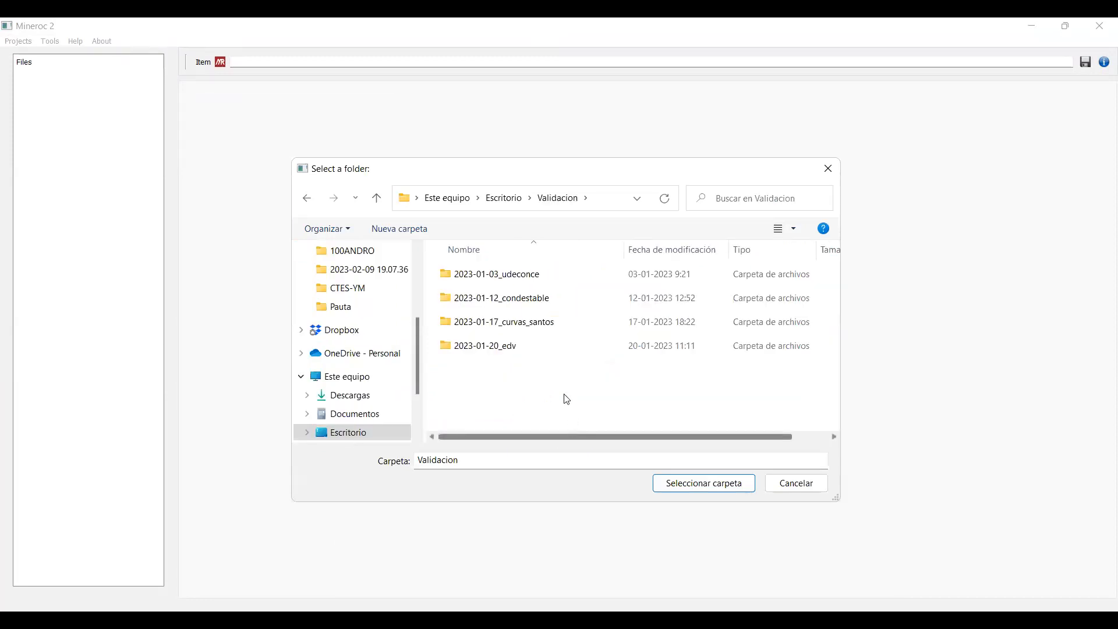
# Step: Create a folder named 2023-02-16_Charla-ctesym inside Validacion and choose it as the project folder
pyautogui.click(403, 230)
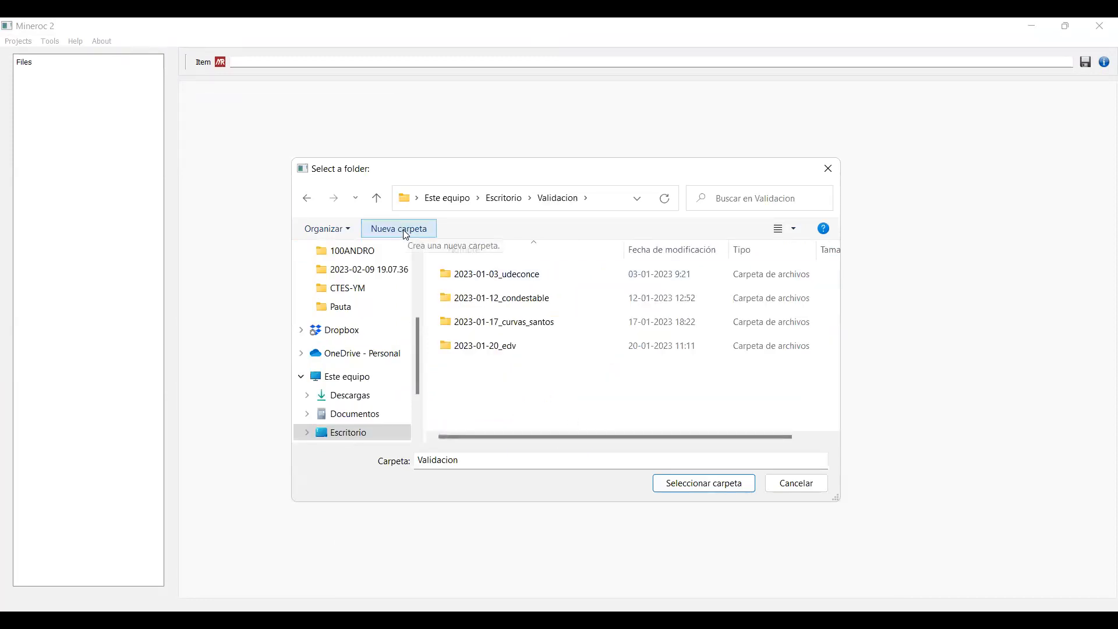
pyautogui.press('End')
pyautogui.write('--')
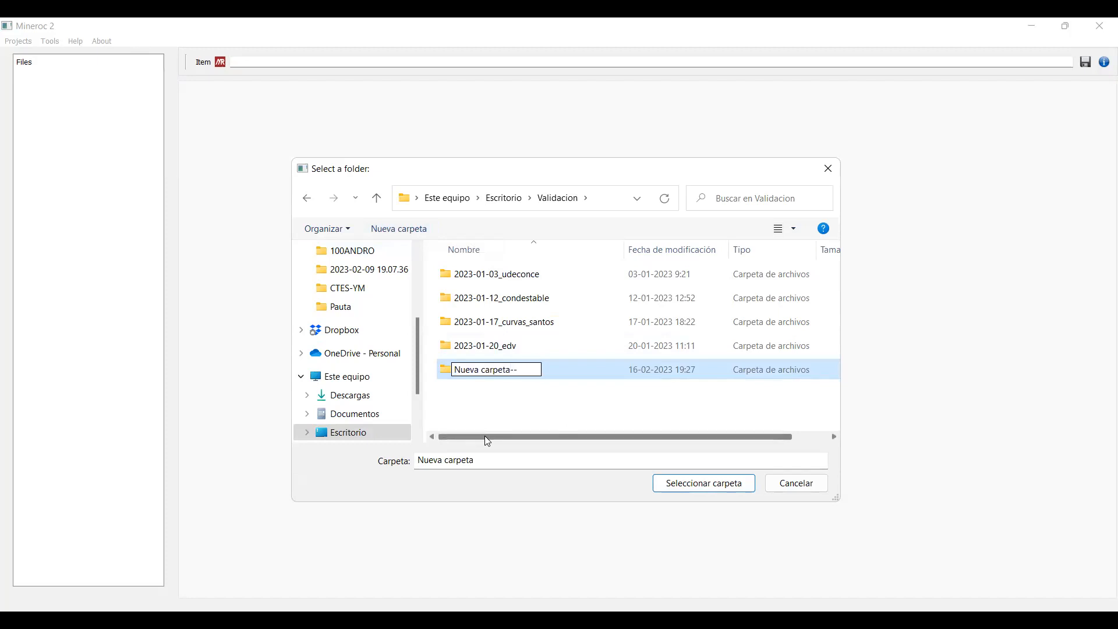
pyautogui.press('BackSpace')
pyautogui.press('BackSpace')
pyautogui.press('BackSpace')
pyautogui.press('BackSpace')
pyautogui.press('BackSpace')
pyautogui.press('BackSpace')
pyautogui.press('BackSpace')
pyautogui.press('BackSpace')
pyautogui.press('BackSpace')
pyautogui.press('BackSpace')
pyautogui.press('BackSpace')
pyautogui.press('BackSpace')
pyautogui.press('BackSpace')
pyautogui.press('BackSpace')
pyautogui.press('BackSpace')
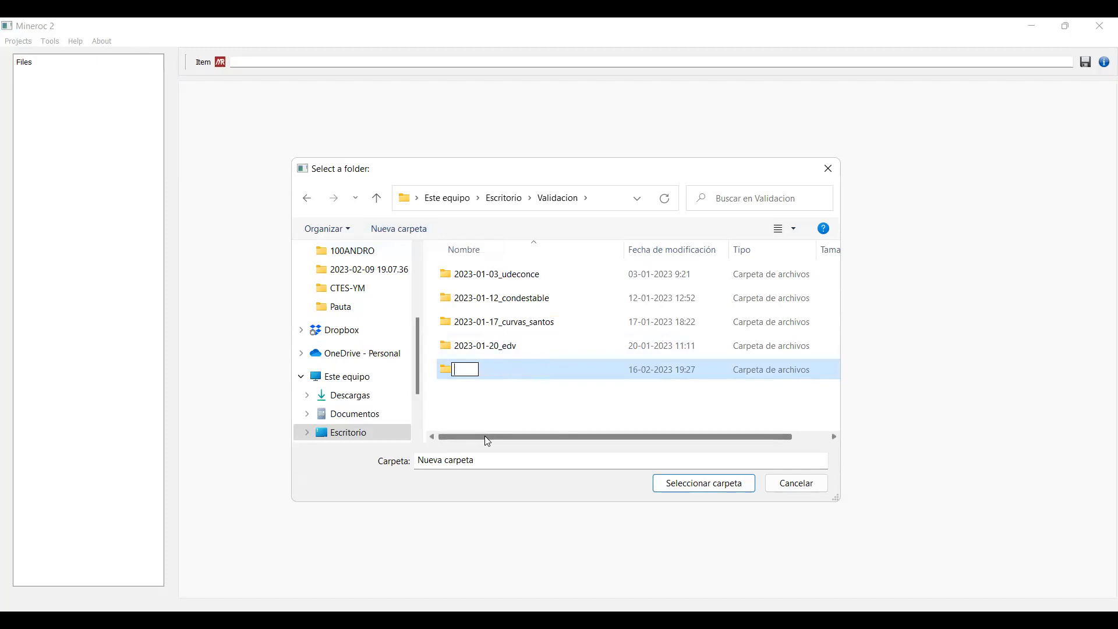
pyautogui.write('2023-02-16')
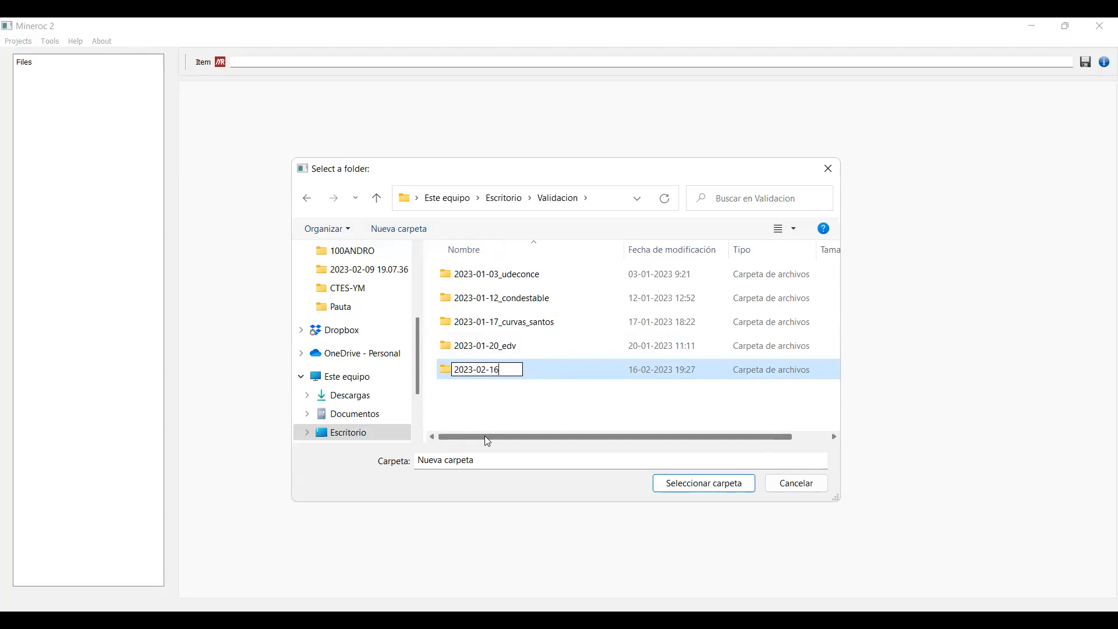
pyautogui.write('_Charla-ctes')
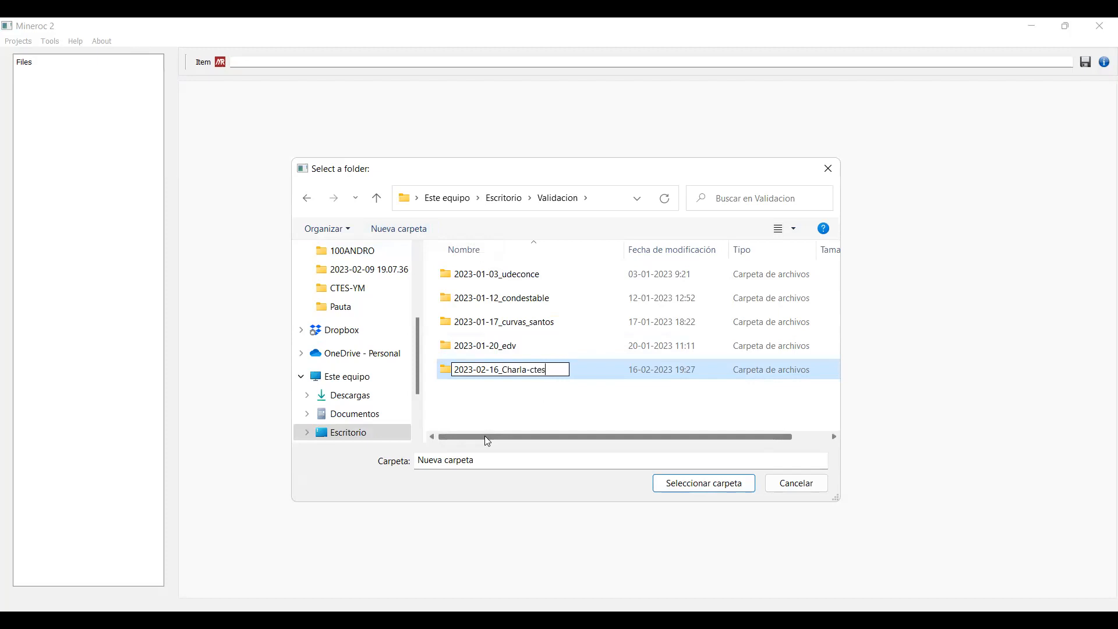
pyautogui.write('ym')
pyautogui.click(571, 387)
pyautogui.click(587, 376)
pyautogui.click(706, 484)
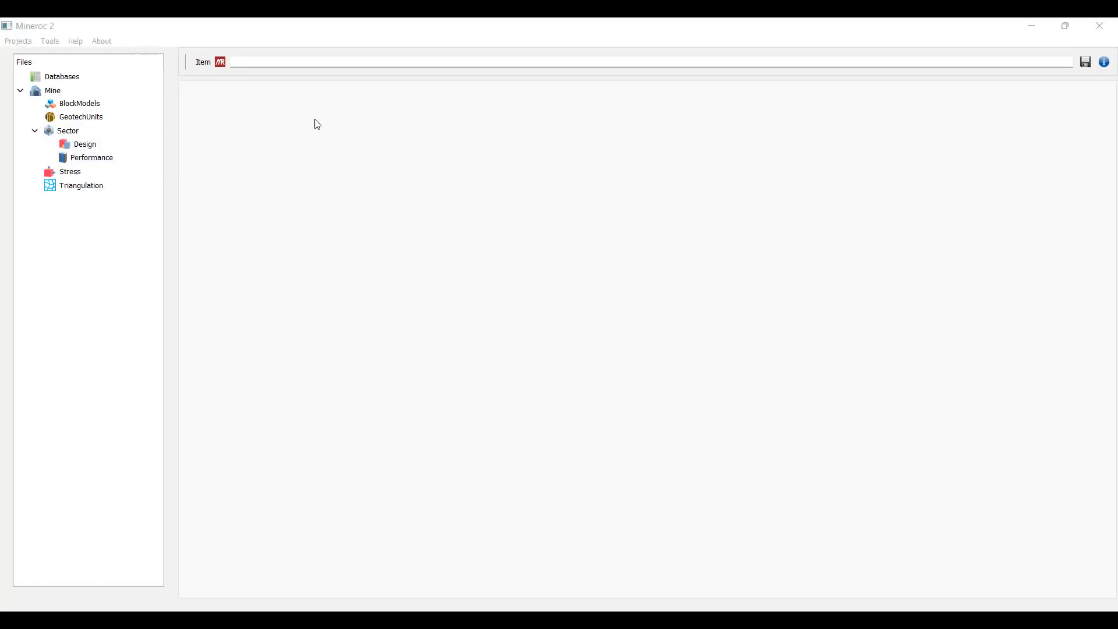
# Step: Add a folder named Caserones under Triangulation in the project tree
pyautogui.rightClick(79, 191)
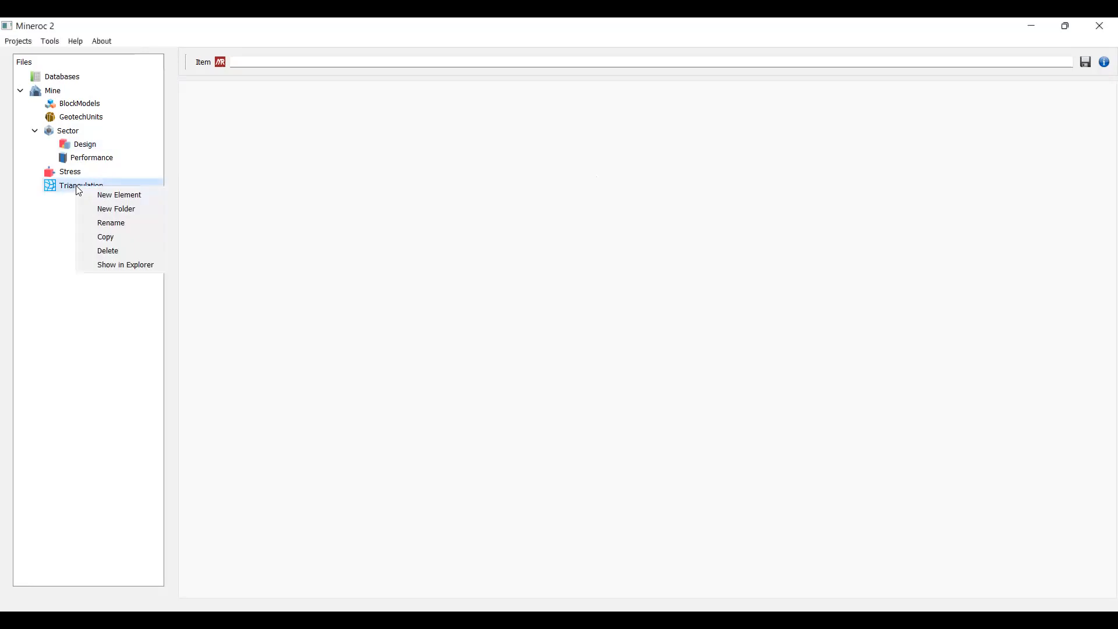
pyautogui.click(100, 211)
pyautogui.write('Caserones')
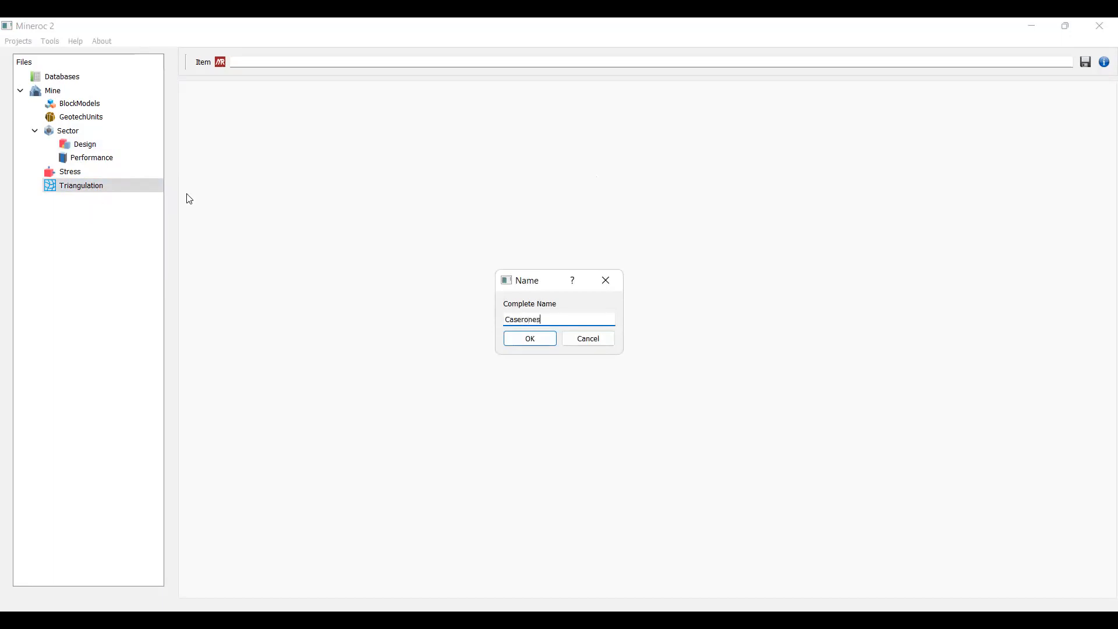
pyautogui.click(535, 343)
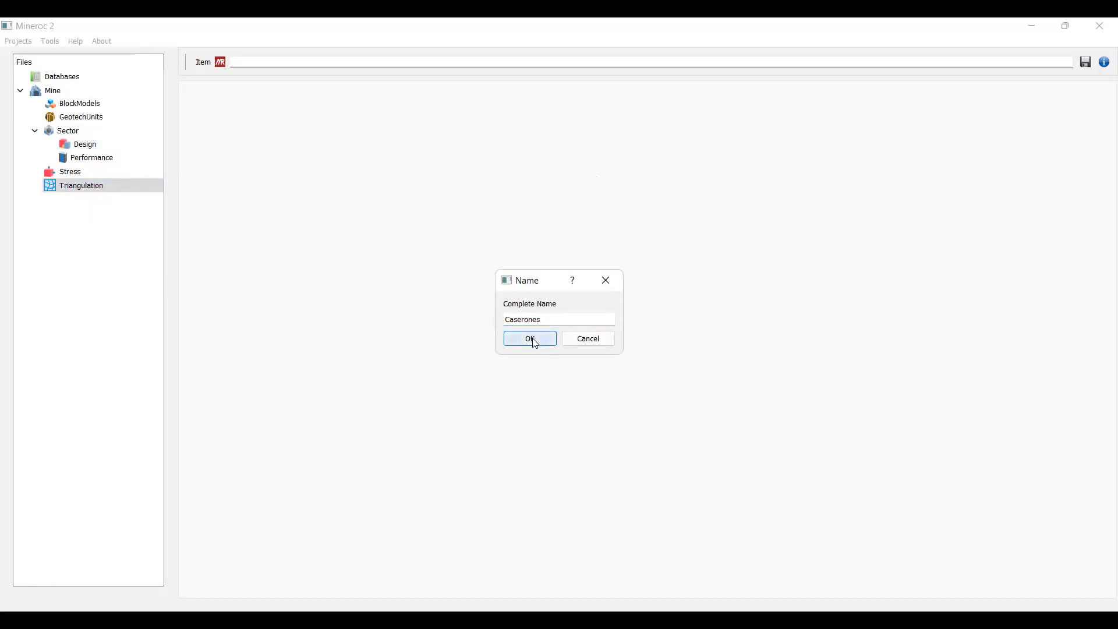
# Step: Add a second folder named estructuras under Triangulation
pyautogui.rightClick(85, 188)
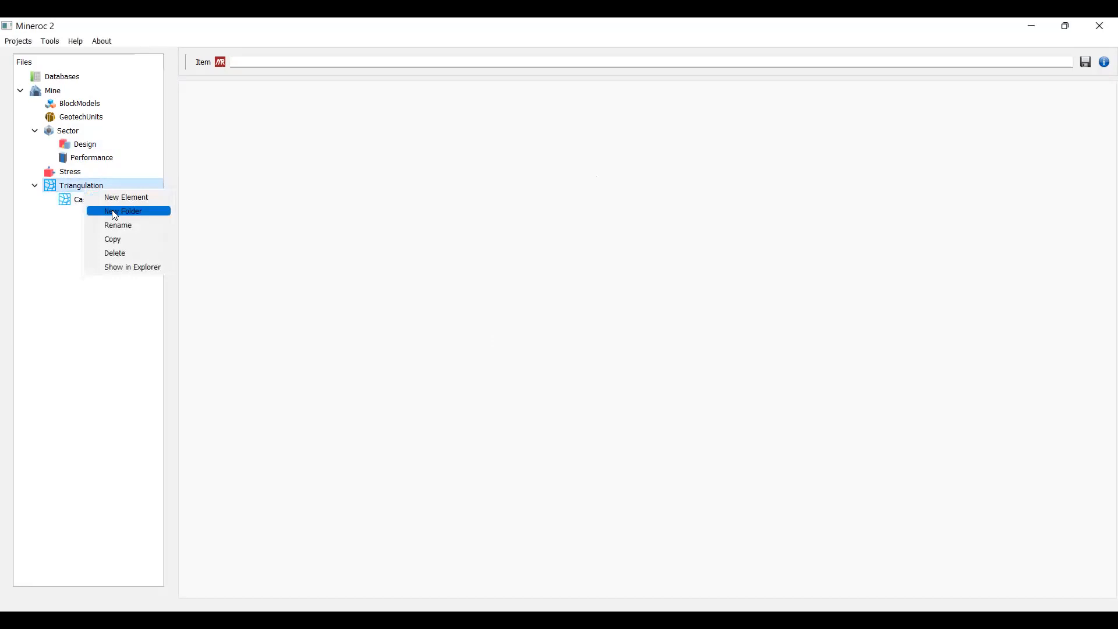
pyautogui.click(115, 212)
pyautogui.write('estructuras')
pyautogui.click(530, 341)
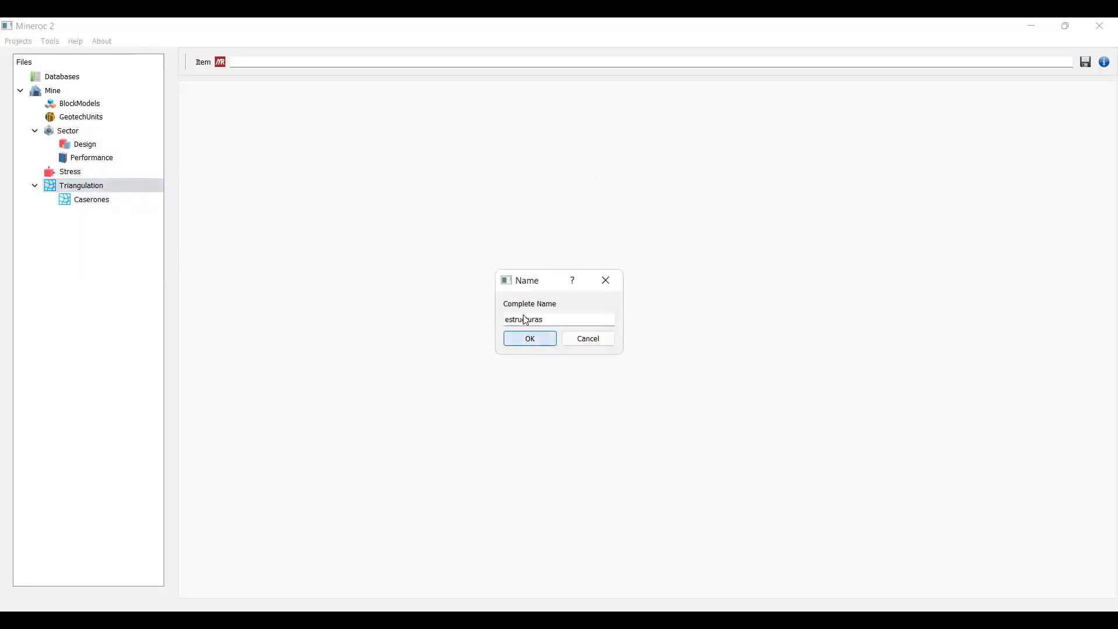
# Step: Import the caserones y CMS.tri folder into Caserones as new elements, from Mina1.tri under Trabajo 2022, AMTC, 05-Lab Docente, EDV Delphos, 2023, Mina Prueba.tri
pyautogui.click(94, 202)
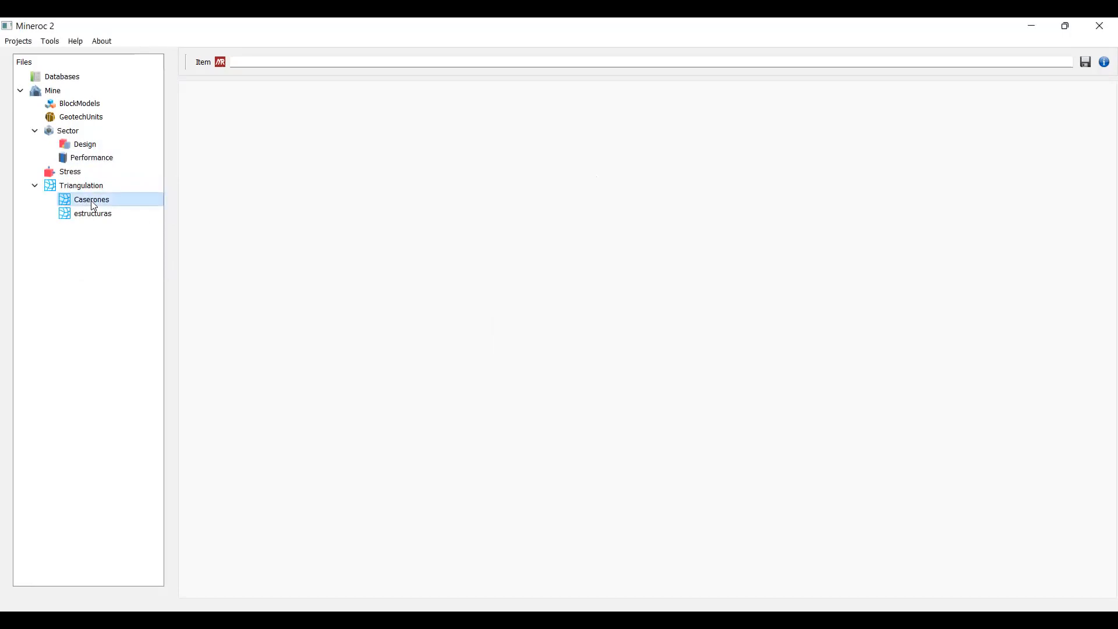
pyautogui.rightClick(94, 207)
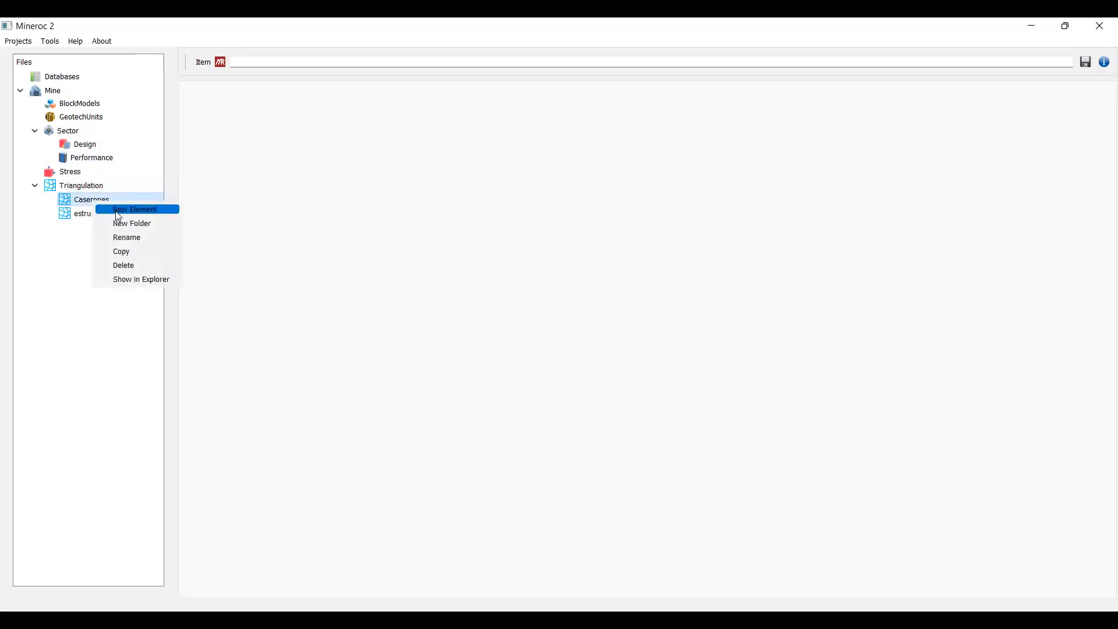
pyautogui.click(116, 212)
pyautogui.click(352, 359)
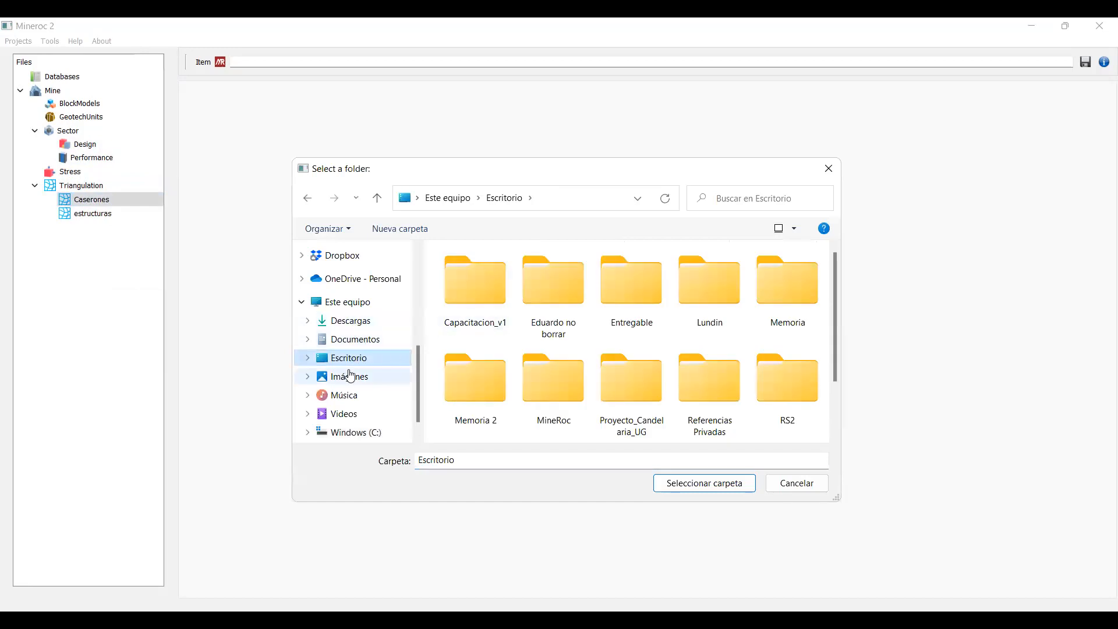
pyautogui.scroll(1, 350, 373)
pyautogui.scroll(3, 358, 279)
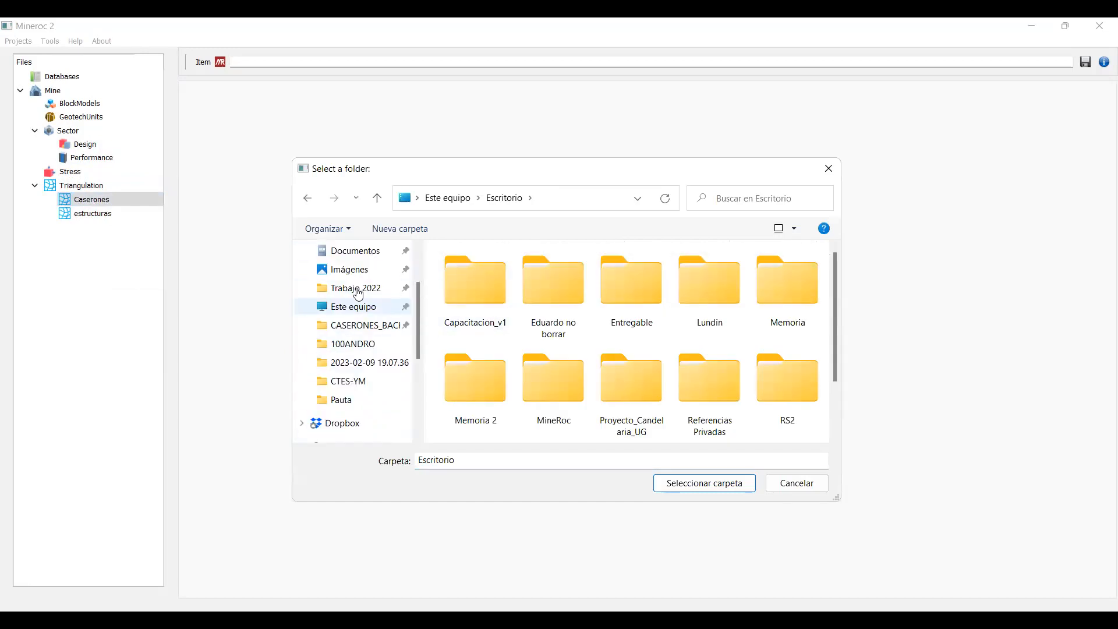
pyautogui.scroll(1, 363, 297)
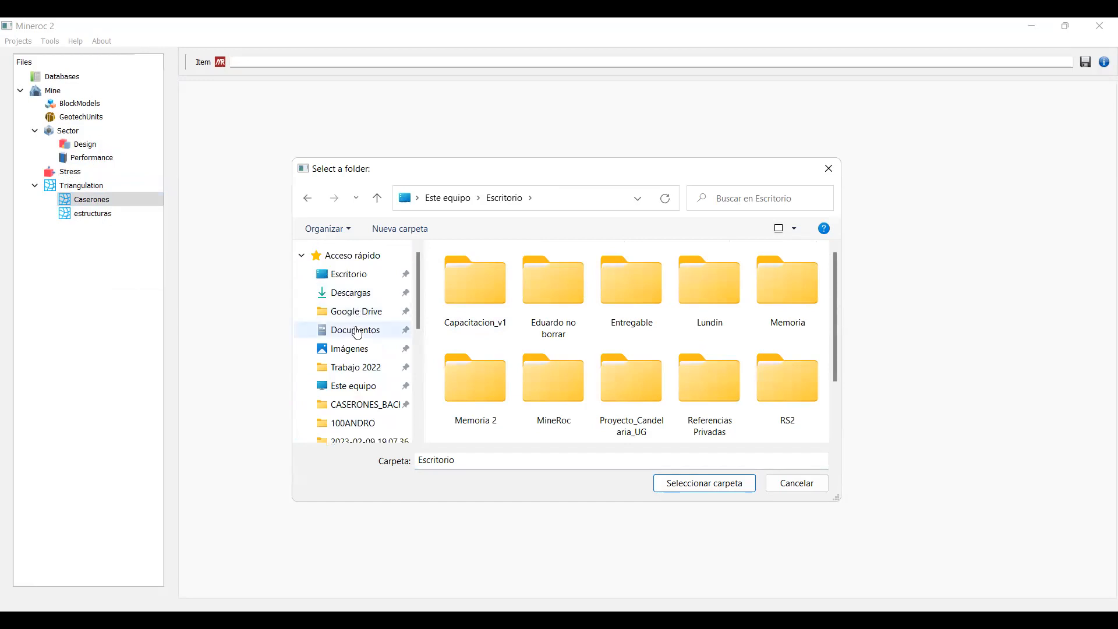
pyautogui.scroll(-1, 357, 314)
pyautogui.click(360, 306)
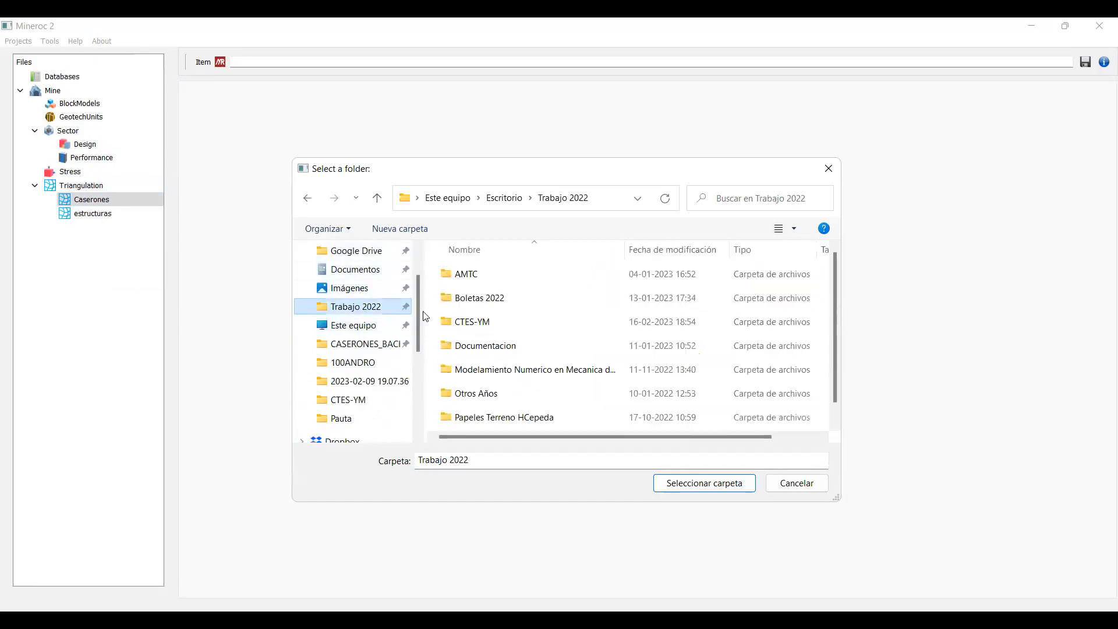
pyautogui.doubleClick(475, 280)
pyautogui.doubleClick(469, 369)
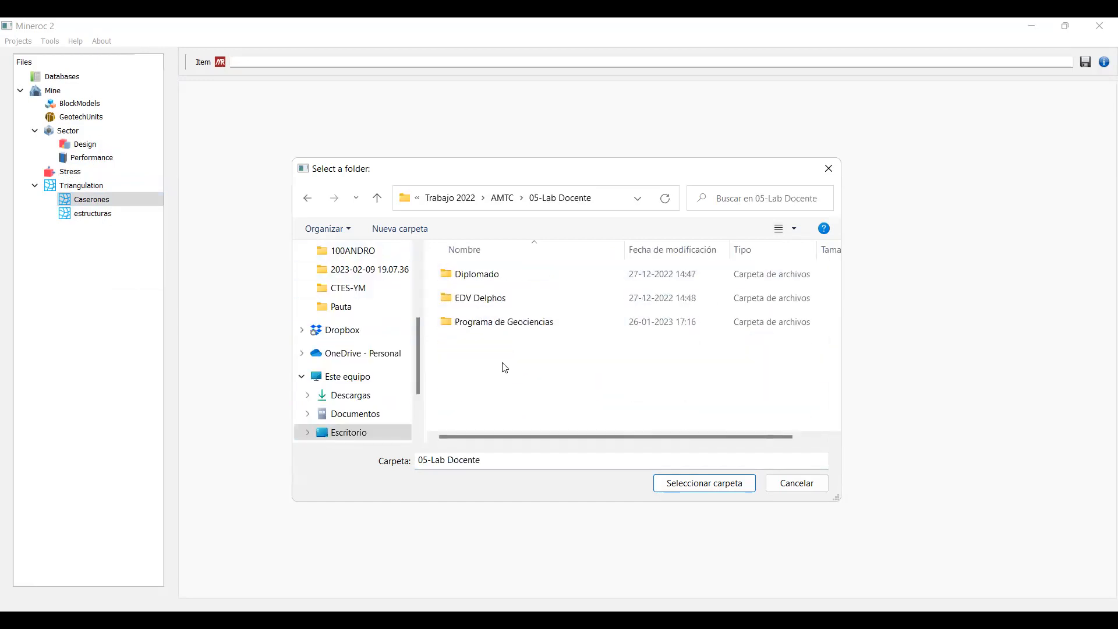
pyautogui.doubleClick(505, 307)
pyautogui.doubleClick(493, 282)
pyautogui.click(496, 282)
pyautogui.doubleClick(496, 282)
pyautogui.doubleClick(496, 282)
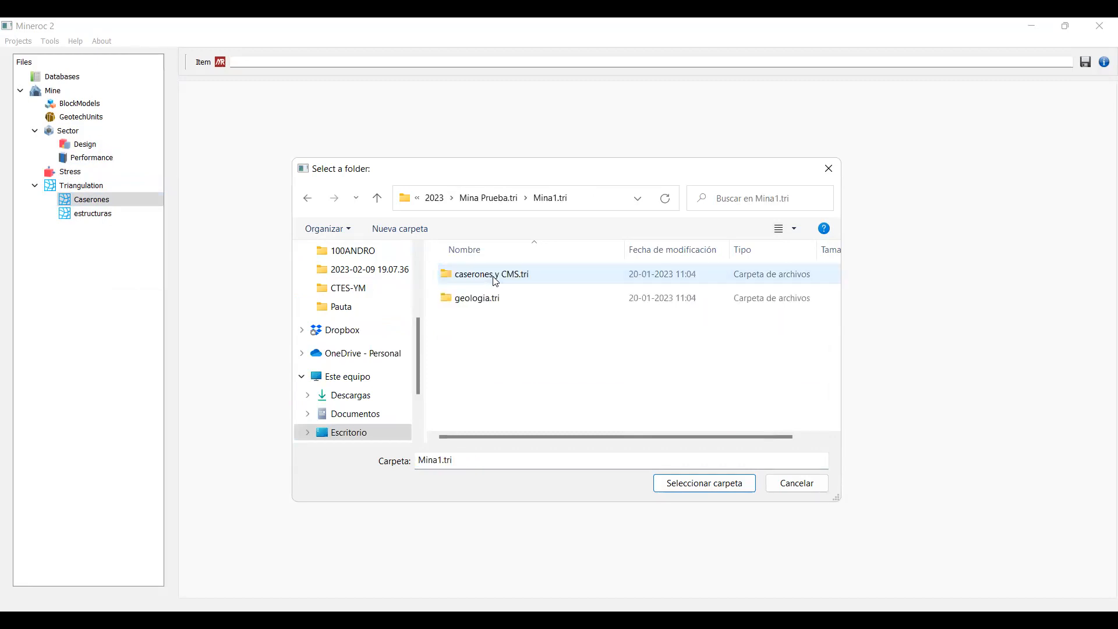
pyautogui.click(493, 276)
pyautogui.click(708, 491)
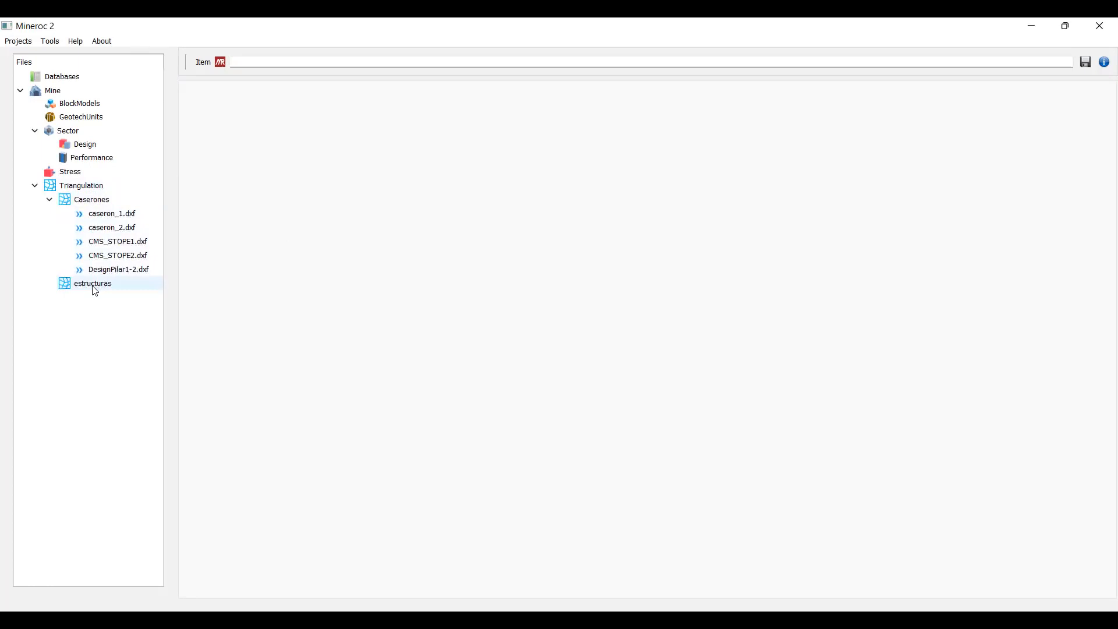
# Step: Import the geologia.tri folder into estructuras as new elements, from Mina1.tri under Trabajo 2022, AMTC, 05-Lab Docente, EDV Delphos, 2023, Mina Prueba.tri
pyautogui.rightClick(95, 291)
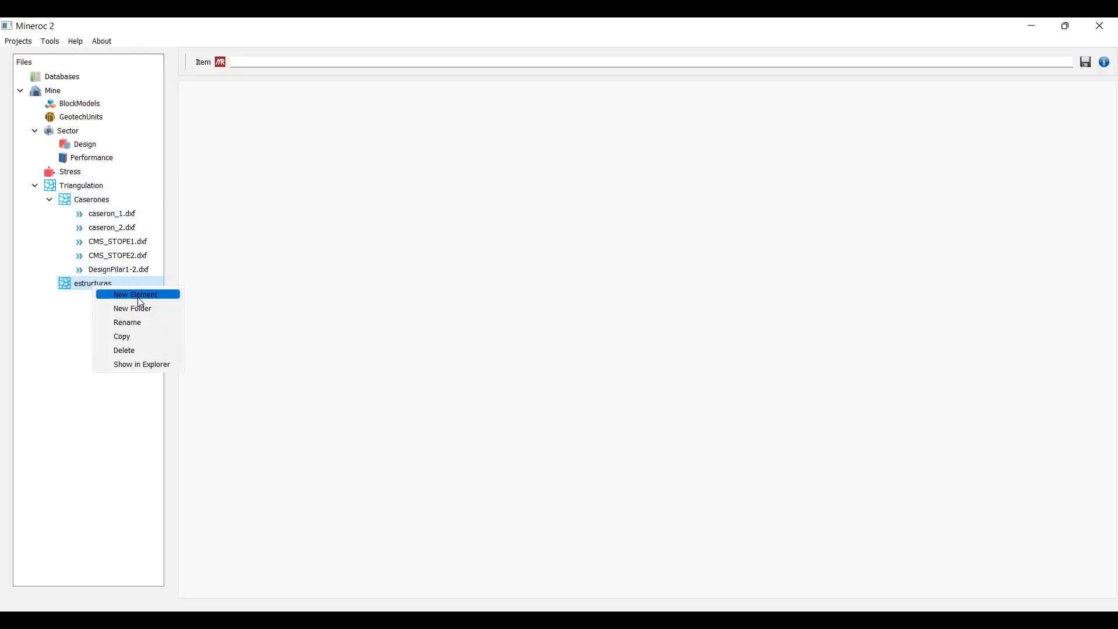
pyautogui.click(176, 298)
pyautogui.scroll(3, 360, 344)
pyautogui.scroll(2, 359, 349)
pyautogui.click(350, 252)
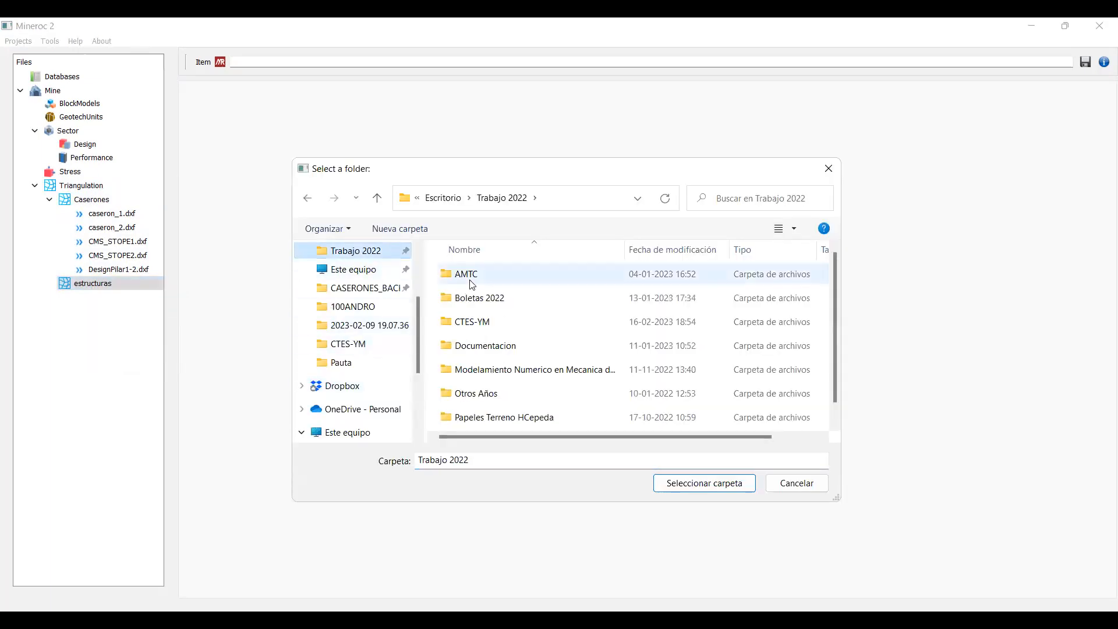
pyautogui.doubleClick(472, 283)
pyautogui.doubleClick(513, 367)
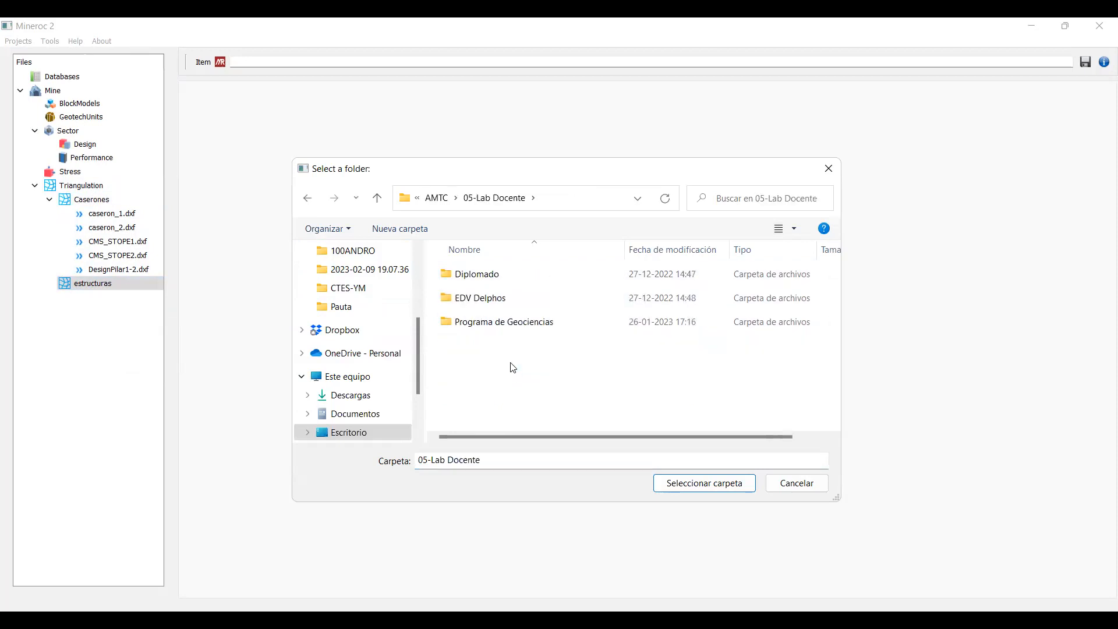
pyautogui.doubleClick(500, 298)
pyautogui.doubleClick(488, 275)
pyautogui.doubleClick(488, 274)
pyautogui.click(488, 275)
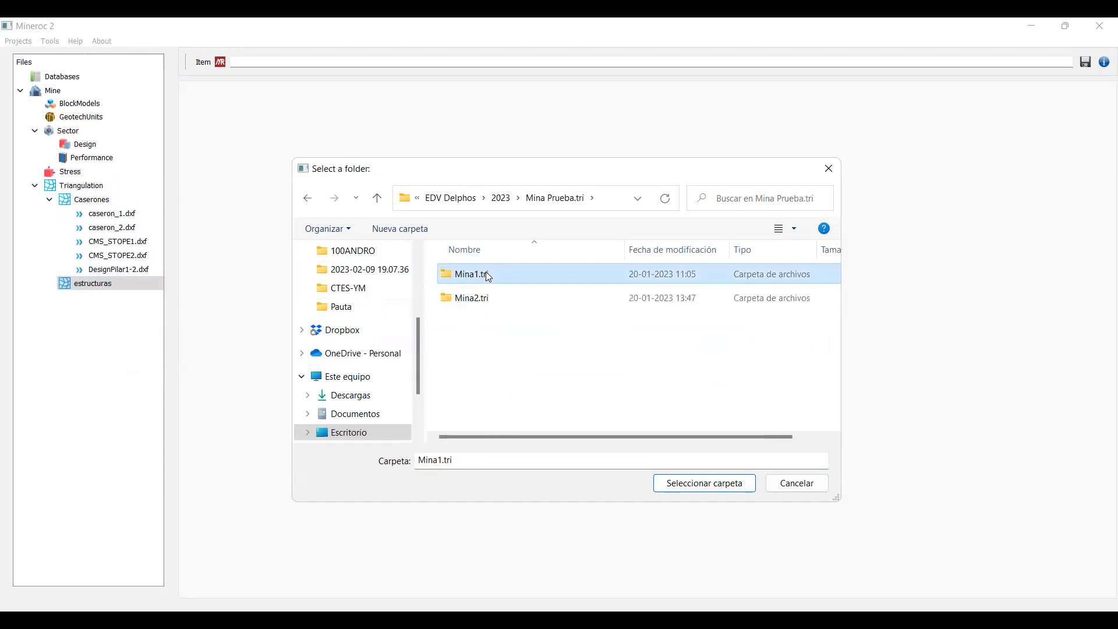
pyautogui.doubleClick(488, 275)
pyautogui.click(489, 298)
pyautogui.click(686, 493)
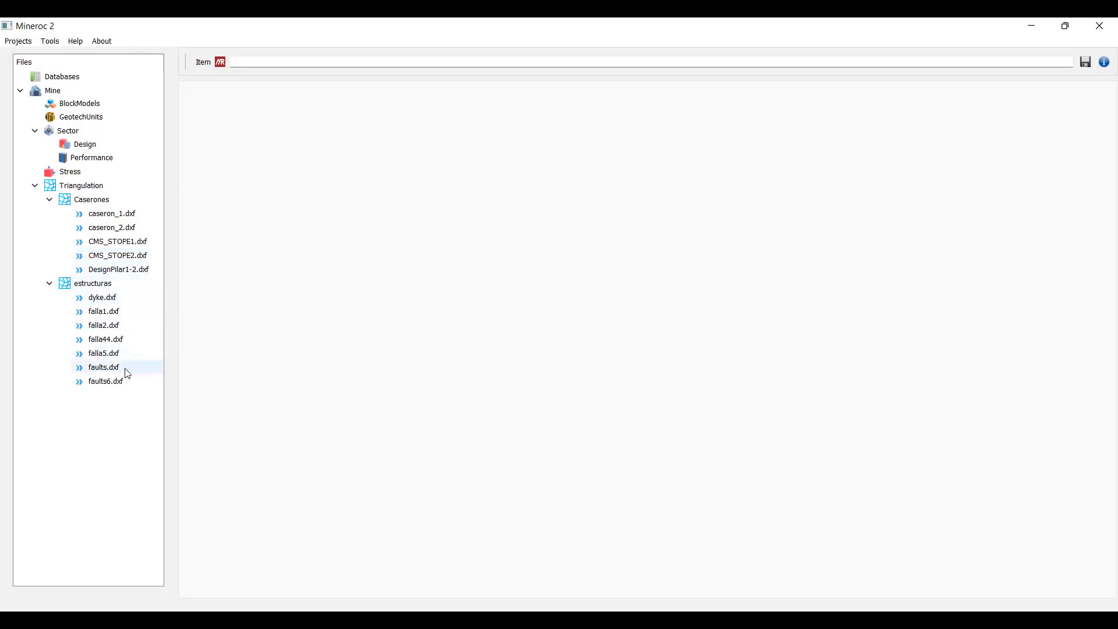
# Step: Create a new stress element named Esfuerzos under Stress in the project tree
pyautogui.rightClick(74, 172)
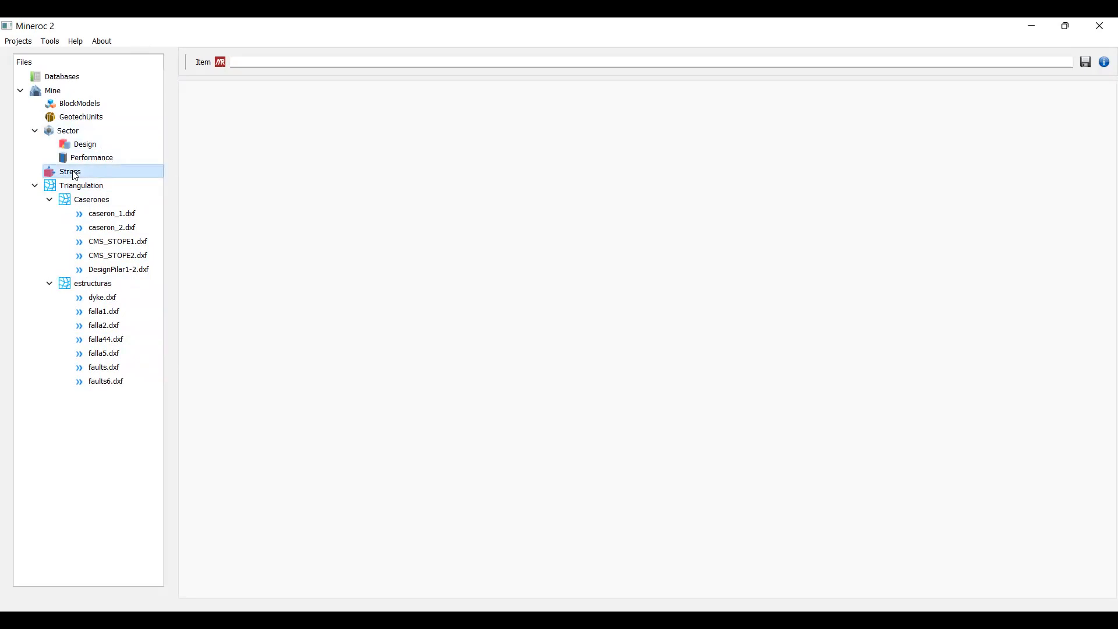
pyautogui.click(97, 181)
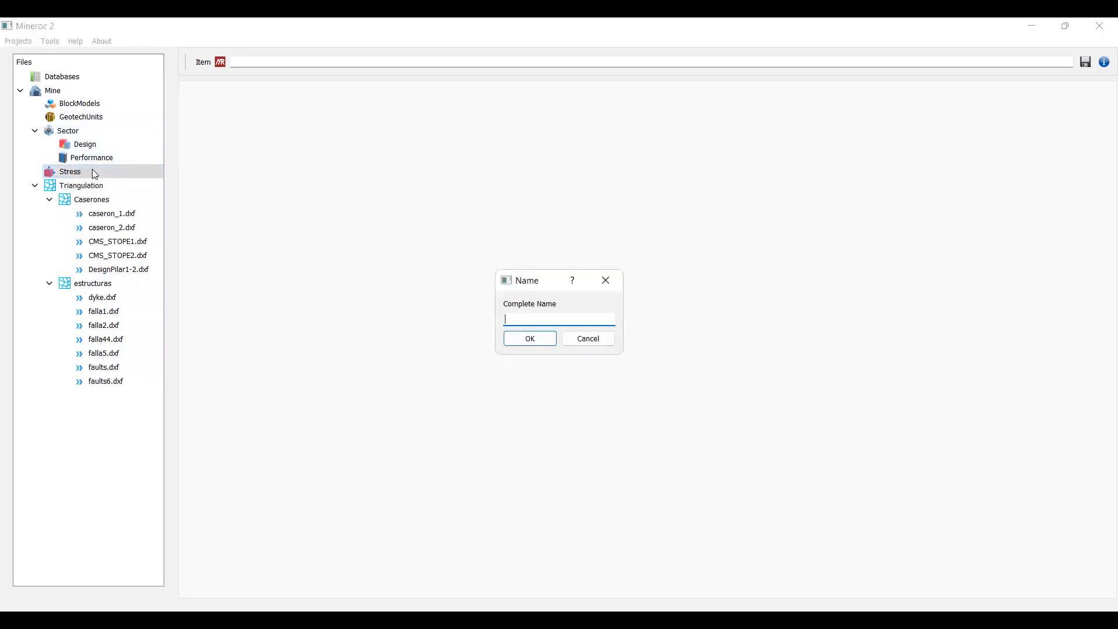
pyautogui.write('Esfuerzos')
pyautogui.click(519, 339)
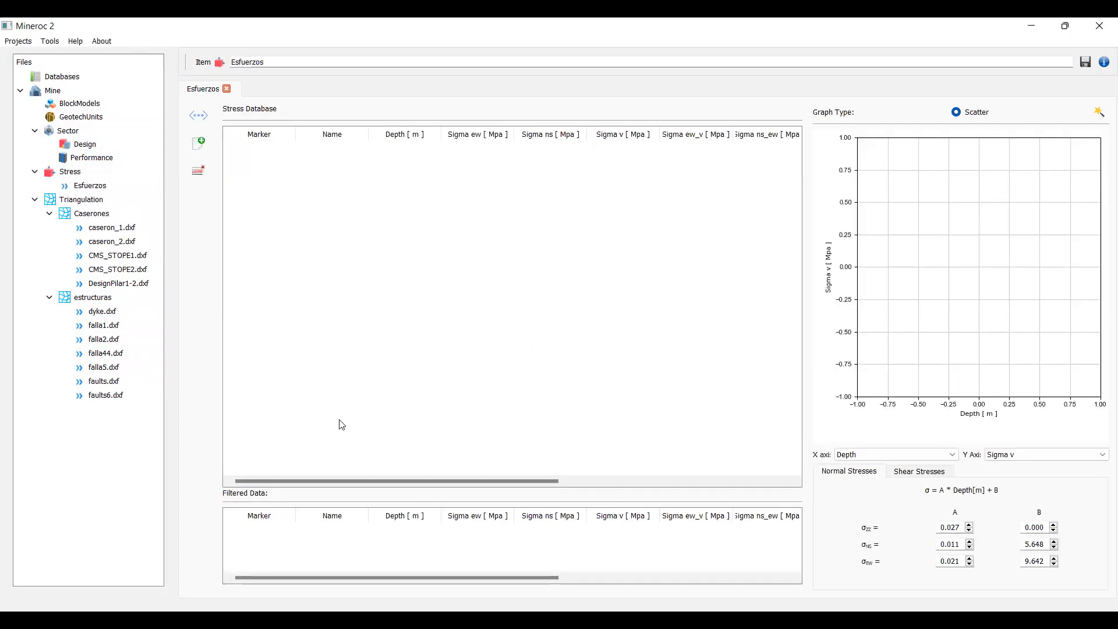
# Step: Start a new stress record named Dato 1 with north, east, level and depth all set to 100
pyautogui.click(199, 143)
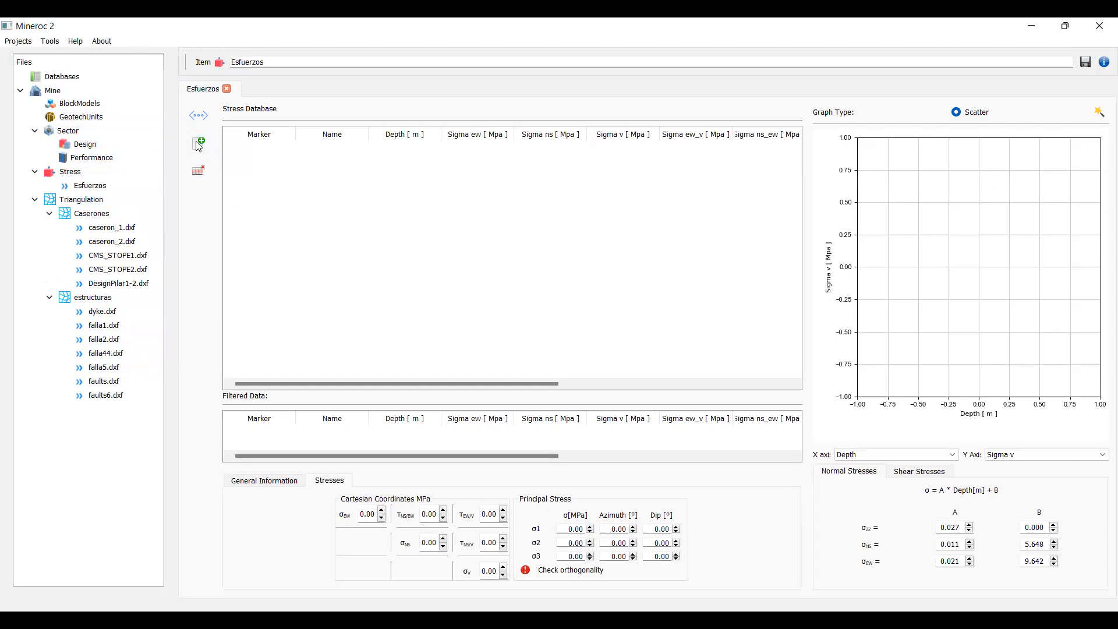
pyautogui.click(272, 482)
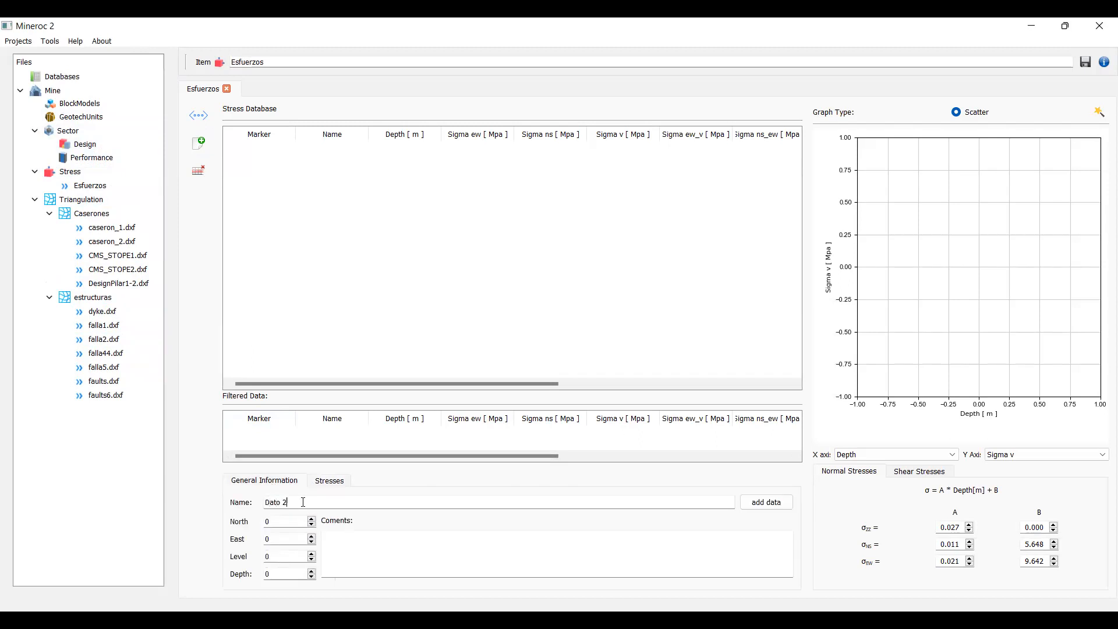
pyautogui.press('Tab')
pyautogui.write('100')
pyautogui.press('Tab')
pyautogui.write('100')
pyautogui.press('Tab')
pyautogui.write('100')
pyautogui.click(293, 577)
pyautogui.press('BackSpace')
pyautogui.write('1')
# Step: Set the Dato 1 Cartesian stresses to σEW 3, τNS/EW 2, τEW/V 2, σNS 2, τNS/V 3 and σV 4 MPa, and add the record
pyautogui.click(330, 484)
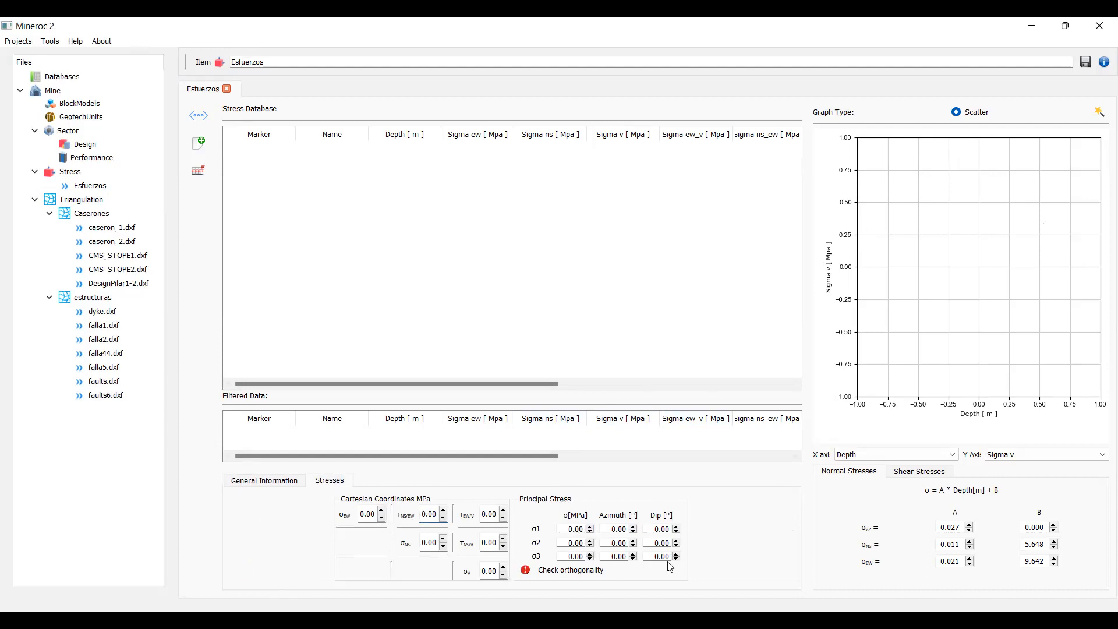
pyautogui.click(381, 512)
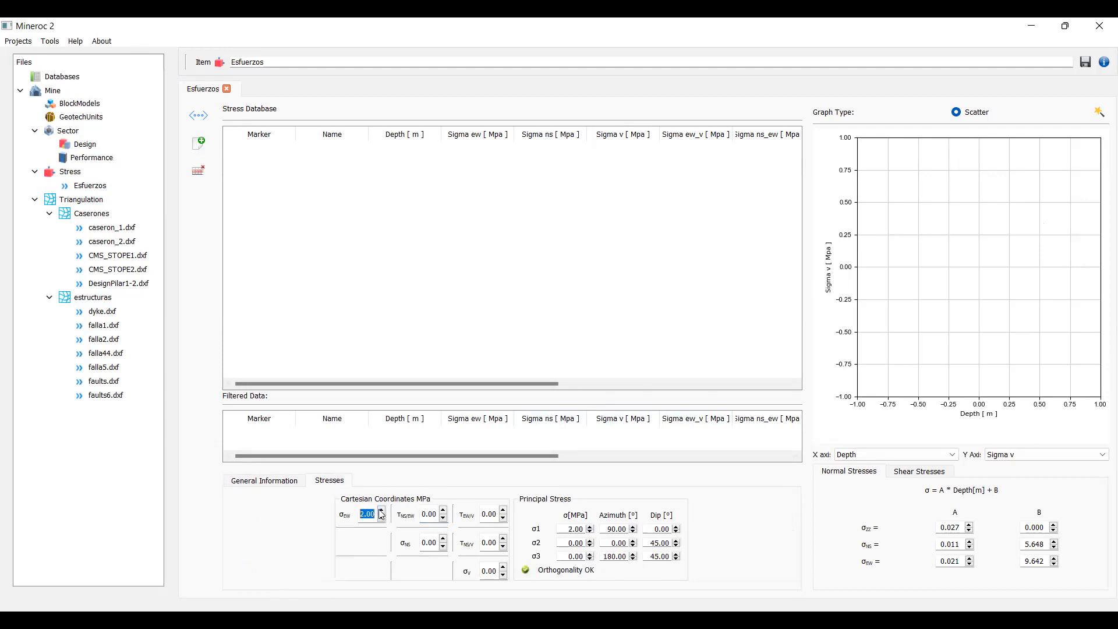
pyautogui.click(443, 512)
pyautogui.click(443, 512)
pyautogui.click(503, 512)
pyautogui.click(504, 512)
pyautogui.click(442, 546)
pyautogui.click(442, 547)
pyautogui.click(503, 540)
pyautogui.click(503, 539)
pyautogui.click(504, 539)
pyautogui.click(443, 540)
pyautogui.click(443, 540)
pyautogui.click(444, 540)
pyautogui.click(443, 540)
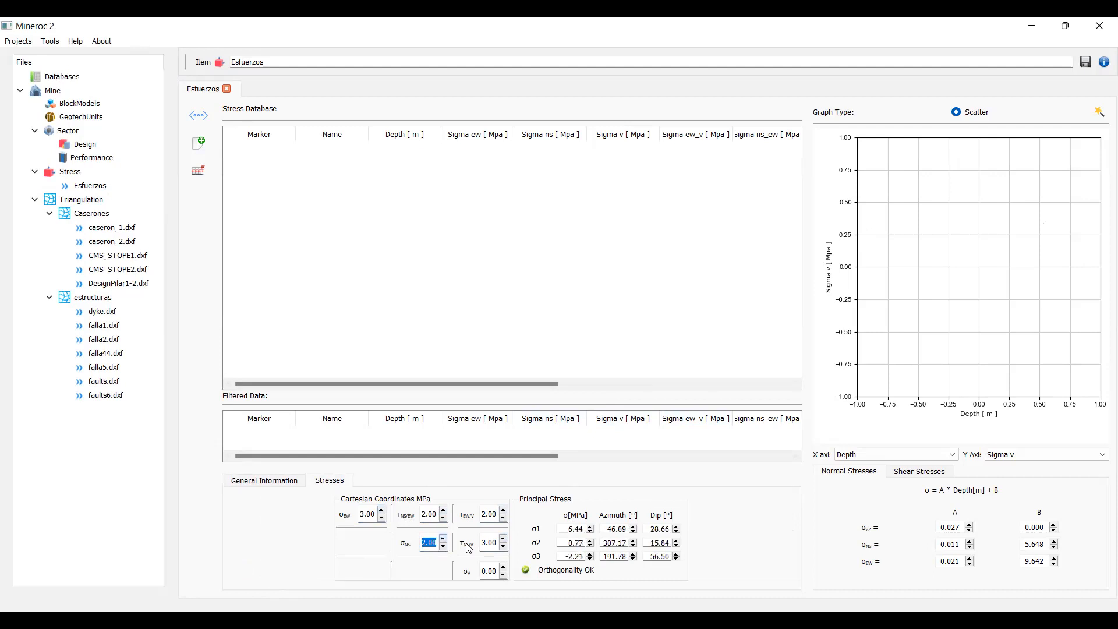
pyautogui.click(503, 568)
pyautogui.click(504, 568)
pyautogui.click(504, 568)
pyautogui.click(504, 568)
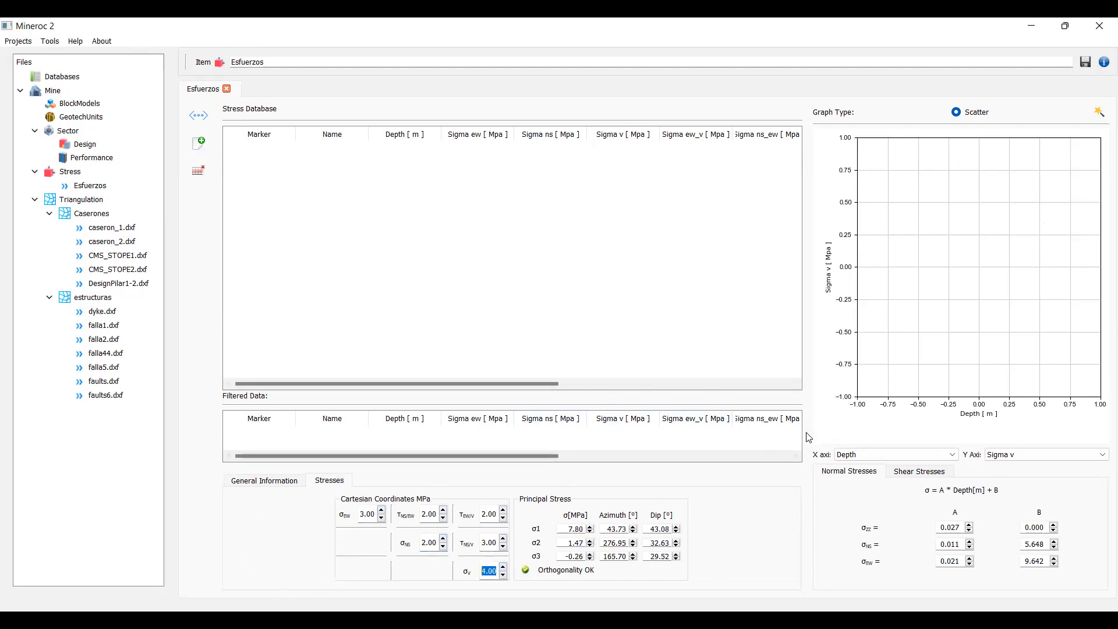
pyautogui.click(263, 488)
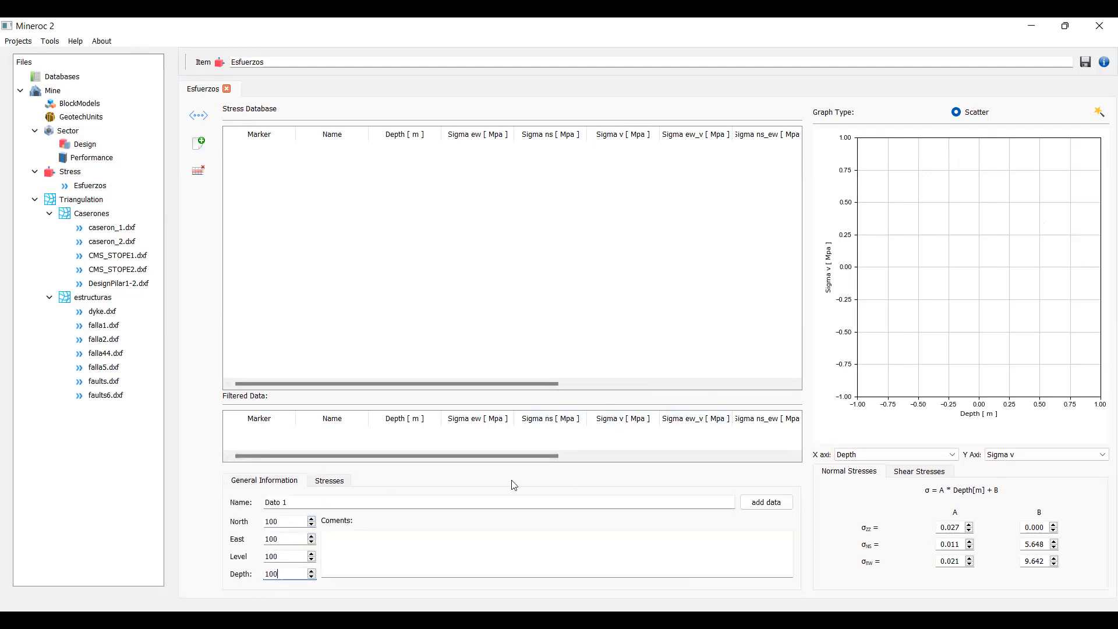
pyautogui.click(755, 504)
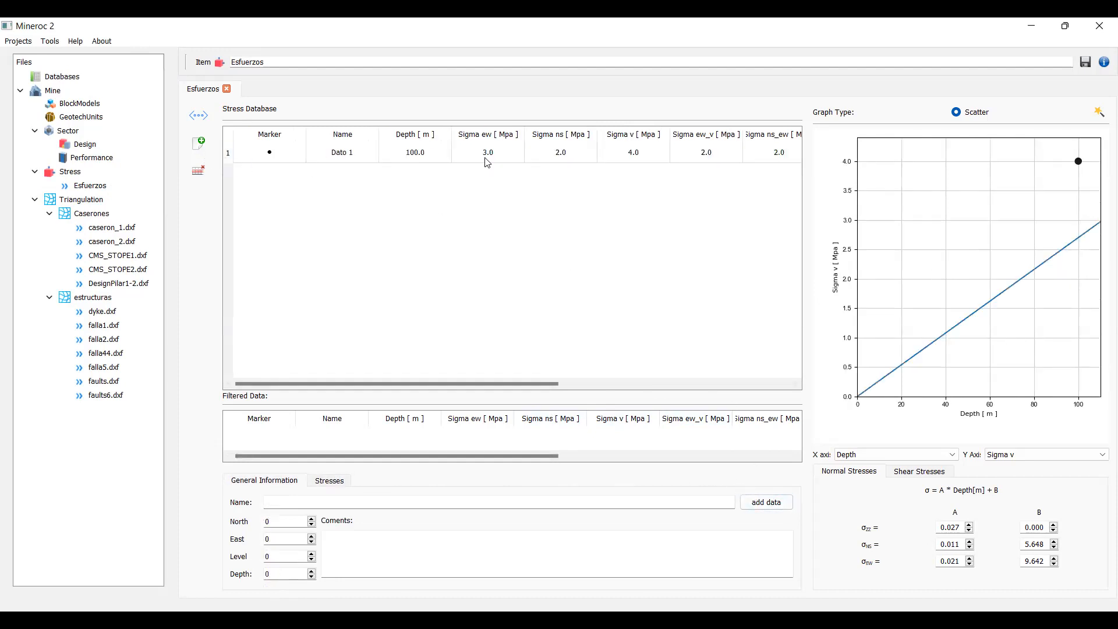
# Step: Start a second stress record named Dato 2, filling in its coordinates and a depth of 200 m
pyautogui.click(200, 146)
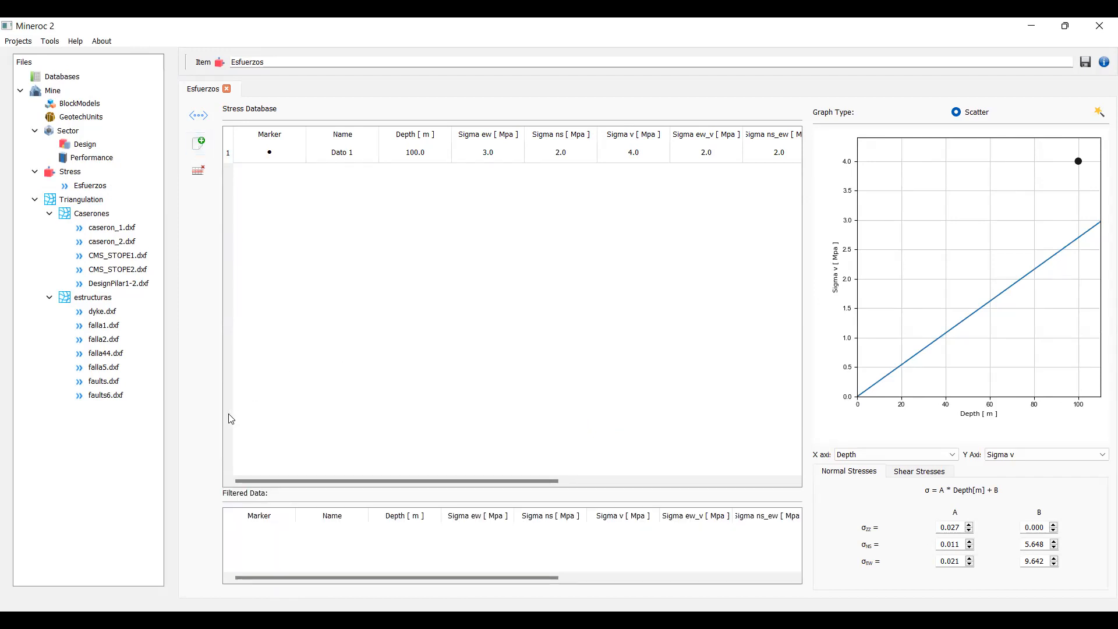
pyautogui.click(199, 143)
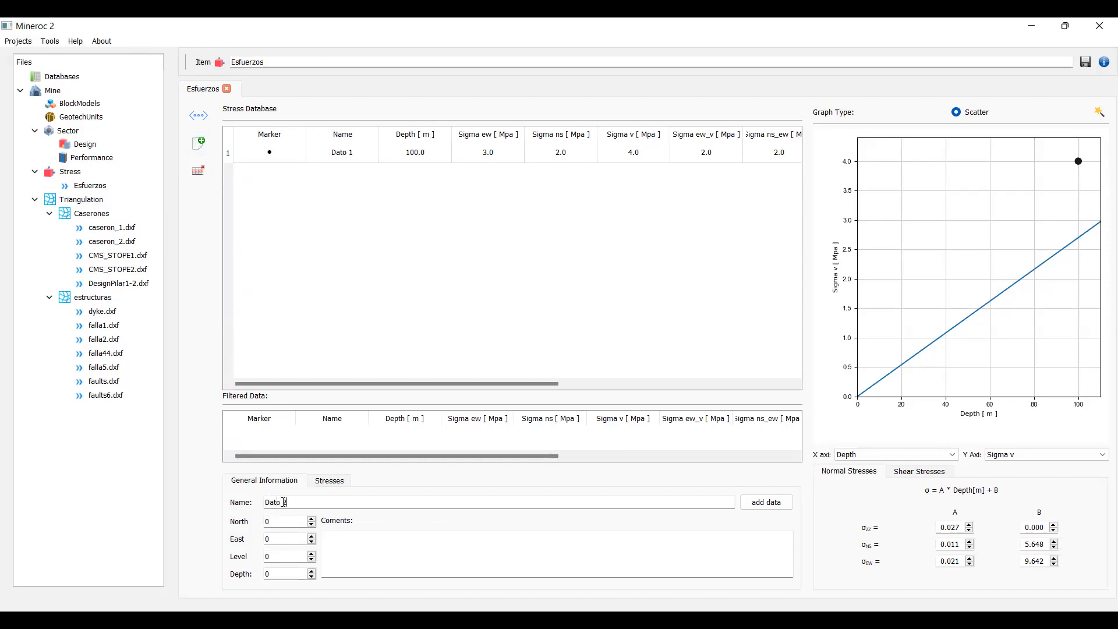
pyautogui.doubleClick(286, 522)
pyautogui.write('200200')
pyautogui.press('Tab')
pyautogui.write('200100')
# Step: Set the Dato 2 Cartesian stresses to σEW 4, τNS/EW 1, τEW/V -1, σNS 1, τNS/V 5 and σV 8 MPa, and add the record
pyautogui.click(329, 482)
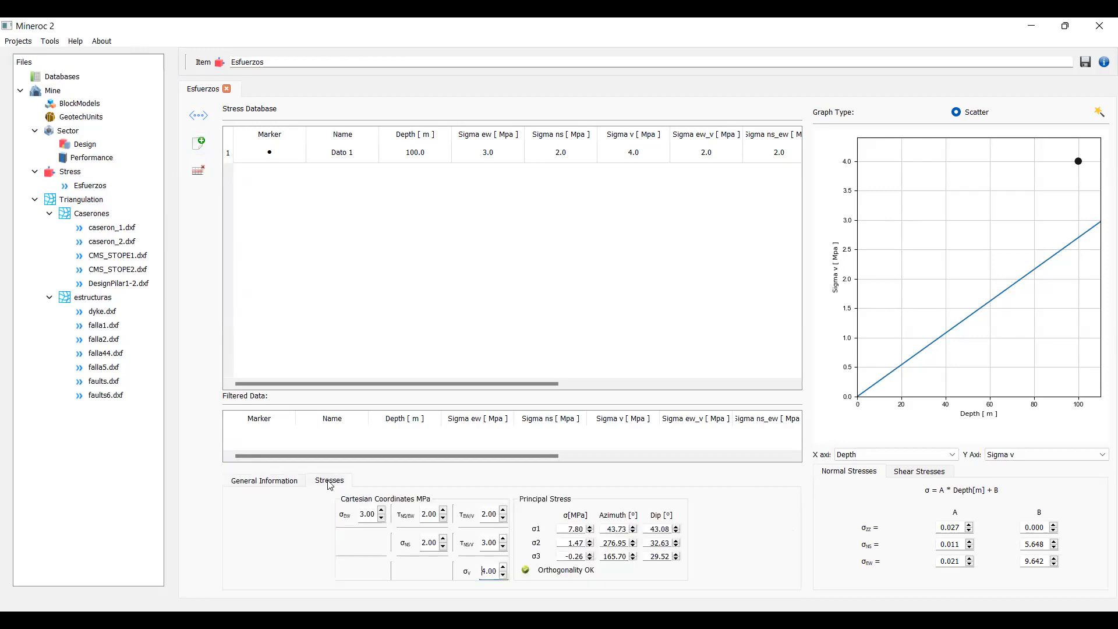
pyautogui.click(383, 511)
pyautogui.click(443, 518)
pyautogui.click(503, 518)
pyautogui.click(504, 519)
pyautogui.click(503, 540)
pyautogui.click(503, 540)
pyautogui.click(444, 547)
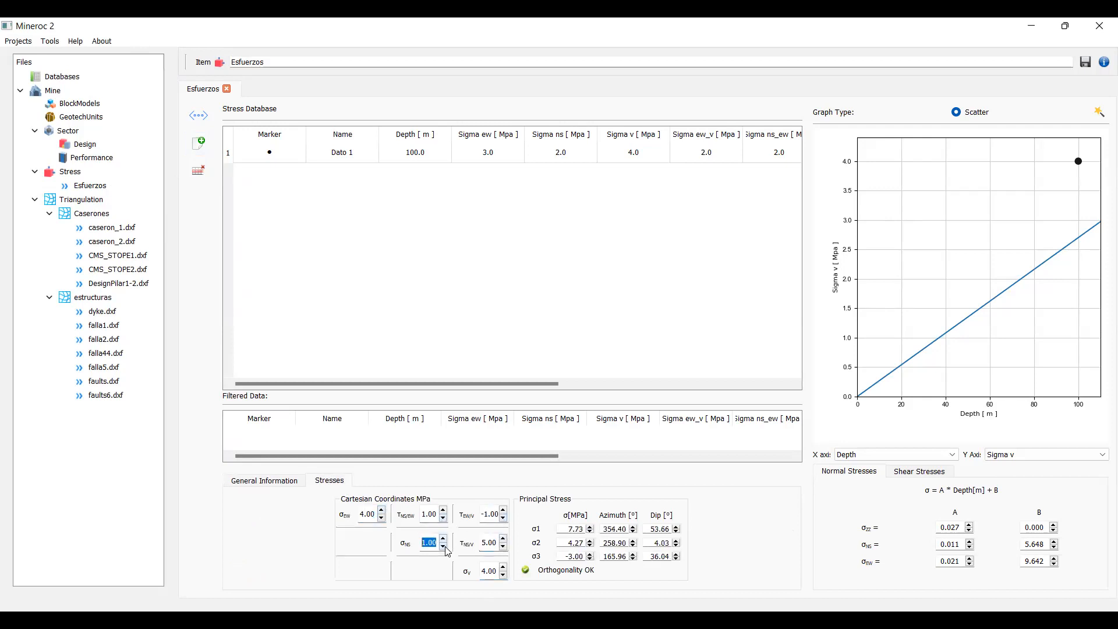
pyautogui.click(503, 568)
pyautogui.click(503, 568)
pyautogui.click(504, 568)
pyautogui.click(503, 568)
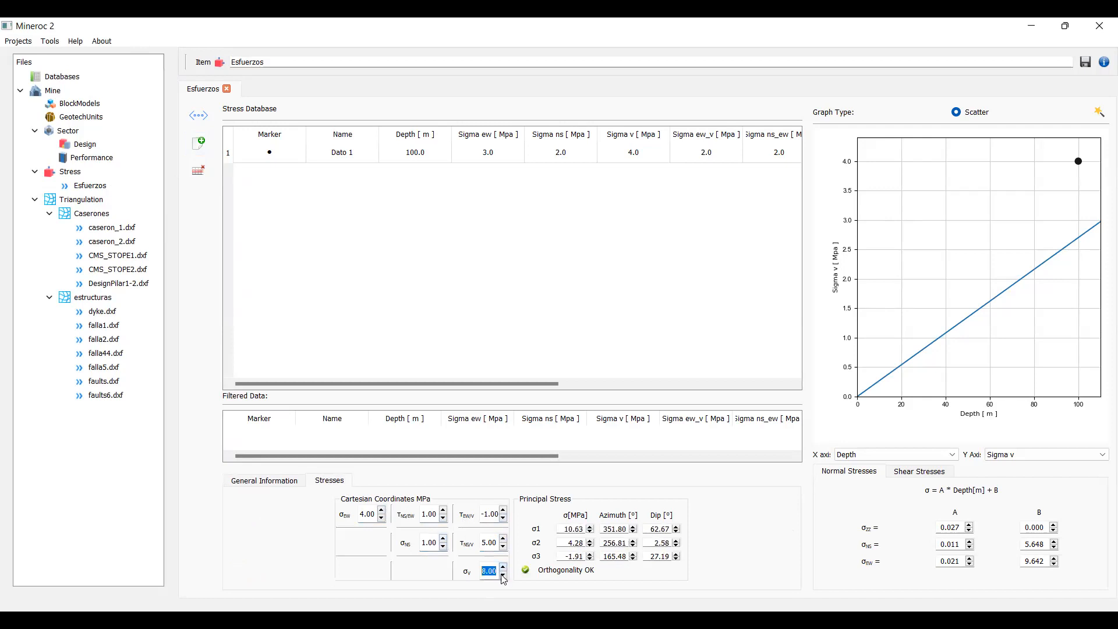
pyautogui.click(291, 482)
pyautogui.click(756, 511)
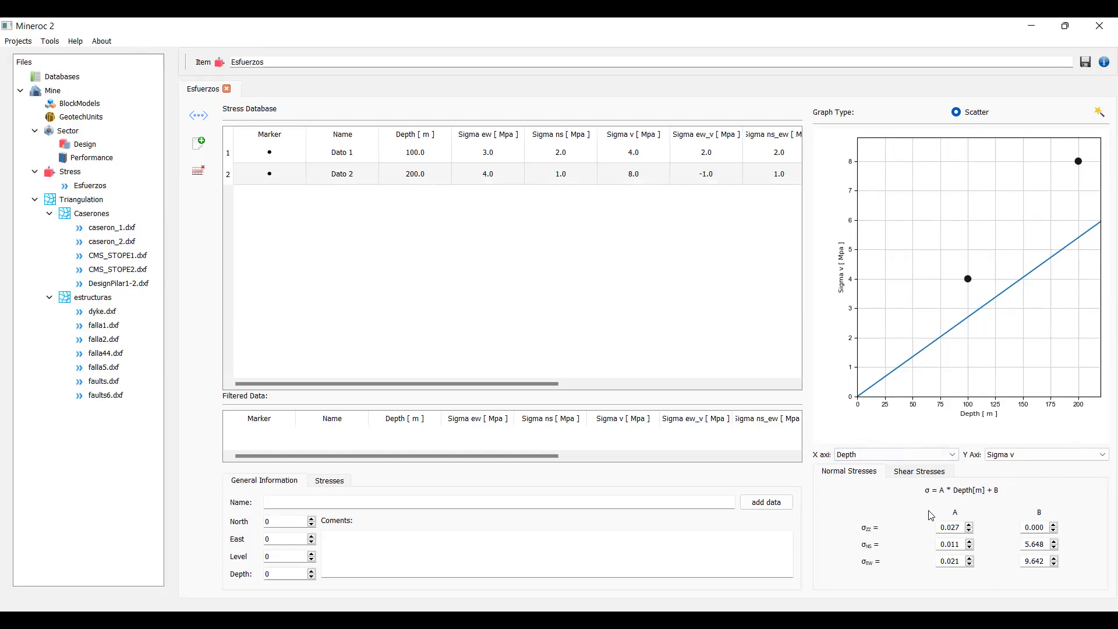
# Step: Fit the vertical stress line to the data points by setting σzz coefficient A to 0.030 and B to 1.100
pyautogui.click(1056, 525)
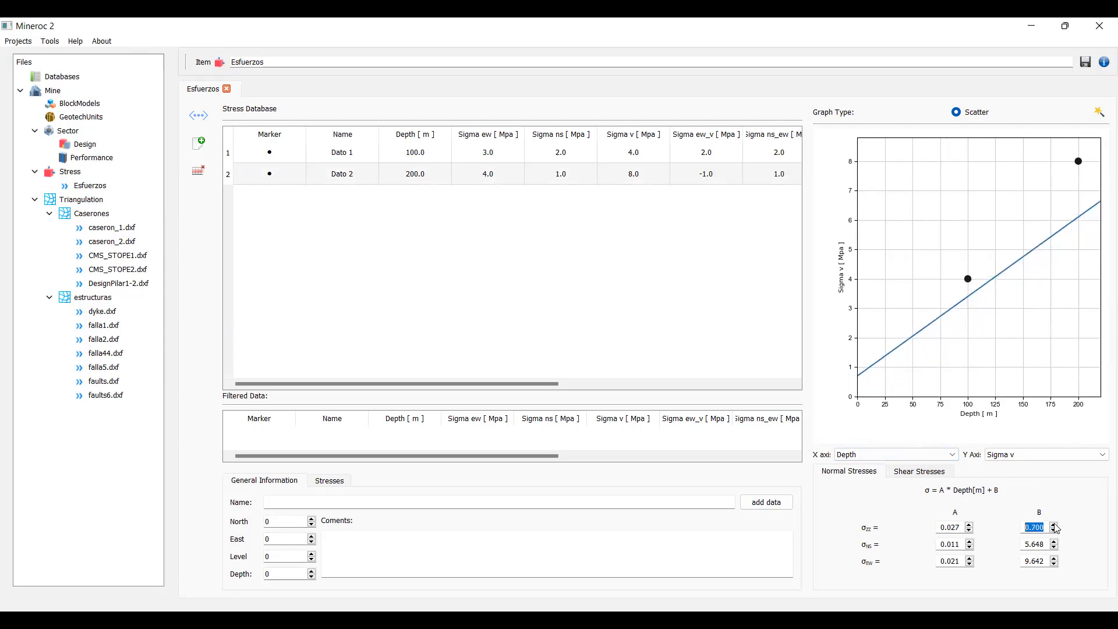
pyautogui.click(1055, 526)
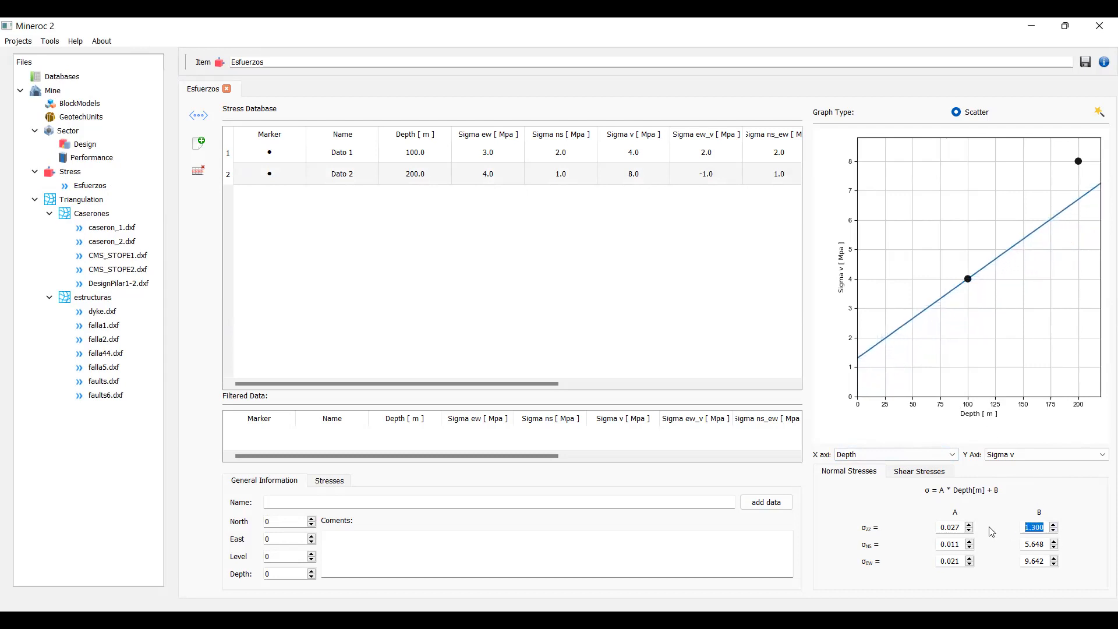
pyautogui.click(963, 527)
pyautogui.write('3')
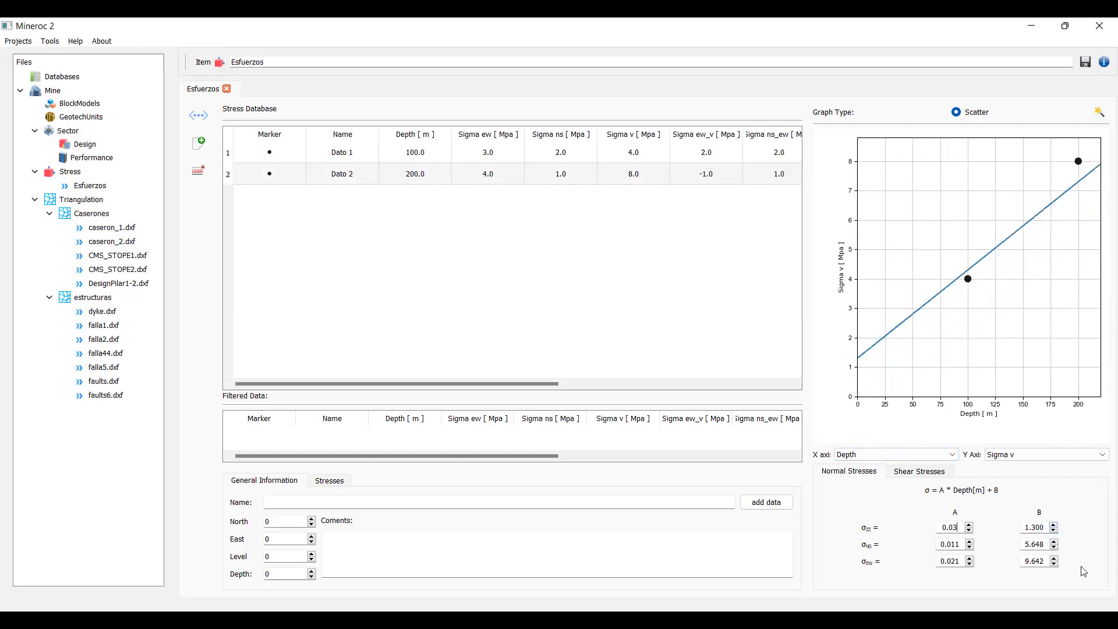
pyautogui.click(1054, 531)
pyautogui.click(1054, 531)
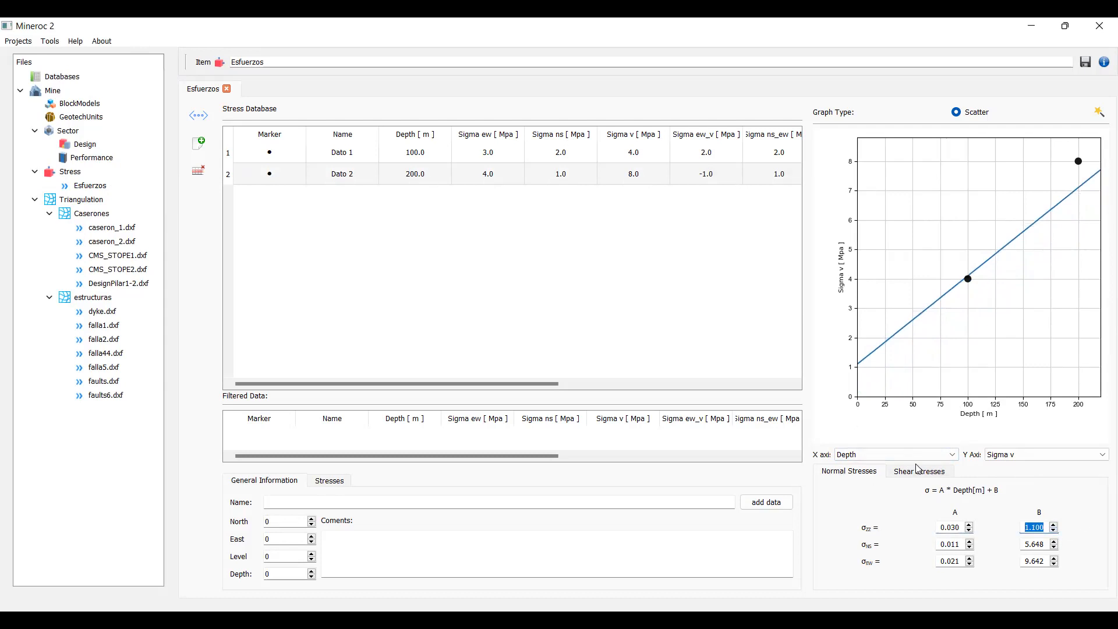
# Step: Plot Sigma ns on the graph's Y axis and set the σNS coefficient B to 0
pyautogui.click(1045, 457)
pyautogui.click(1039, 485)
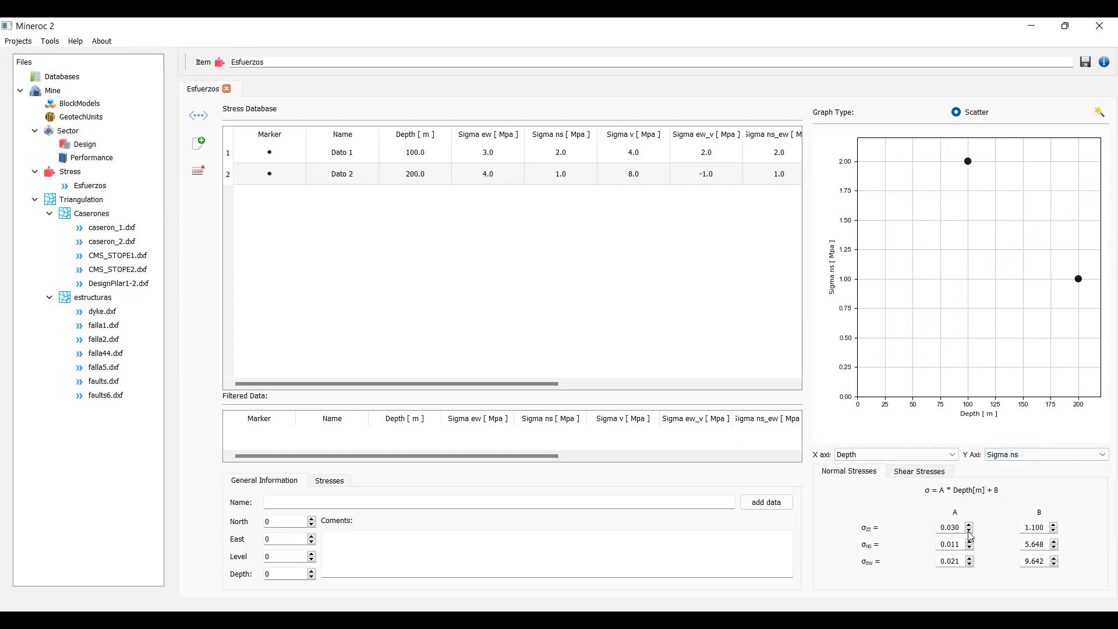
pyautogui.click(971, 542)
pyautogui.click(1055, 542)
pyautogui.write('0')
# Step: Try different slopes for the σNS line and bring coefficient A back to 0.011
pyautogui.click(962, 542)
pyautogui.click(969, 541)
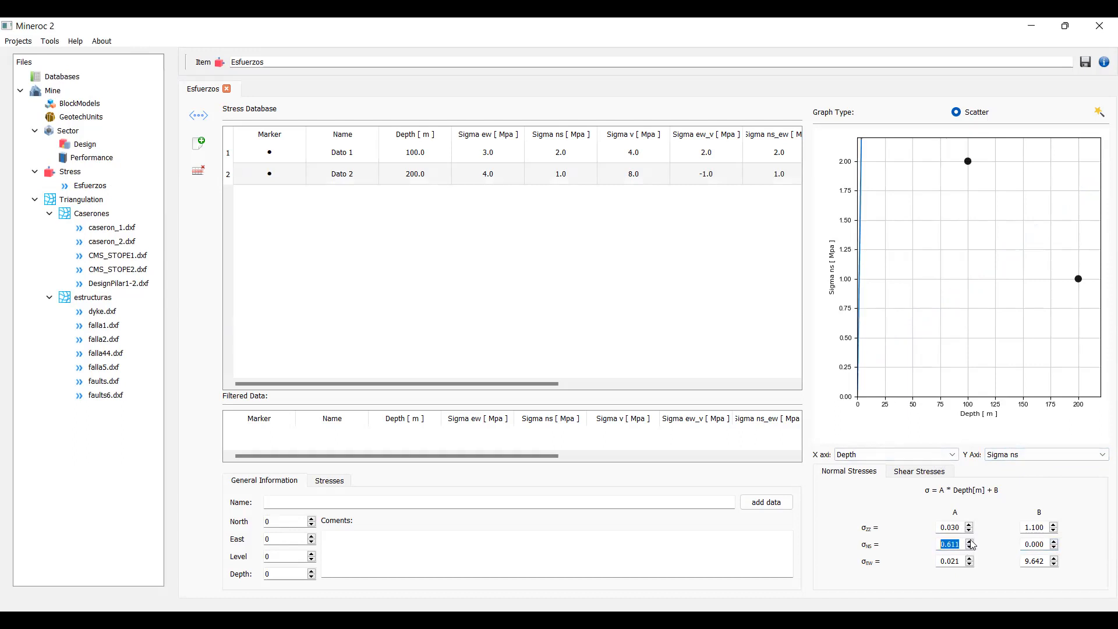
pyautogui.click(972, 547)
pyautogui.click(971, 547)
pyautogui.click(972, 547)
pyautogui.click(972, 547)
pyautogui.click(972, 547)
pyautogui.click(972, 547)
pyautogui.click(972, 547)
pyautogui.click(971, 547)
pyautogui.click(970, 542)
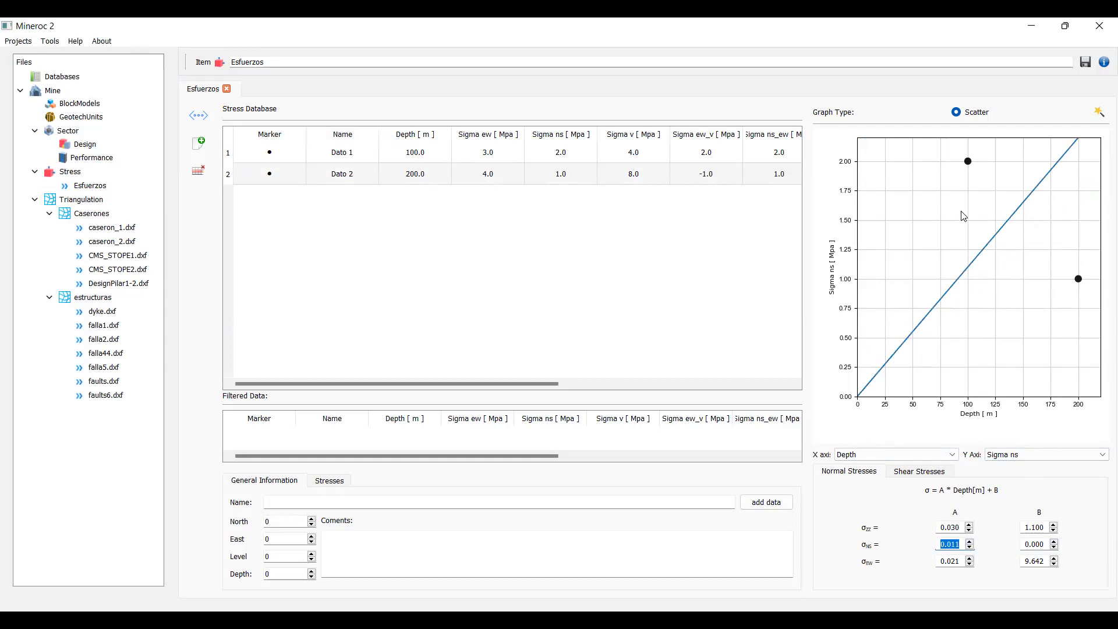
pyautogui.click(920, 472)
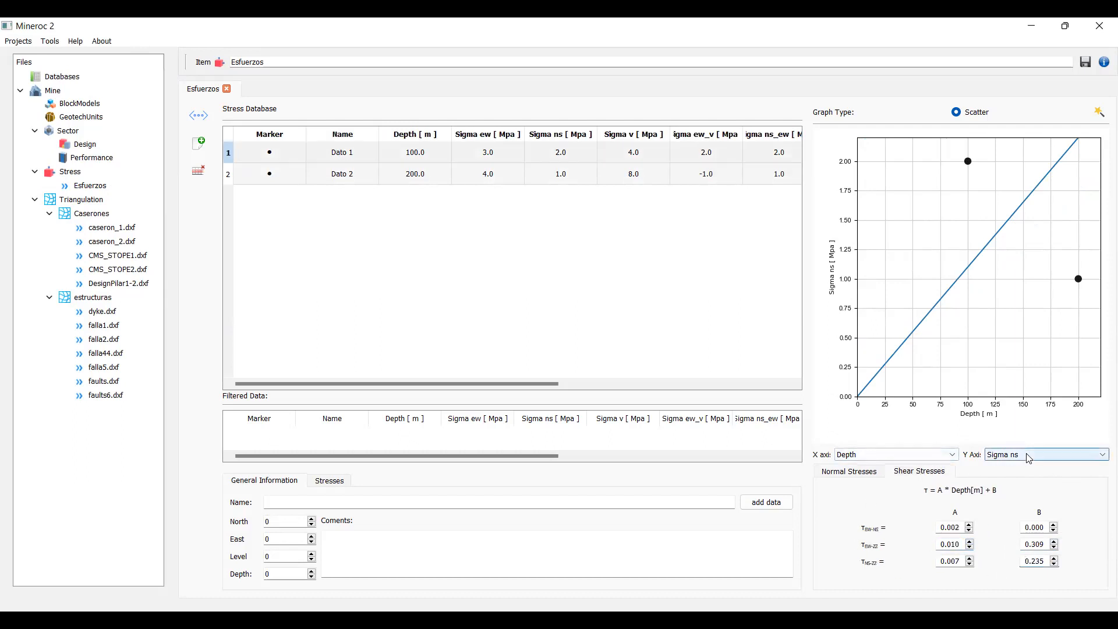
pyautogui.click(993, 455)
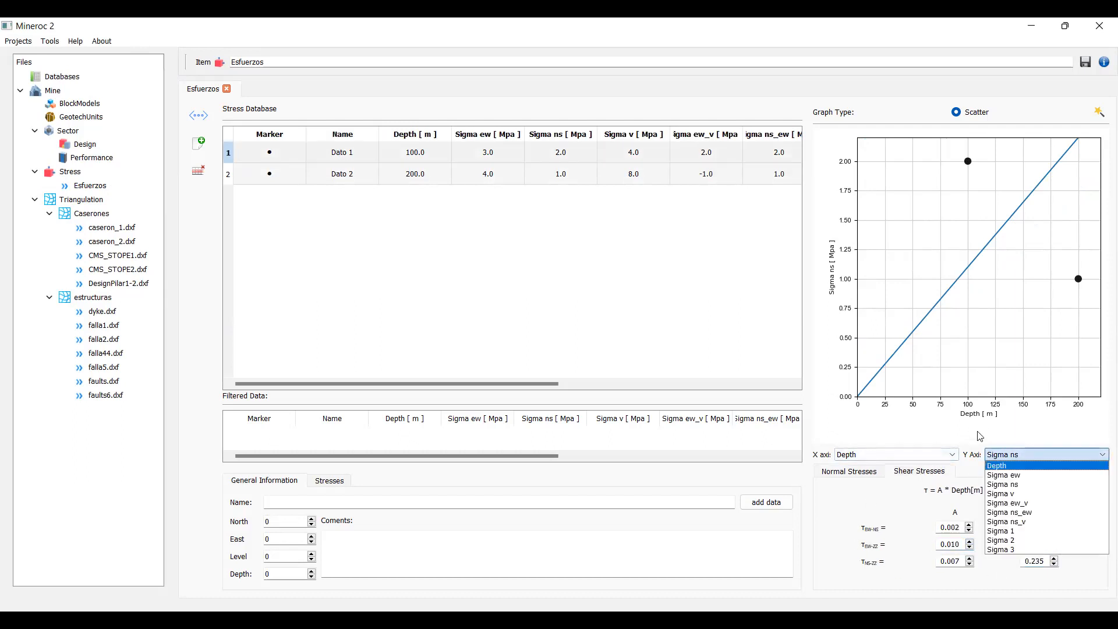
pyautogui.click(980, 436)
pyautogui.click(826, 473)
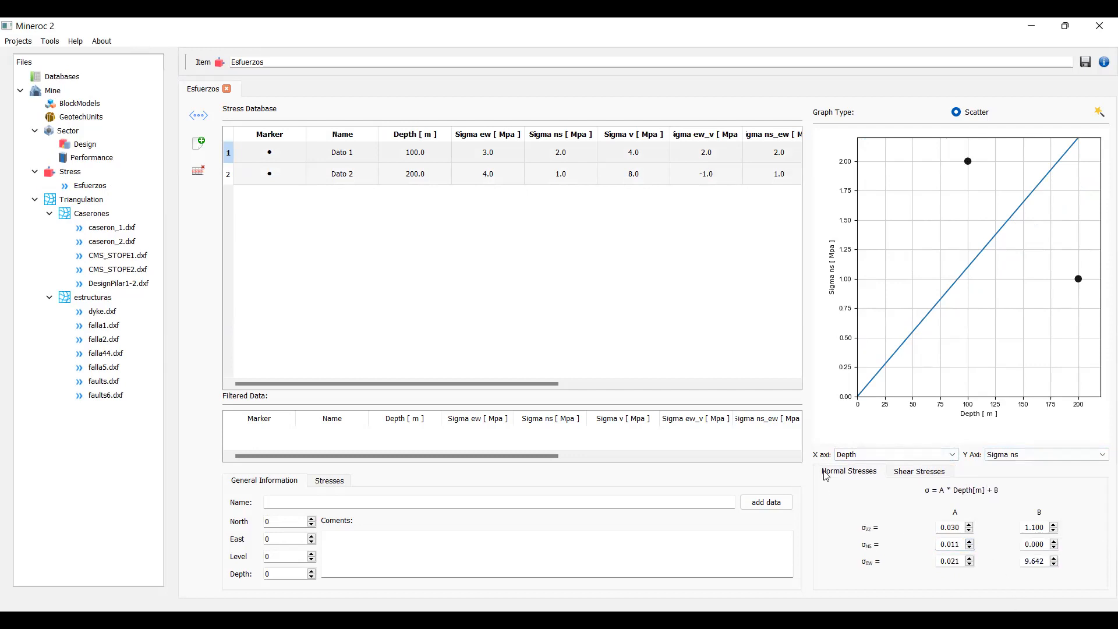
# Step: Set the normal stress coefficients to σzz A 0.030, B 0; σNS A 0.044, B 5.81; and σEW A 0.035, B 7.93
pyautogui.doubleClick(956, 527)
pyautogui.moveTo(1047, 527); pyautogui.dragTo(1018, 524)
pyautogui.write('0')
pyautogui.moveTo(957, 544); pyautogui.dragTo(886, 549)
pyautogui.write('0.044')
pyautogui.moveTo(1046, 543); pyautogui.dragTo(1007, 540)
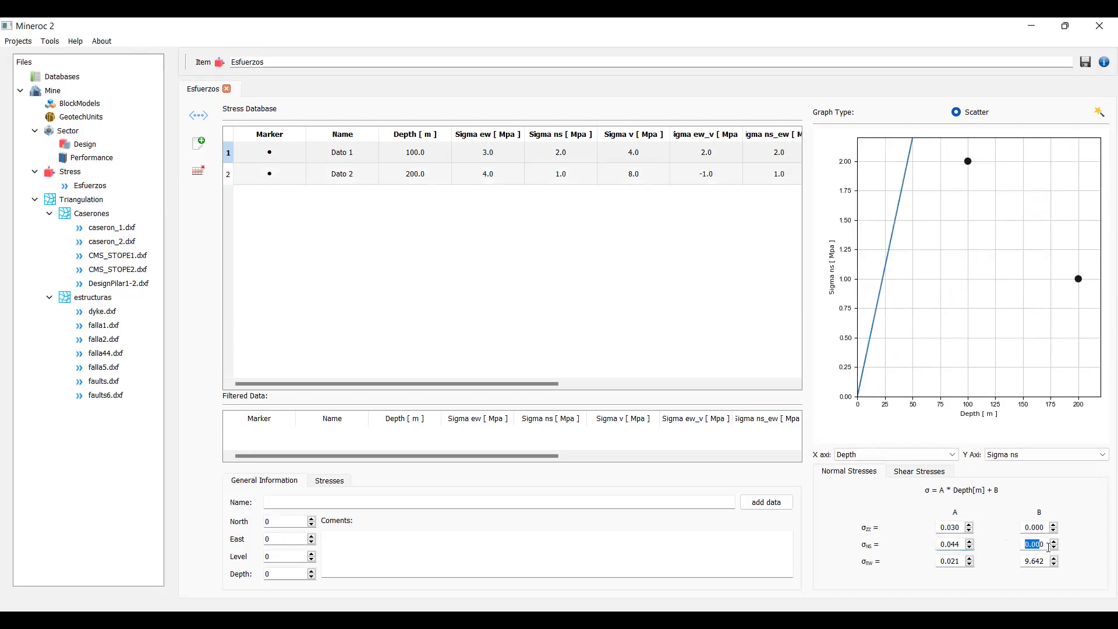
pyautogui.write('5.81')
pyautogui.doubleClick(965, 562)
pyautogui.write('0.035')
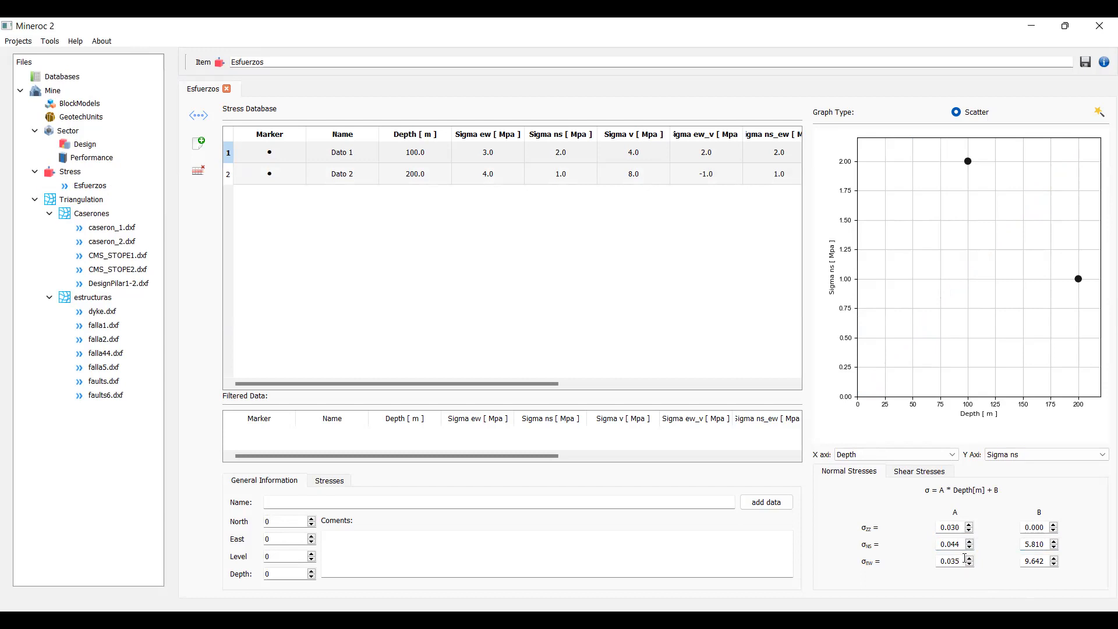
pyautogui.press('Tab')
pyautogui.write('7')
# Step: Set the shear stress coefficients to τEW-NS A -0.045, B 17.7; τEW-ZZ A 0.001, B 2.35; and τNS-ZZ A -0.005, B -0.69
pyautogui.click(935, 473)
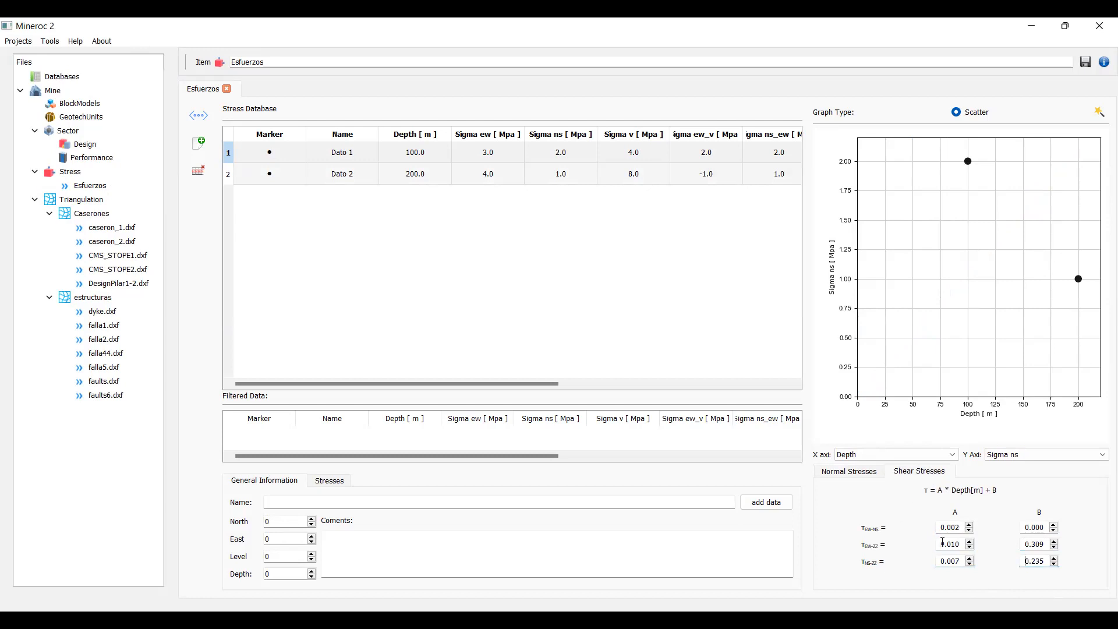
pyautogui.moveTo(960, 528); pyautogui.dragTo(918, 522)
pyautogui.write('-0.045')
pyautogui.moveTo(1044, 526); pyautogui.dragTo(1015, 525)
pyautogui.write('17.7')
pyautogui.doubleClick(964, 545)
pyautogui.write('001')
pyautogui.moveTo(1007, 543); pyautogui.dragTo(999, 544)
pyautogui.write('2.35')
pyautogui.moveTo(963, 560); pyautogui.dragTo(921, 560)
pyautogui.write('-0.005')
pyautogui.press('Tab')
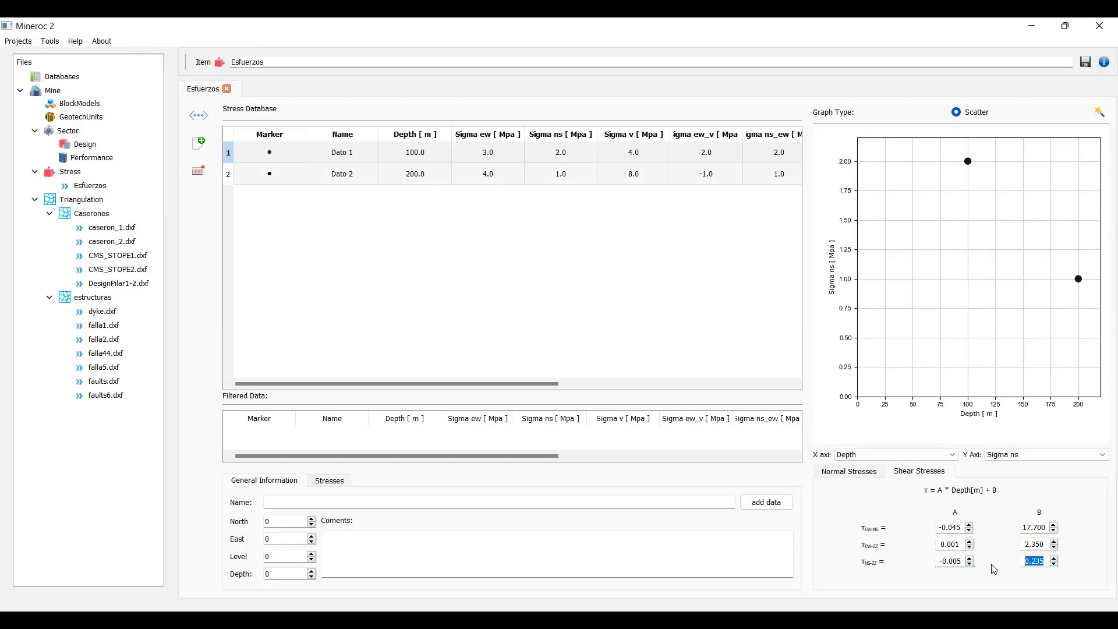
pyautogui.write('-0.69')
# Step: Recheck the normal stress coefficients and save the Esfuerzos stress element
pyautogui.click(870, 476)
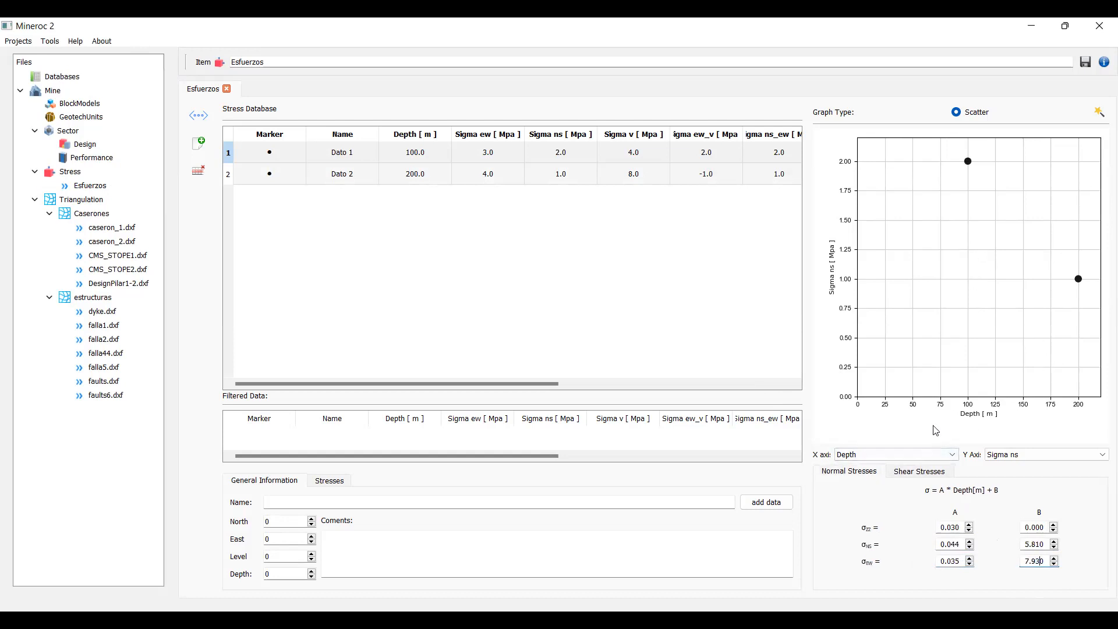
pyautogui.click(1087, 62)
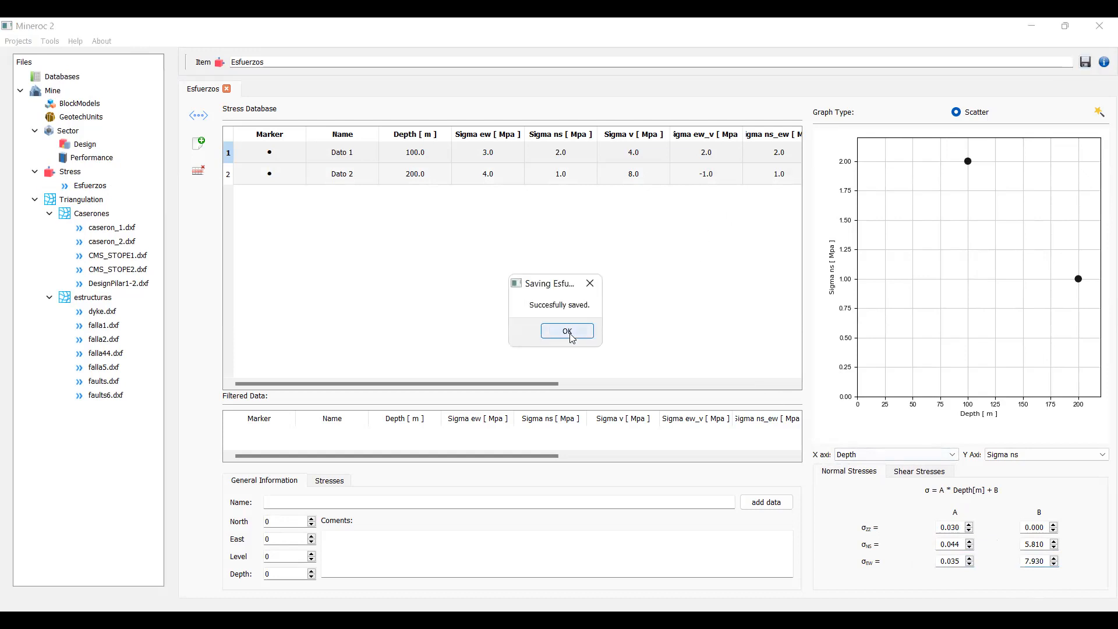
pyautogui.click(568, 332)
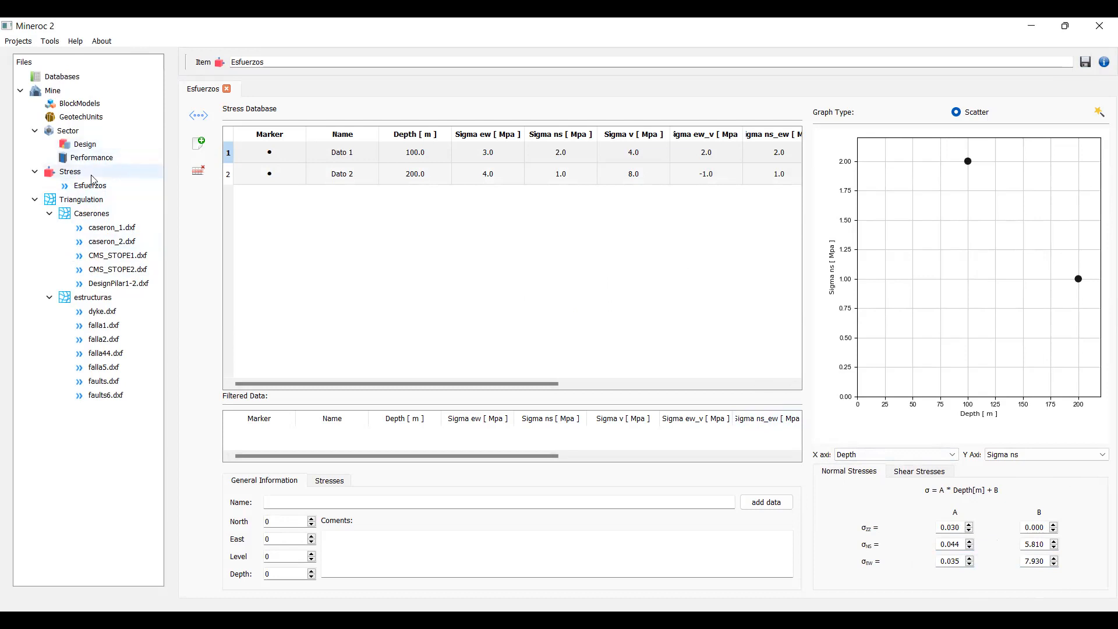
# Step: Create a new geotechnical unit element named UG1 under GeotechUnits in the project tree
pyautogui.rightClick(92, 117)
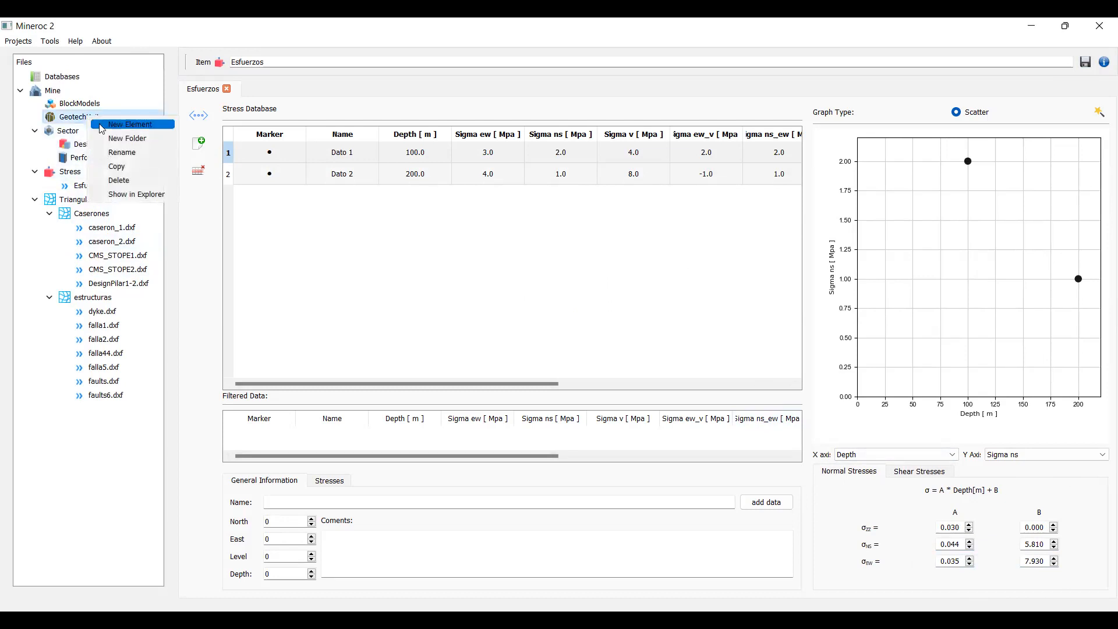
pyautogui.click(102, 125)
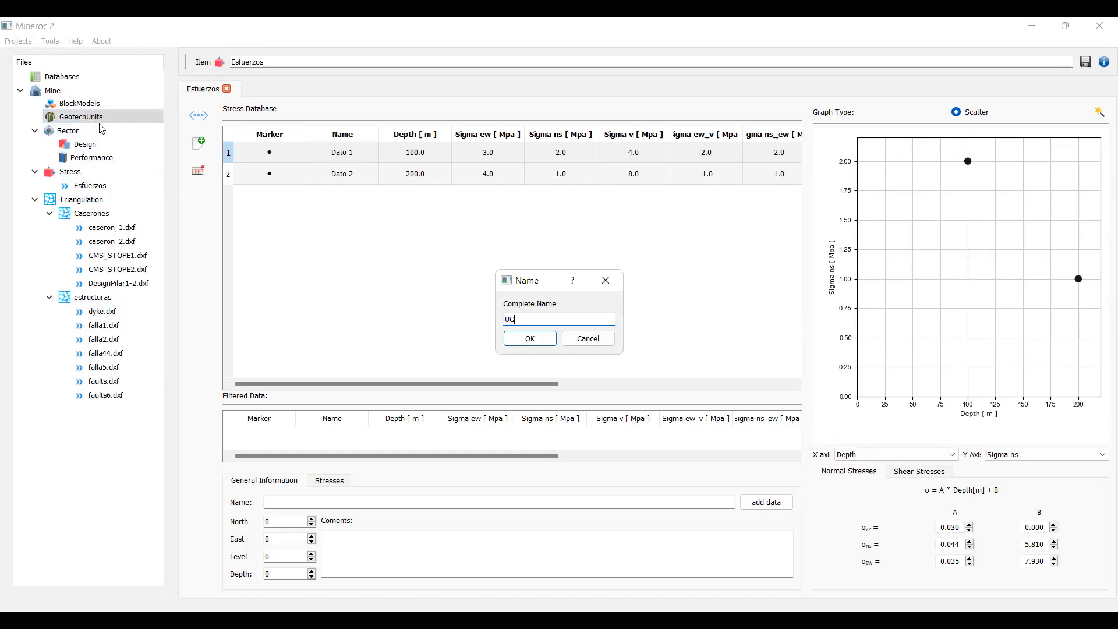
pyautogui.click(528, 340)
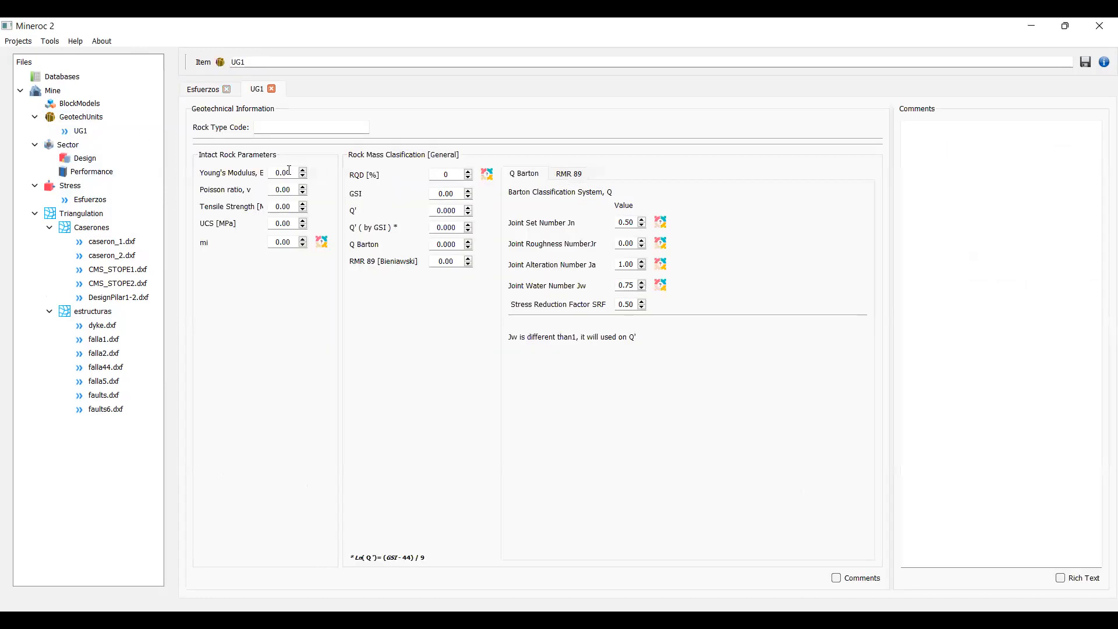
# Step: Set the UG1 intact rock parameters to Young's modulus 80, Poisson ratio 0.25 and UCS 80 MPa
pyautogui.doubleClick(298, 189)
pyautogui.write('0.25')
pyautogui.hotkey('shift', 'Tab')
pyautogui.write('80')
pyautogui.moveTo(291, 224); pyautogui.dragTo(252, 226)
pyautogui.write('80')
# Step: Set UG1's mi to 29 from the guideline by choosing Metamorphic rock type, Sligthly foliated class and Migmatite
pyautogui.click(321, 242)
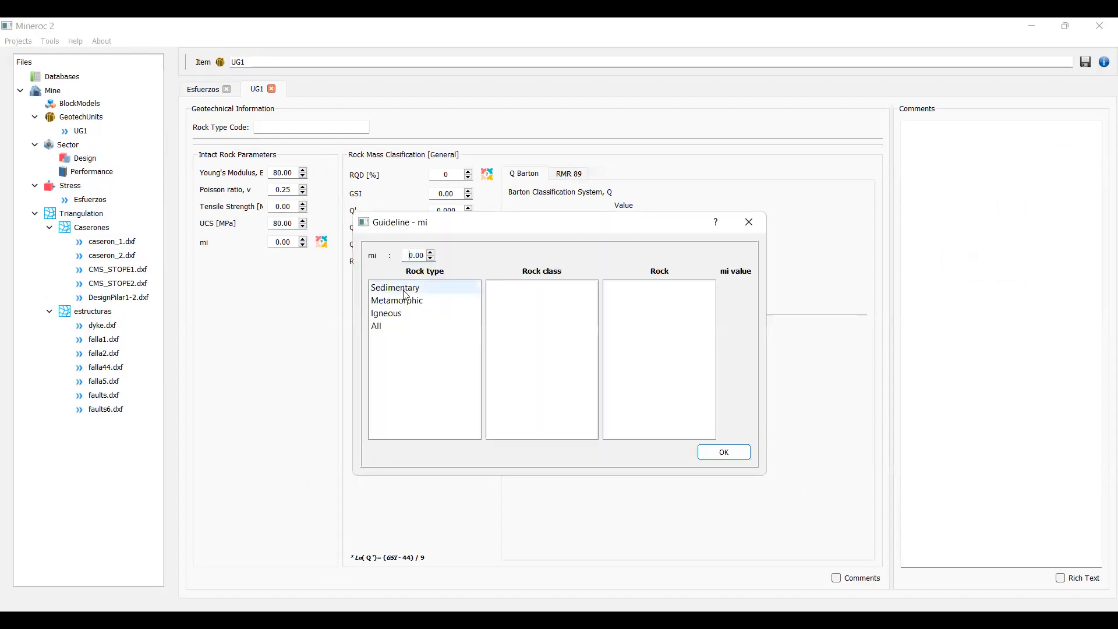
pyautogui.click(751, 230)
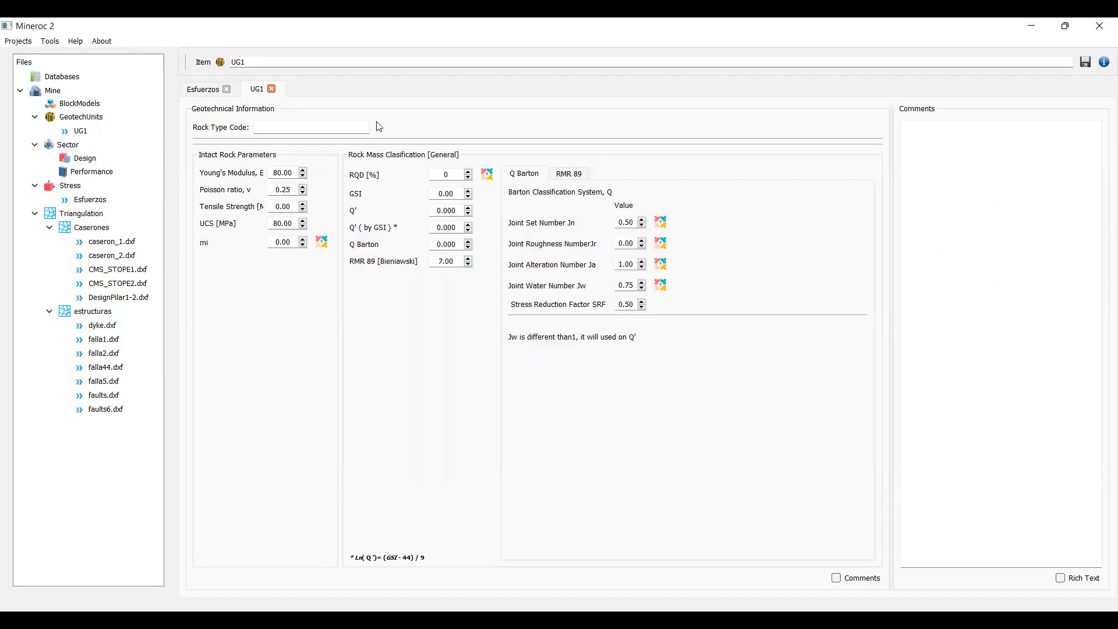
pyautogui.click(323, 243)
pyautogui.click(408, 300)
pyautogui.click(509, 300)
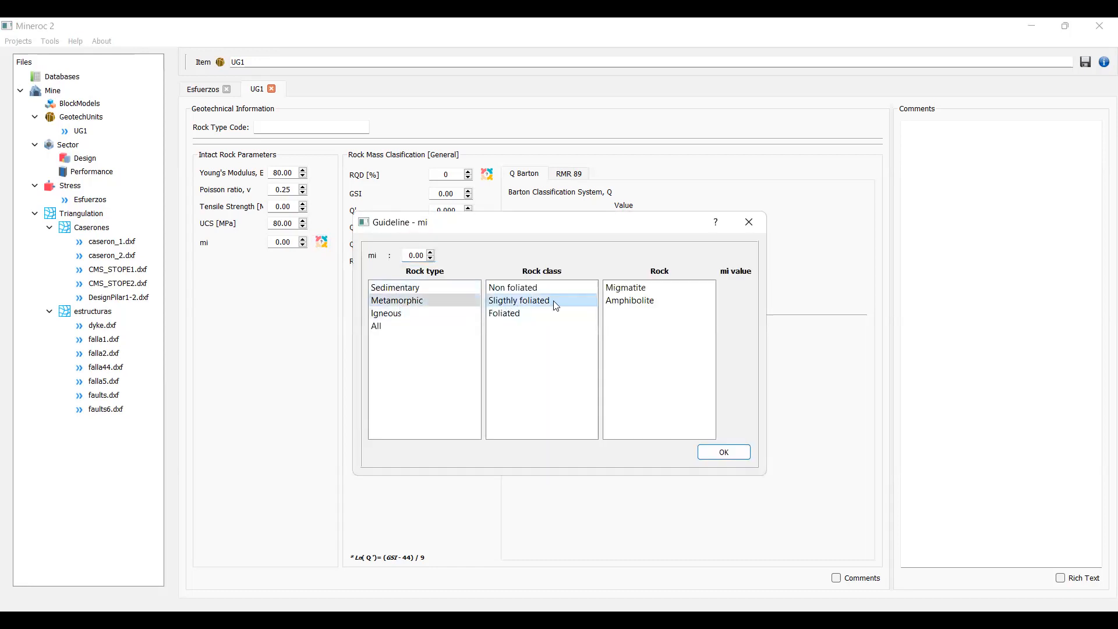
pyautogui.click(633, 289)
pyautogui.click(716, 450)
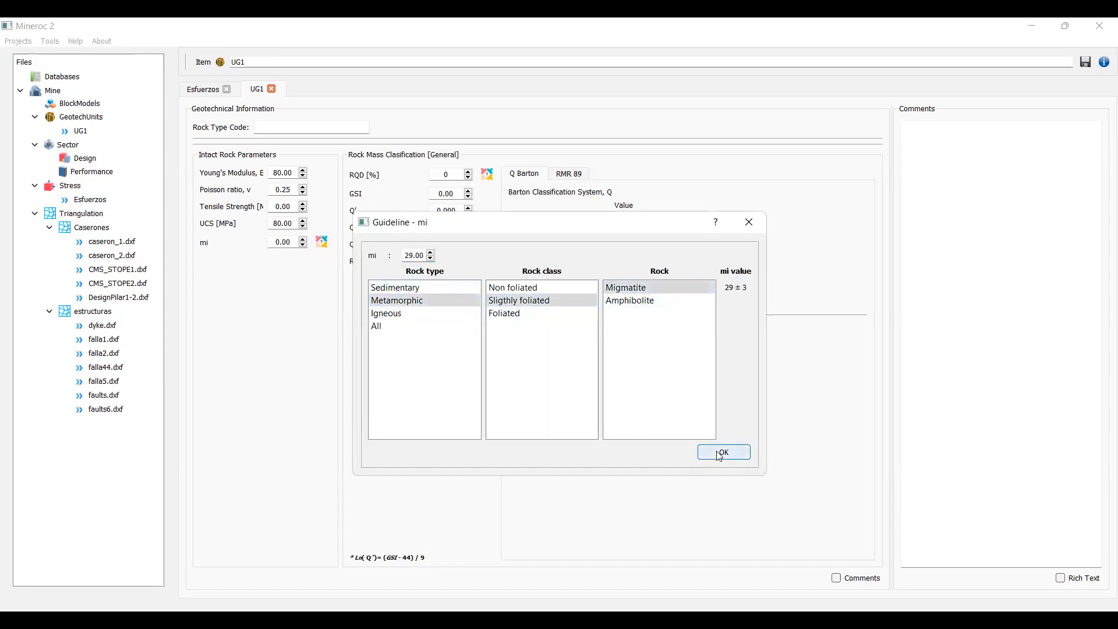
# Step: Set UG1's RQD to 63% from the guideline's Fair rock quality and enter a GSI of 70
pyautogui.click(487, 174)
pyautogui.click(394, 330)
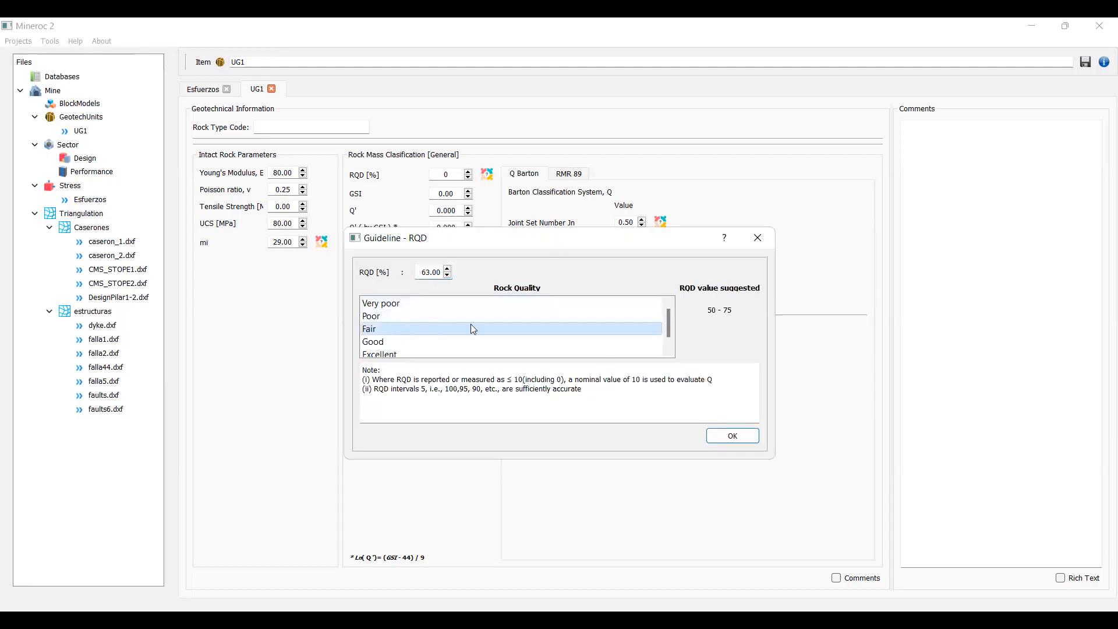
pyautogui.click(720, 441)
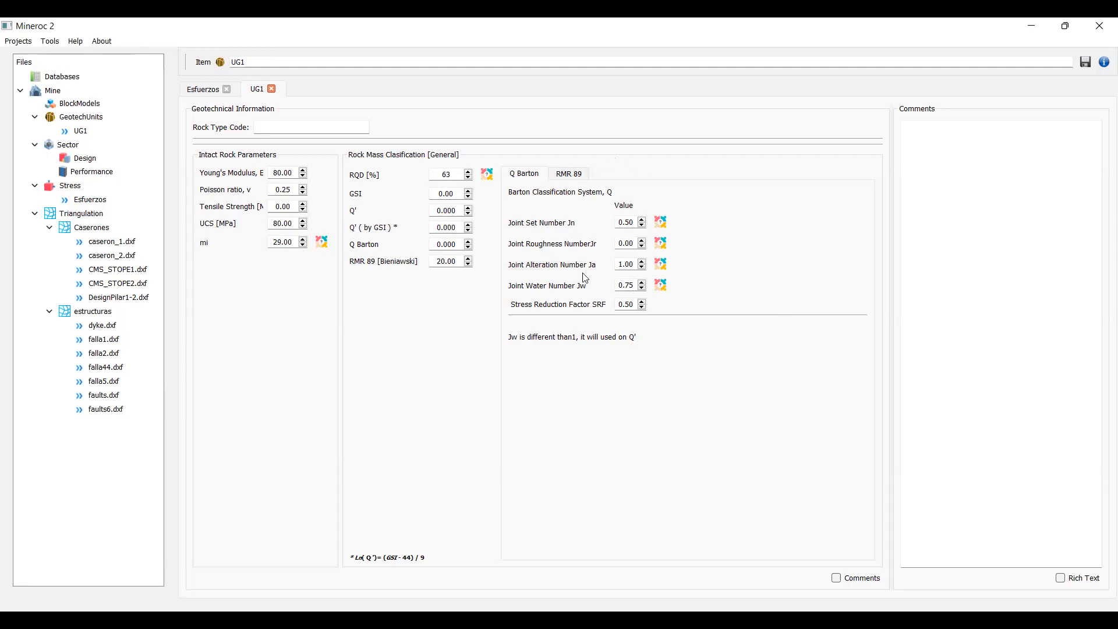
pyautogui.moveTo(459, 194); pyautogui.dragTo(414, 193)
pyautogui.write('70')
# Step: Set UG1's Jn to 6 for two joint sets plus random and Jr to 1.0 for smooth planar joints using the guidelines
pyautogui.click(661, 222)
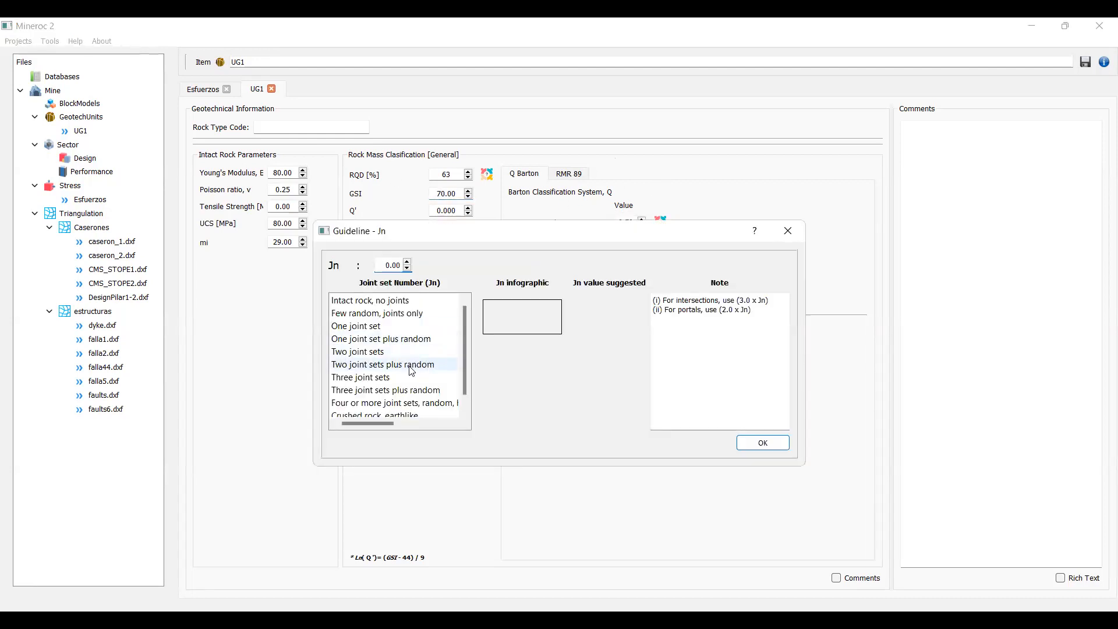
pyautogui.click(408, 371)
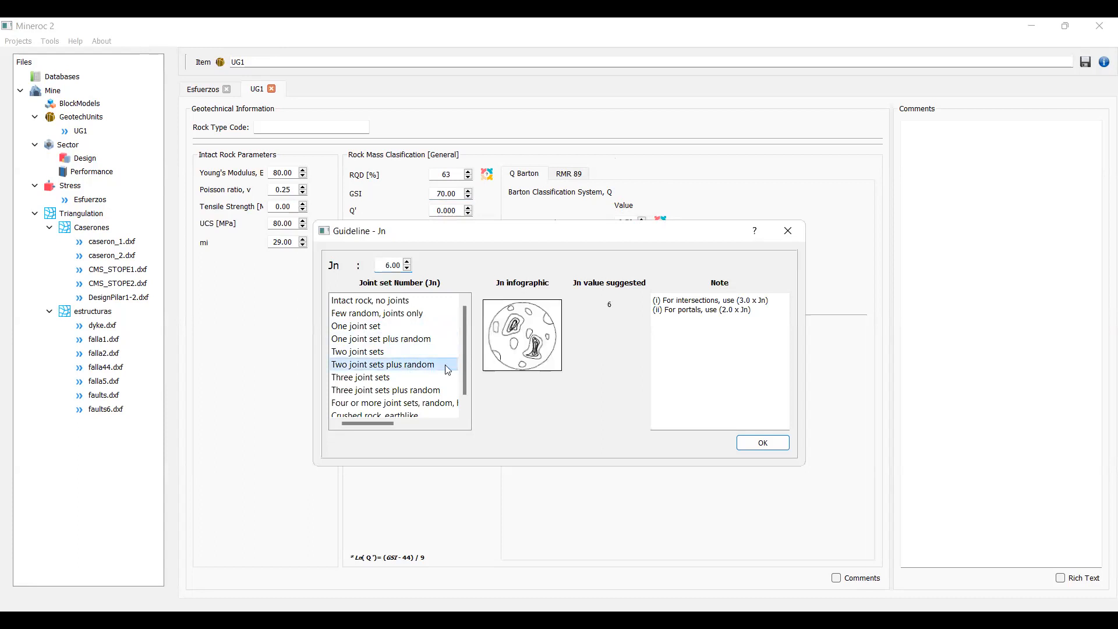
pyautogui.click(751, 446)
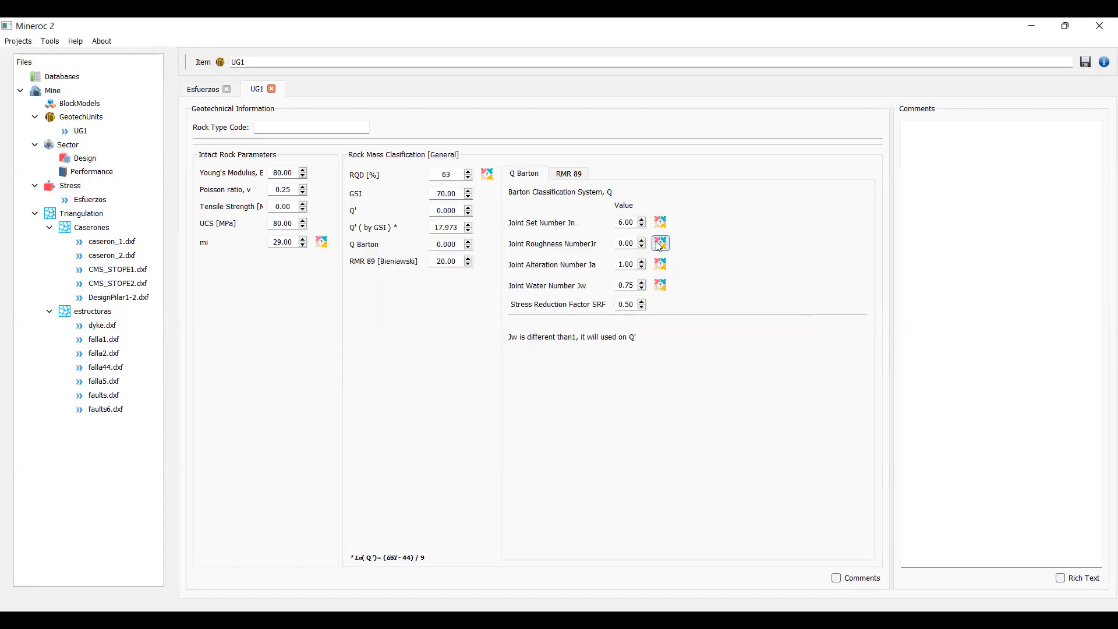
pyautogui.click(658, 245)
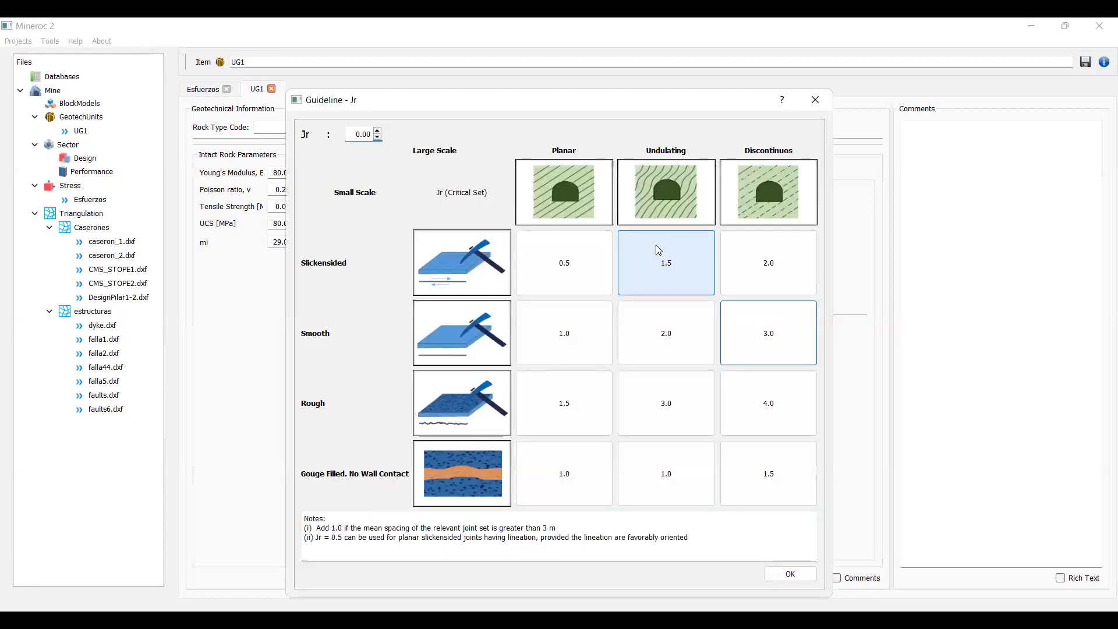
pyautogui.click(571, 344)
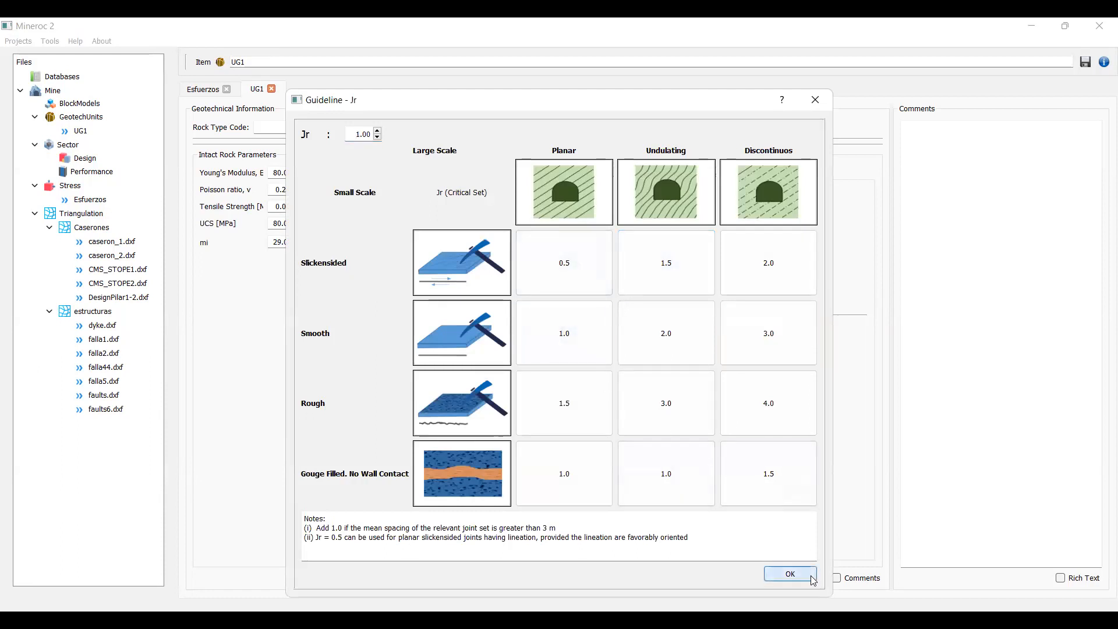
pyautogui.click(790, 573)
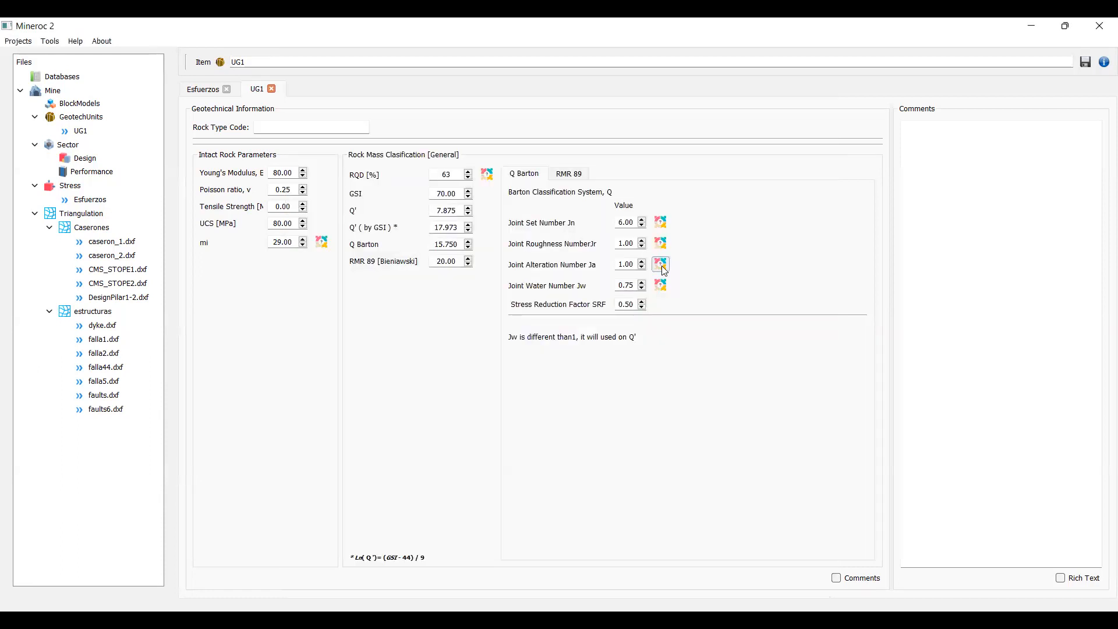
# Step: Set UG1's joint alteration number Ja to 2.5 from the guideline for slightly altered joint walls with sparse mineral coating
pyautogui.click(662, 266)
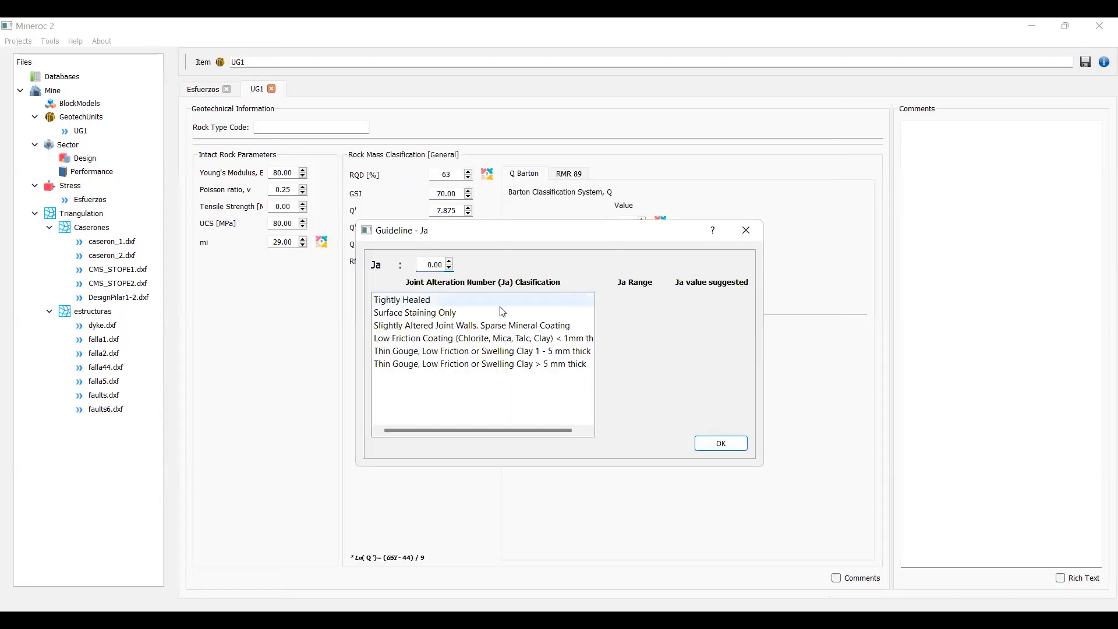
pyautogui.click(443, 330)
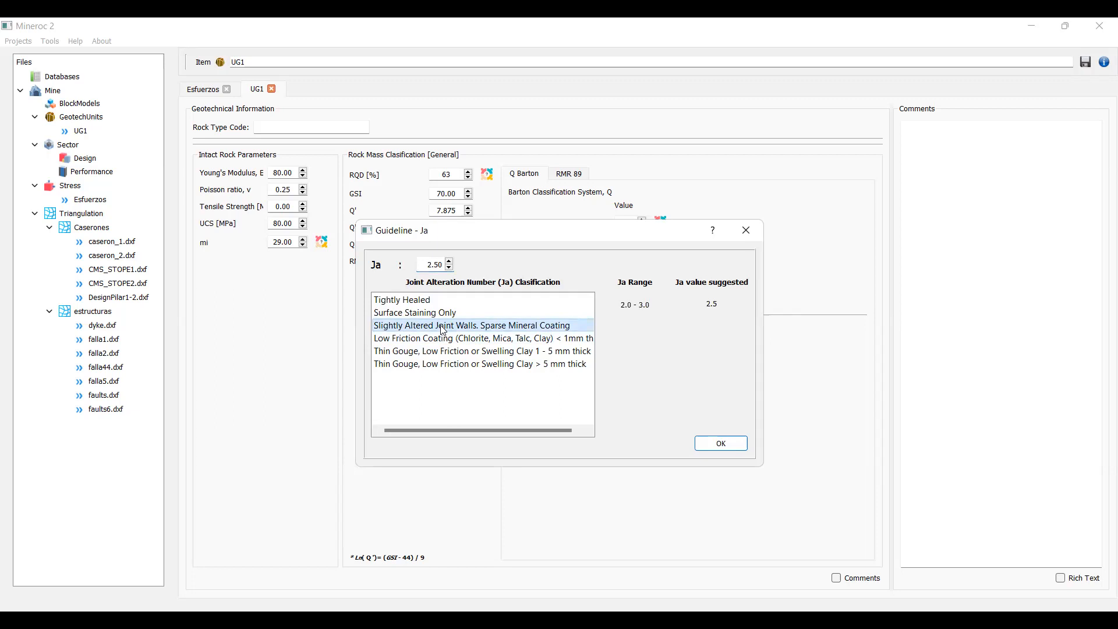
pyautogui.click(721, 443)
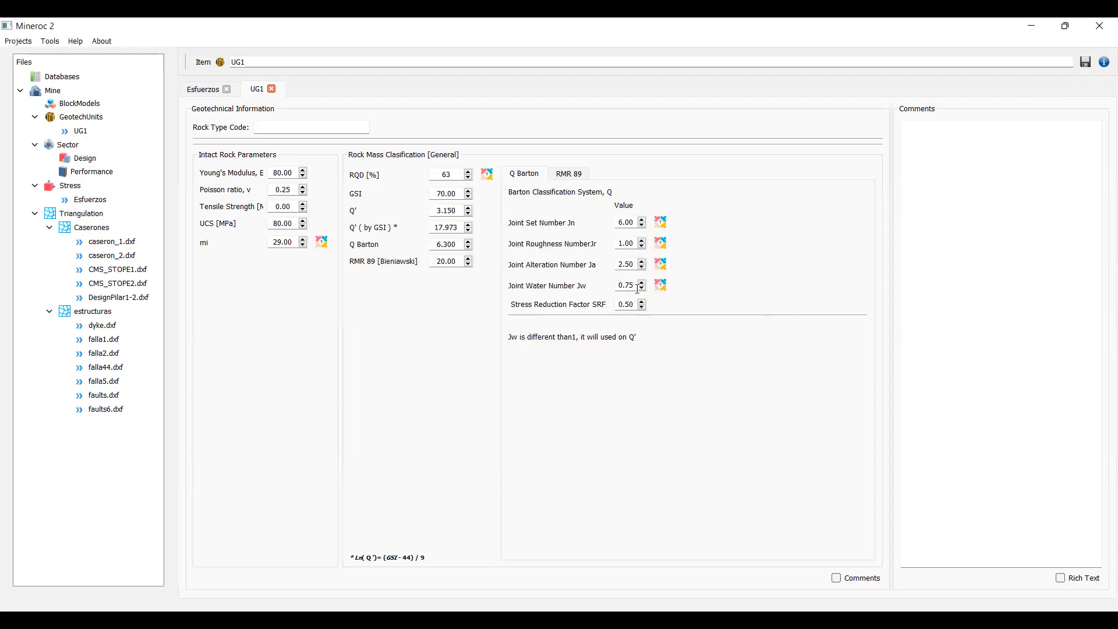
# Step: Set UG1's joint water number Jw to 1.00 from the guideline's Dry Excavation description
pyautogui.click(661, 285)
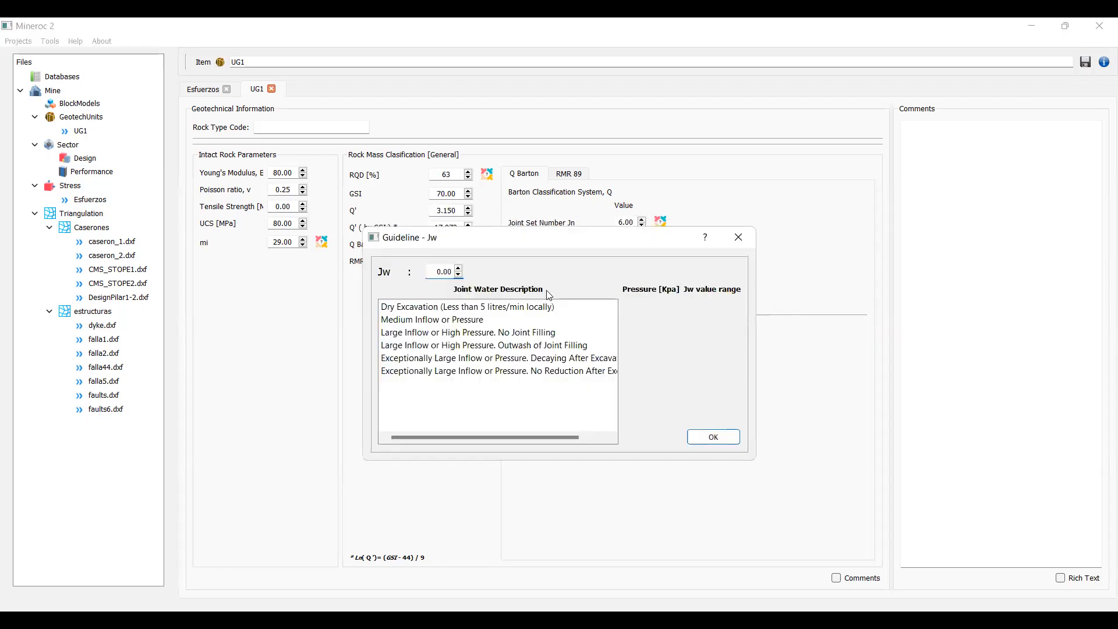
pyautogui.click(474, 307)
pyautogui.click(725, 444)
pyautogui.press('Tab')
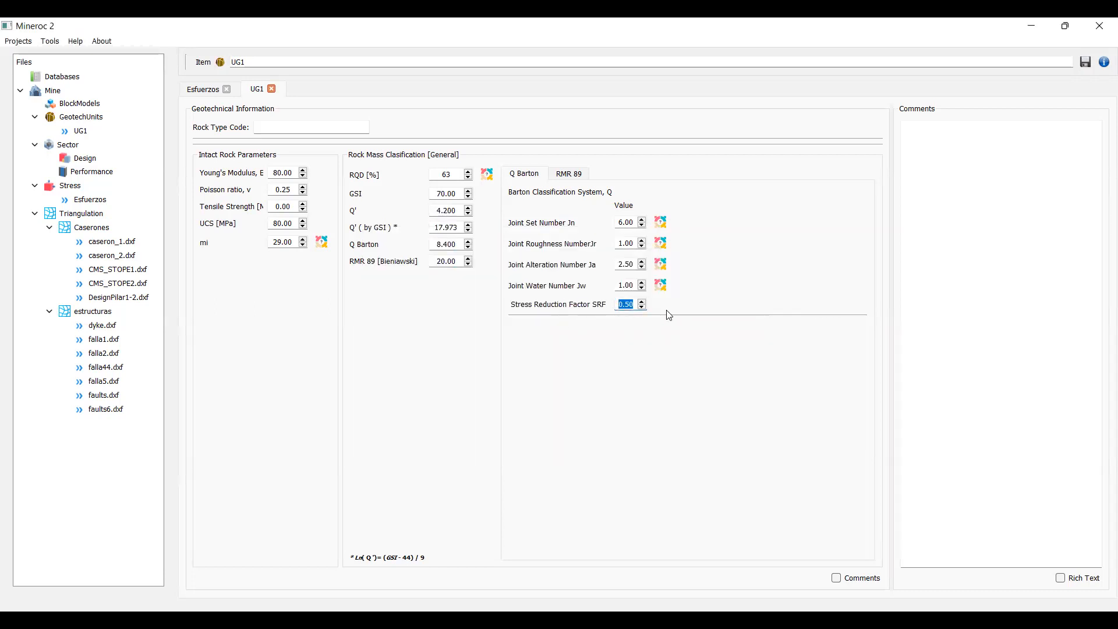
# Step: Set UG1's Jw to 0.33 for large inflow or high pressure with outwash of joint filling, and save the unit
pyautogui.click(661, 285)
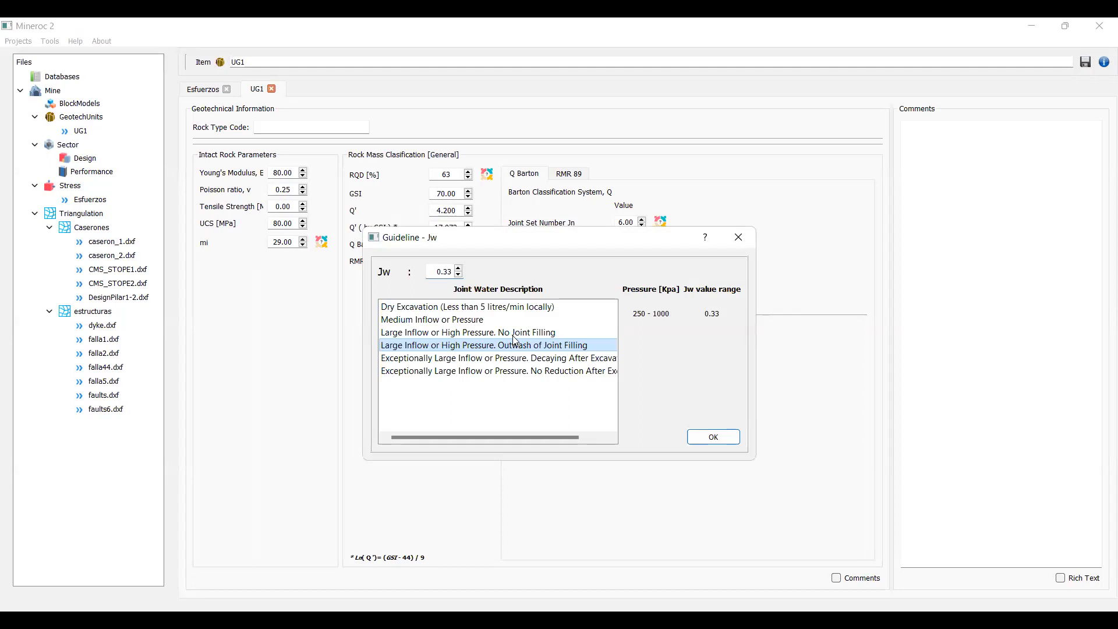
pyautogui.click(714, 437)
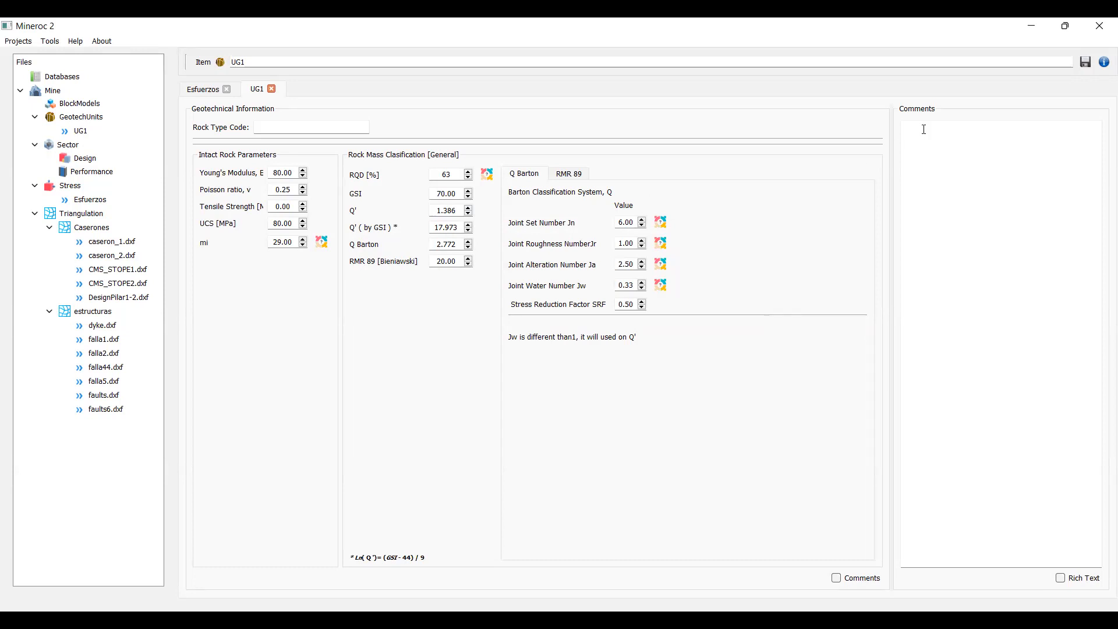
pyautogui.click(1086, 64)
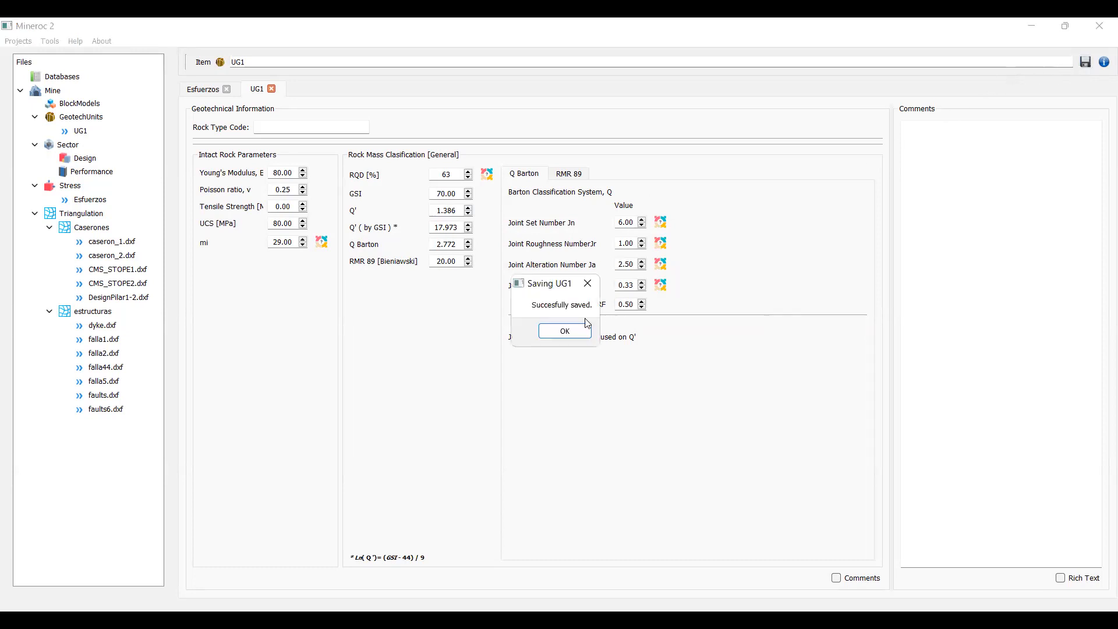
pyautogui.click(565, 331)
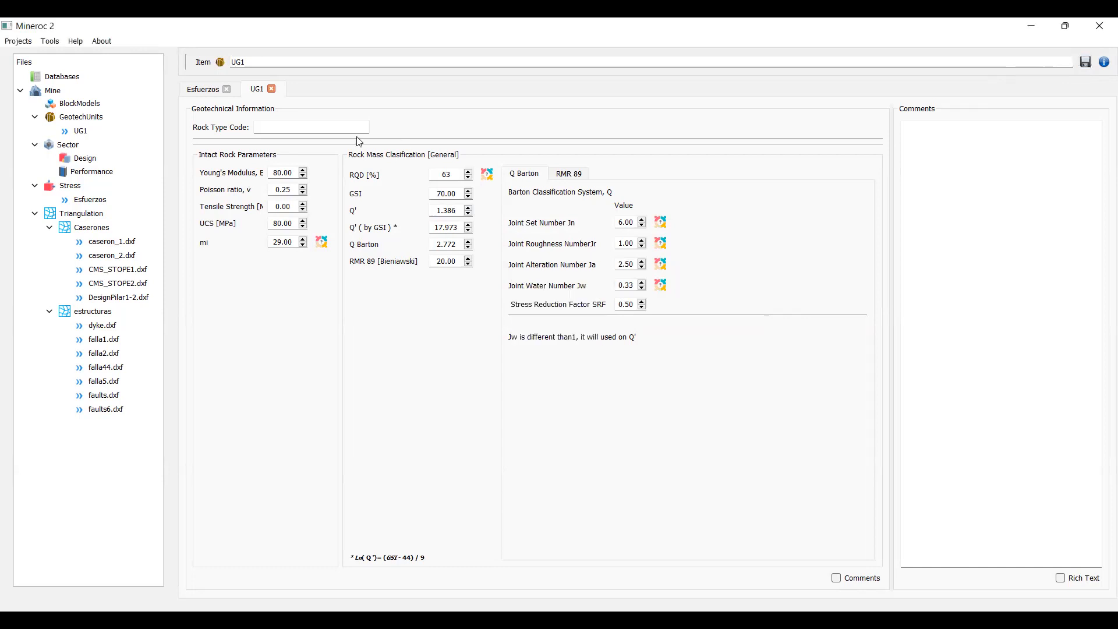
# Step: Create a new geotechnical unit element named UG2 under GeotechUnits in the project tree
pyautogui.rightClick(61, 115)
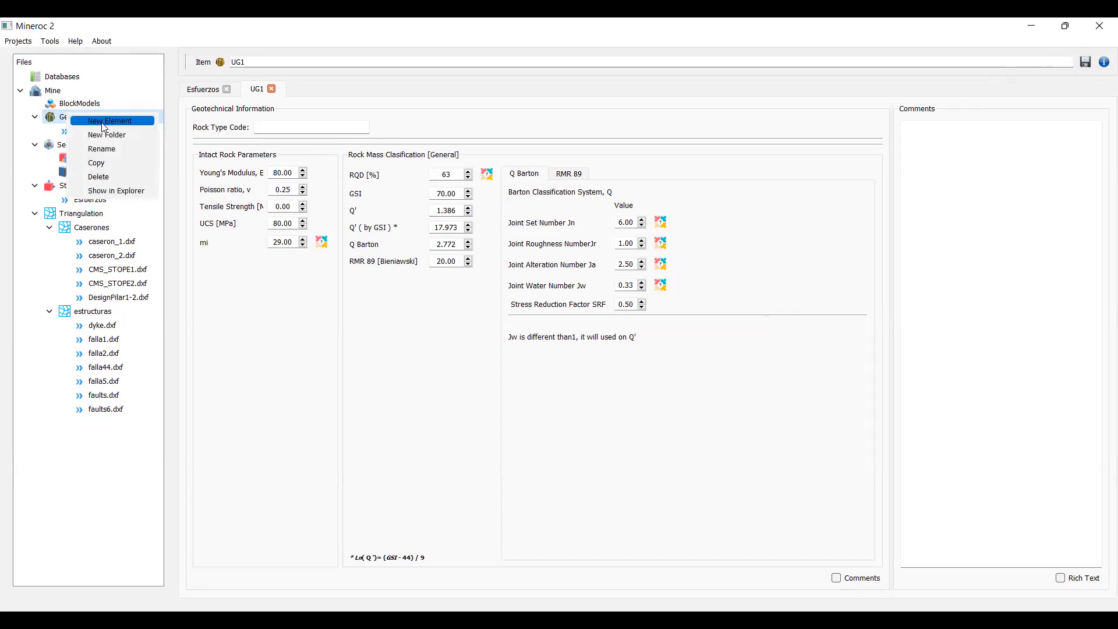
pyautogui.click(102, 123)
pyautogui.write('UG2')
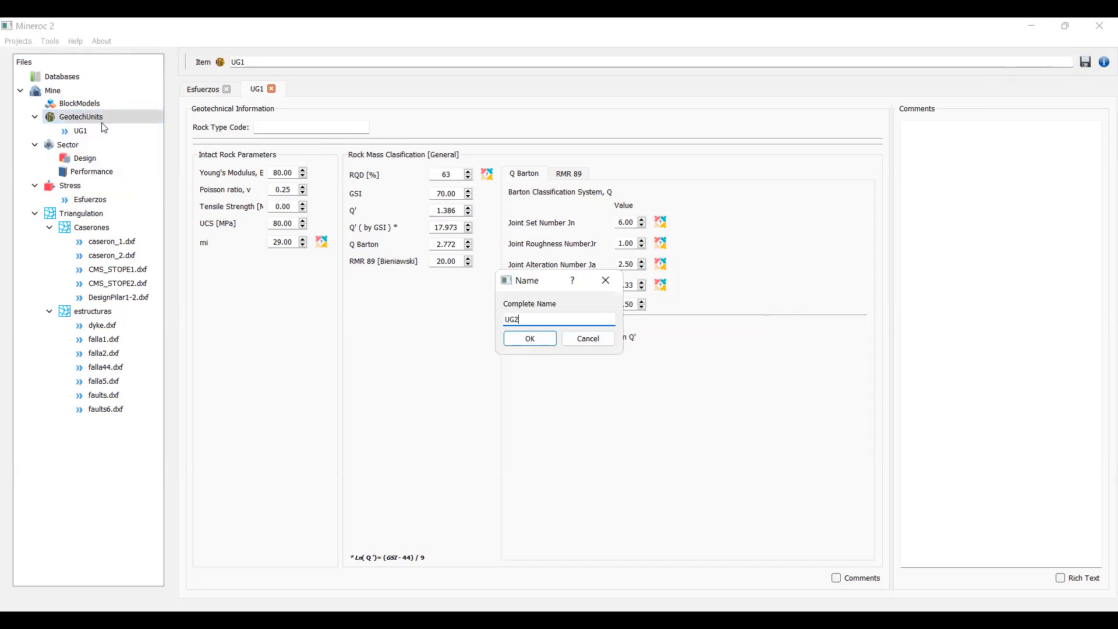
pyautogui.click(517, 339)
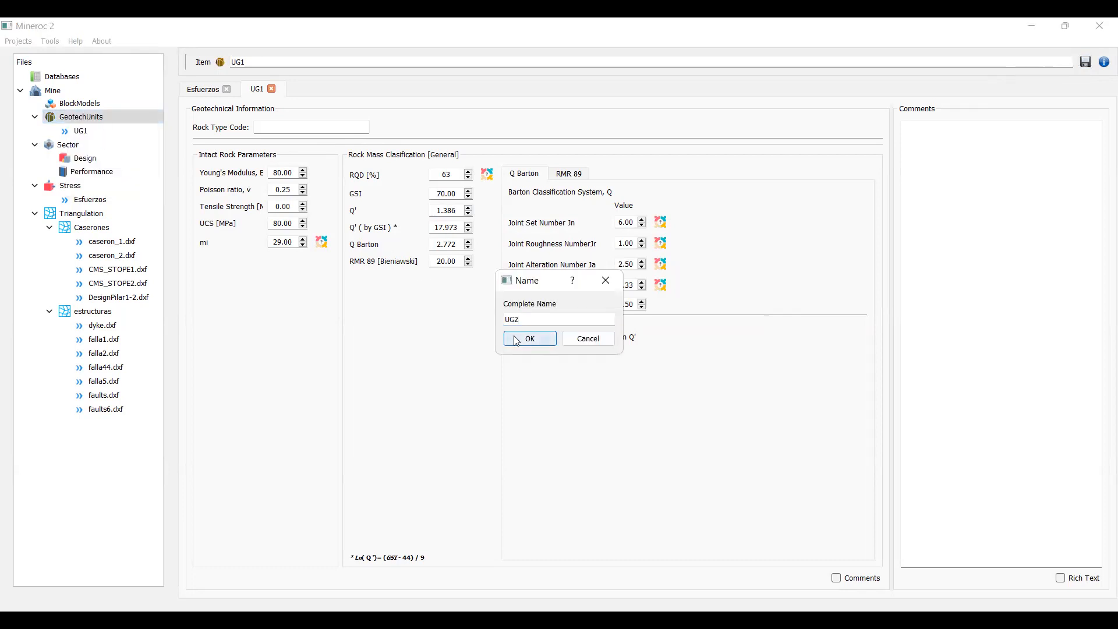
pyautogui.press('Return')
# Step: Set UG2's UCS to 100 MPa and its RQD to 83% from the guideline's Good rock quality
pyautogui.hotkey('ctrl', 'a')
pyautogui.write('100')
pyautogui.click(487, 174)
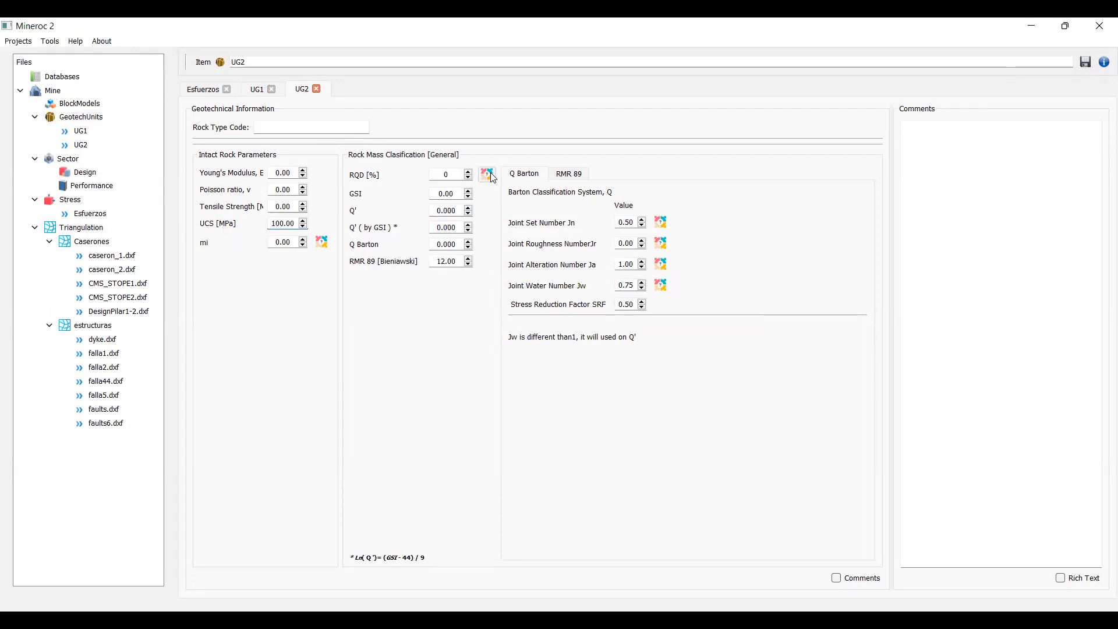
pyautogui.click(395, 341)
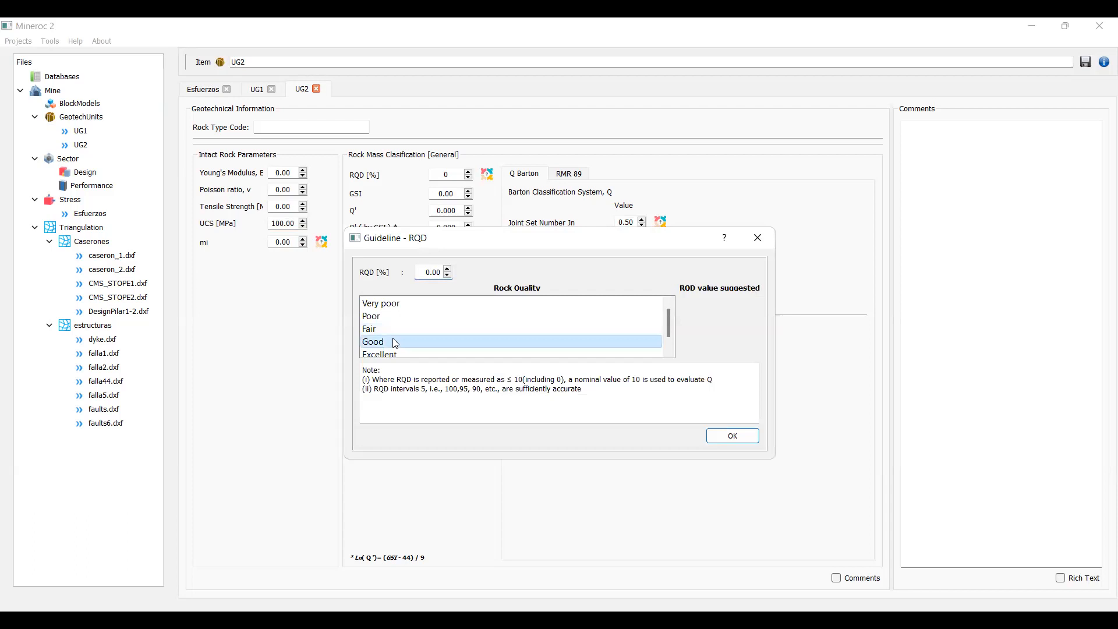
pyautogui.click(733, 436)
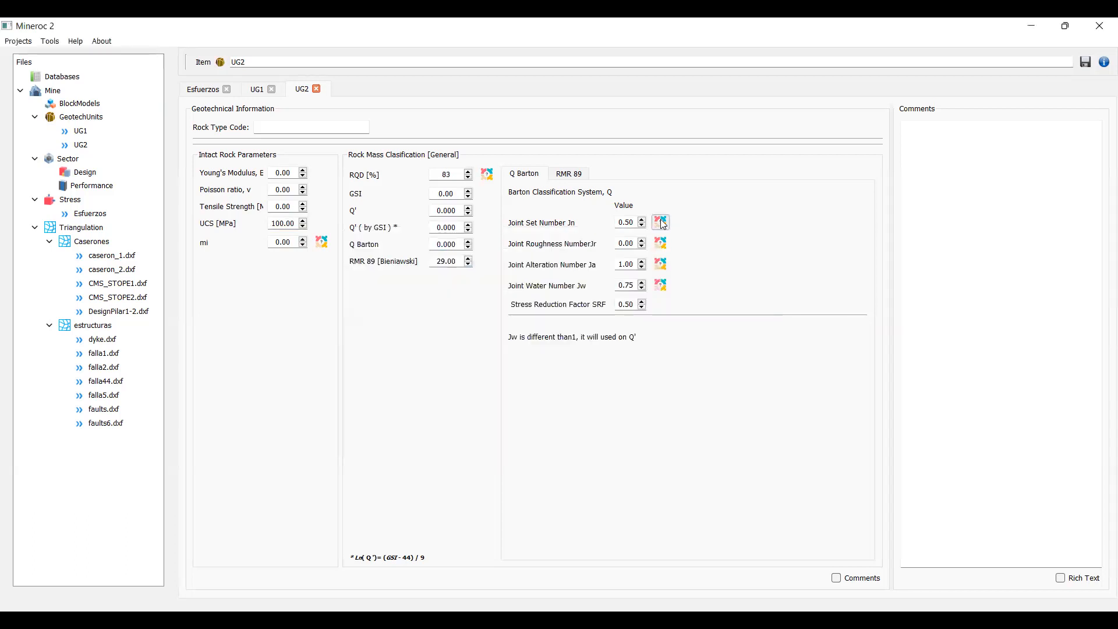
# Step: Set UG2's Jn to 3 for one joint set plus random and Jr to 1.0 for smooth planar joints using the guidelines
pyautogui.click(663, 223)
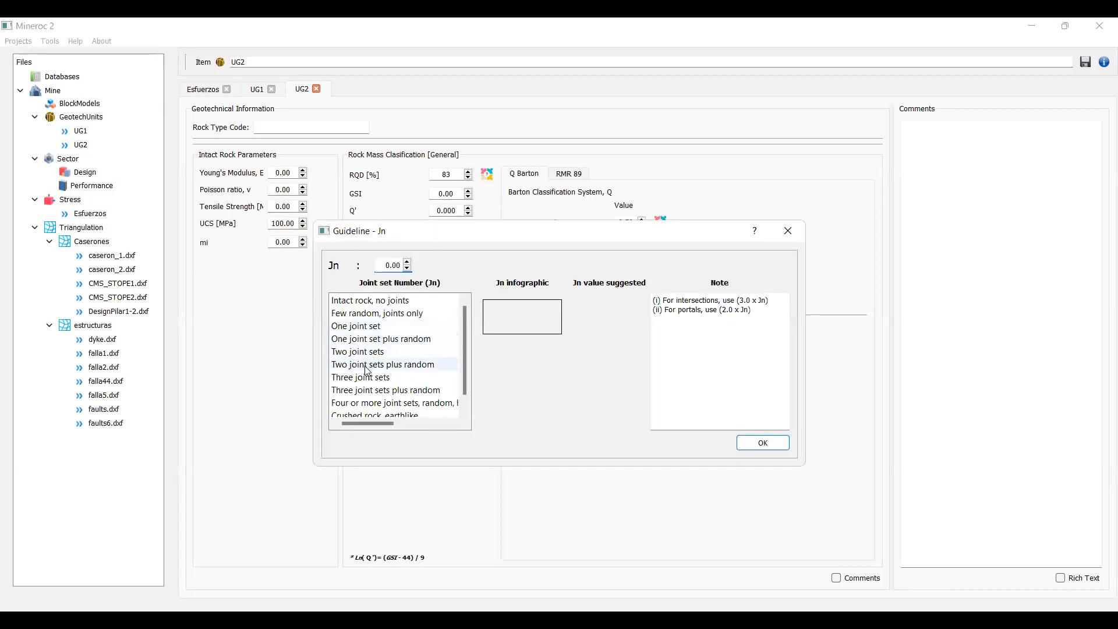
pyautogui.click(394, 340)
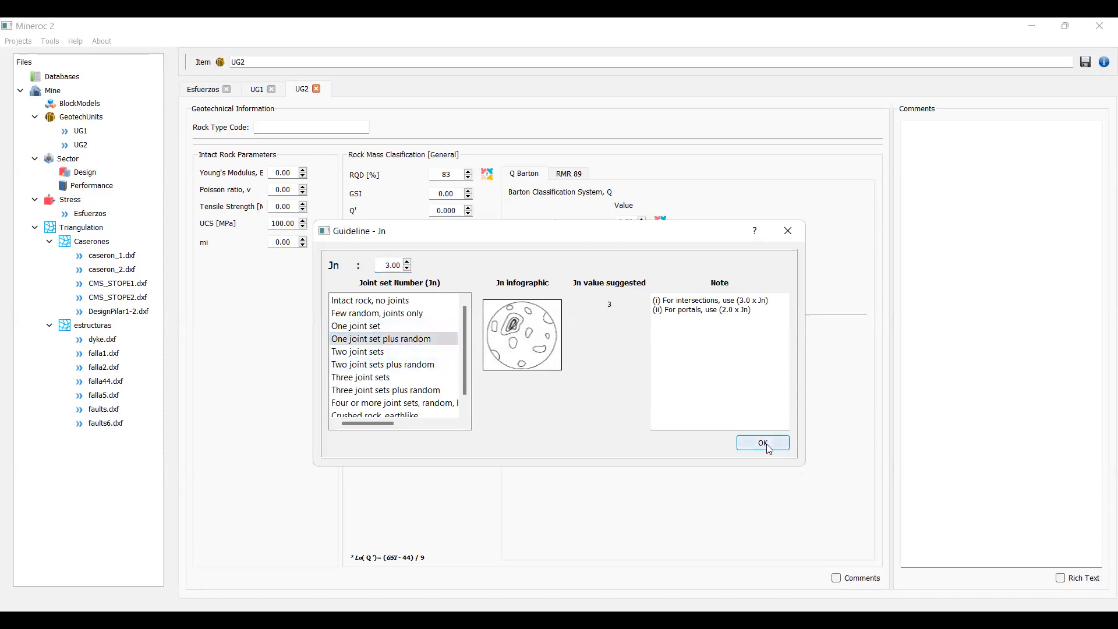
pyautogui.press('Return')
pyautogui.click(662, 243)
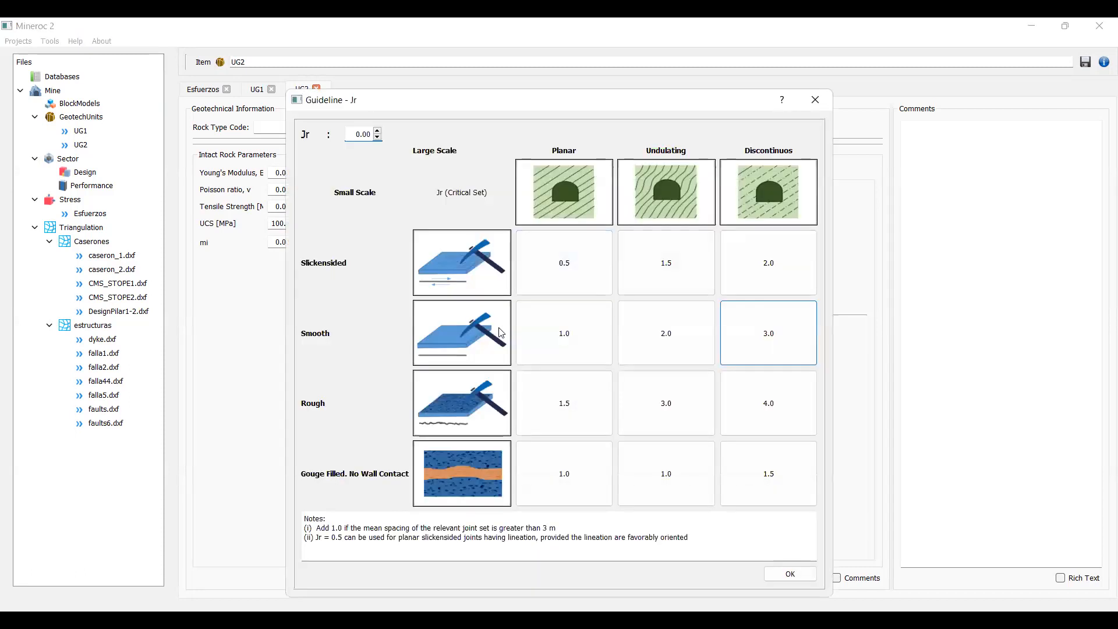
pyautogui.click(561, 342)
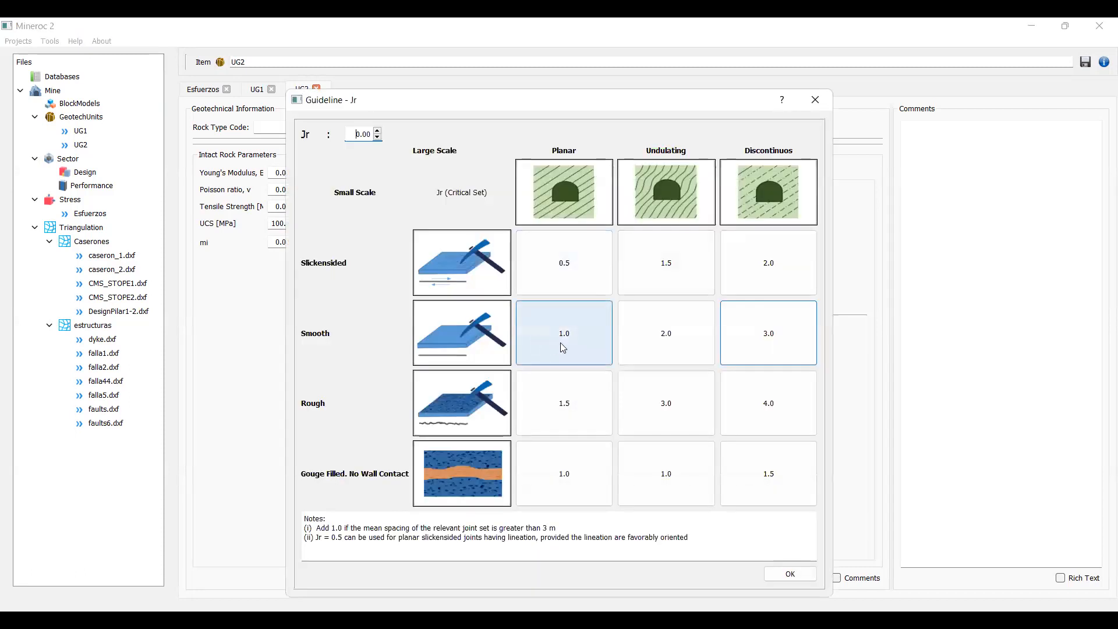
pyautogui.click(770, 577)
# Step: Set UG2's Ja to 1 from the guideline for surface staining only and save the unit
pyautogui.click(663, 267)
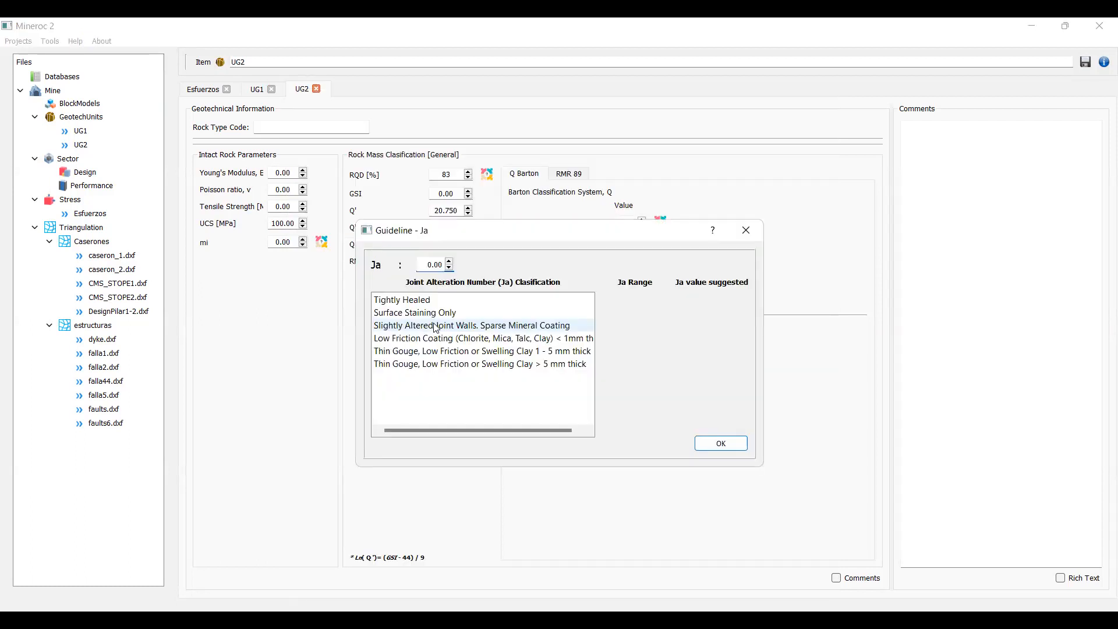
pyautogui.click(430, 313)
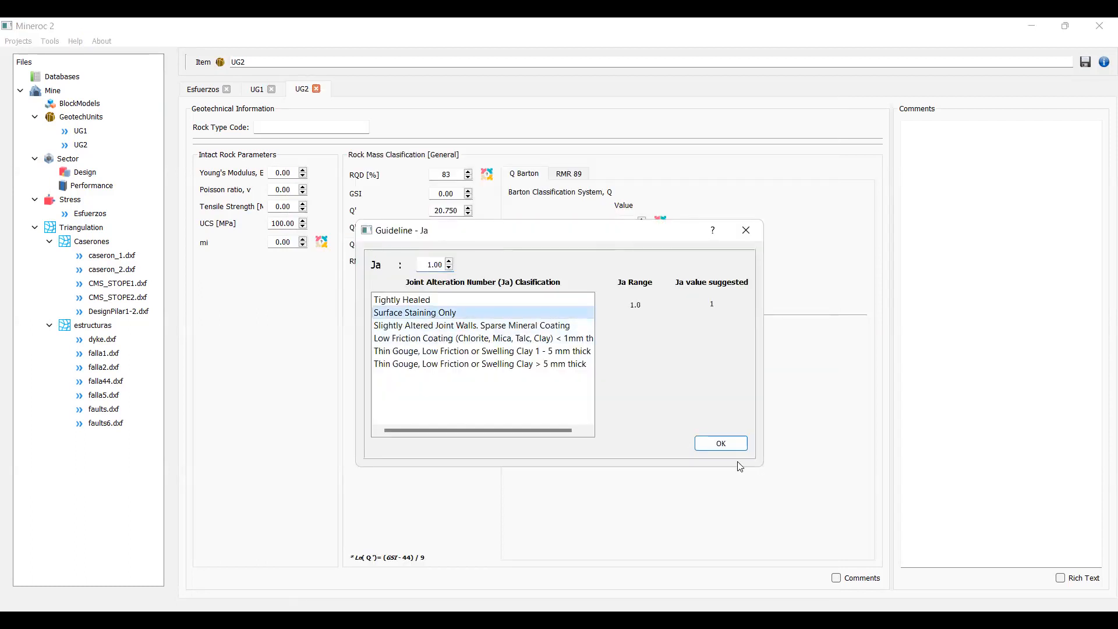
pyautogui.click(721, 444)
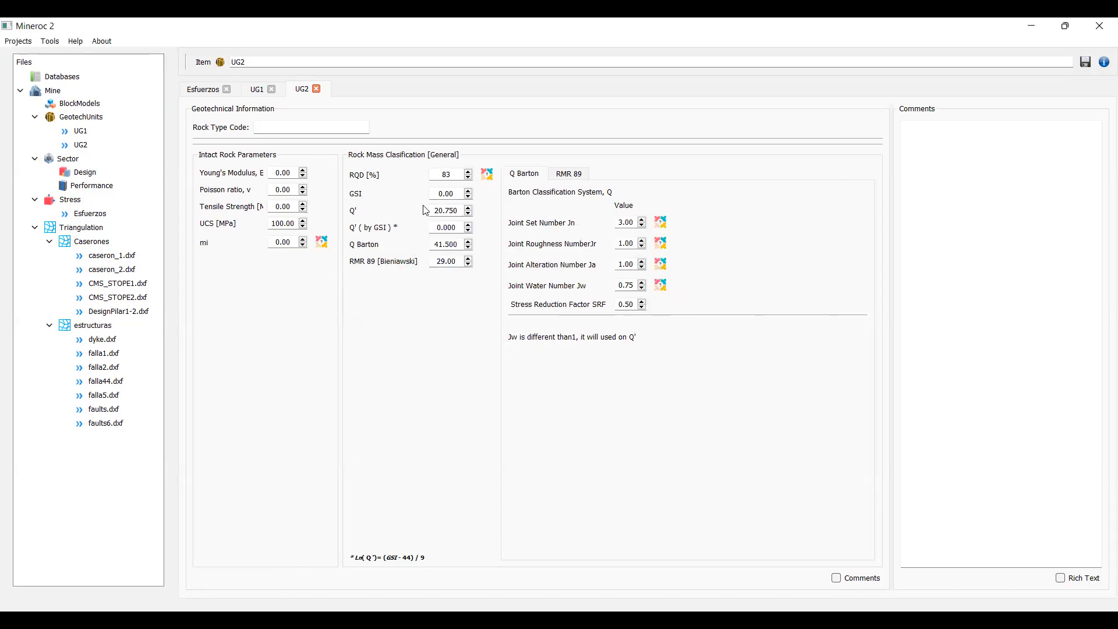
pyautogui.moveTo(369, 190); pyautogui.dragTo(360, 193)
pyautogui.click(1086, 62)
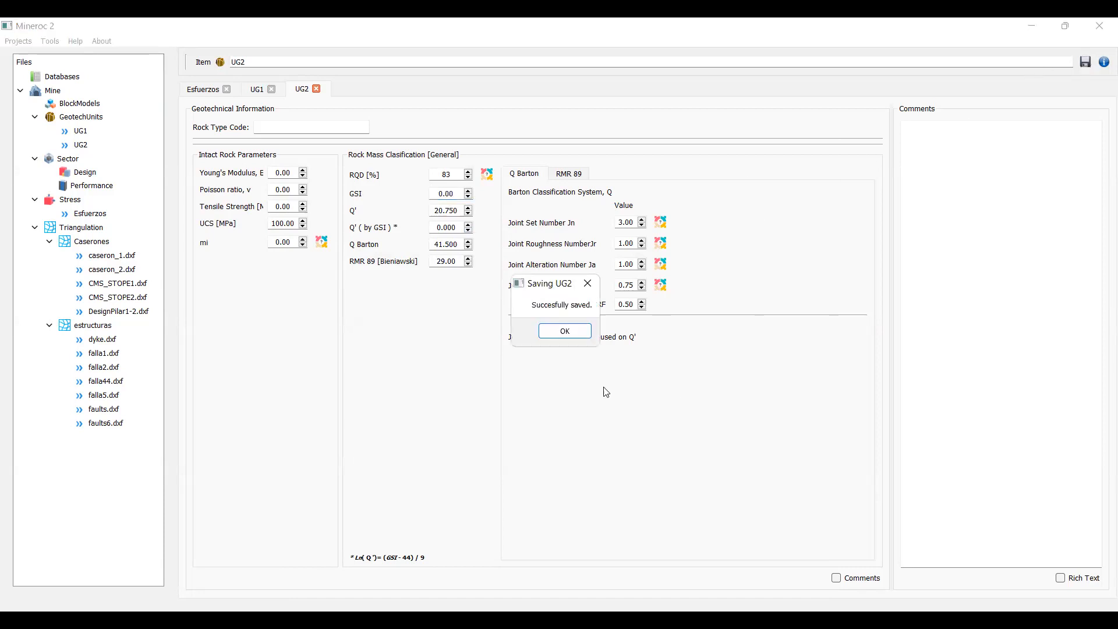
# Step: Create a new database element named Base de Datos under Databases in the project tree
pyautogui.click(563, 331)
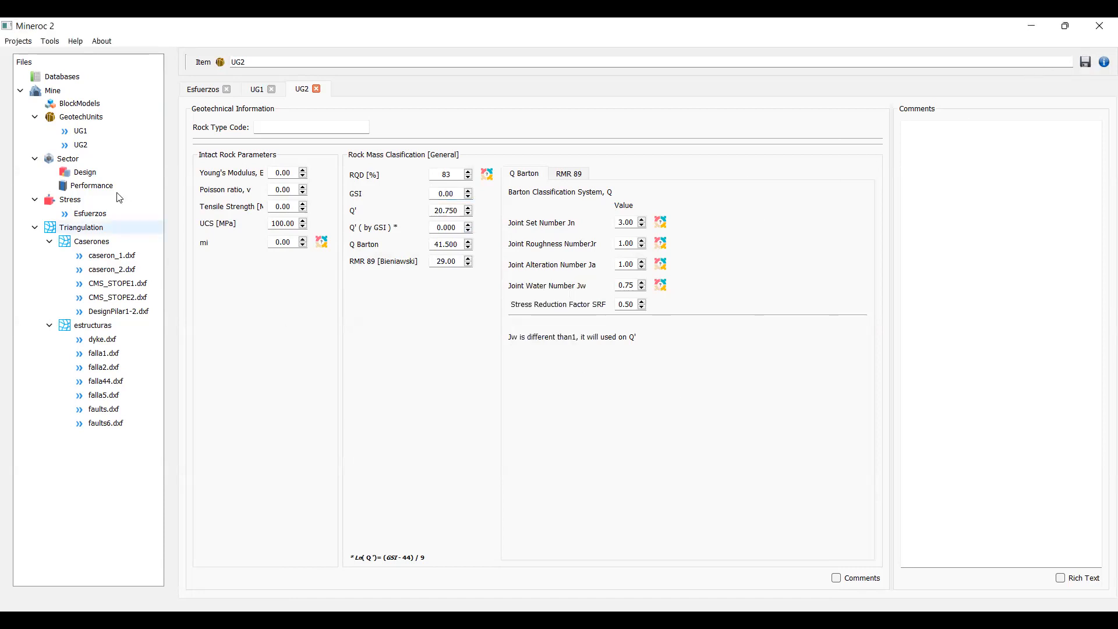
pyautogui.rightClick(72, 83)
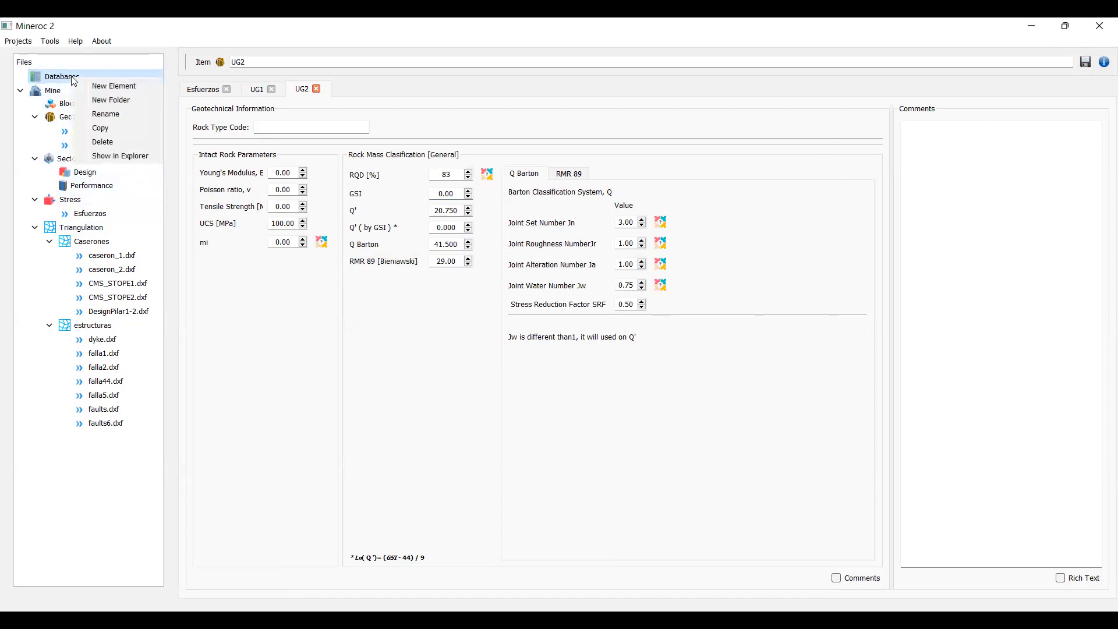
pyautogui.click(109, 86)
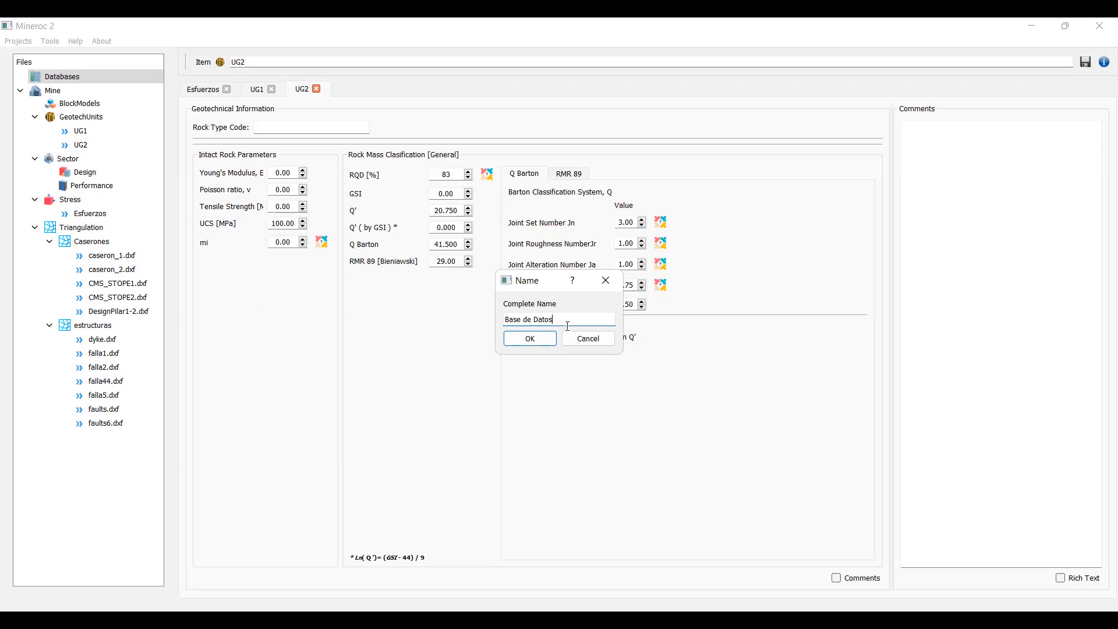
pyautogui.click(530, 343)
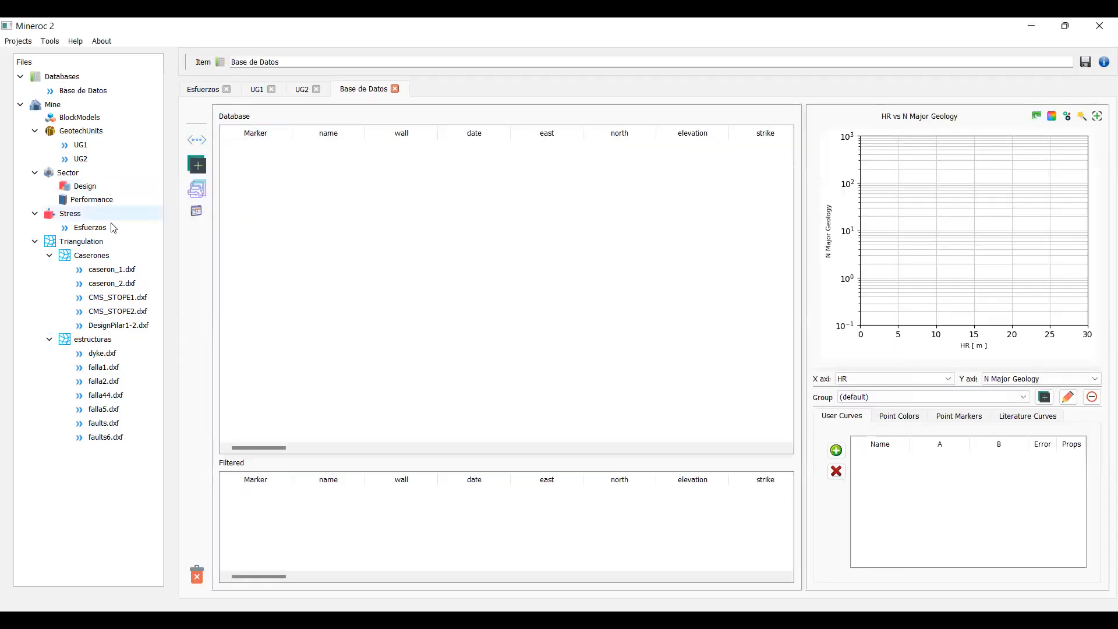
# Step: Create a new element named Cas1 under Sector's Performance node in the project tree
pyautogui.rightClick(83, 203)
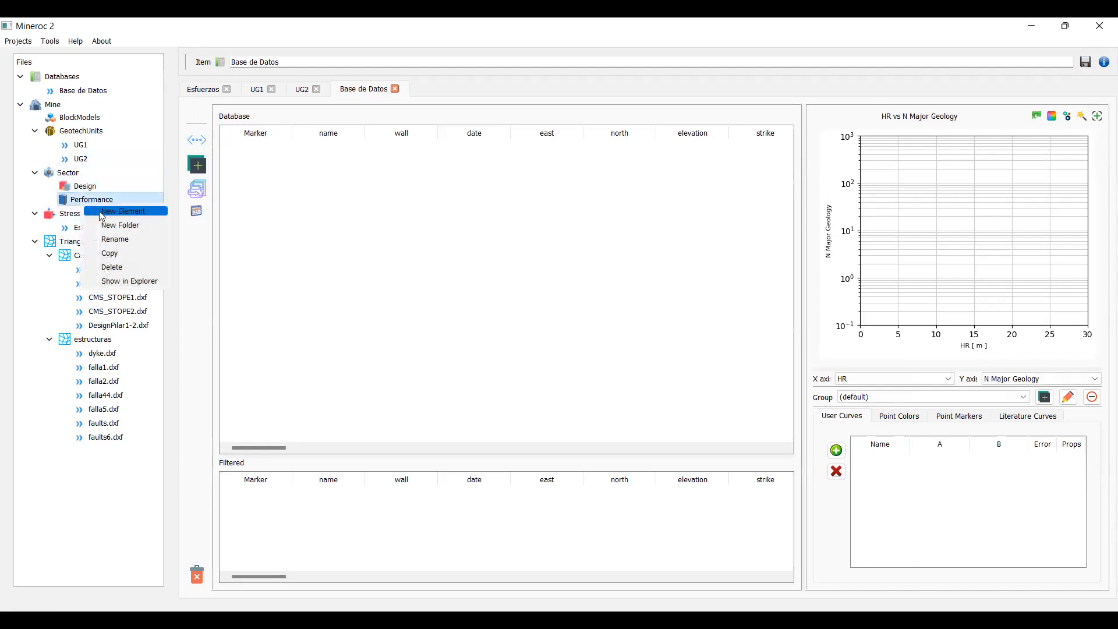
pyautogui.click(107, 213)
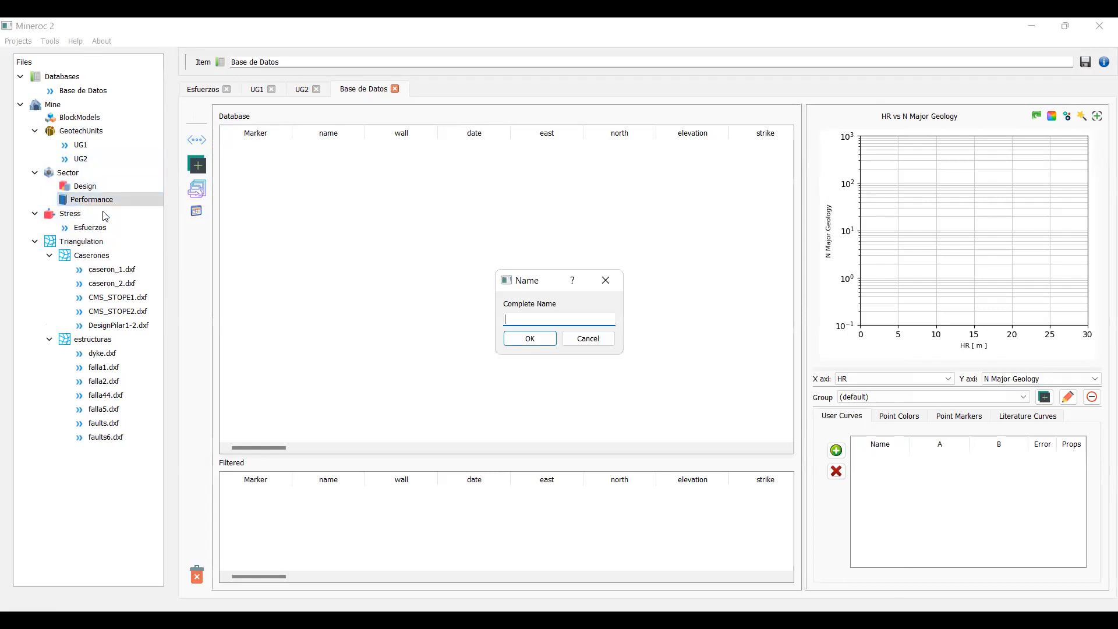
pyautogui.click(548, 347)
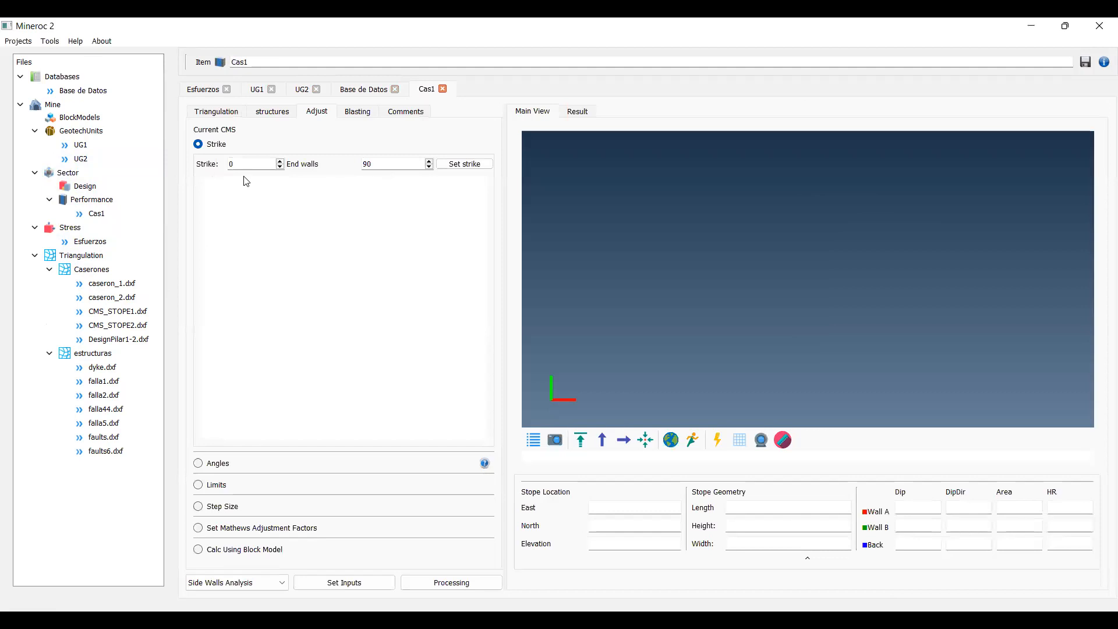
# Step: Load the caseron_1.dxf triangulation as the design stope of Cas1
pyautogui.click(236, 112)
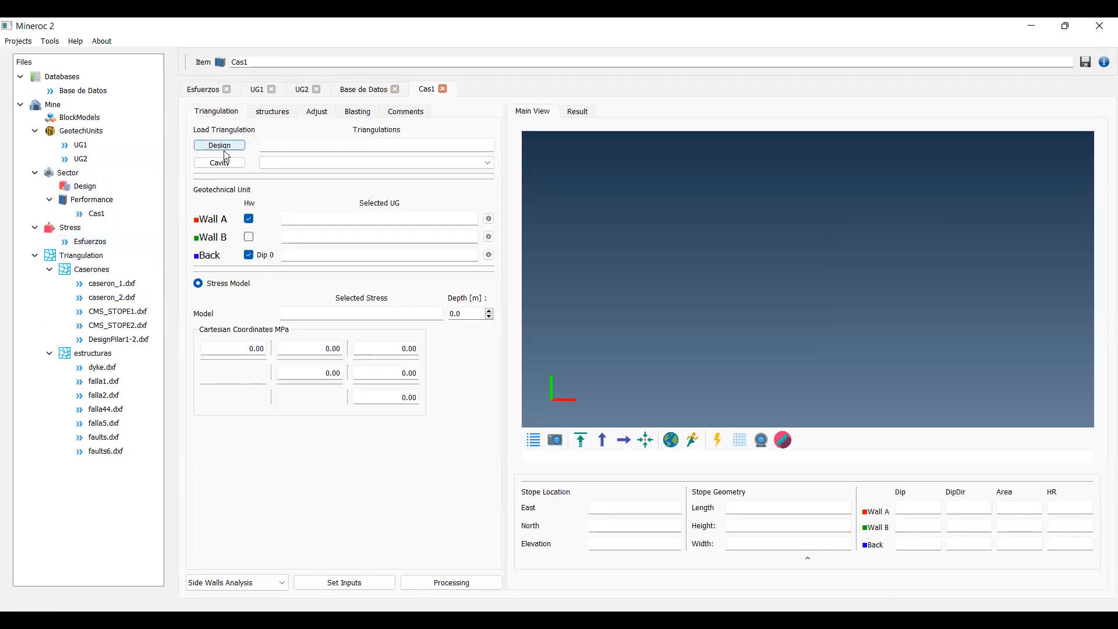
pyautogui.moveTo(108, 284); pyautogui.dragTo(347, 146)
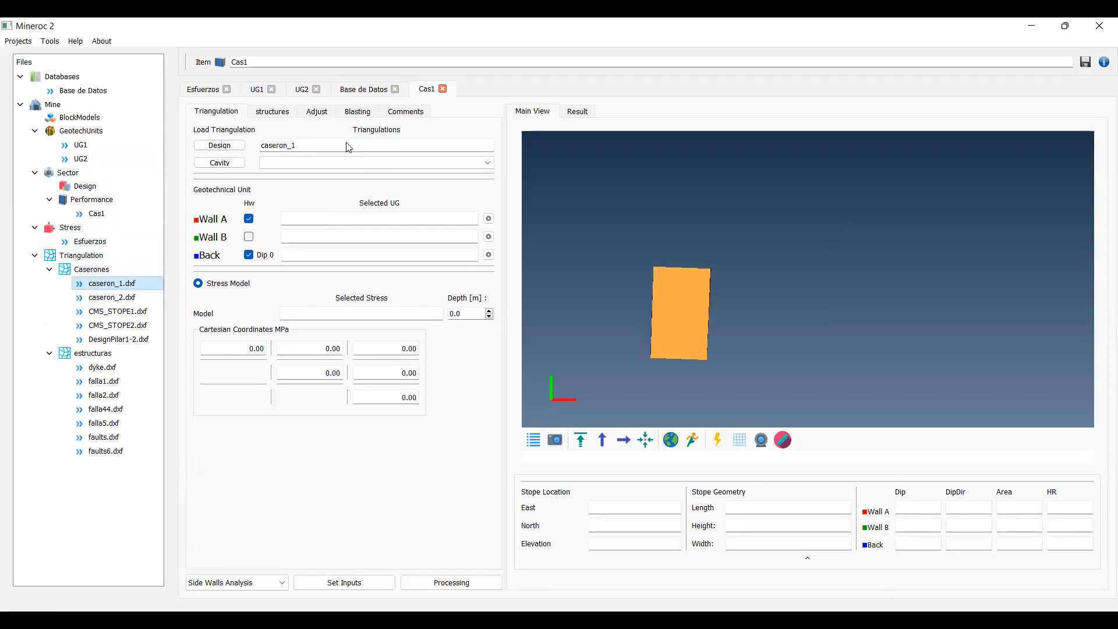
pyautogui.moveTo(711, 375); pyautogui.dragTo(610, 275)
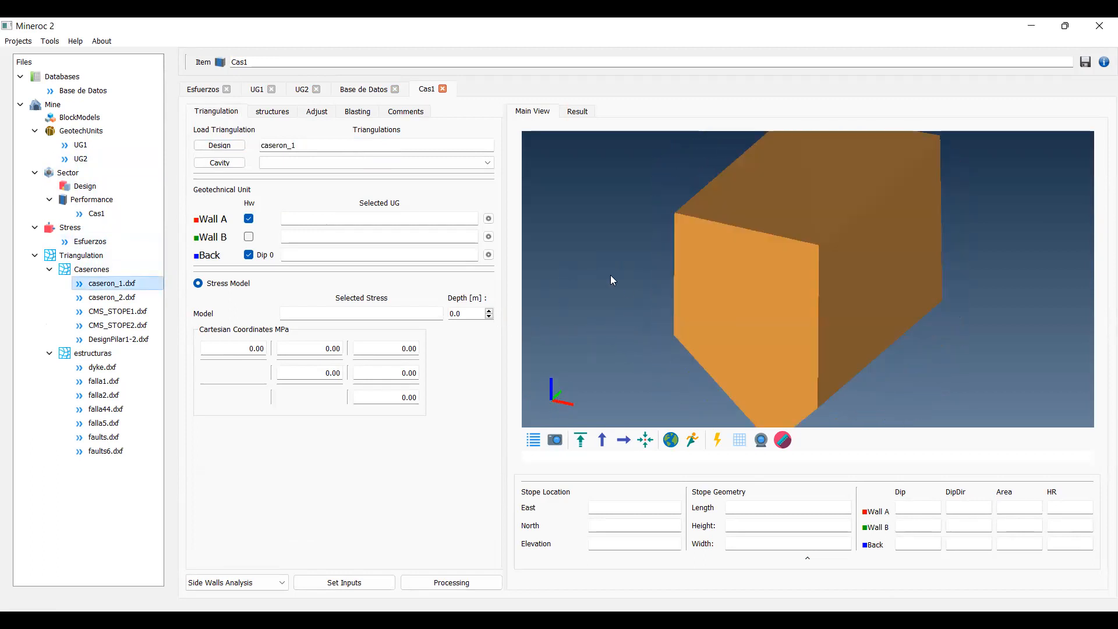
# Step: Load CMS_STOPE1.dxf as the cavity of Cas1 with the date 16-02-2023 and no cavity tag
pyautogui.click(236, 164)
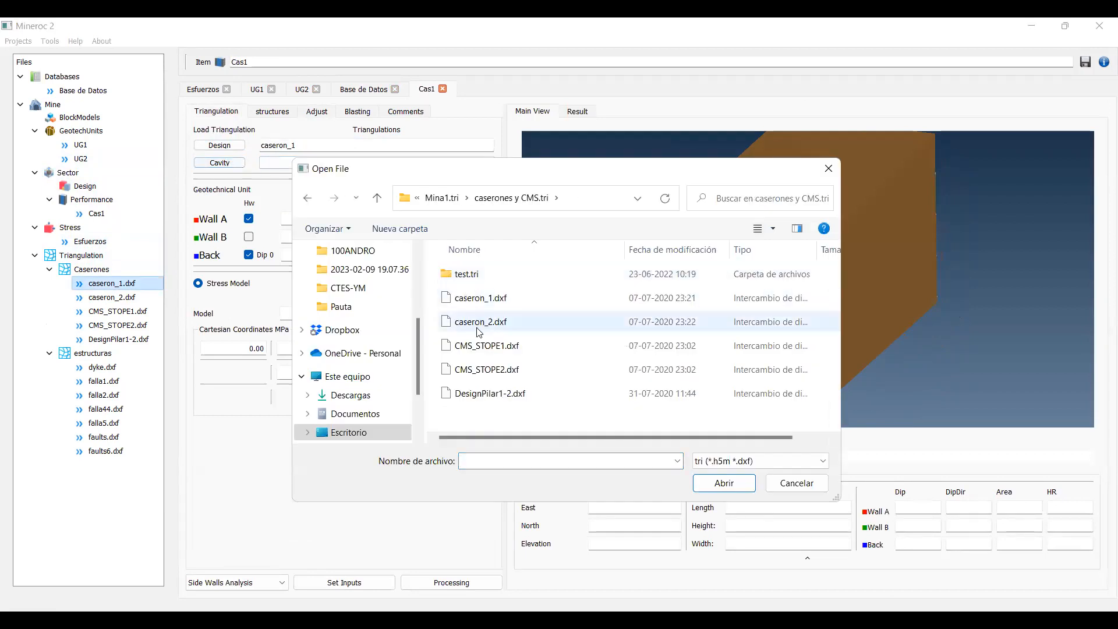
pyautogui.click(514, 346)
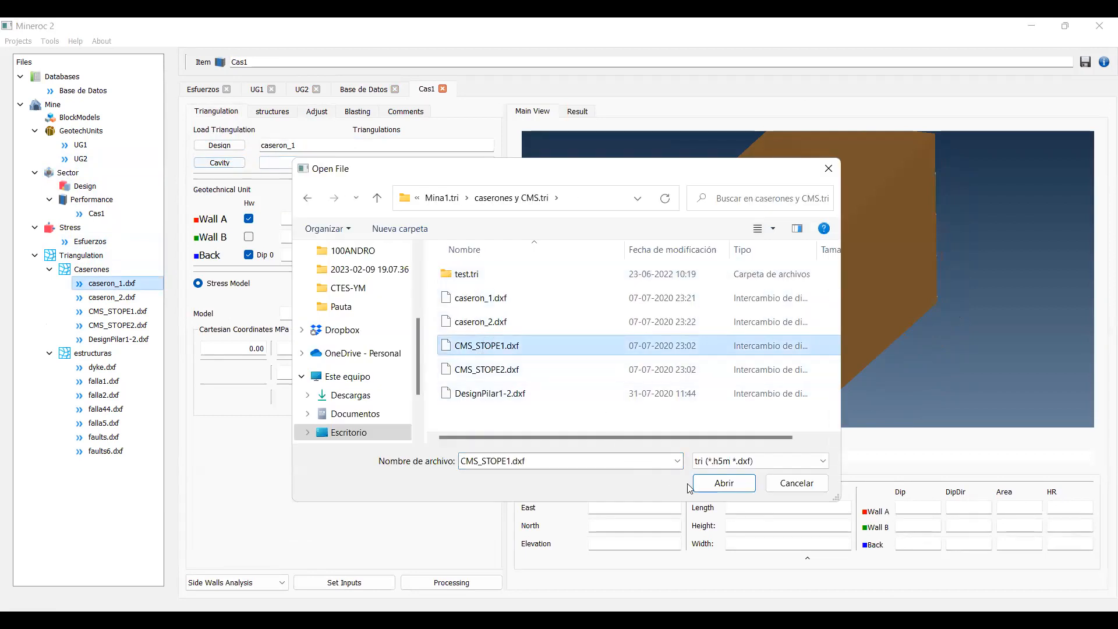
pyautogui.click(709, 489)
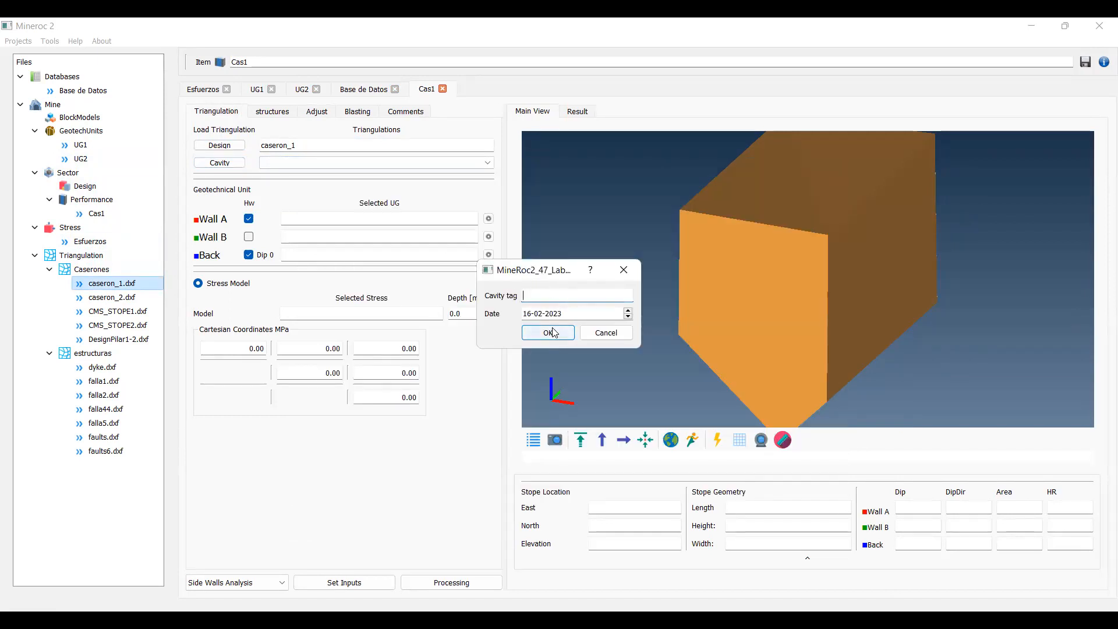
pyautogui.press('Return')
pyautogui.moveTo(822, 361); pyautogui.dragTo(618, 358)
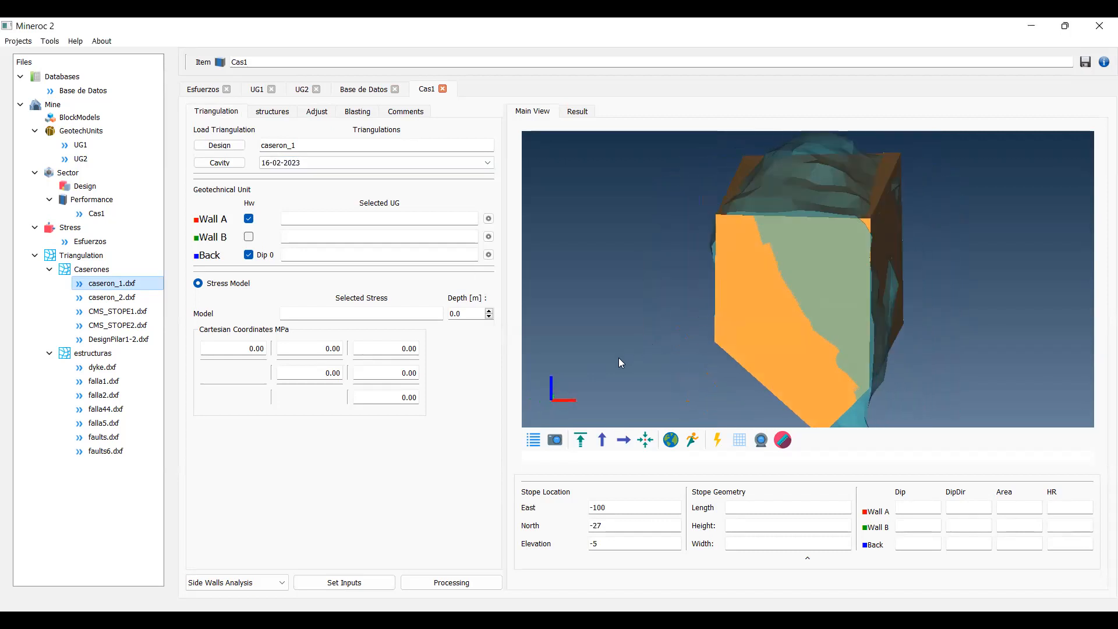
# Step: Assign geotechnical unit UG1 to Wall A and the Back, and UG2 to Wall B
pyautogui.moveTo(80, 145); pyautogui.dragTo(322, 227)
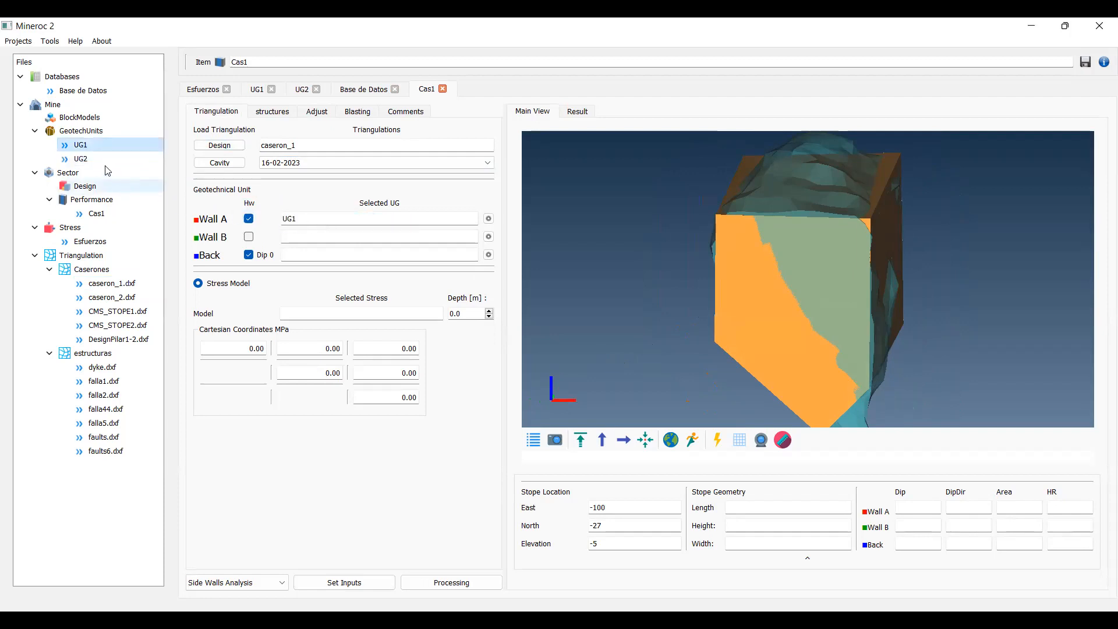
pyautogui.moveTo(87, 164); pyautogui.dragTo(294, 237)
pyautogui.moveTo(80, 145); pyautogui.dragTo(326, 261)
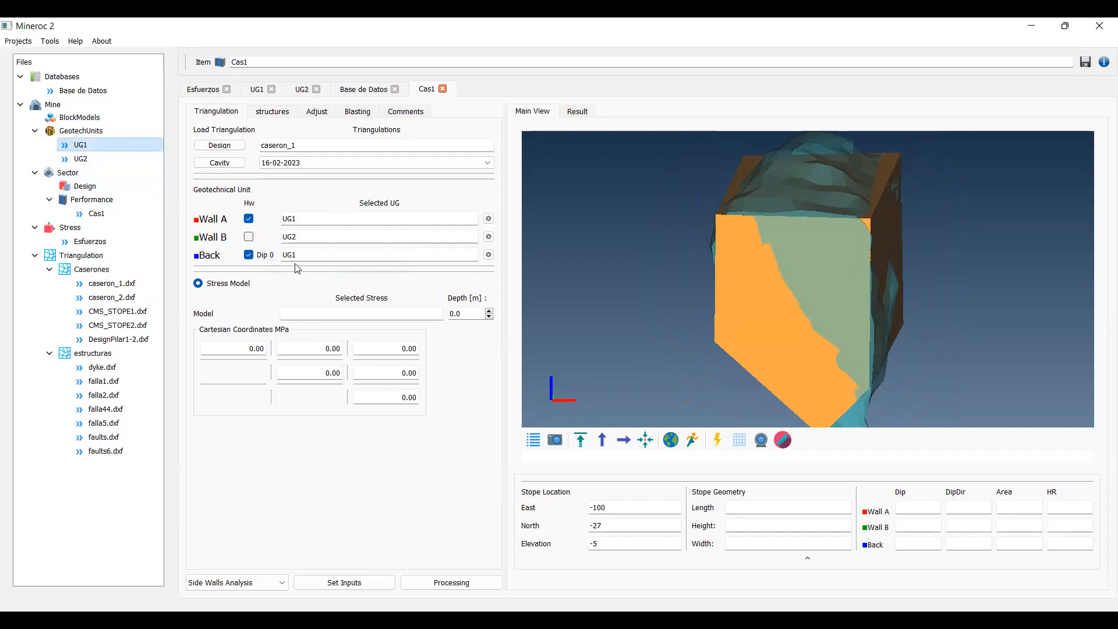
# Step: Assign the Esfuerzos stress model to Cas1 and set the depth to 150 m
pyautogui.moveTo(77, 245); pyautogui.dragTo(327, 320)
pyautogui.moveTo(476, 315); pyautogui.dragTo(415, 314)
pyautogui.write('150')
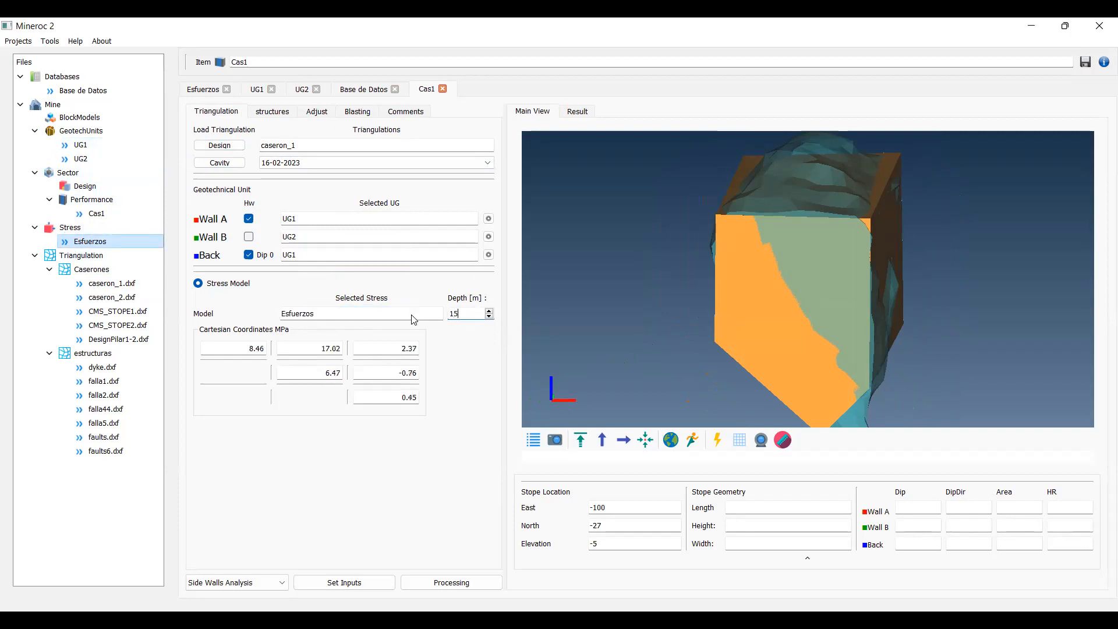
# Step: Add an empty entry to Cas1's list of dikes and faults
pyautogui.click(272, 116)
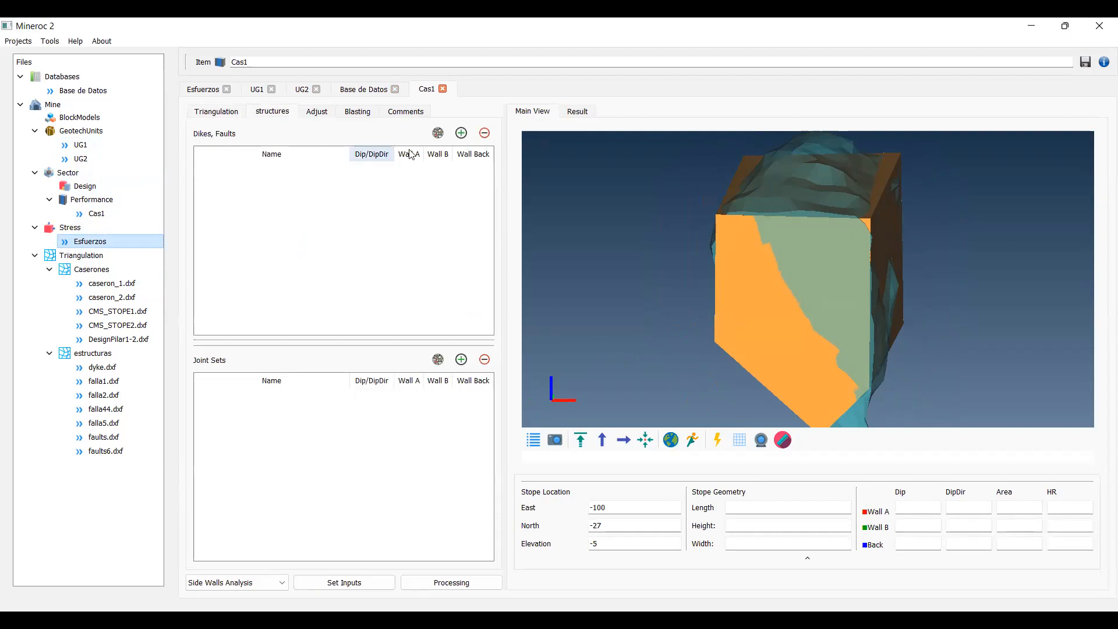
pyautogui.click(462, 132)
# Step: Try the faults6.dxf surface against the stope in the 3D view and delete it from the displayed elements
pyautogui.moveTo(653, 350); pyautogui.dragTo(695, 348)
pyautogui.moveTo(105, 451); pyautogui.dragTo(665, 314)
pyautogui.scroll(-10, 663, 306)
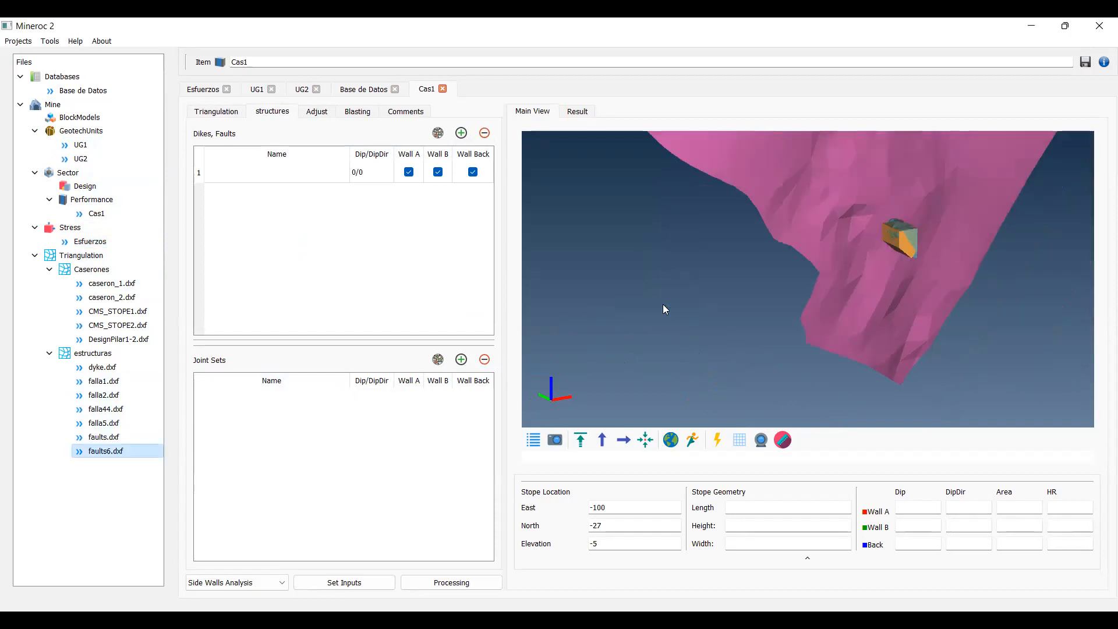
pyautogui.moveTo(785, 351); pyautogui.dragTo(713, 380)
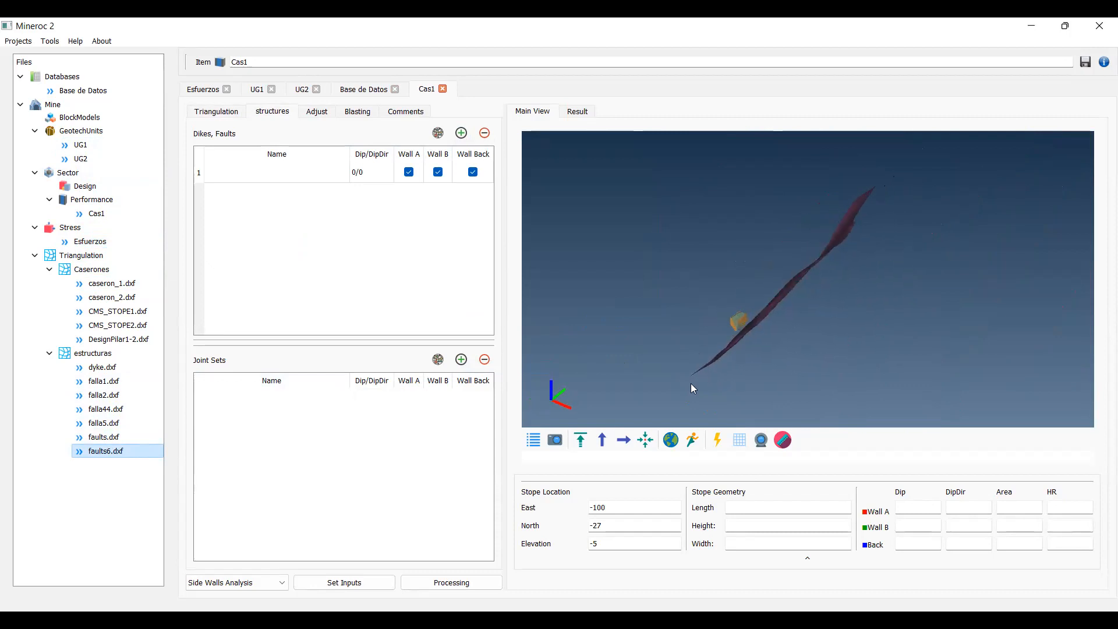
pyautogui.click(533, 440)
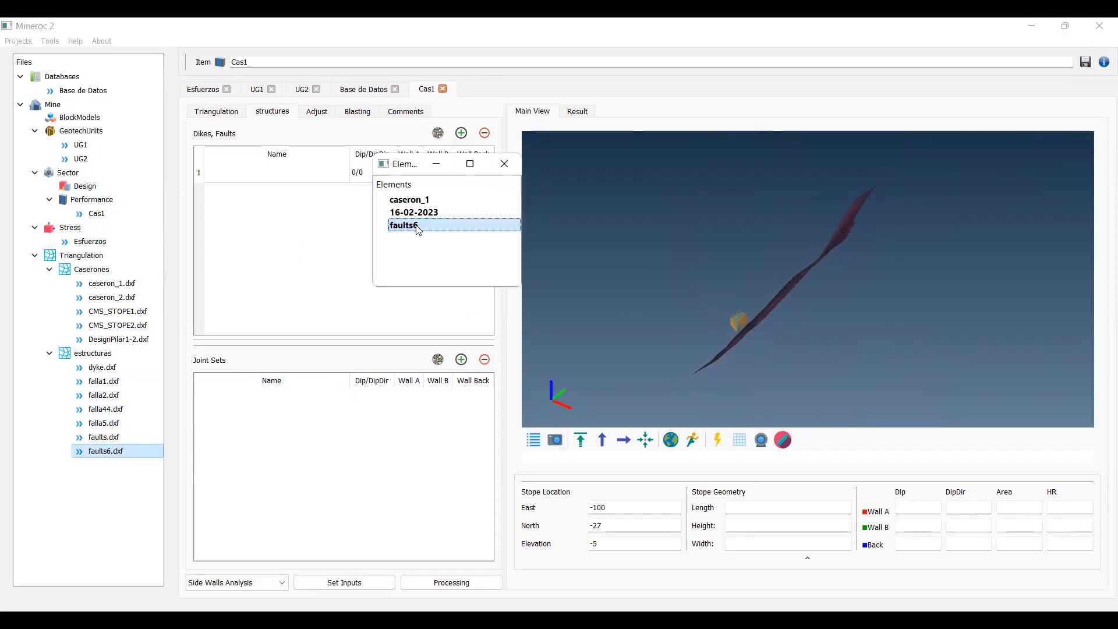
pyautogui.rightClick(417, 229)
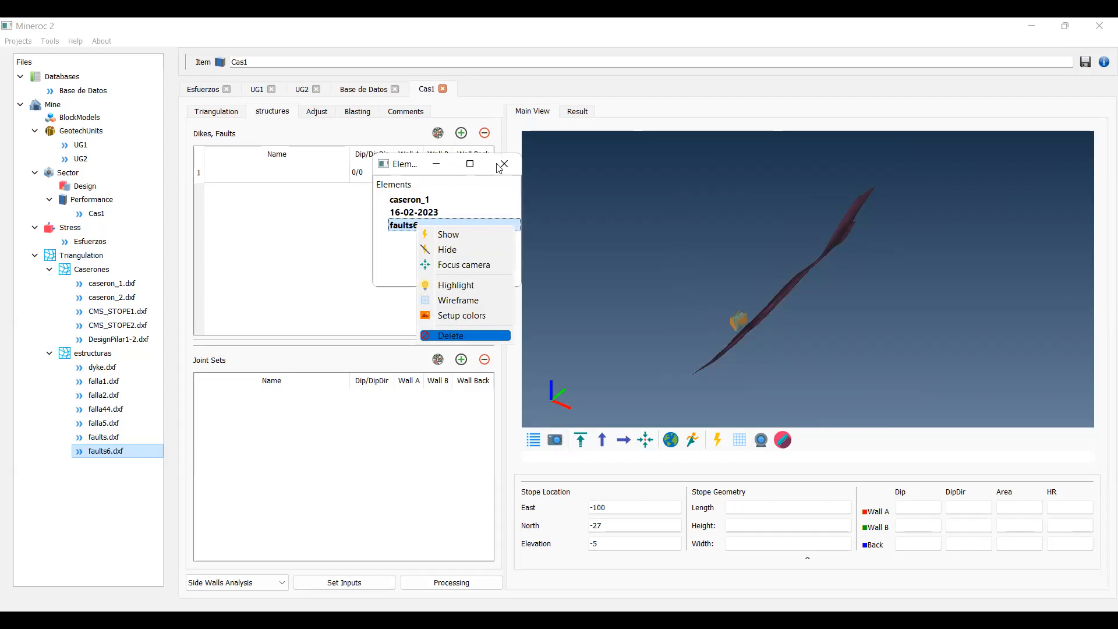
pyautogui.click(457, 337)
# Step: Display falla5.dxf with the stope in the 3D view and assign it to the first dikes and faults entry
pyautogui.click(97, 425)
pyautogui.moveTo(595, 326); pyautogui.dragTo(659, 356)
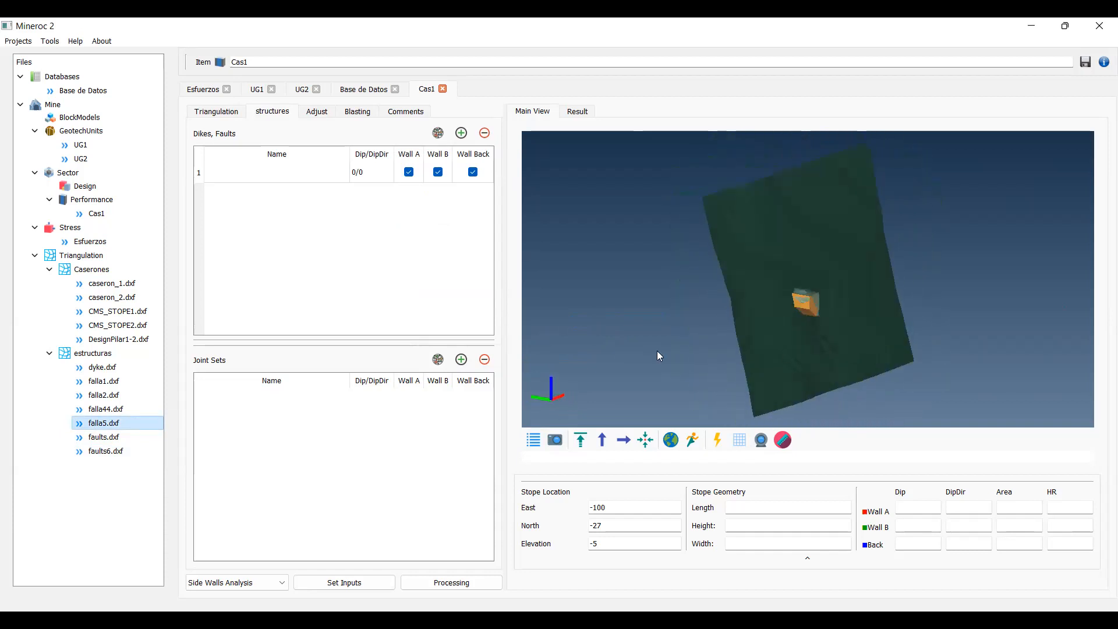
pyautogui.moveTo(105, 424); pyautogui.dragTo(285, 179)
# Step: Add a second dikes and faults entry and try falla44.dxf, falla2.dxf and falla1.dxf in it
pyautogui.click(461, 135)
pyautogui.moveTo(105, 409); pyautogui.dragTo(255, 201)
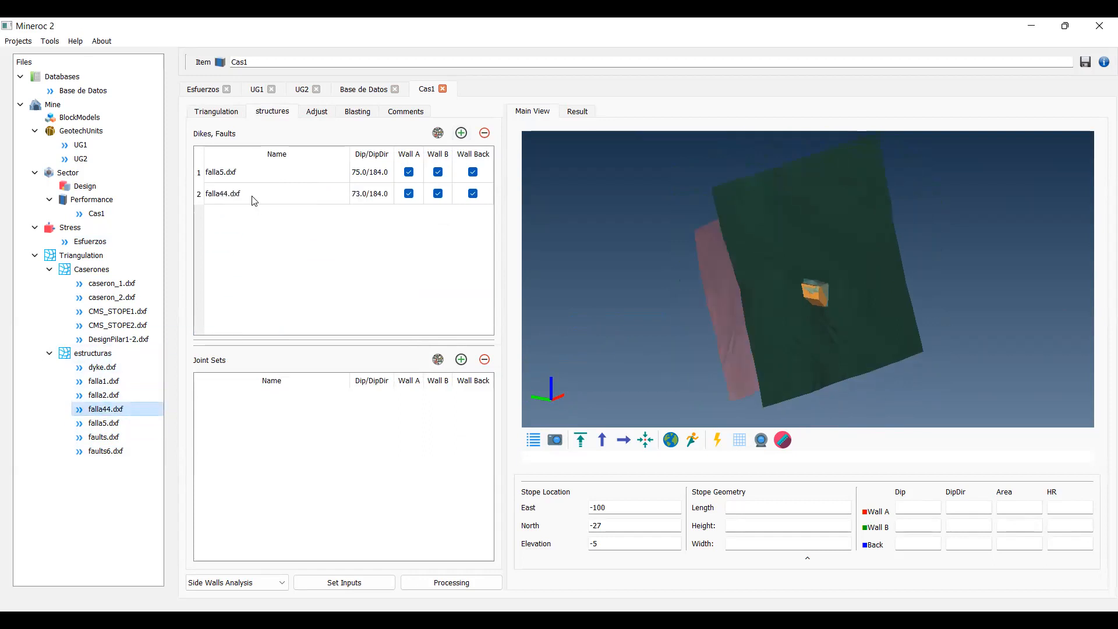
pyautogui.moveTo(605, 360); pyautogui.dragTo(685, 360)
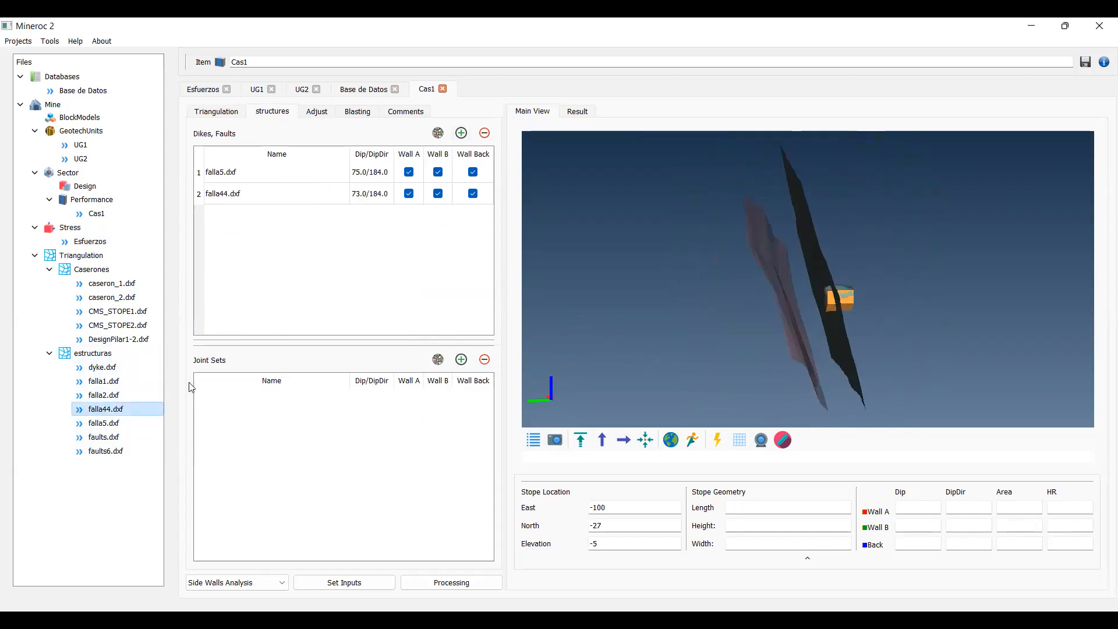
pyautogui.moveTo(108, 395); pyautogui.dragTo(261, 198)
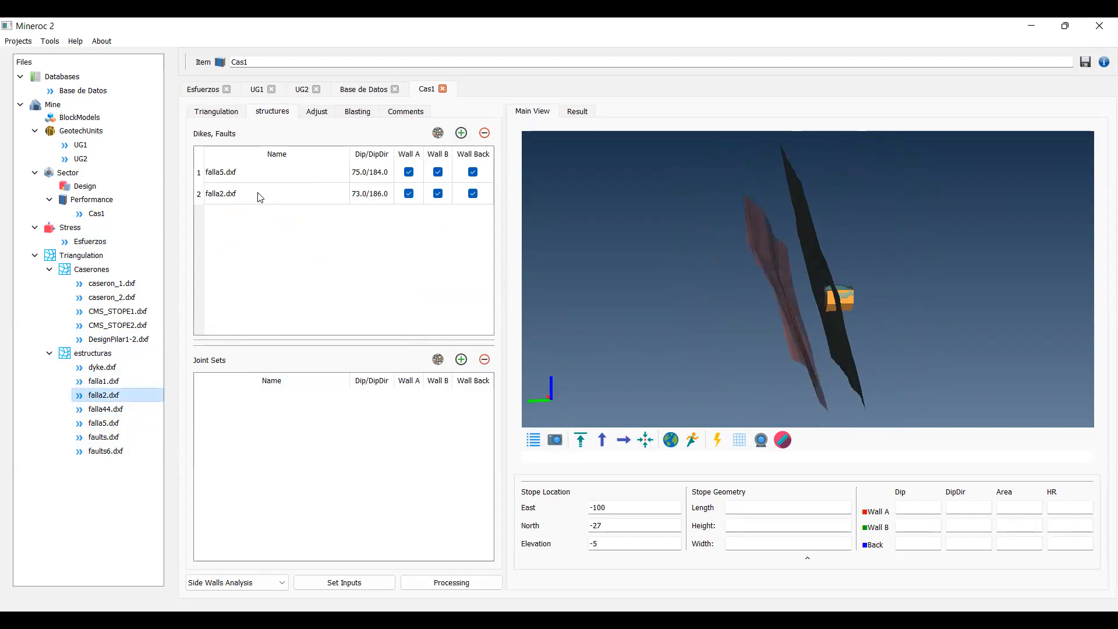
pyautogui.moveTo(97, 381); pyautogui.dragTo(243, 197)
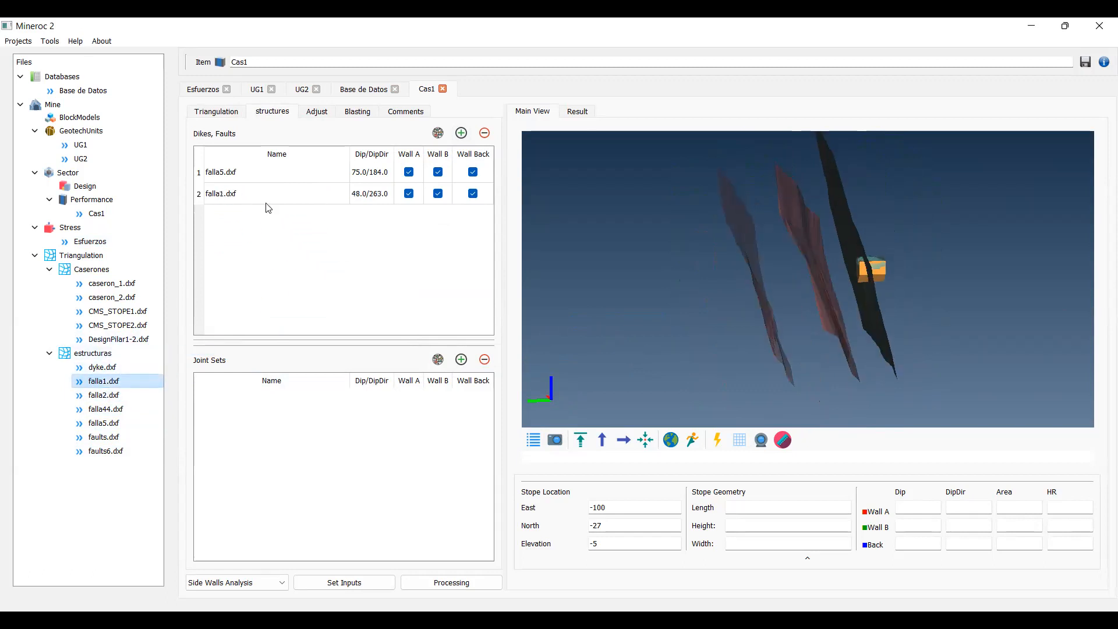
# Step: Delete falla5.dxf, falla44.dxf, falla2.dxf and falla1.dxf from the displayed elements and remove the falla1.dxf entry from the dikes and faults list
pyautogui.click(533, 440)
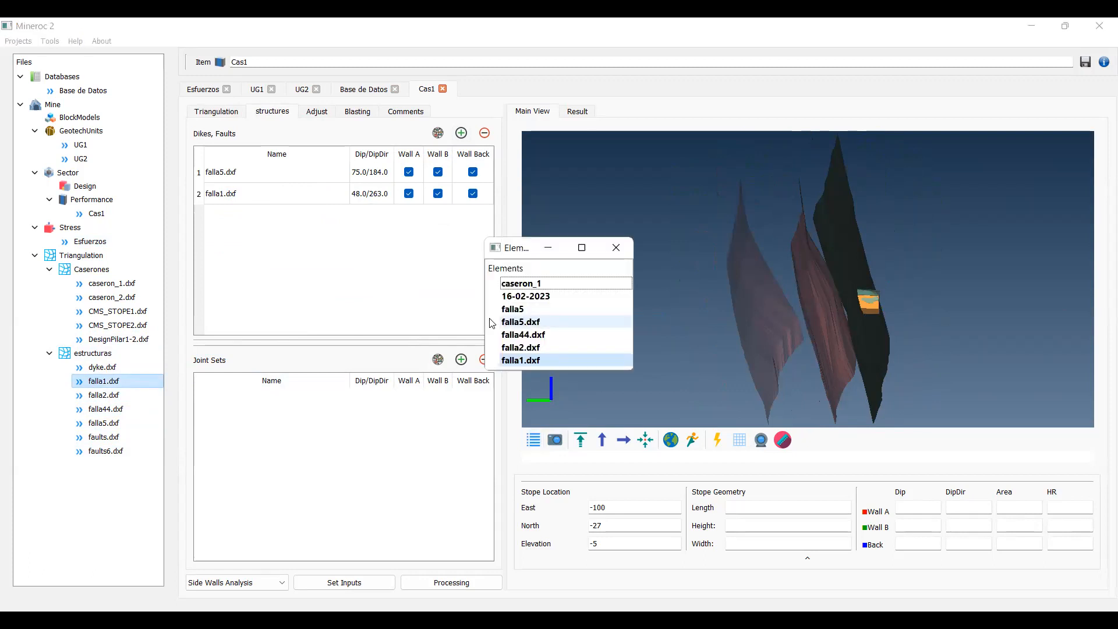
pyautogui.moveTo(493, 323); pyautogui.dragTo(527, 364)
pyautogui.rightClick(530, 353)
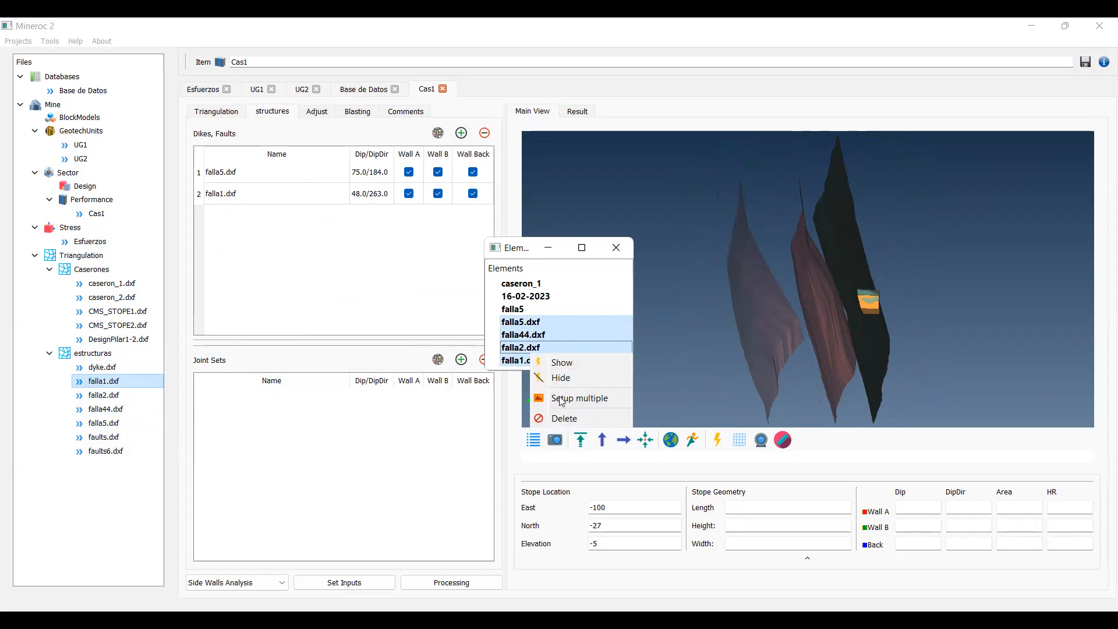
pyautogui.click(565, 419)
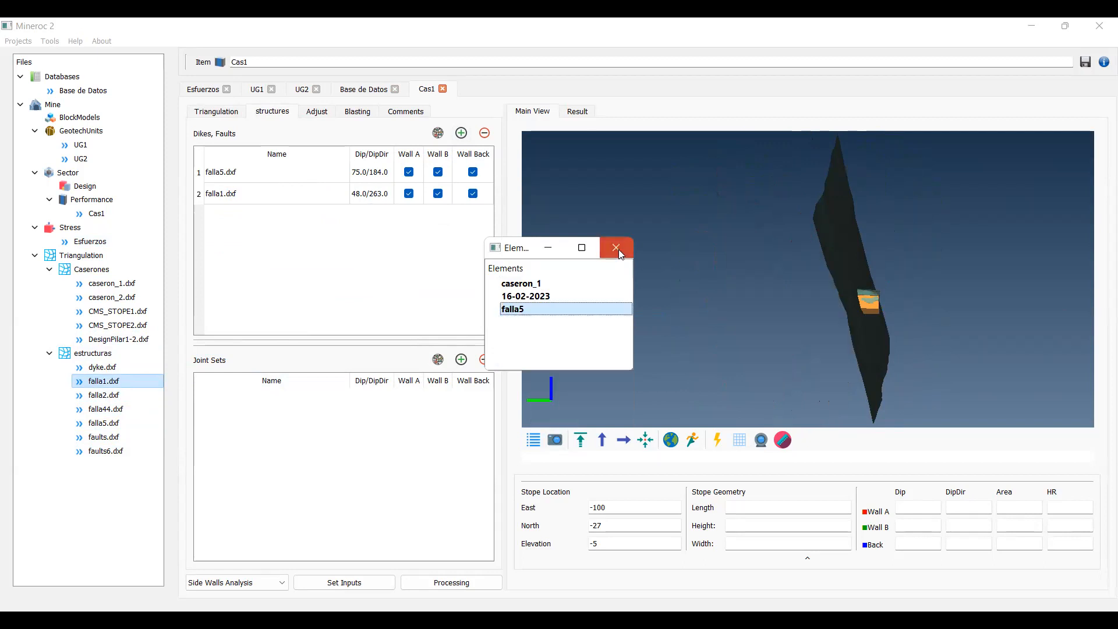
pyautogui.click(616, 248)
pyautogui.click(199, 193)
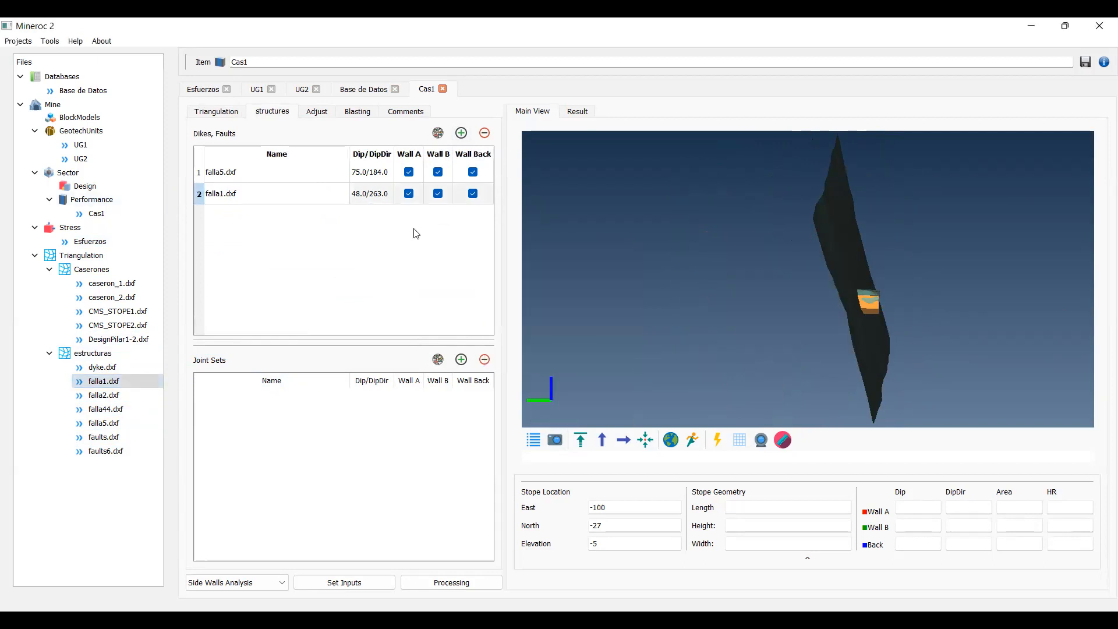
pyautogui.click(484, 133)
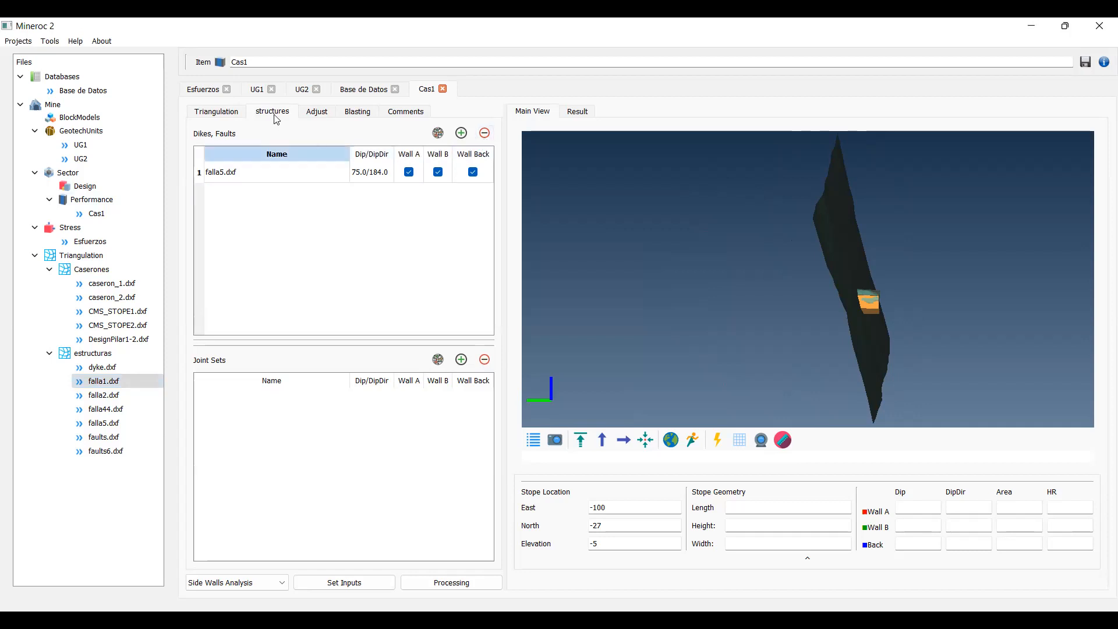
# Step: Set the stope's strike to 2, apply it, and calculate the stope and wall geometry inputs
pyautogui.click(315, 112)
pyautogui.moveTo(766, 368); pyautogui.dragTo(634, 378)
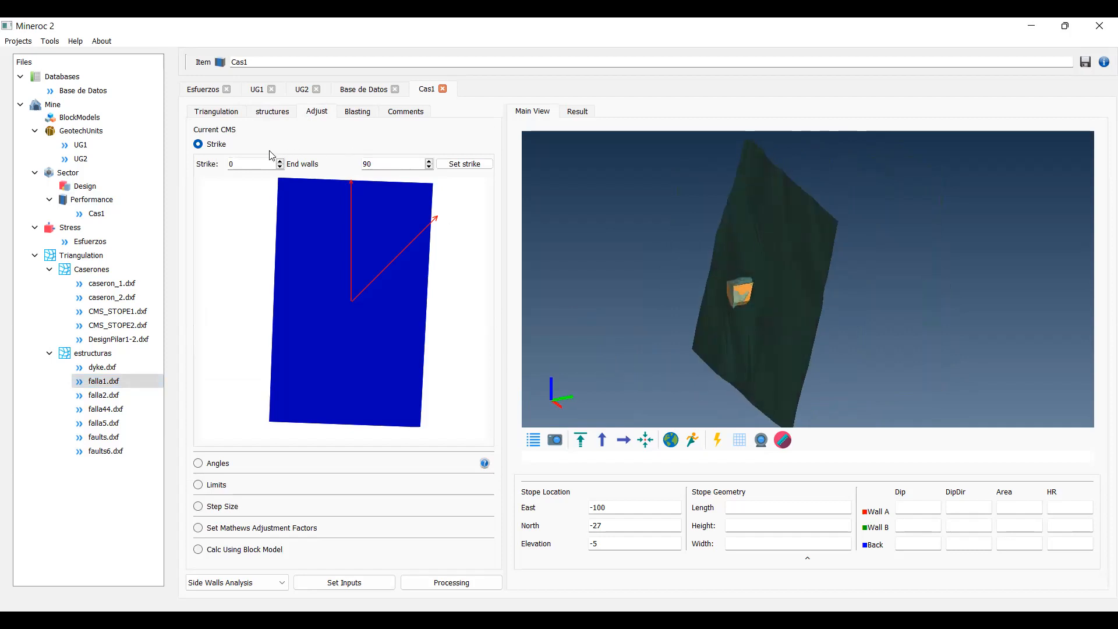
pyautogui.doubleClick(280, 162)
pyautogui.click(465, 164)
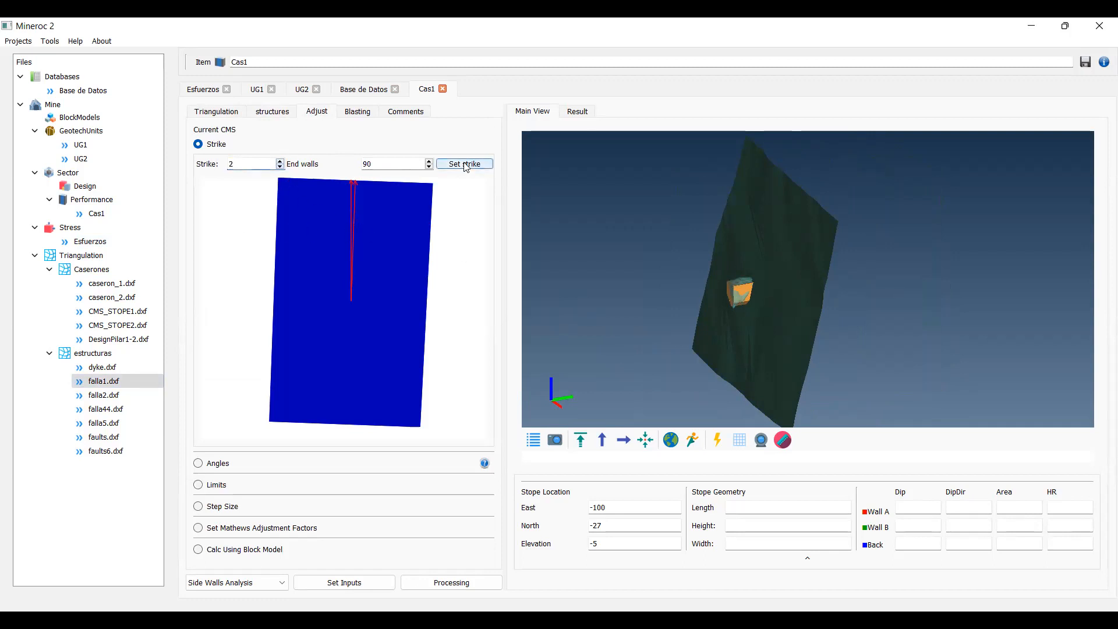
pyautogui.click(595, 328)
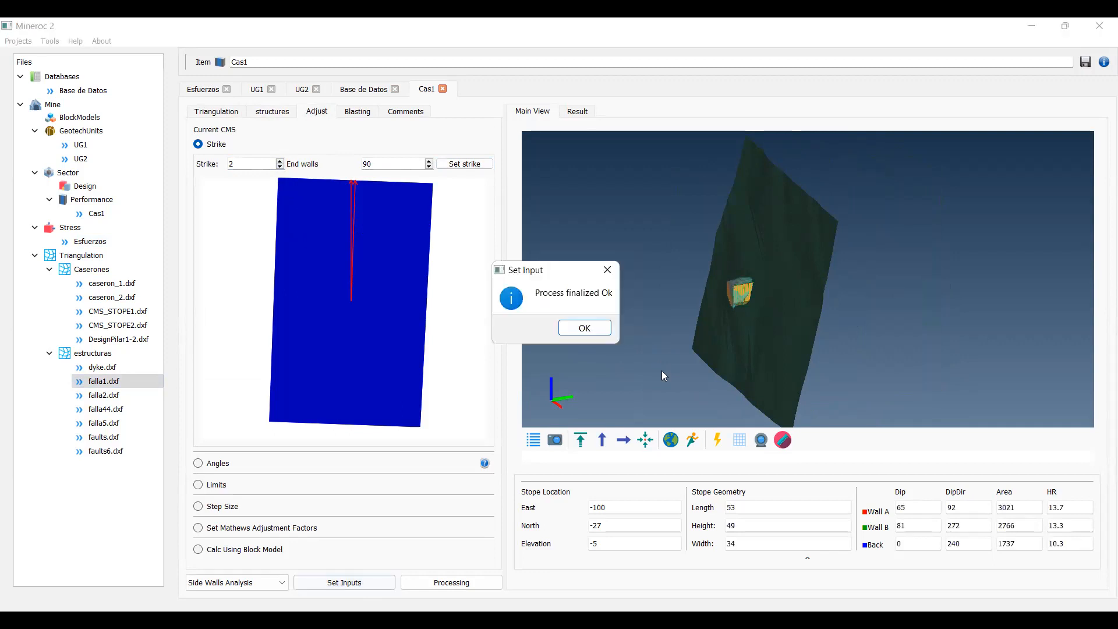
# Step: Hide the falla5 fault in the 3D view, leaving the stope design and cavity displayed
pyautogui.click(588, 328)
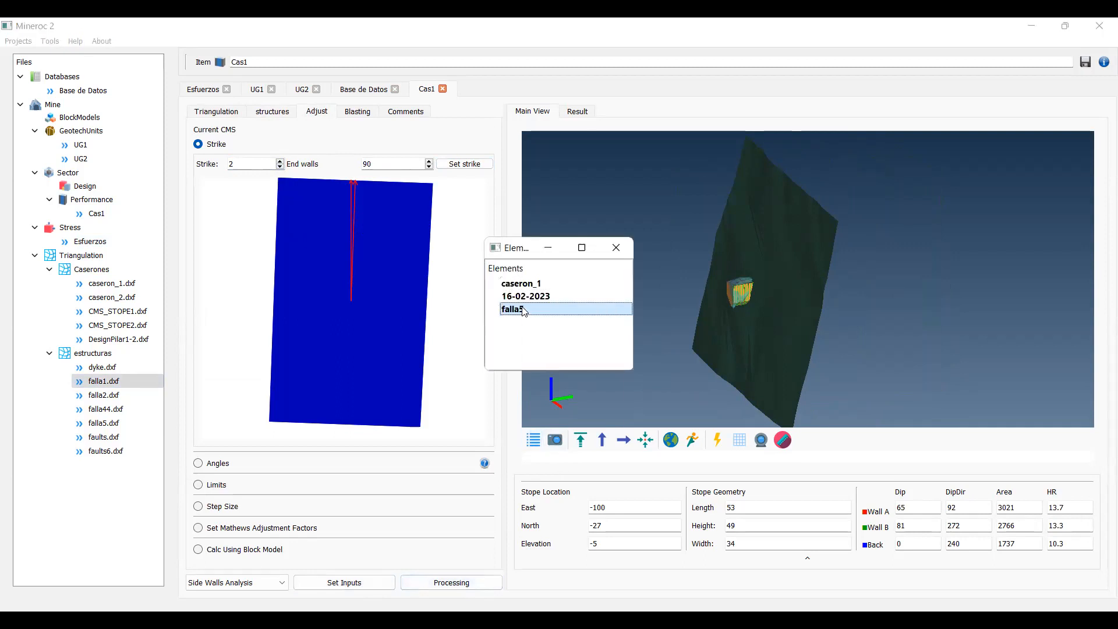
pyautogui.rightClick(521, 308)
pyautogui.click(536, 331)
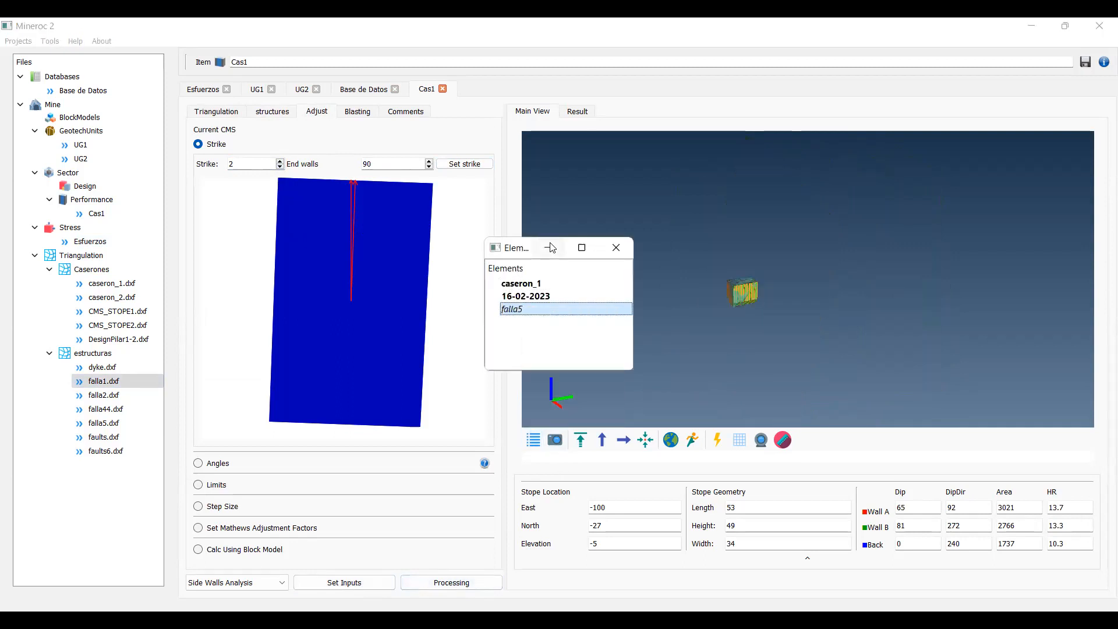
pyautogui.click(551, 247)
pyautogui.click(671, 440)
pyautogui.moveTo(709, 398); pyautogui.dragTo(787, 282)
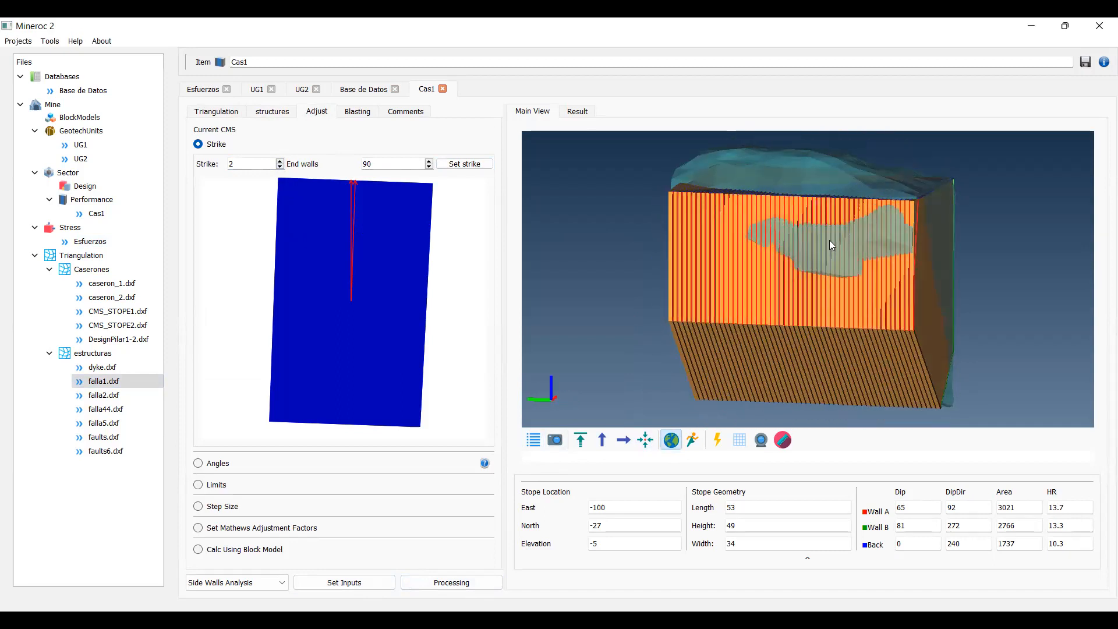
pyautogui.moveTo(907, 275); pyautogui.dragTo(826, 297)
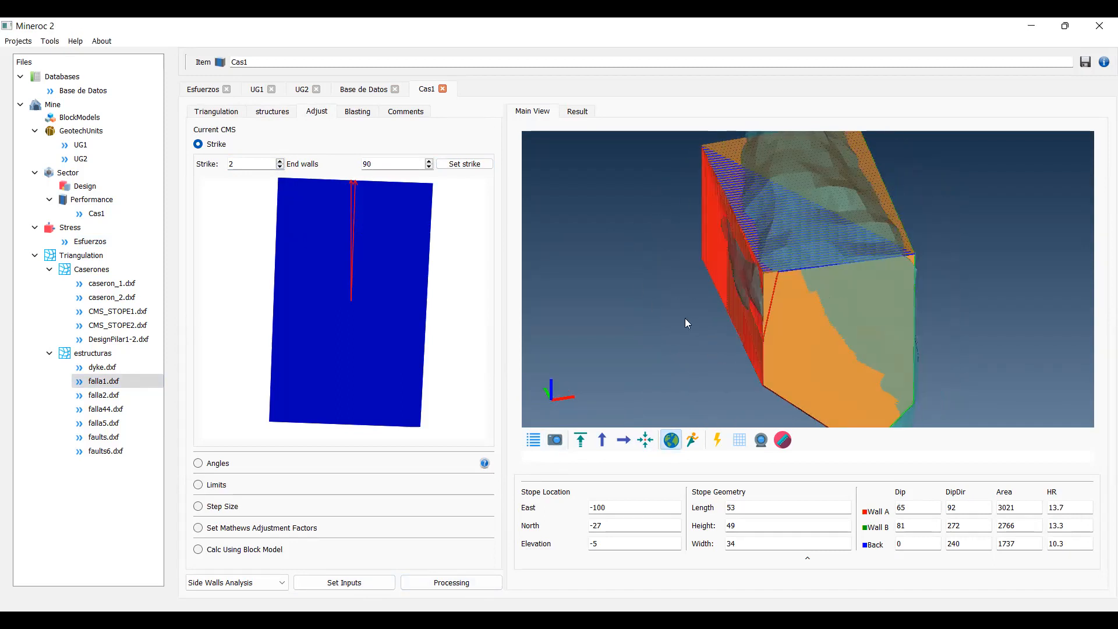
pyautogui.moveTo(895, 367); pyautogui.dragTo(832, 232)
pyautogui.moveTo(758, 258); pyautogui.dragTo(744, 281)
pyautogui.moveTo(533, 269); pyautogui.dragTo(606, 332)
# Step: Examine the four wall-division angles, comparing their reference diagram with the stope's cross-section and walls
pyautogui.click(198, 463)
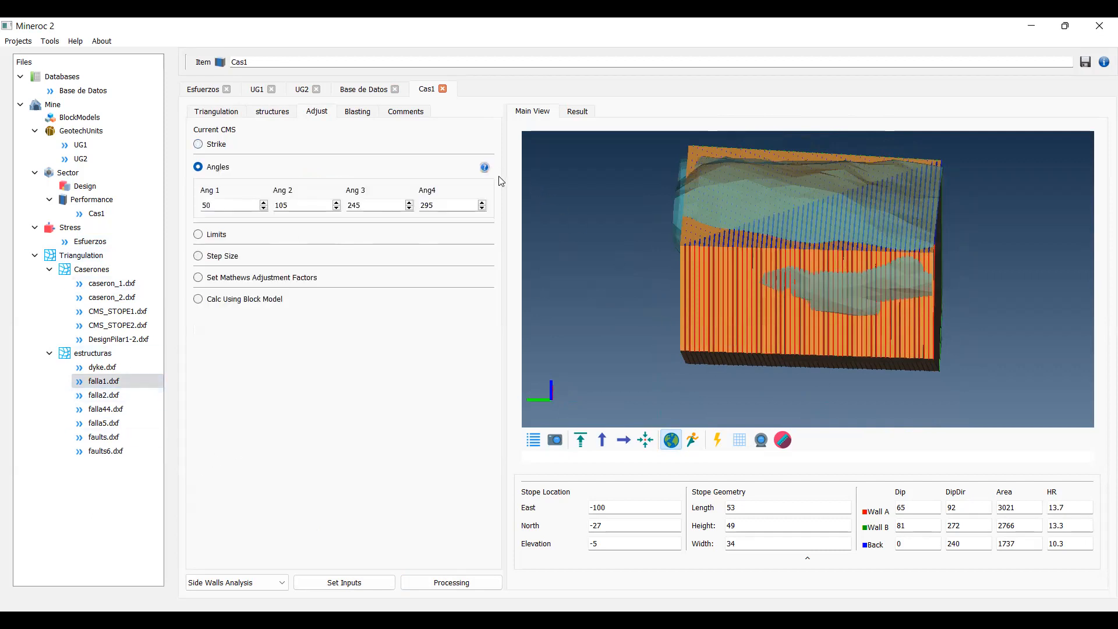
pyautogui.moveTo(654, 357); pyautogui.dragTo(633, 332)
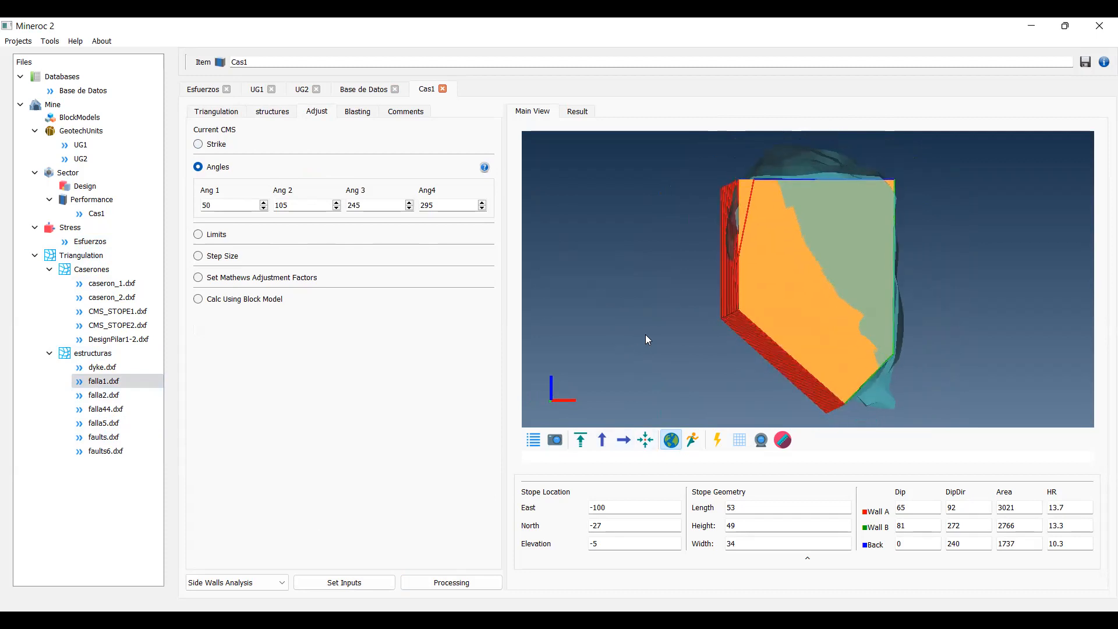
pyautogui.moveTo(774, 334); pyautogui.dragTo(863, 322)
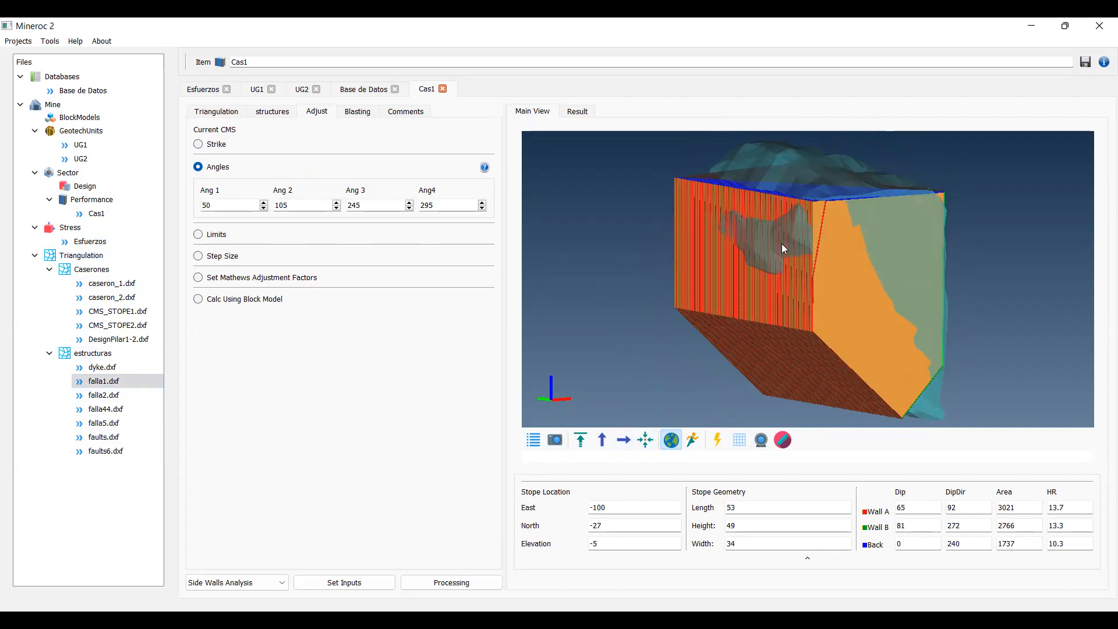
pyautogui.moveTo(775, 322); pyautogui.dragTo(810, 350)
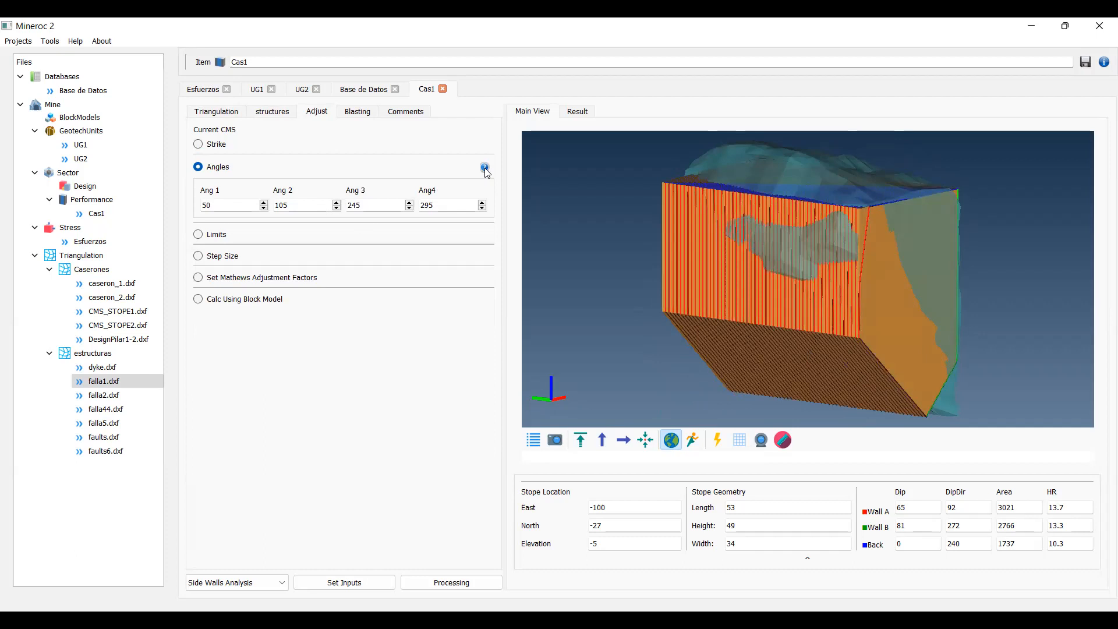
pyautogui.moveTo(485, 168)
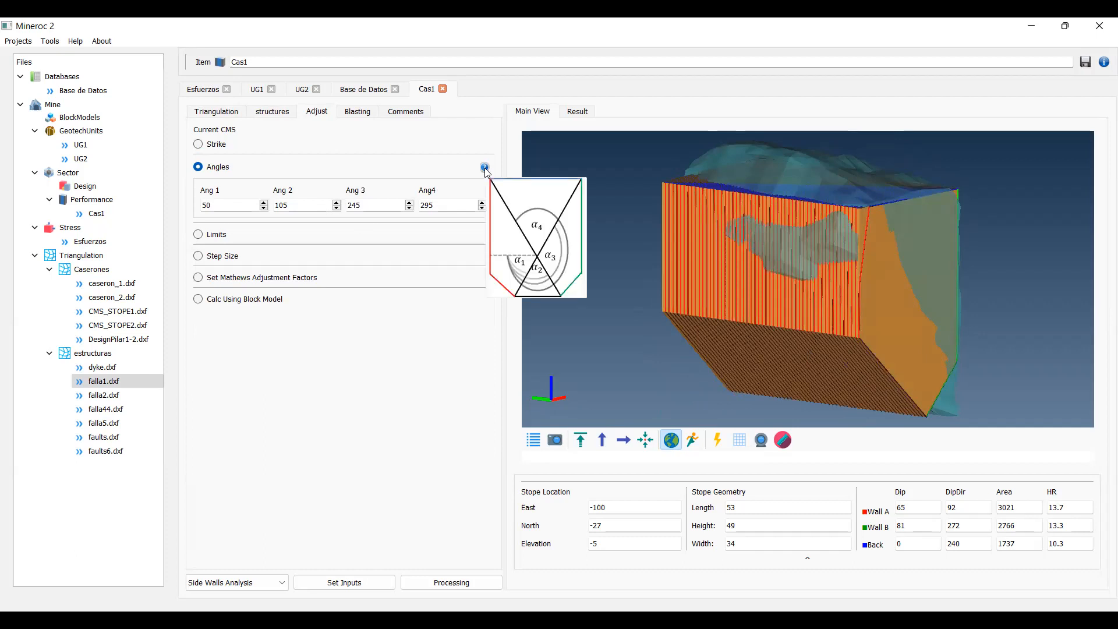
pyautogui.moveTo(748, 315); pyautogui.dragTo(669, 297)
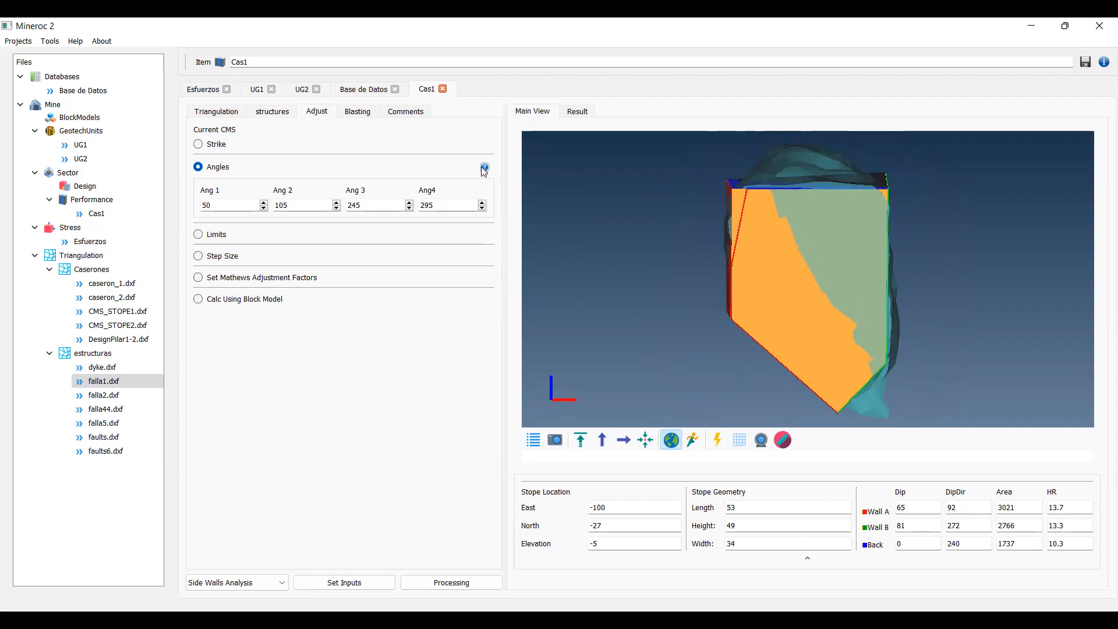
pyautogui.moveTo(481, 167)
pyautogui.moveTo(767, 341); pyautogui.dragTo(786, 322)
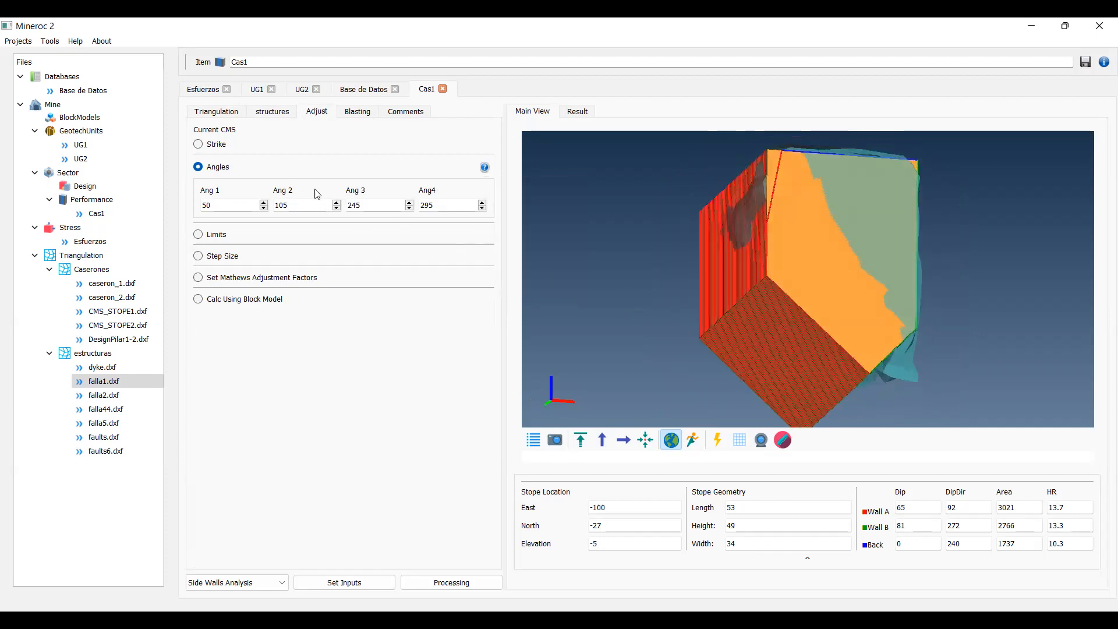
# Step: Set Ang 1 to 10 and recalculate the stope and wall geometry inputs
pyautogui.write('10')
pyautogui.click(344, 578)
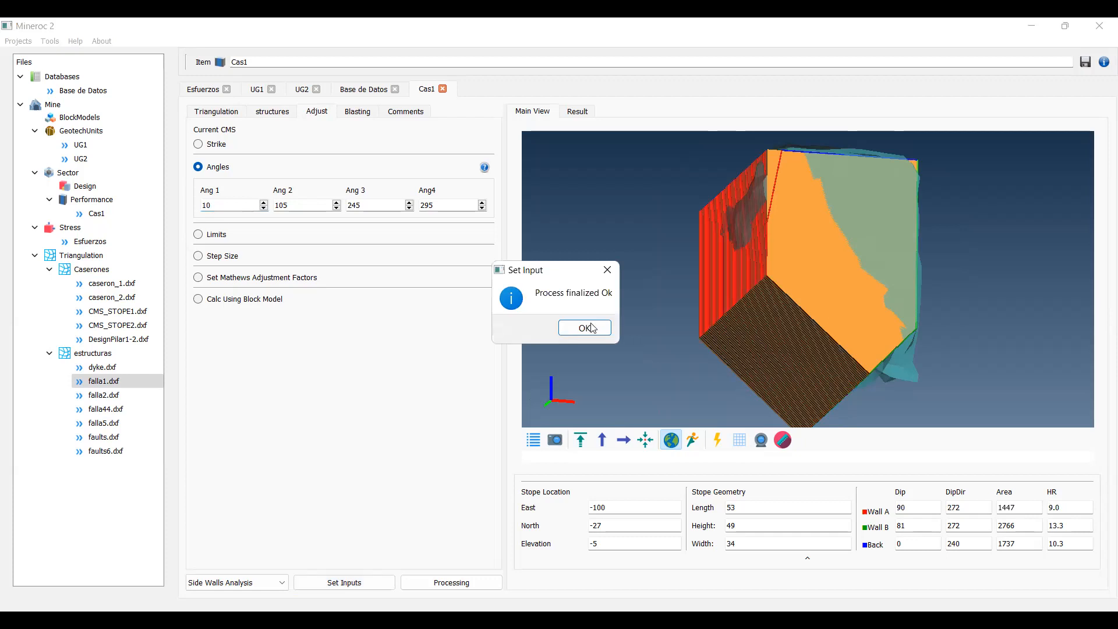
pyautogui.click(581, 328)
pyautogui.moveTo(763, 329); pyautogui.dragTo(857, 311)
pyautogui.moveTo(945, 333); pyautogui.dragTo(865, 319)
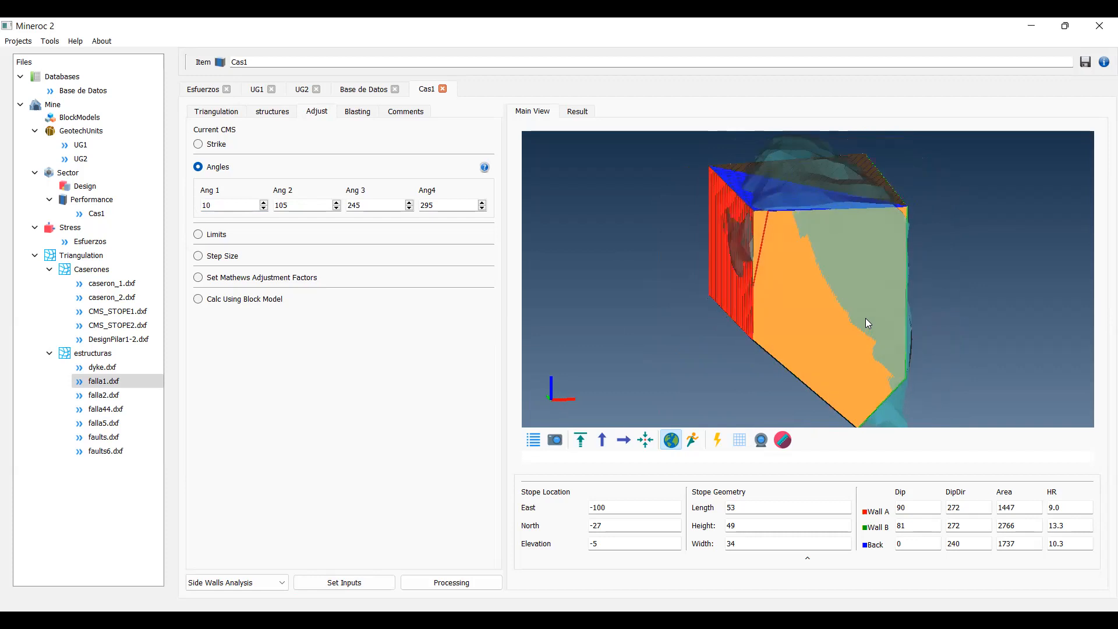
# Step: Try limiting the stope analysis with an initial limit of 0 and a final limit of 23
pyautogui.click(202, 236)
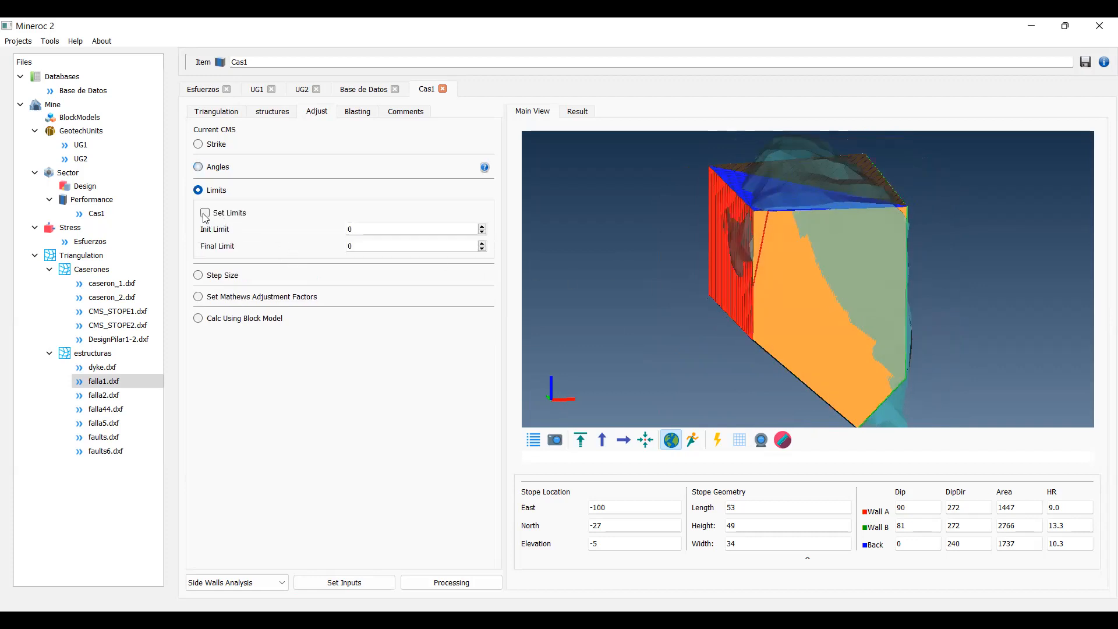
pyautogui.click(205, 213)
pyautogui.moveTo(745, 386); pyautogui.dragTo(677, 383)
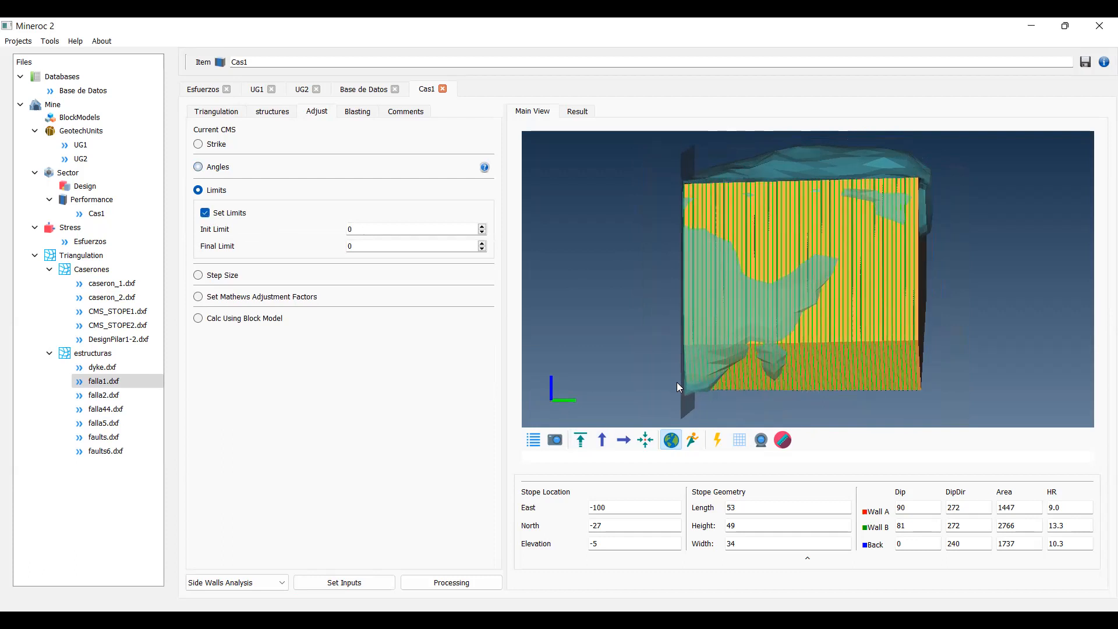
pyautogui.click(484, 241)
pyautogui.click(483, 244)
pyautogui.click(484, 244)
pyautogui.click(484, 244)
pyautogui.click(484, 244)
pyautogui.click(484, 244)
pyautogui.click(484, 244)
pyautogui.click(484, 244)
pyautogui.click(484, 244)
pyautogui.click(484, 244)
pyautogui.click(484, 244)
pyautogui.click(484, 244)
pyautogui.click(484, 244)
pyautogui.click(484, 245)
pyautogui.click(484, 244)
pyautogui.click(484, 244)
pyautogui.moveTo(572, 286); pyautogui.dragTo(573, 291)
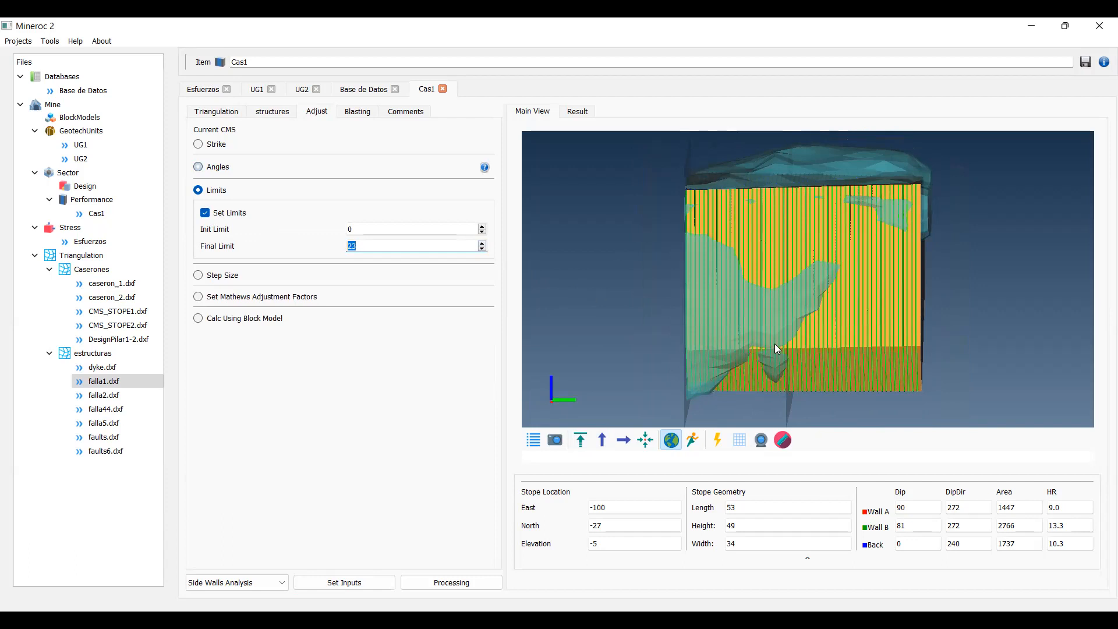
pyautogui.moveTo(769, 341); pyautogui.dragTo(776, 330)
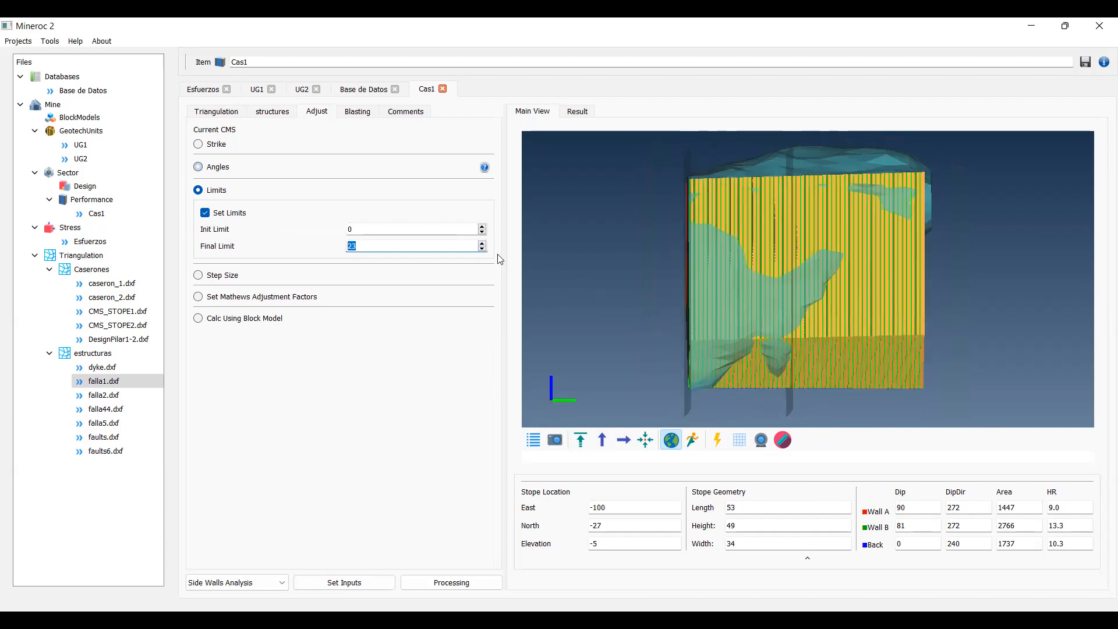
pyautogui.click(205, 214)
# Step: Review the step size, Mathews adjustment factor and block model calculation settings against the stope walls
pyautogui.click(206, 276)
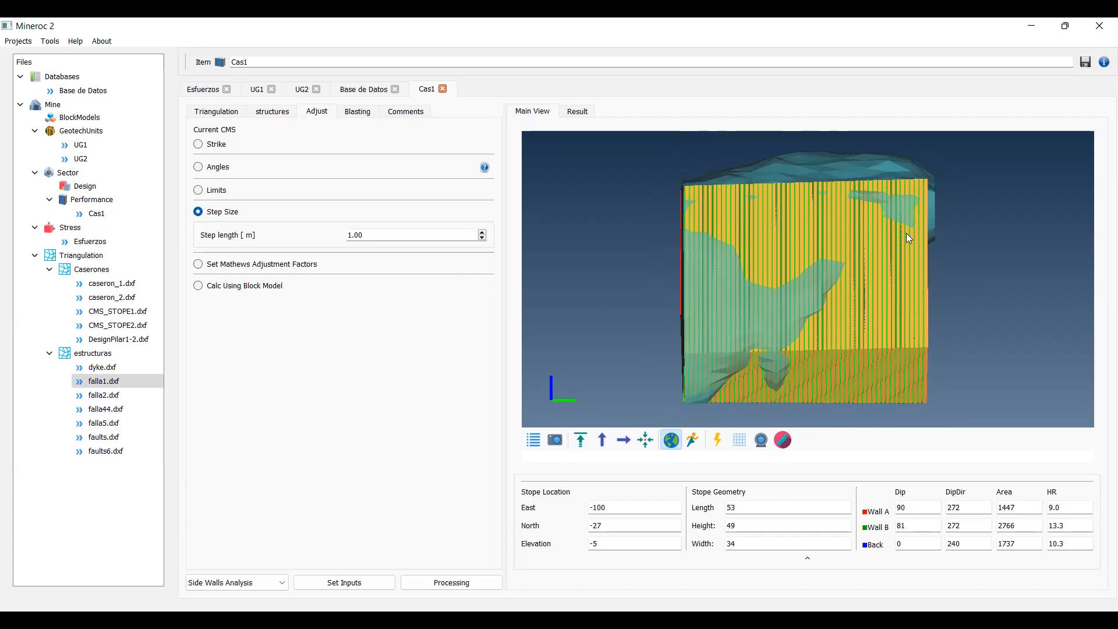
pyautogui.click(199, 264)
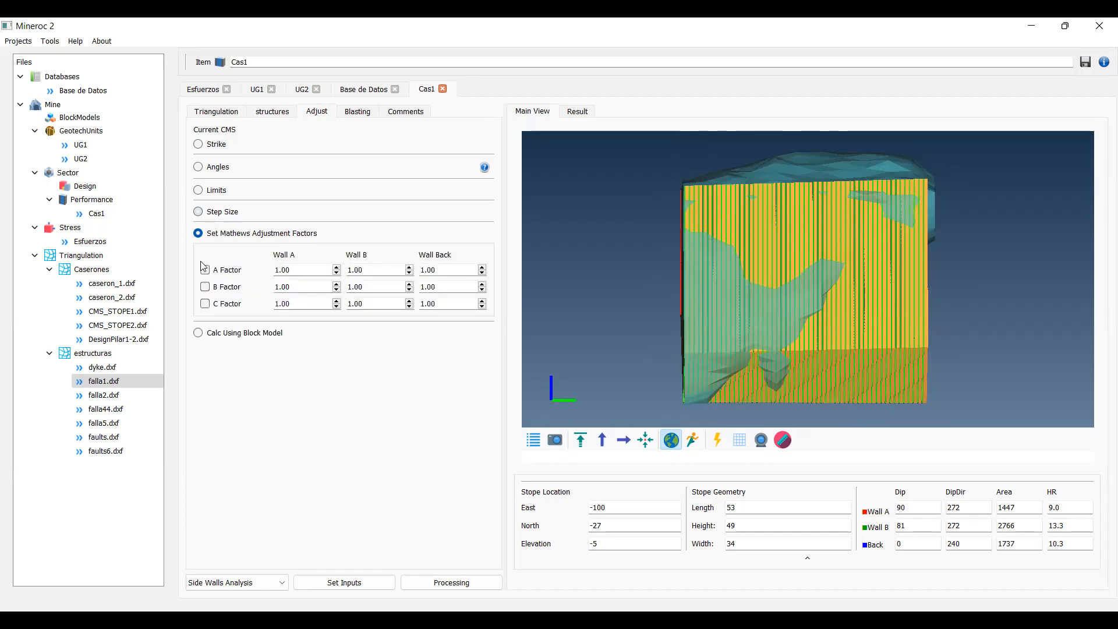
pyautogui.moveTo(565, 300); pyautogui.dragTo(808, 314)
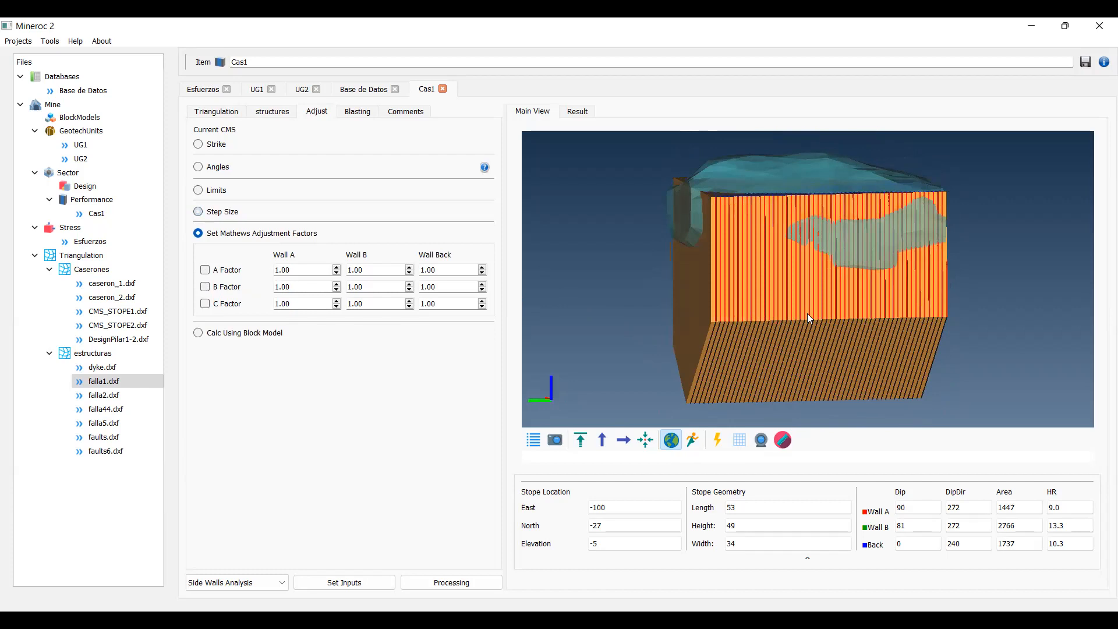
pyautogui.moveTo(847, 315); pyautogui.dragTo(800, 314)
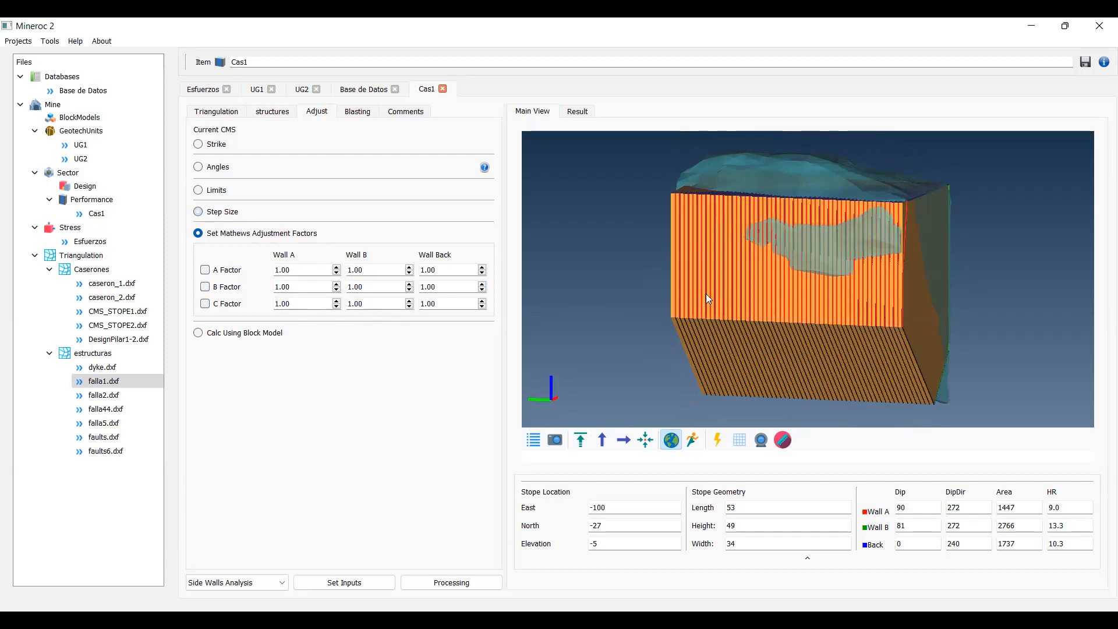
pyautogui.click(201, 333)
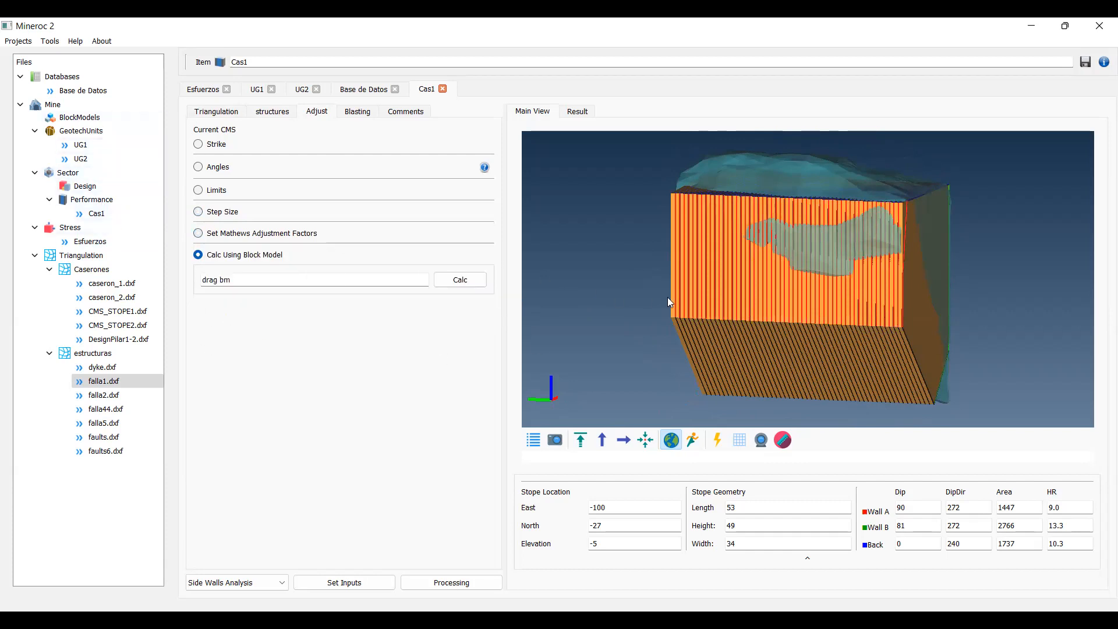
pyautogui.moveTo(866, 327); pyautogui.dragTo(779, 320)
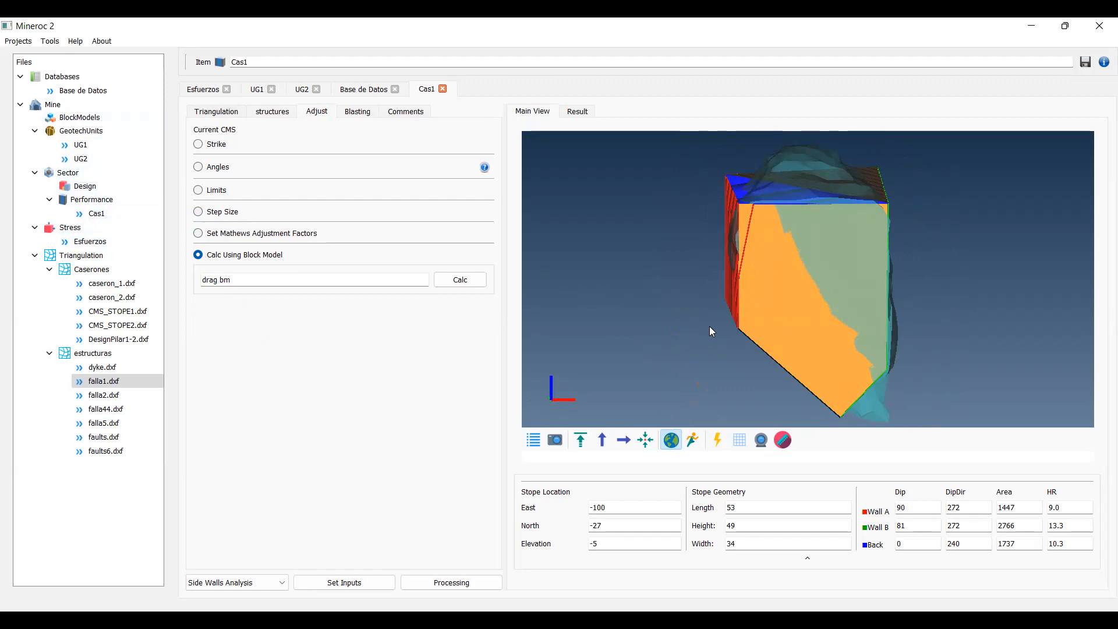
pyautogui.moveTo(665, 331); pyautogui.dragTo(711, 342)
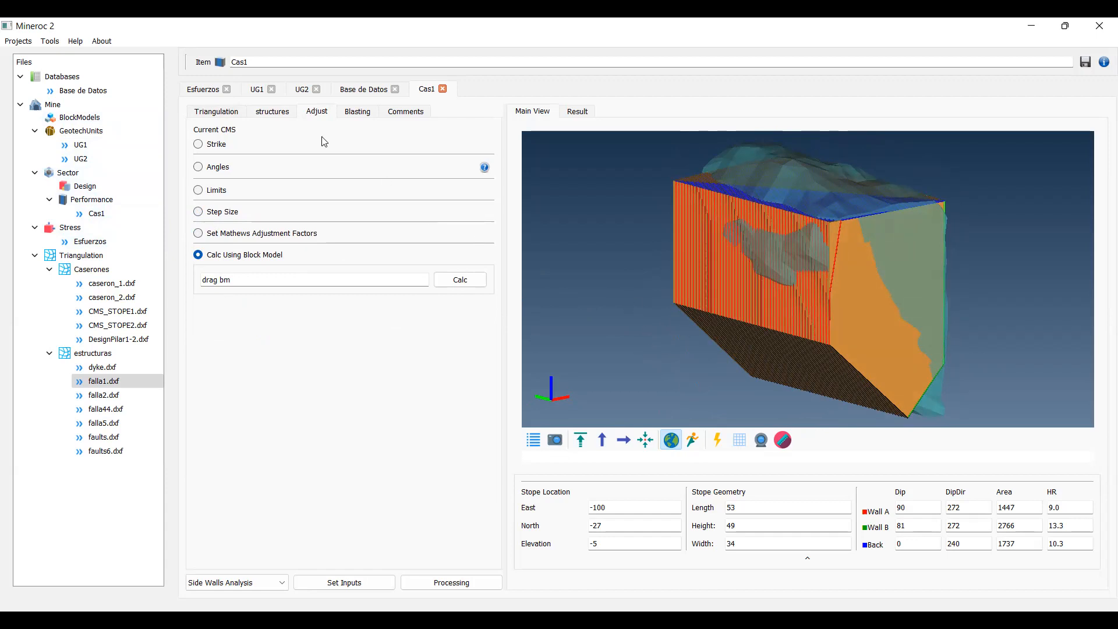
pyautogui.moveTo(781, 305); pyautogui.dragTo(731, 338)
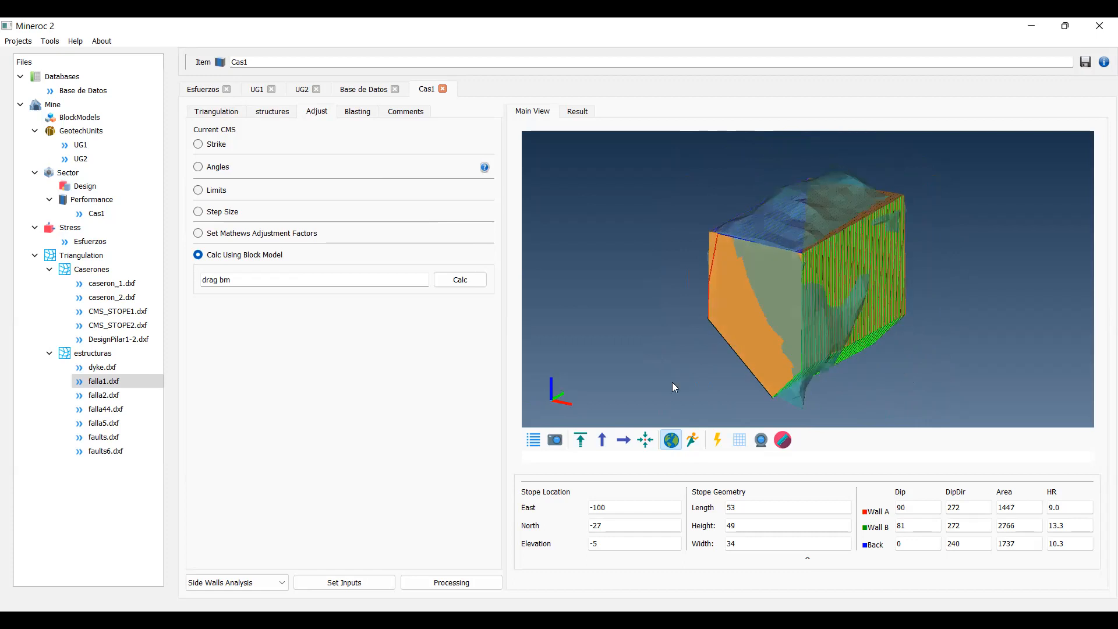
# Step: Process the Side Walls Analysis and display its HR vs N Major Geology stability graph
pyautogui.click(461, 584)
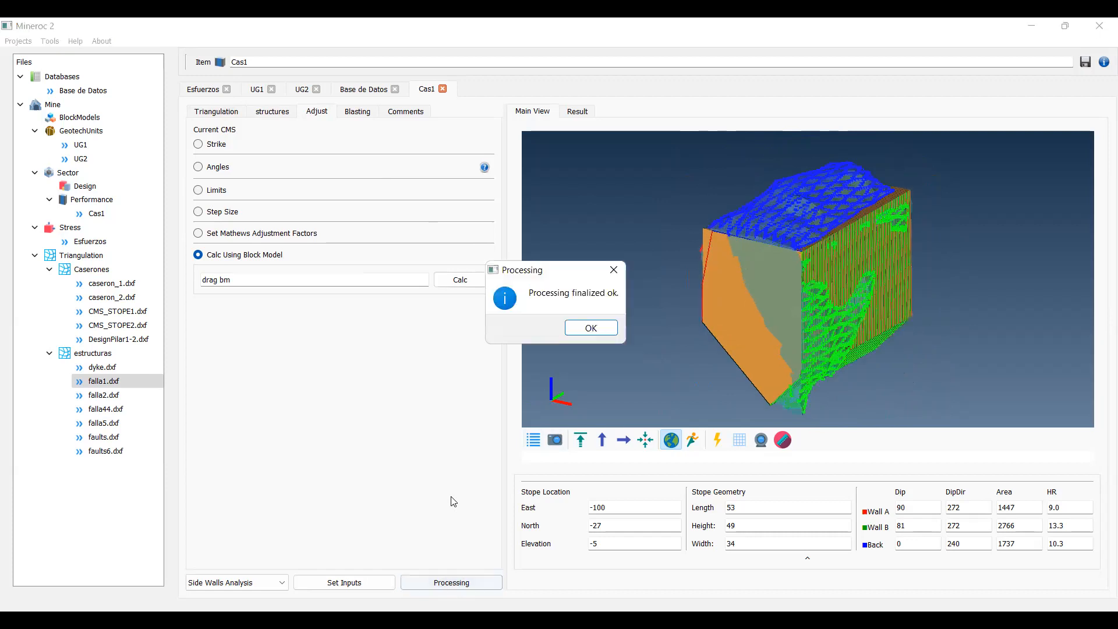
pyautogui.click(586, 330)
pyautogui.moveTo(702, 355); pyautogui.dragTo(798, 333)
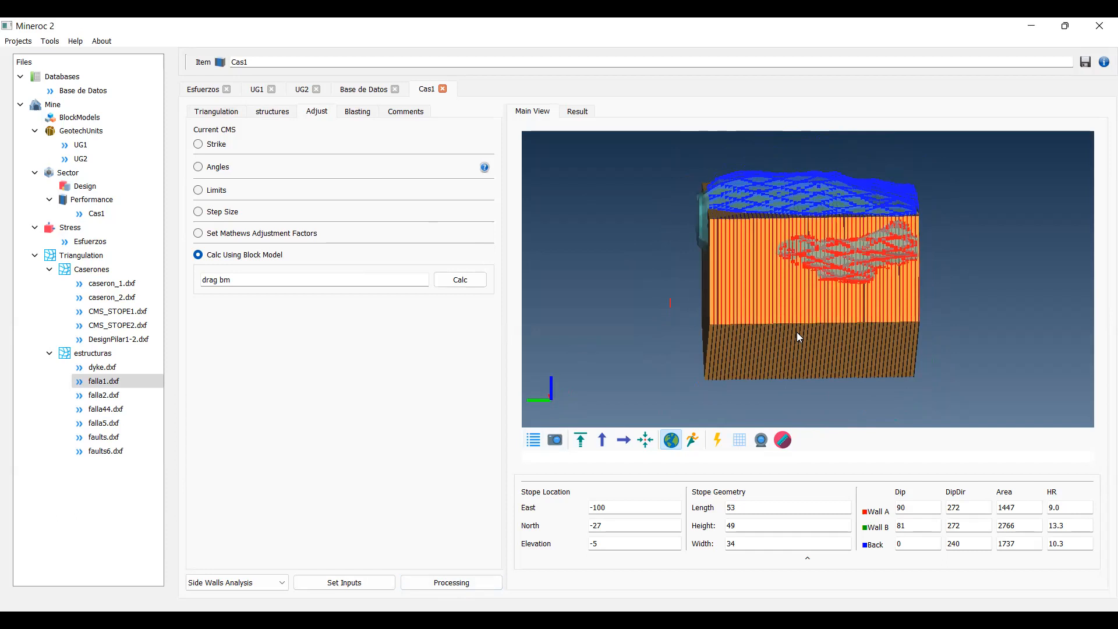
pyautogui.moveTo(794, 333); pyautogui.dragTo(816, 314)
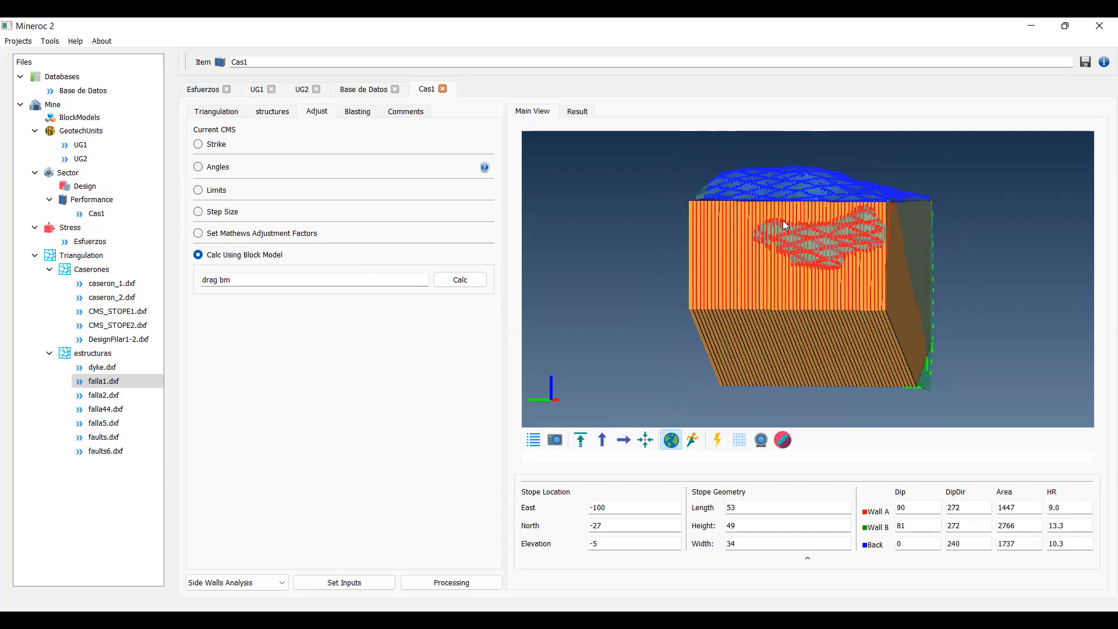
pyautogui.moveTo(822, 276); pyautogui.dragTo(780, 323)
pyautogui.click(583, 112)
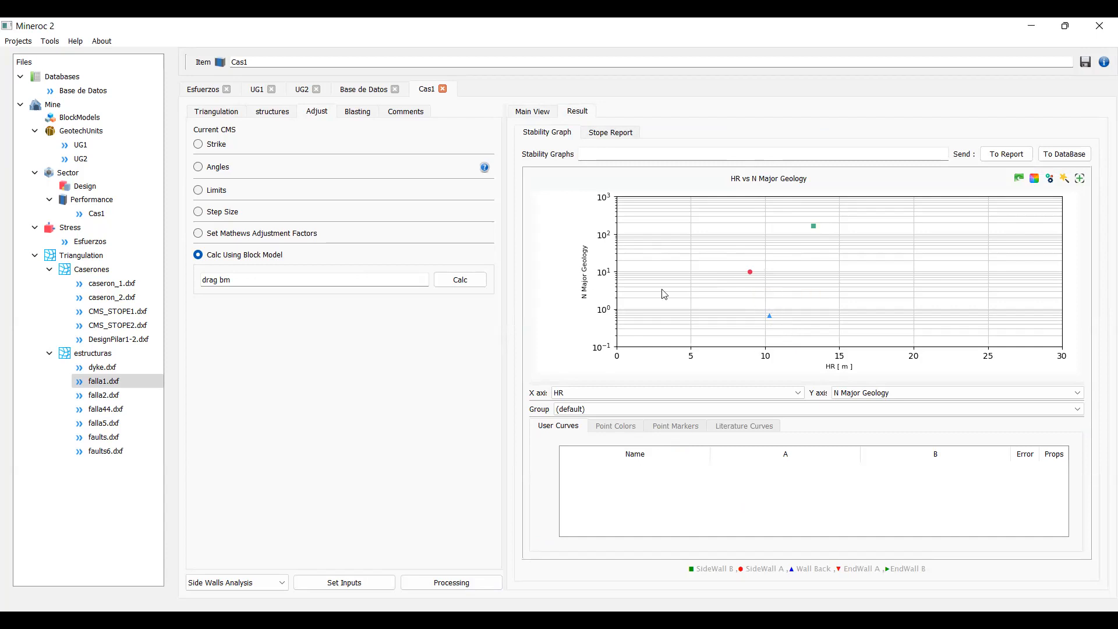
# Step: Change the analysis to End Walls Analysis, process it and display the stability graph with the end walls
pyautogui.click(532, 111)
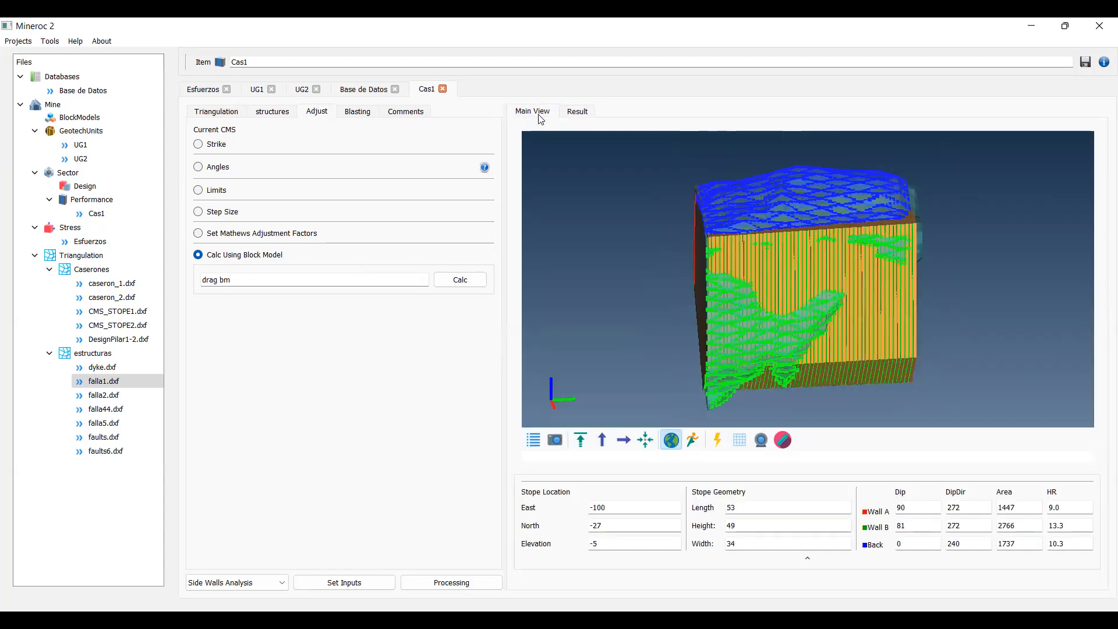
pyautogui.moveTo(621, 264); pyautogui.dragTo(716, 262)
pyautogui.moveTo(794, 265); pyautogui.dragTo(752, 277)
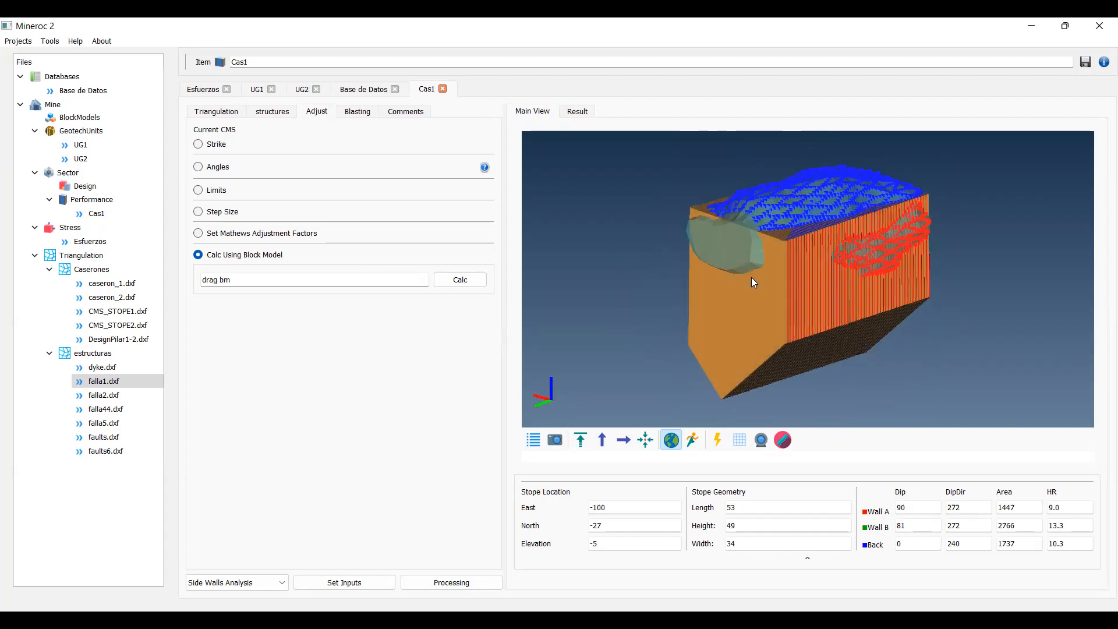
pyautogui.click(267, 583)
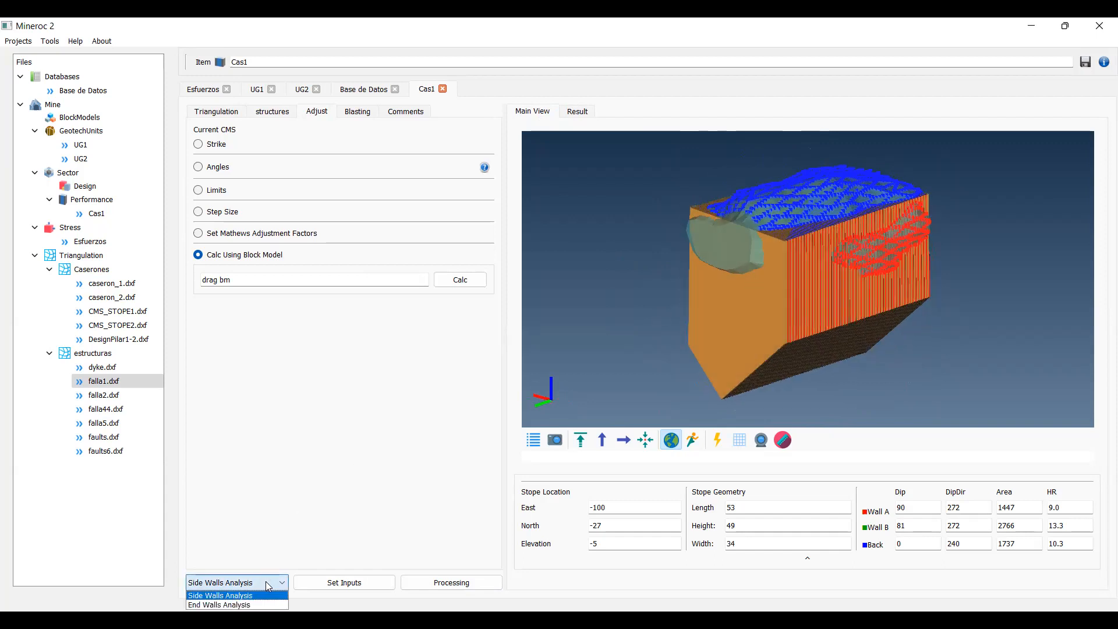
pyautogui.click(256, 606)
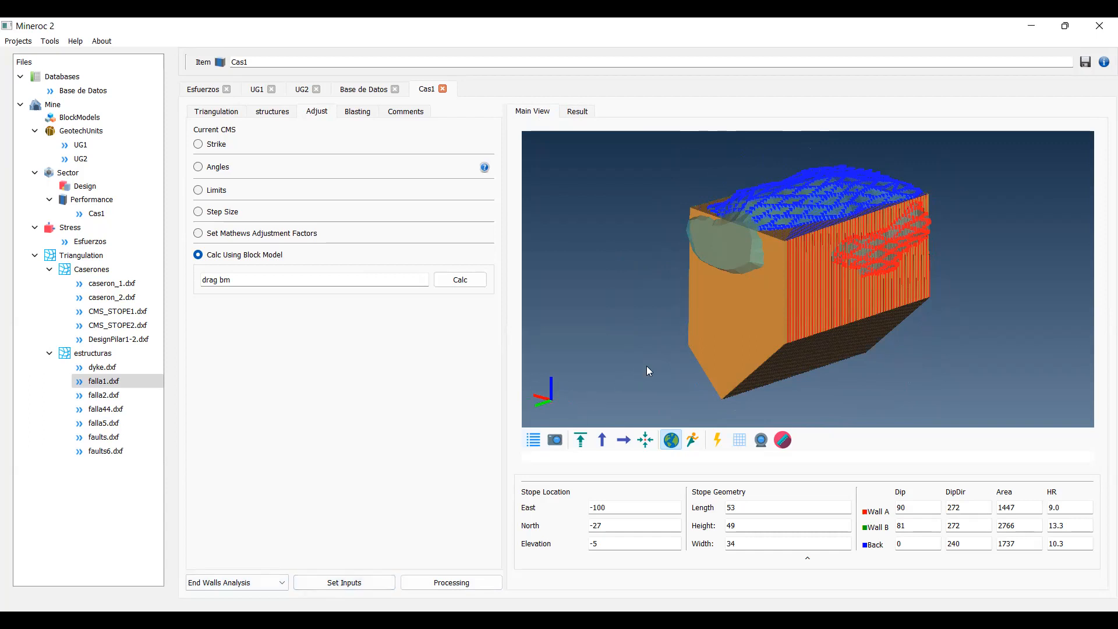
pyautogui.click(452, 581)
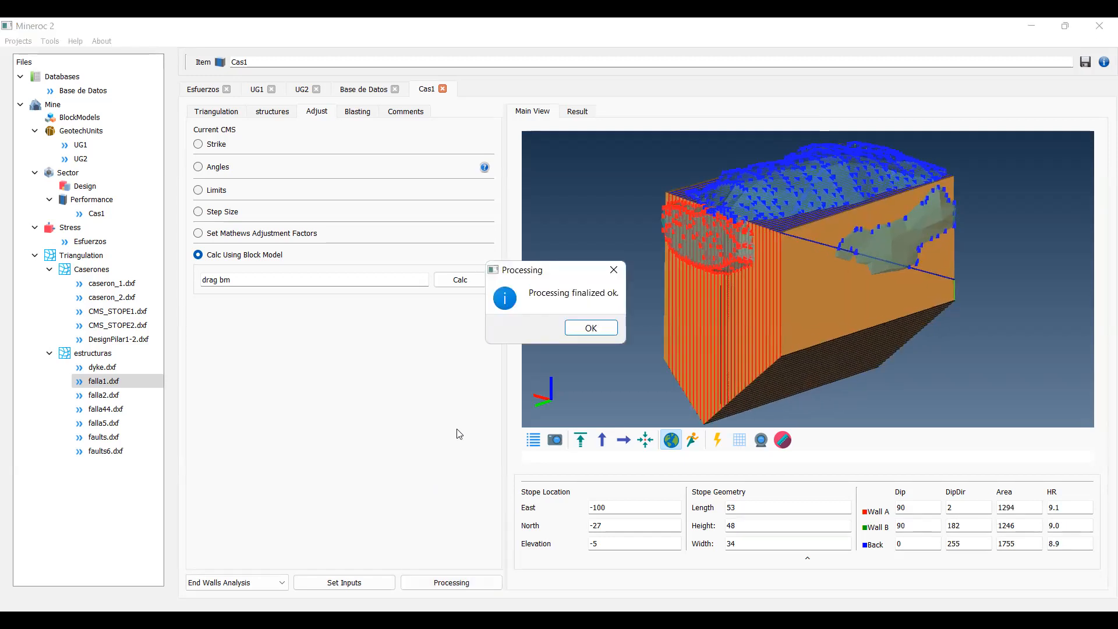
pyautogui.click(591, 328)
pyautogui.moveTo(664, 337); pyautogui.dragTo(659, 177)
pyautogui.click(579, 111)
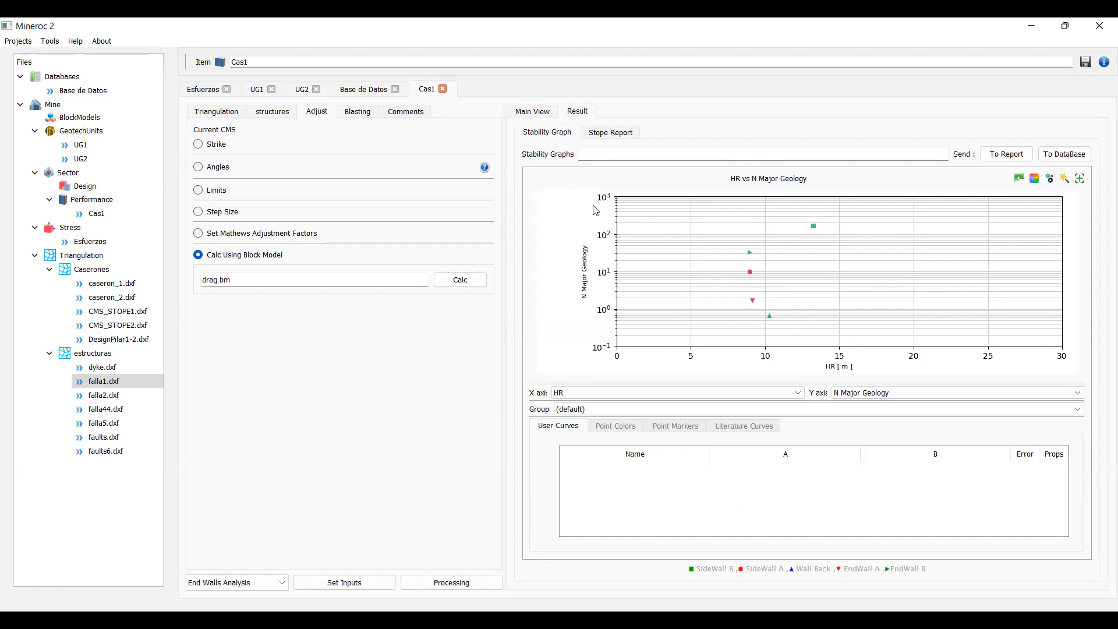
# Step: Export all five Cas1 walls to the Base de Datos database and load them into its table and graph
pyautogui.moveTo(96, 91); pyautogui.dragTo(648, 156)
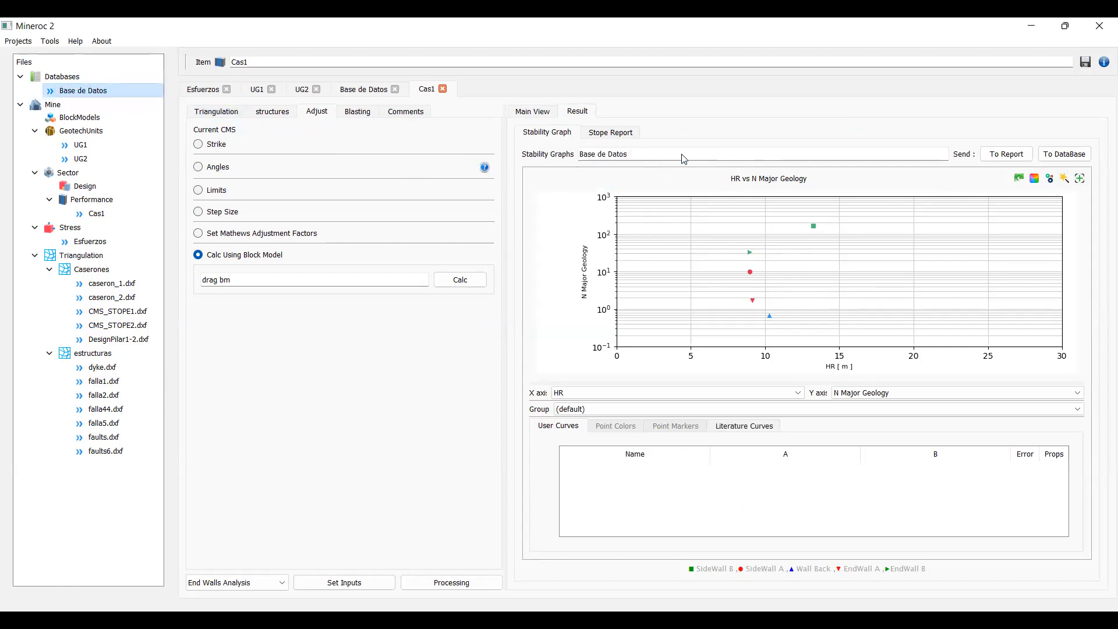
pyautogui.click(1066, 154)
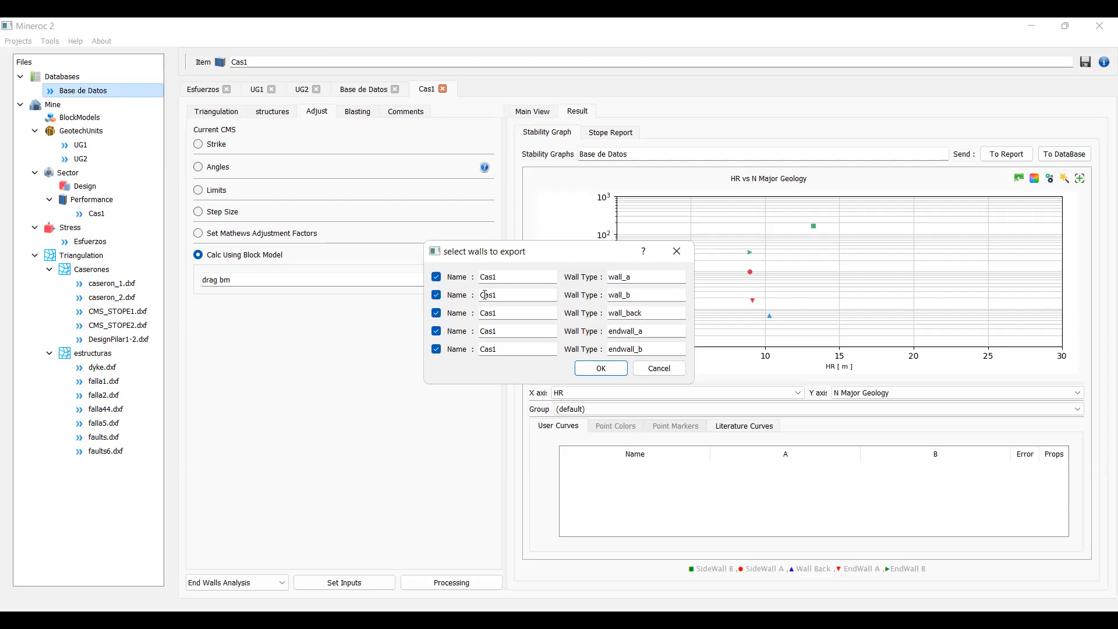
pyautogui.click(589, 376)
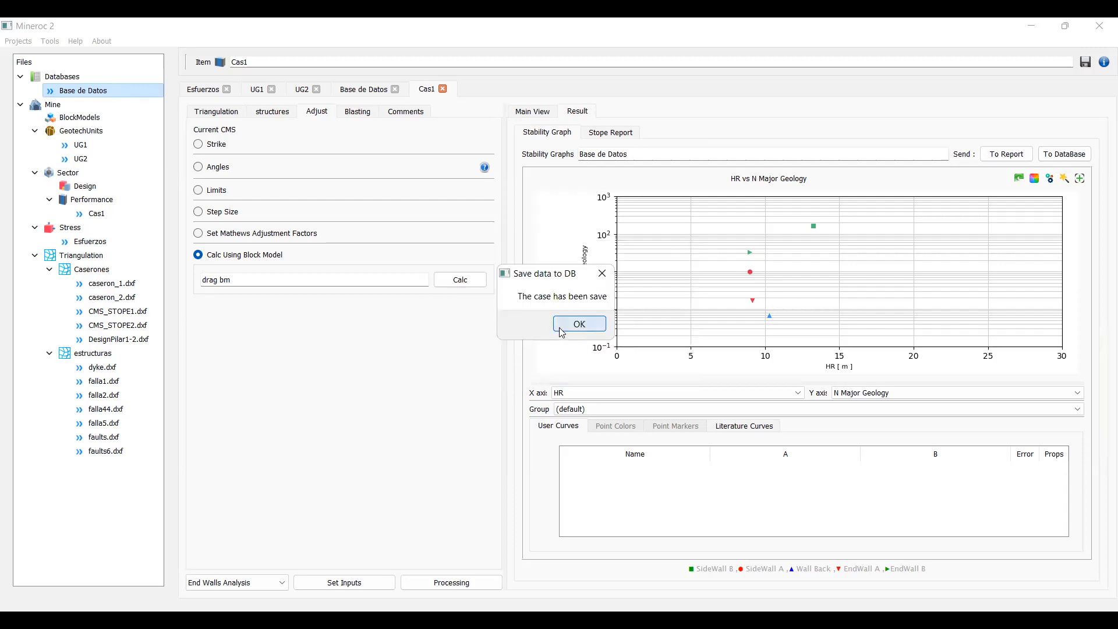
pyautogui.click(561, 330)
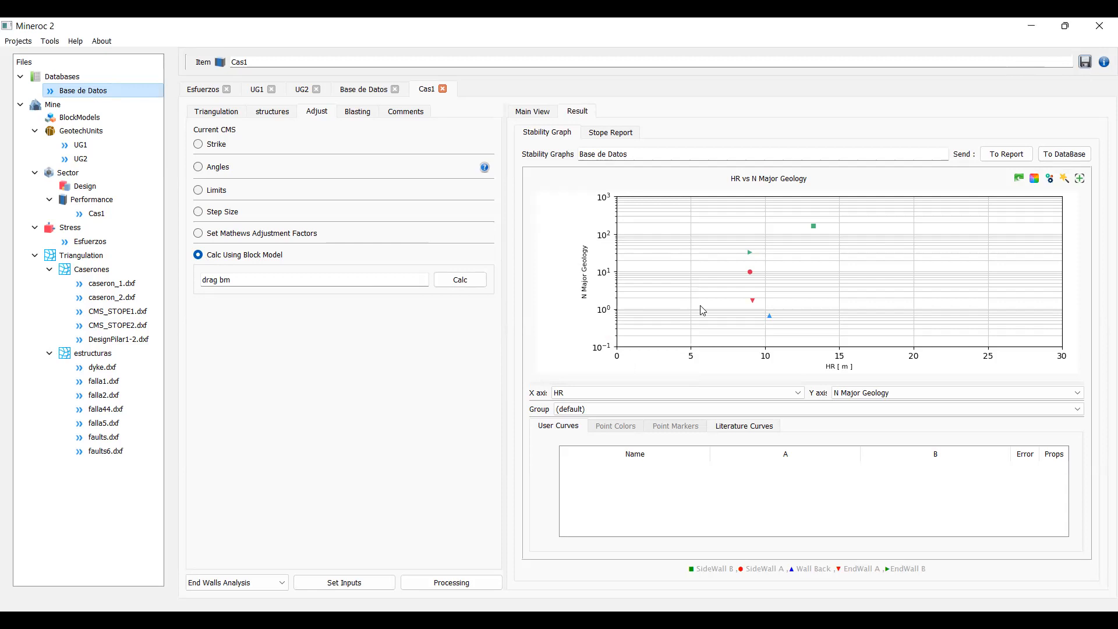
pyautogui.click(573, 331)
pyautogui.click(353, 95)
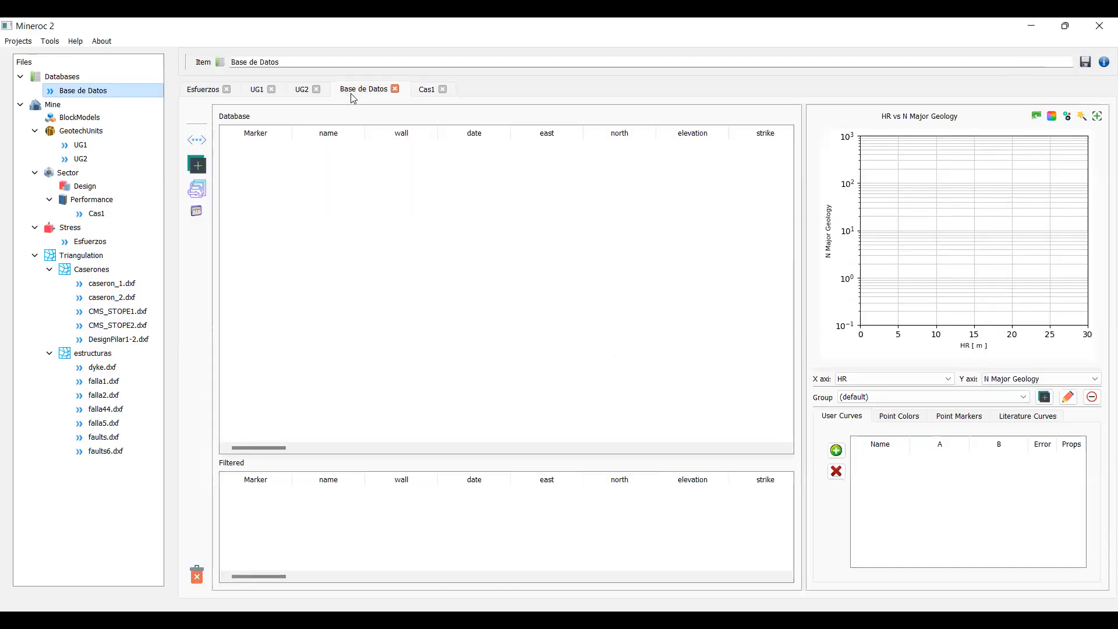
pyautogui.click(196, 166)
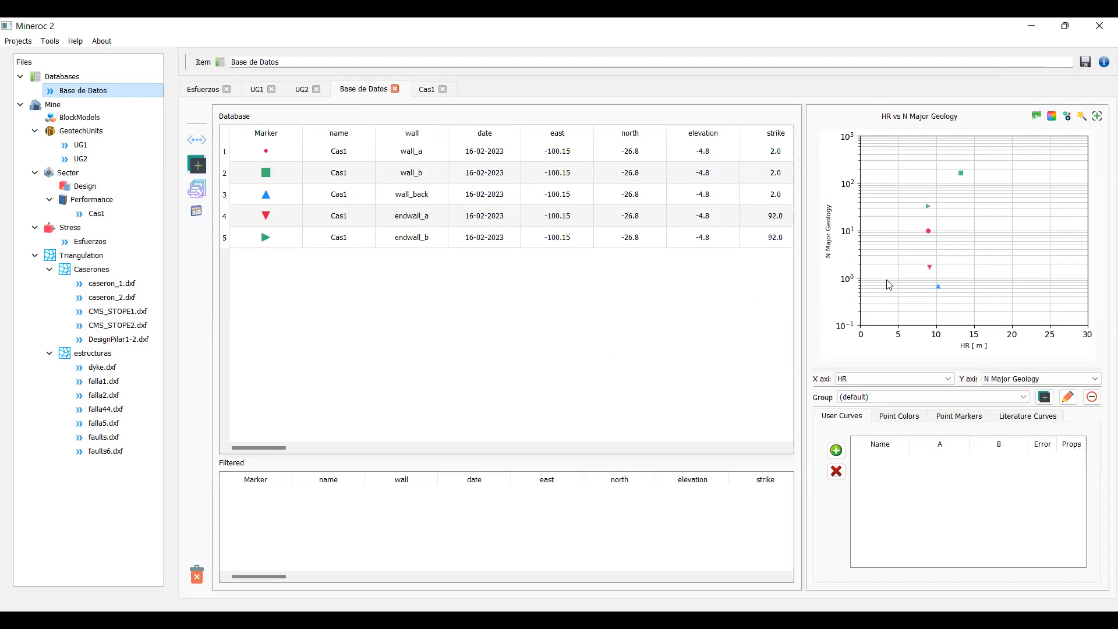
# Step: Add a new element named Cas2 under the sector's Performance folder
pyautogui.rightClick(67, 201)
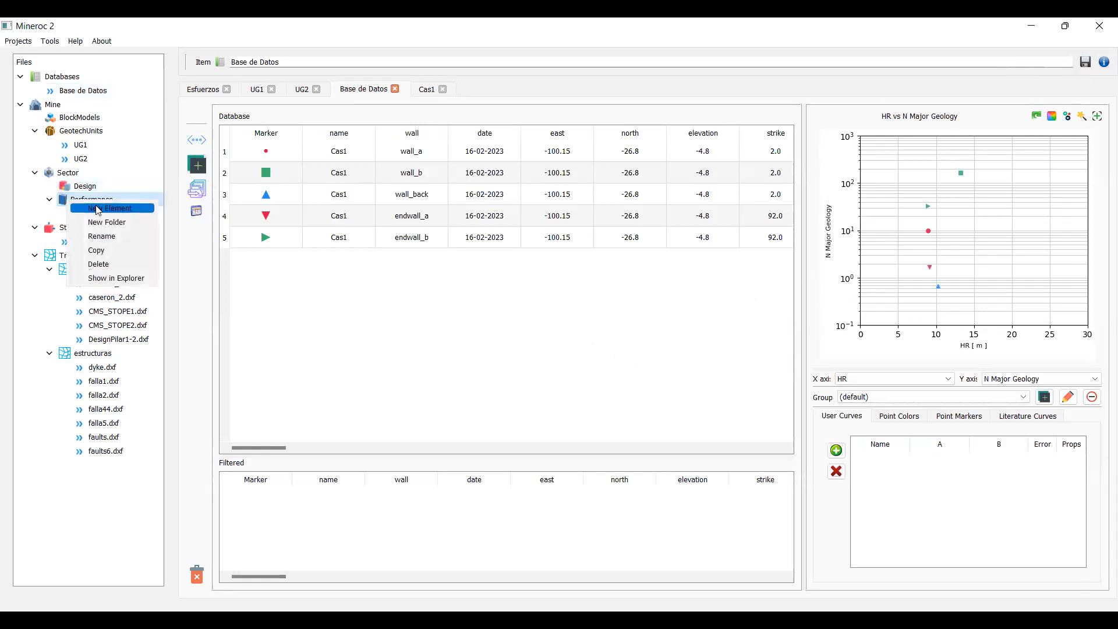
pyautogui.click(98, 208)
pyautogui.write('Cas2')
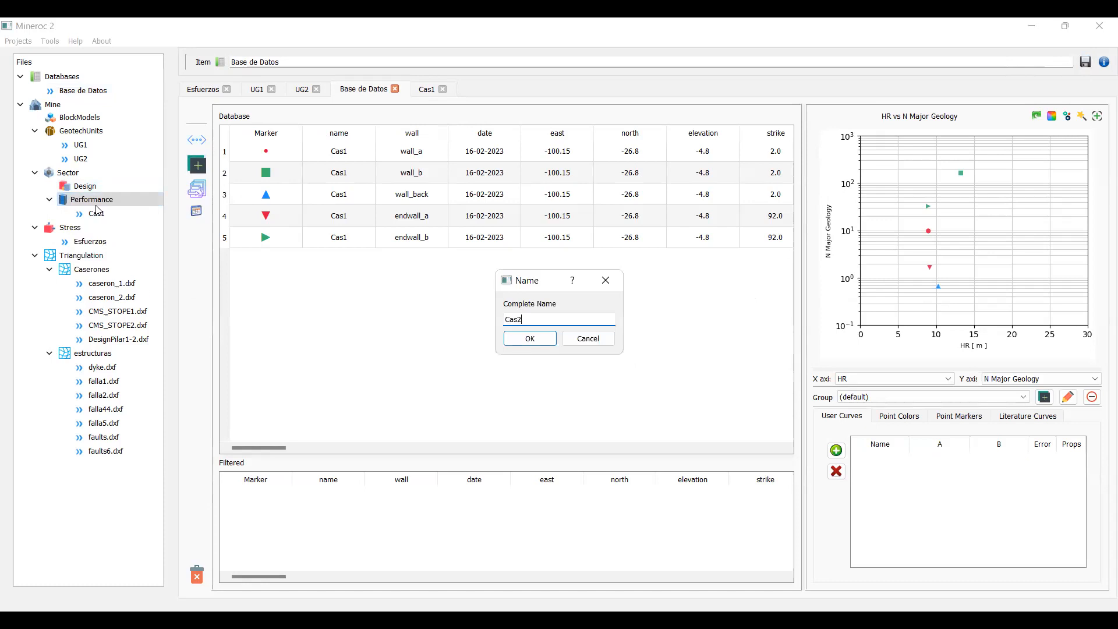
pyautogui.click(524, 343)
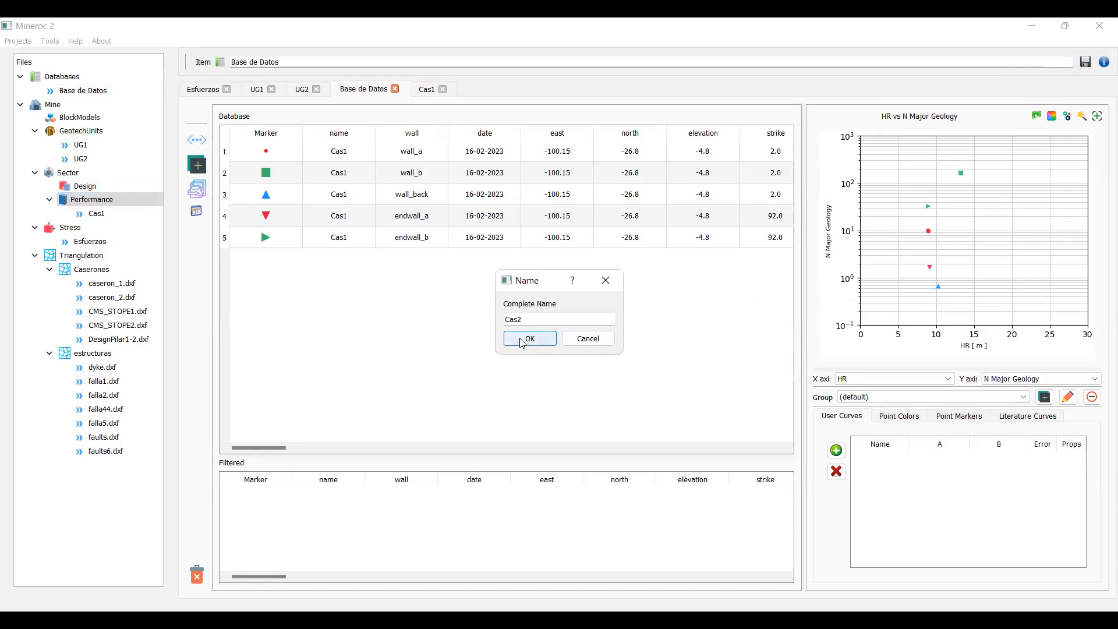
# Step: Load caseron_2.dxf as the Cas2 design and CMS_STOPE2.dxf as its cavity, dated 16-02-2023
pyautogui.click(202, 113)
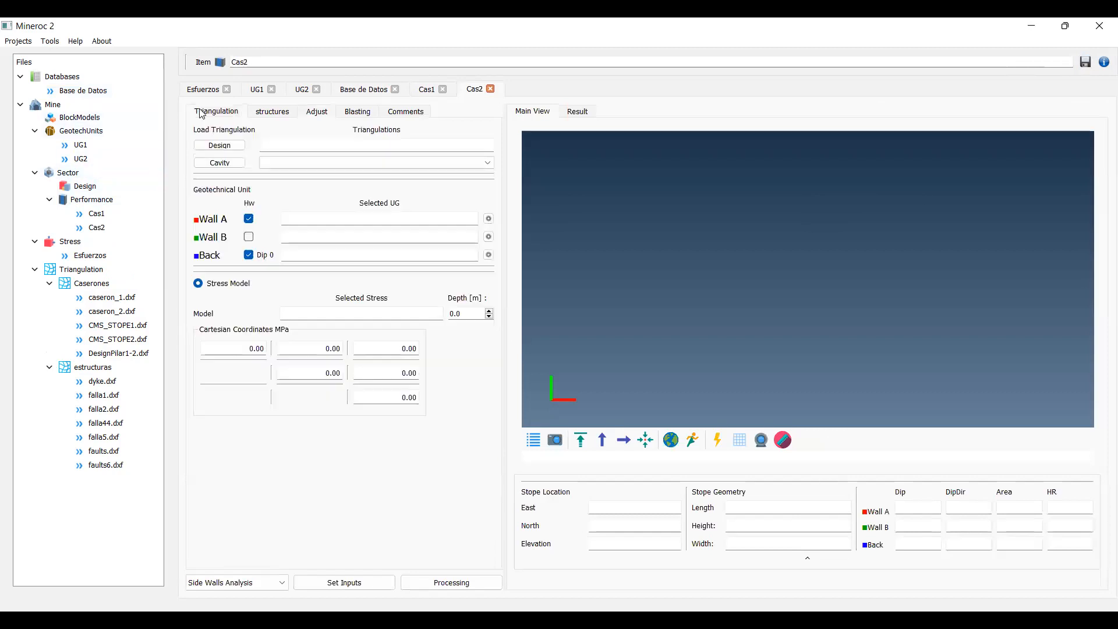
pyautogui.moveTo(111, 313); pyautogui.dragTo(348, 155)
pyautogui.click(220, 163)
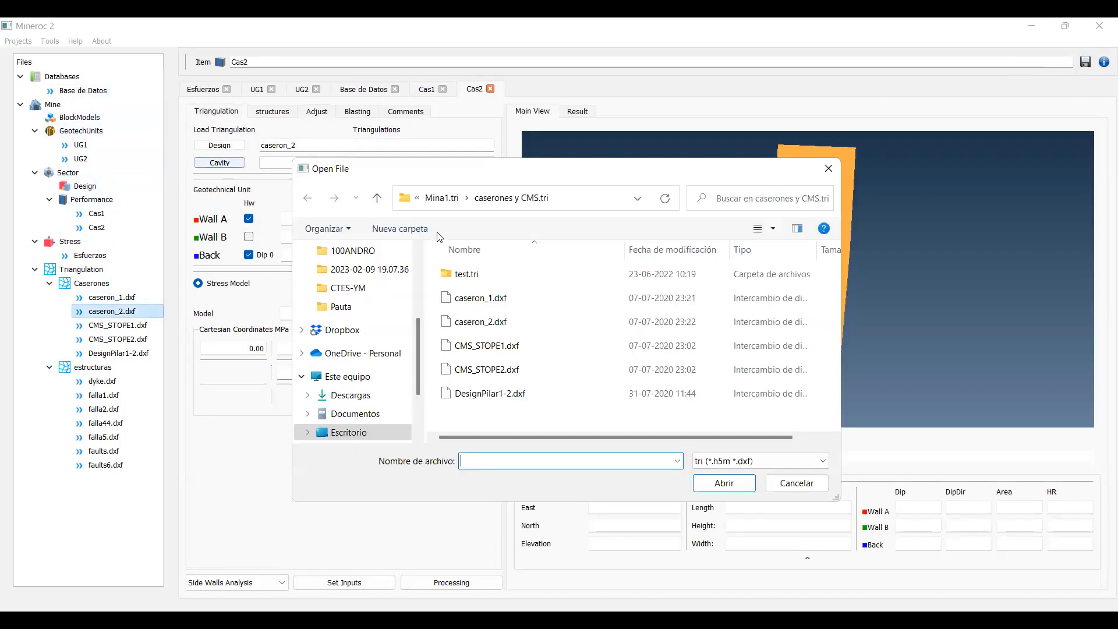
pyautogui.click(487, 370)
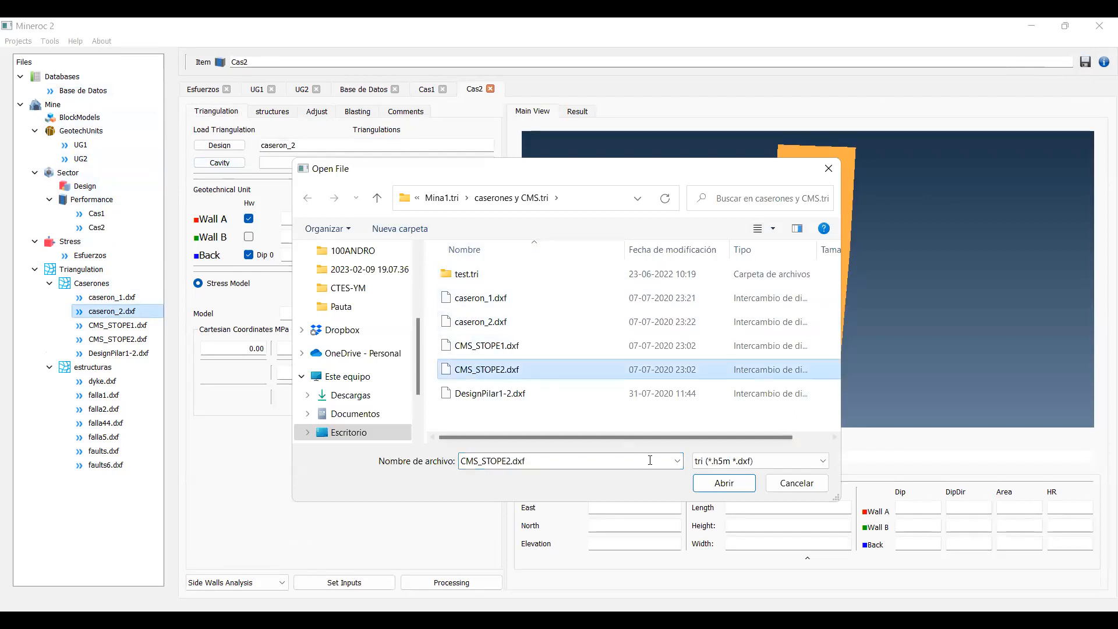
pyautogui.click(711, 486)
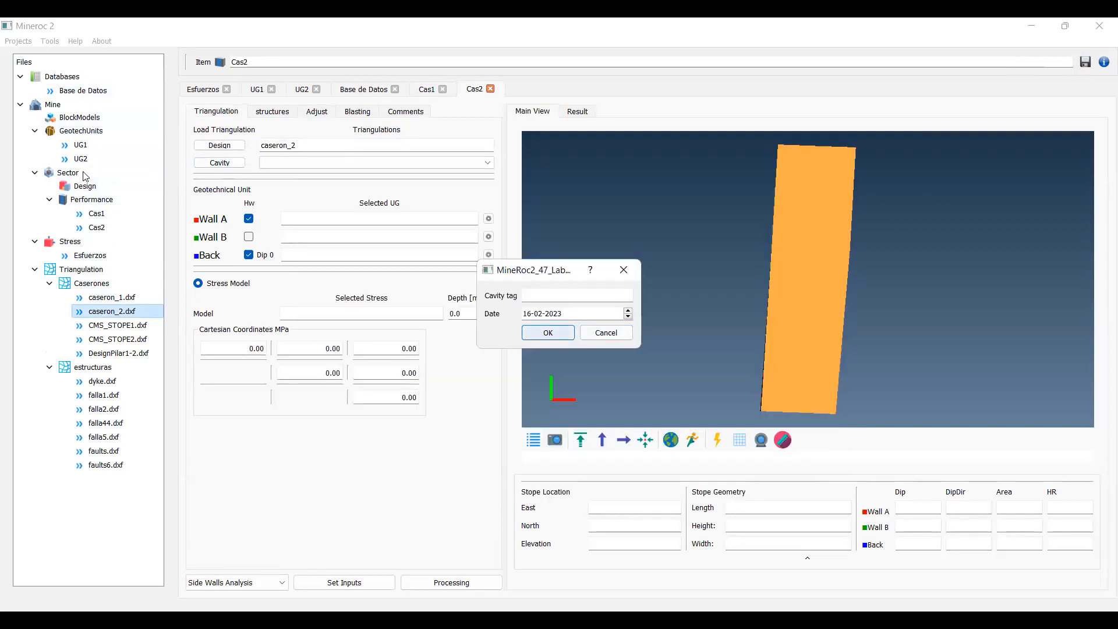
pyautogui.press('Return')
# Step: Assign geotechnical unit UG1 to Wall A, Wall B and Back, and apply the Esfuerzos stress model at 100 m depth
pyautogui.moveTo(80, 145); pyautogui.dragTo(296, 216)
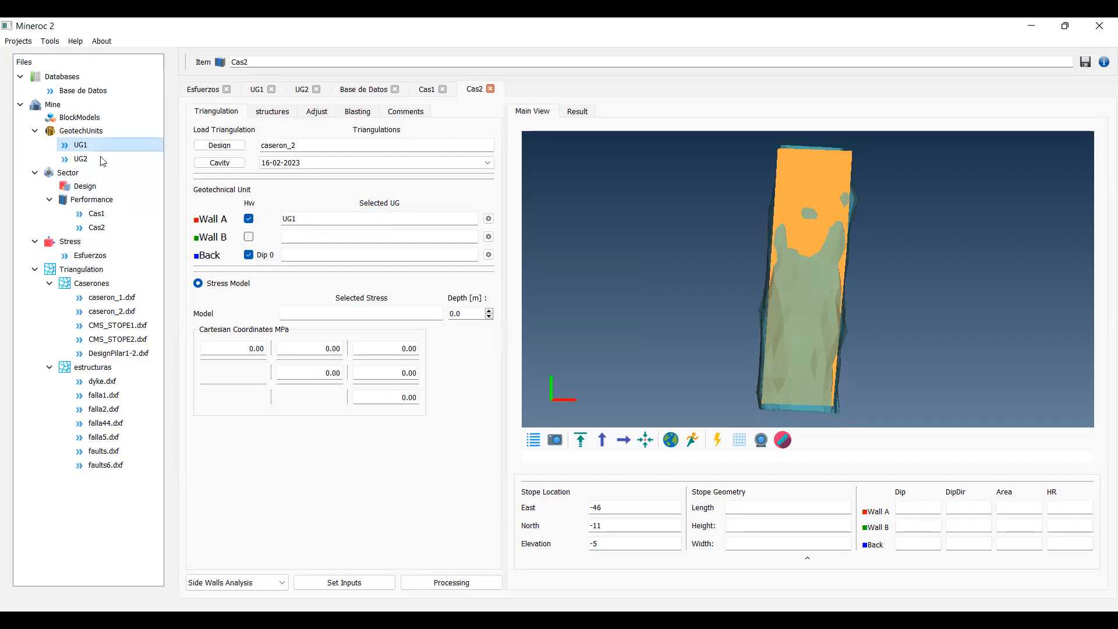
pyautogui.moveTo(84, 146); pyautogui.dragTo(291, 237)
pyautogui.moveTo(85, 149); pyautogui.dragTo(289, 257)
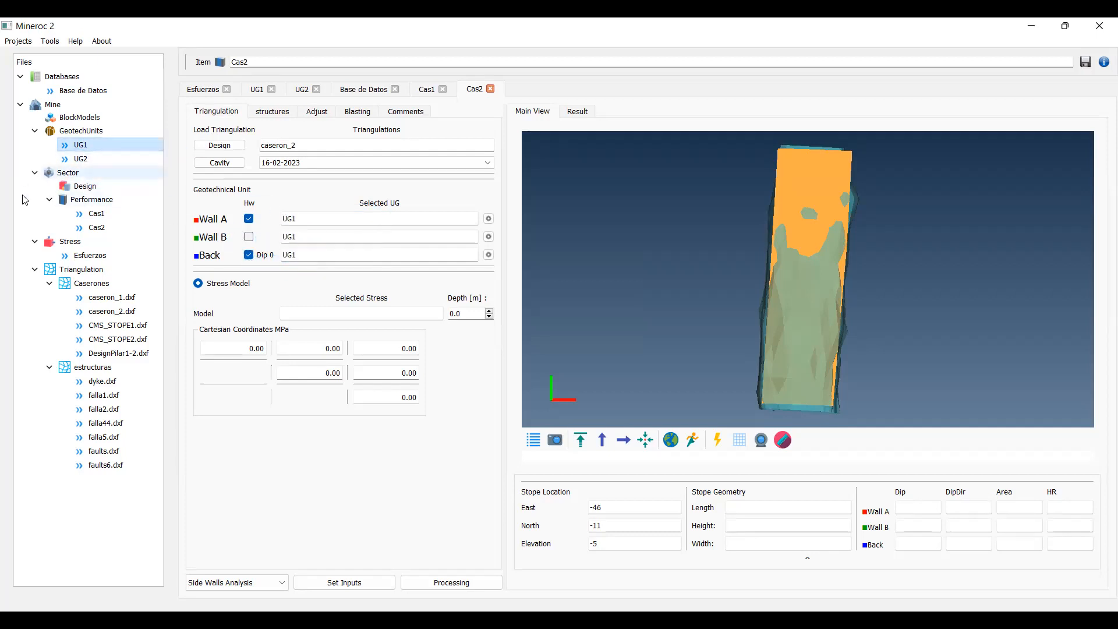
pyautogui.moveTo(89, 259); pyautogui.dragTo(376, 317)
pyautogui.write('100')
# Step: Add falla5.dxf and faults6.dxf to the Cas2 dikes and faults list, affecting all walls
pyautogui.click(282, 116)
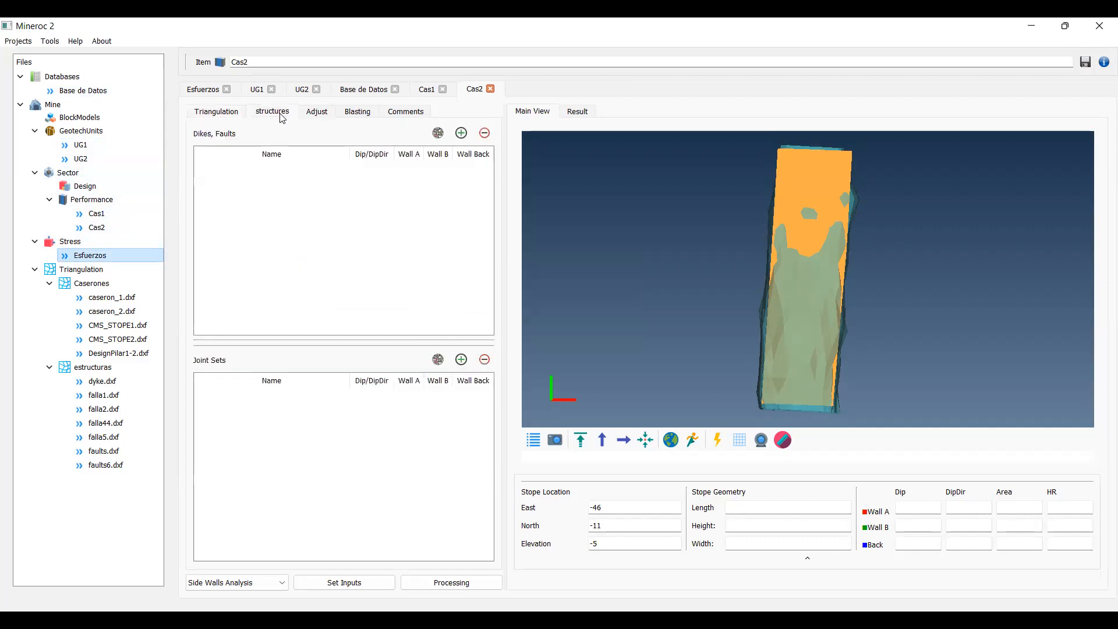
pyautogui.click(461, 133)
pyautogui.moveTo(103, 438); pyautogui.dragTo(286, 174)
pyautogui.moveTo(535, 297); pyautogui.dragTo(734, 307)
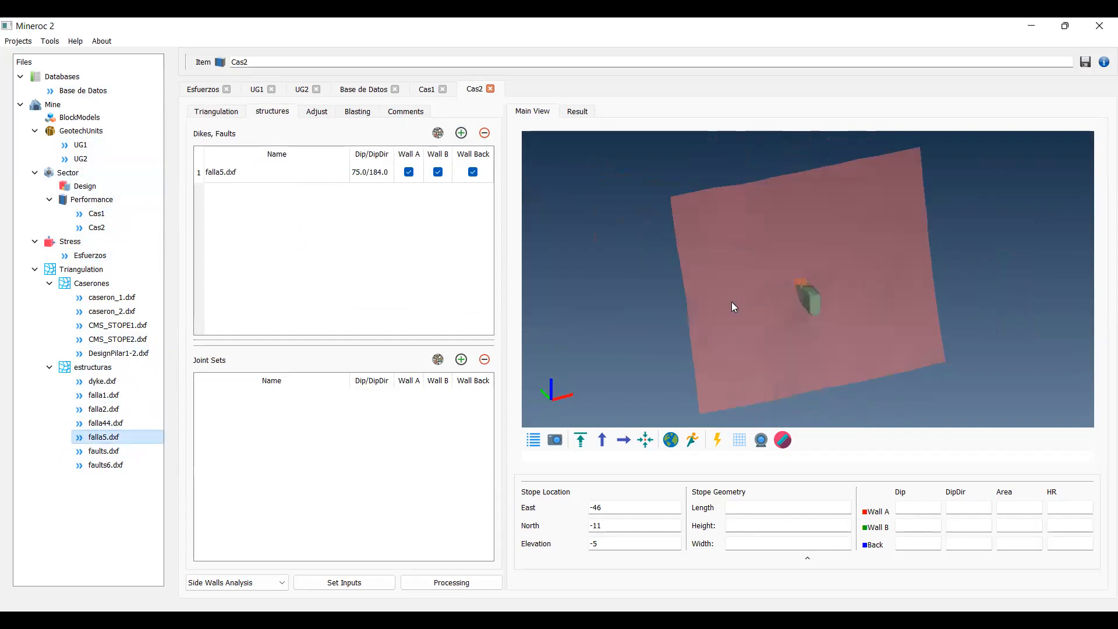
pyautogui.click(461, 133)
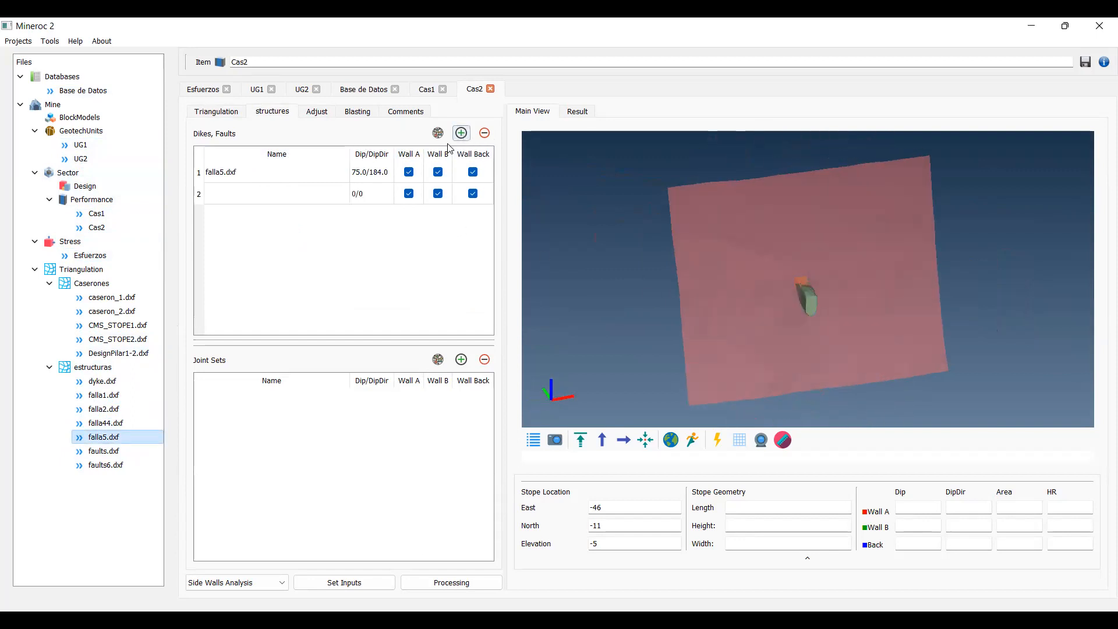
pyautogui.moveTo(105, 464); pyautogui.dragTo(309, 216)
pyautogui.moveTo(714, 335); pyautogui.dragTo(687, 316)
pyautogui.click(318, 113)
pyautogui.click(279, 114)
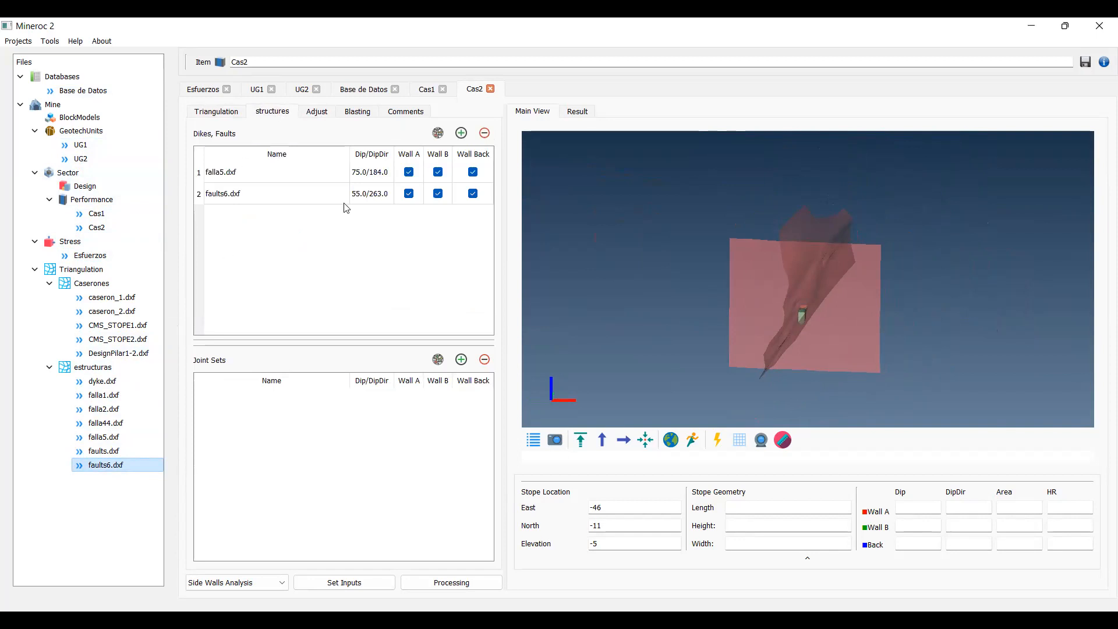
# Step: Set the Cas2 stope strike to 6 with end walls at 90
pyautogui.click(315, 113)
pyautogui.click(281, 161)
pyautogui.click(280, 162)
pyautogui.click(280, 161)
pyautogui.click(280, 162)
pyautogui.click(280, 162)
pyautogui.click(281, 161)
pyautogui.click(460, 164)
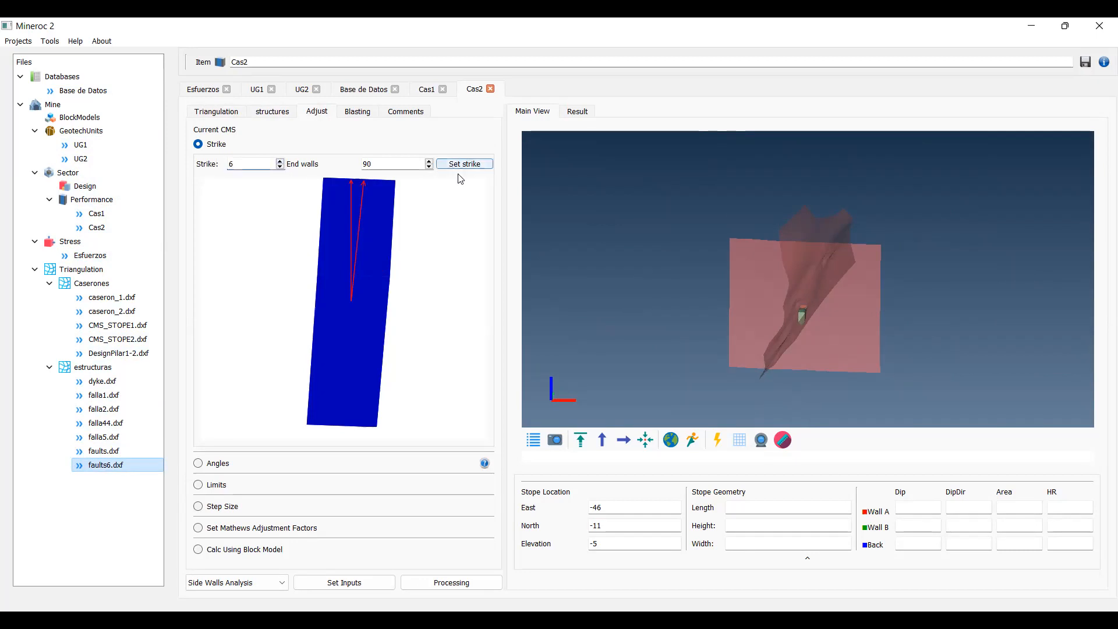
pyautogui.click(590, 327)
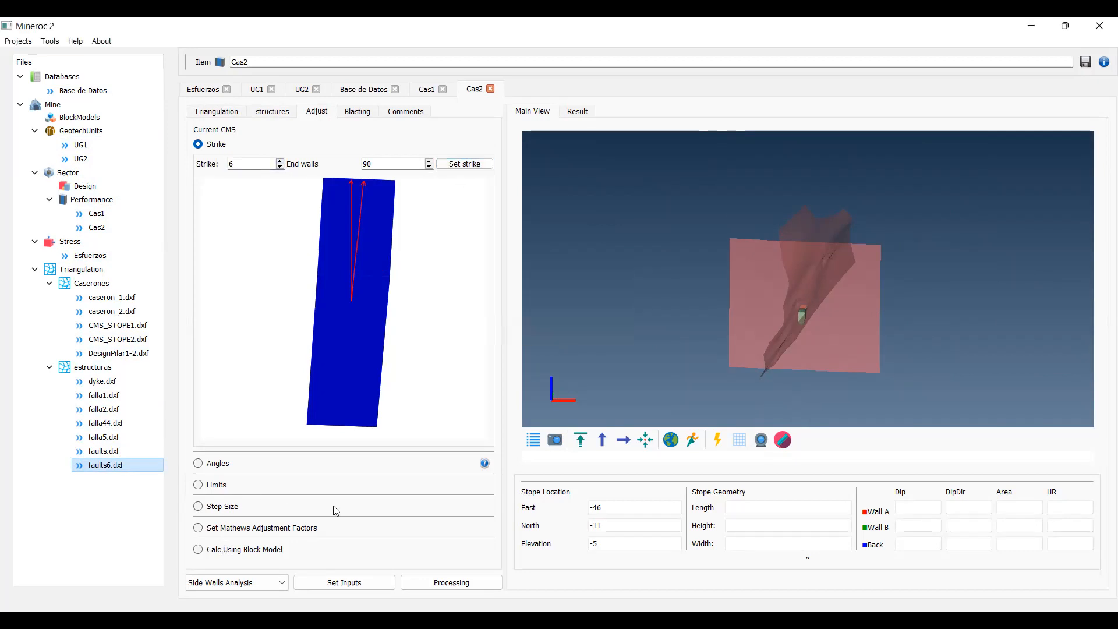
# Step: Process the Side Walls Analysis for Cas2 and display its stability graph
pyautogui.click(454, 584)
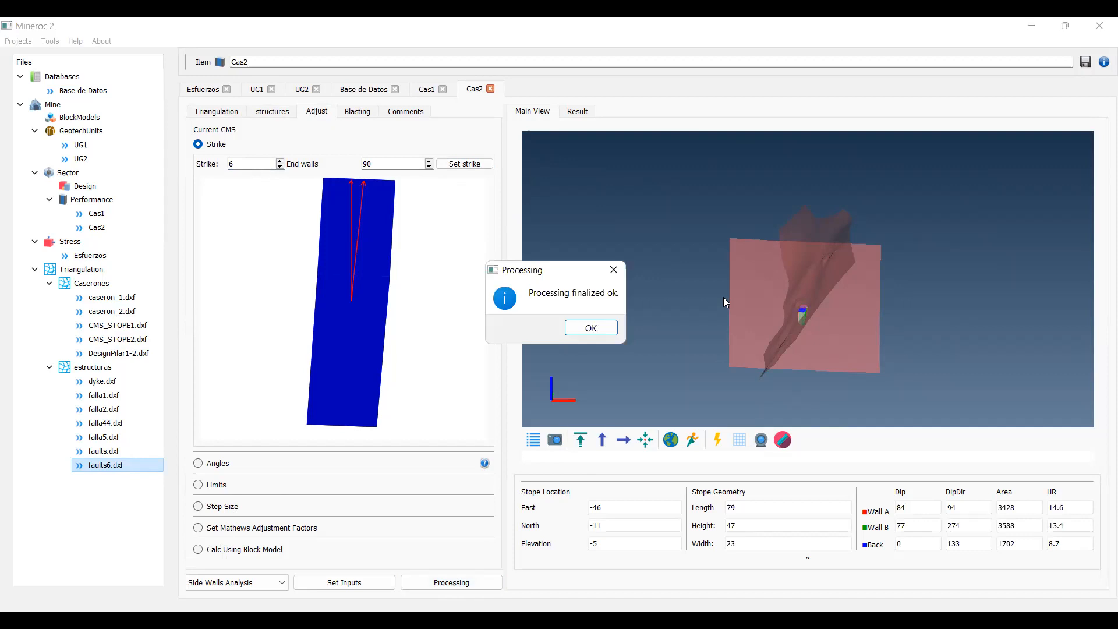
pyautogui.press('Return')
pyautogui.click(575, 111)
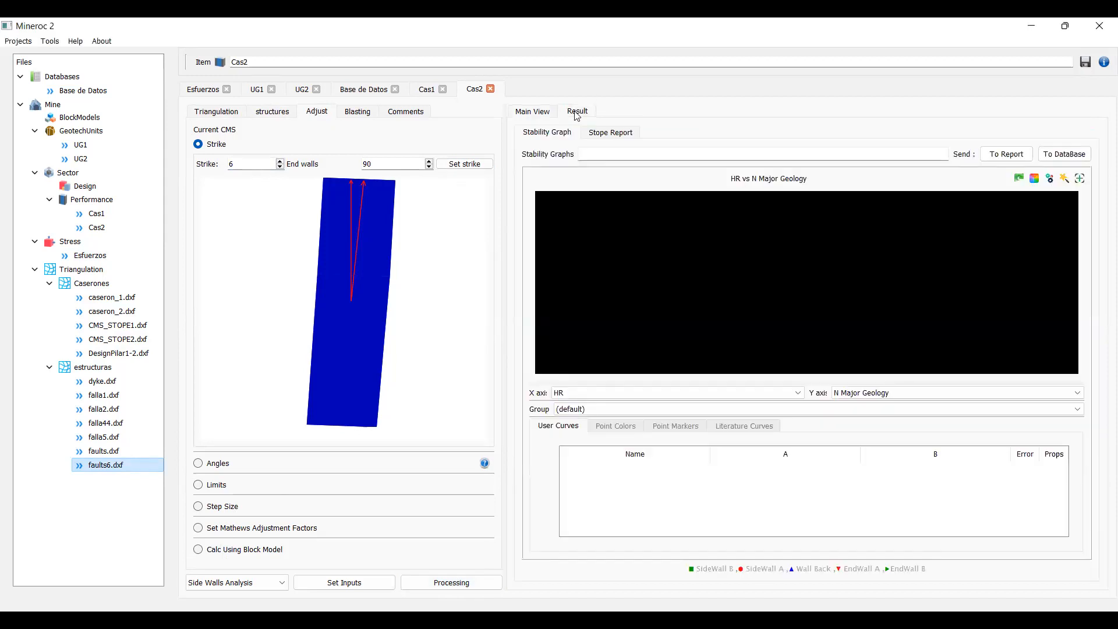
# Step: Change the Cas2 analysis to End Walls Analysis and process it
pyautogui.click(246, 584)
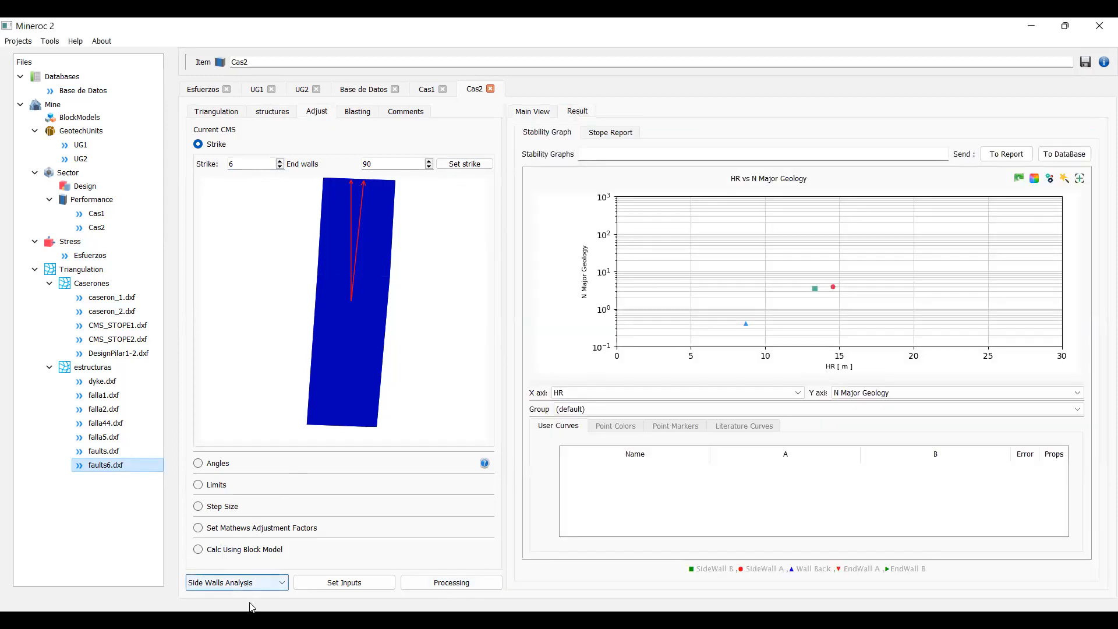
pyautogui.click(250, 608)
pyautogui.click(473, 582)
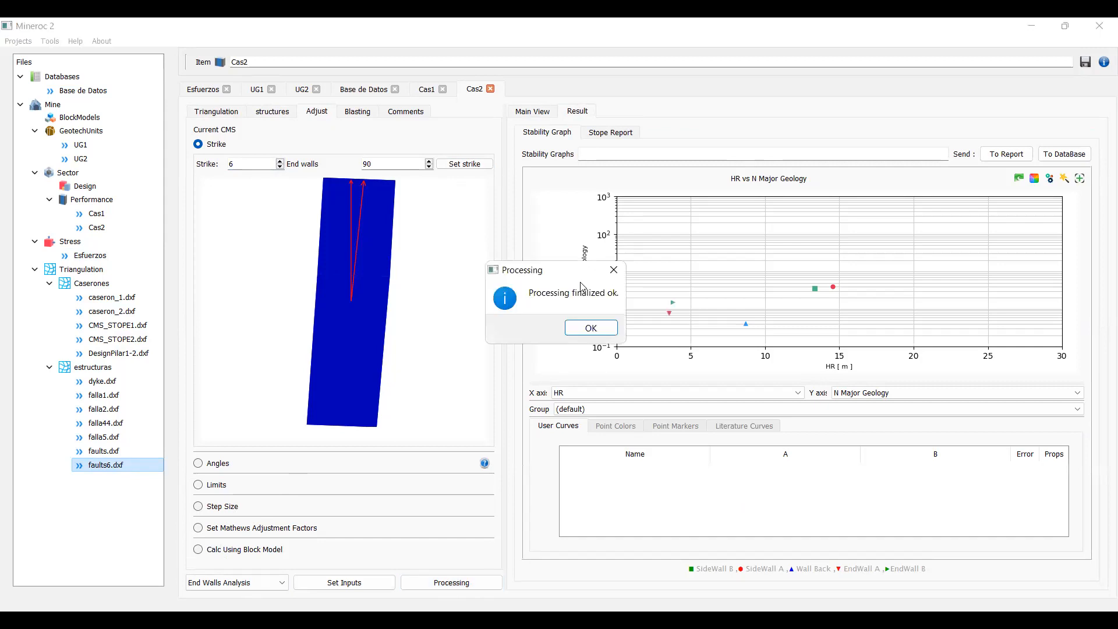
pyautogui.click(591, 328)
# Step: Export all five Cas2 walls to the Base de Datos database
pyautogui.moveTo(119, 90); pyautogui.dragTo(690, 150)
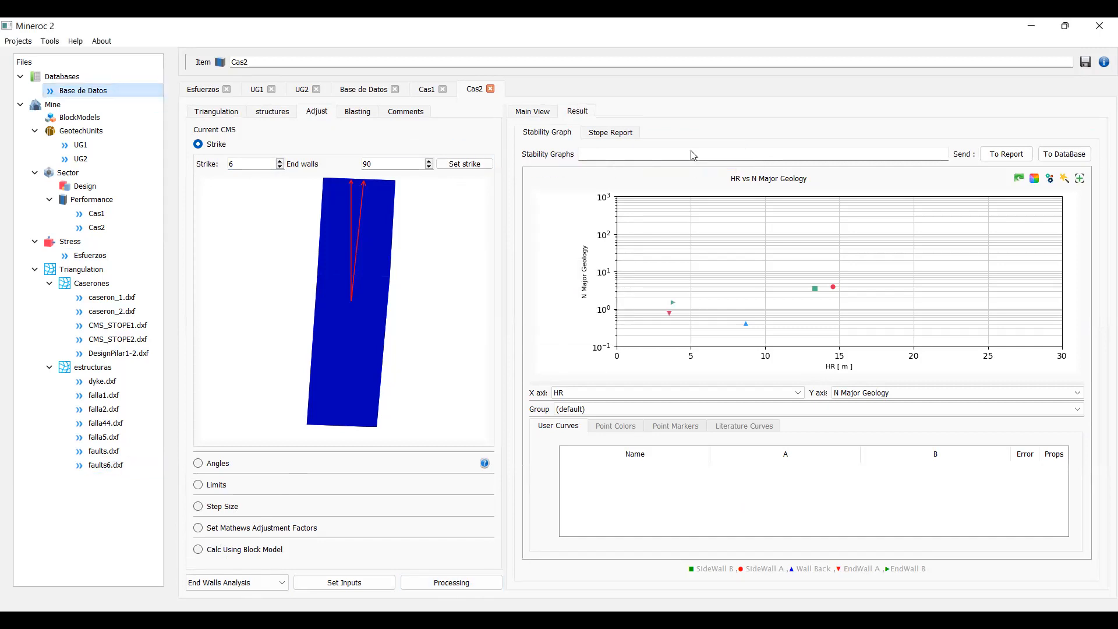
pyautogui.click(1048, 154)
pyautogui.click(593, 374)
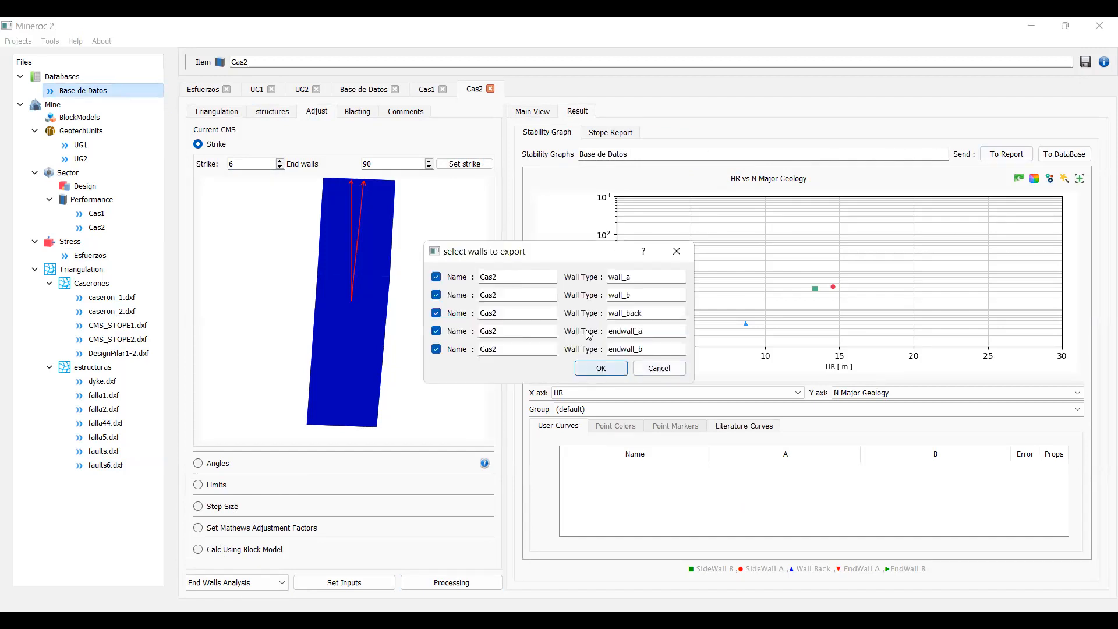
# Step: Save Cas2 and load its exported walls into the Base de Datos table and graph
pyautogui.click(1084, 63)
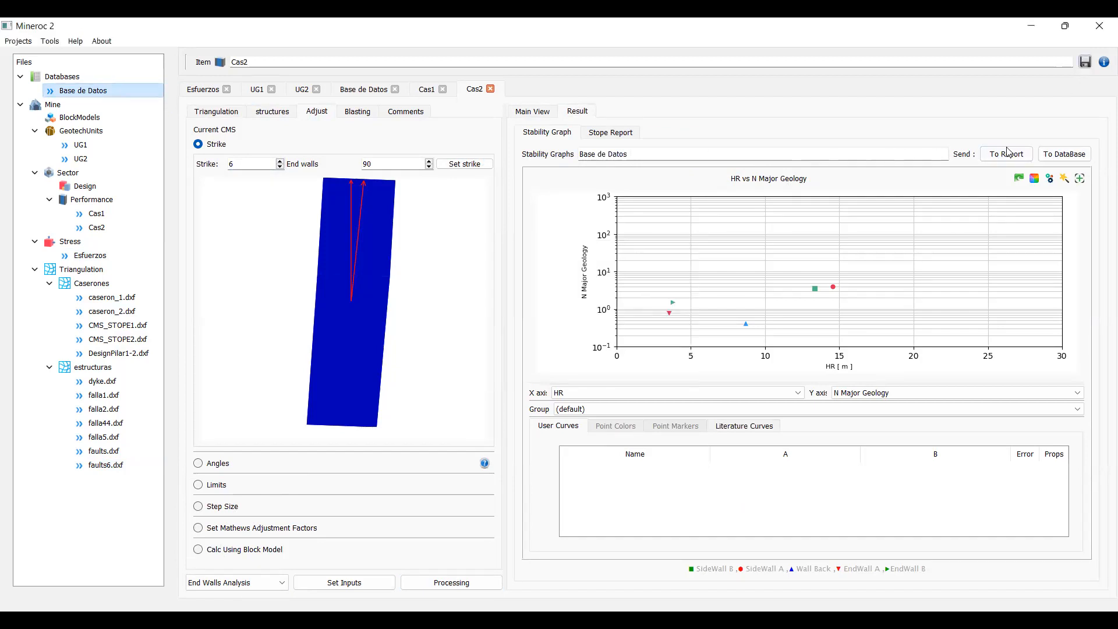
pyautogui.click(549, 337)
pyautogui.click(367, 90)
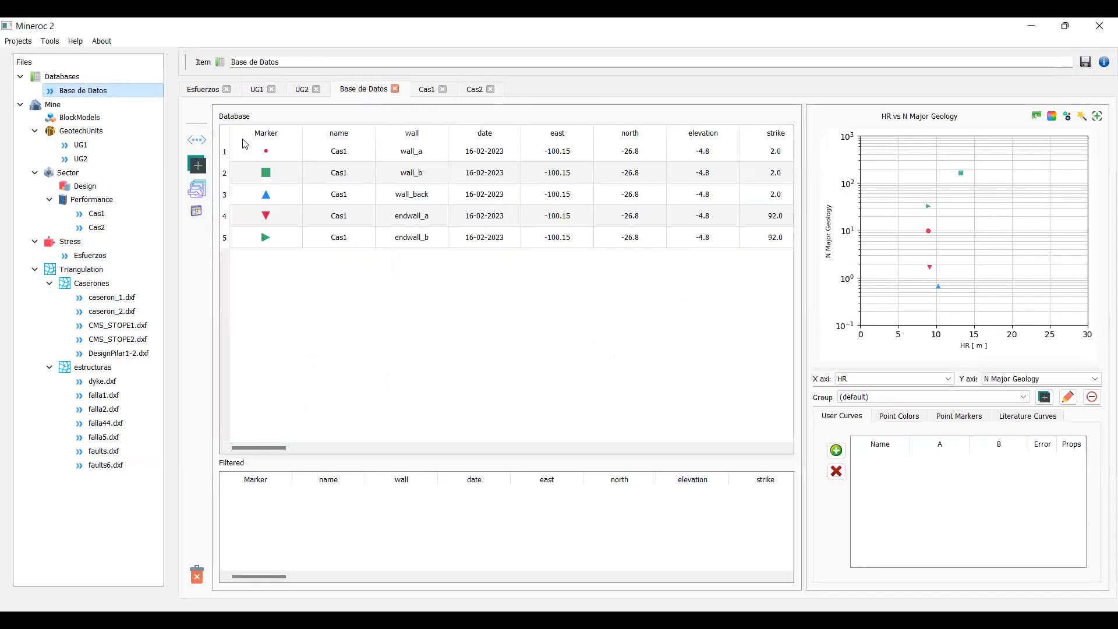
pyautogui.click(198, 168)
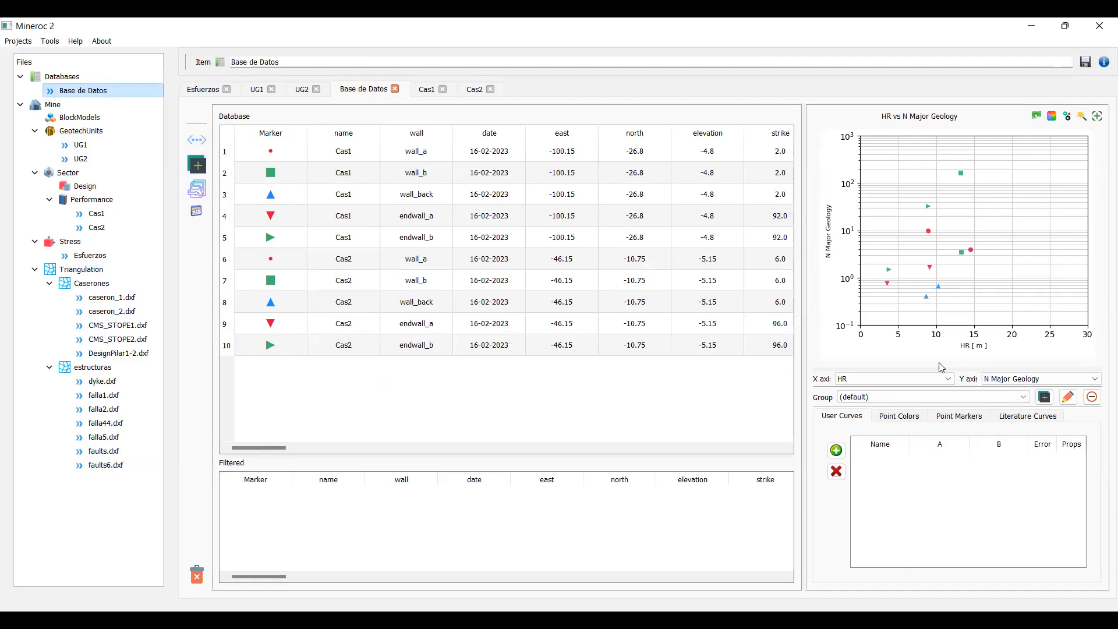
# Step: Add three ELOS point color ranges to the database graph: 0 to 0.5, 0.5 to 1 and 1 to 2
pyautogui.click(915, 419)
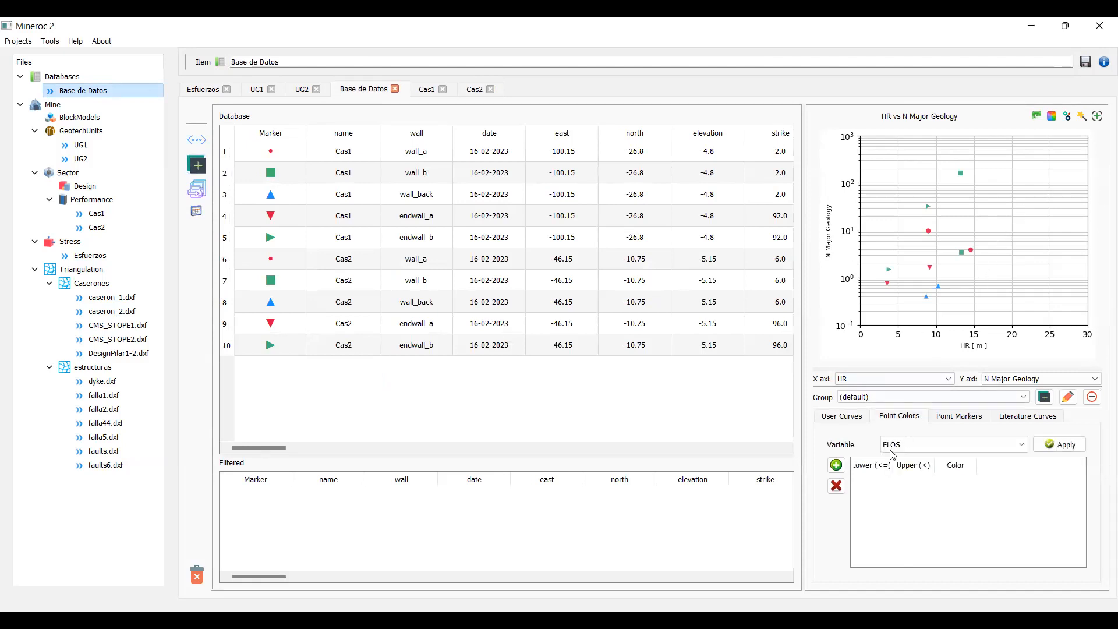
pyautogui.click(837, 466)
pyautogui.click(837, 466)
pyautogui.click(837, 465)
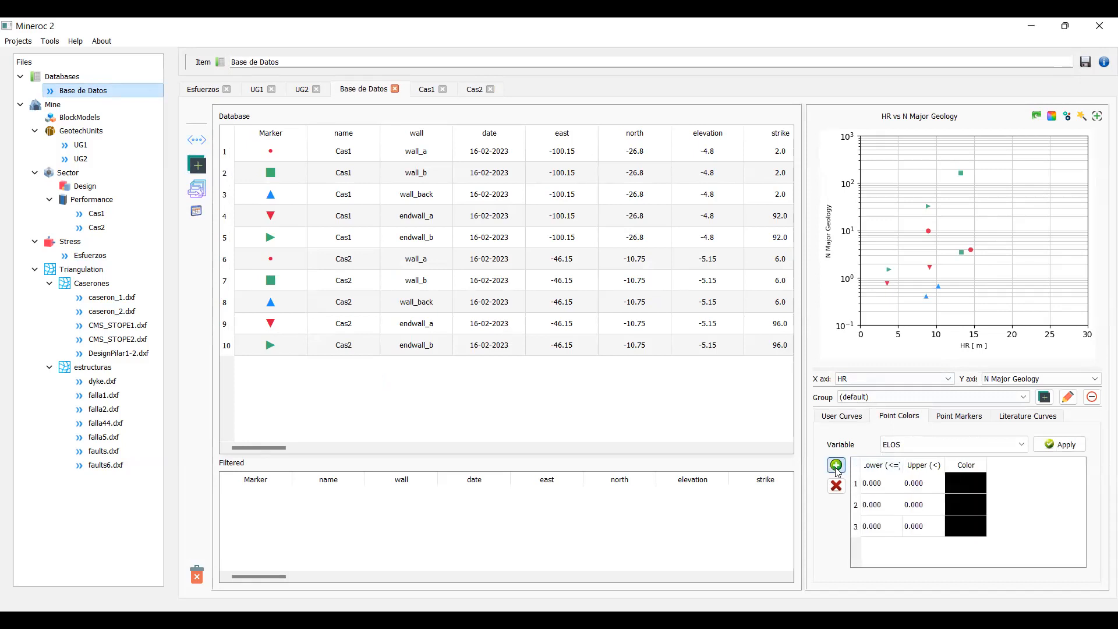
pyautogui.doubleClick(933, 484)
pyautogui.write('0.5')
pyautogui.doubleClick(885, 503)
pyautogui.write('0.5')
pyautogui.press('Tab')
pyautogui.write('1')
pyautogui.press('Tab')
pyautogui.write('1')
pyautogui.press('Tab')
pyautogui.write('2')
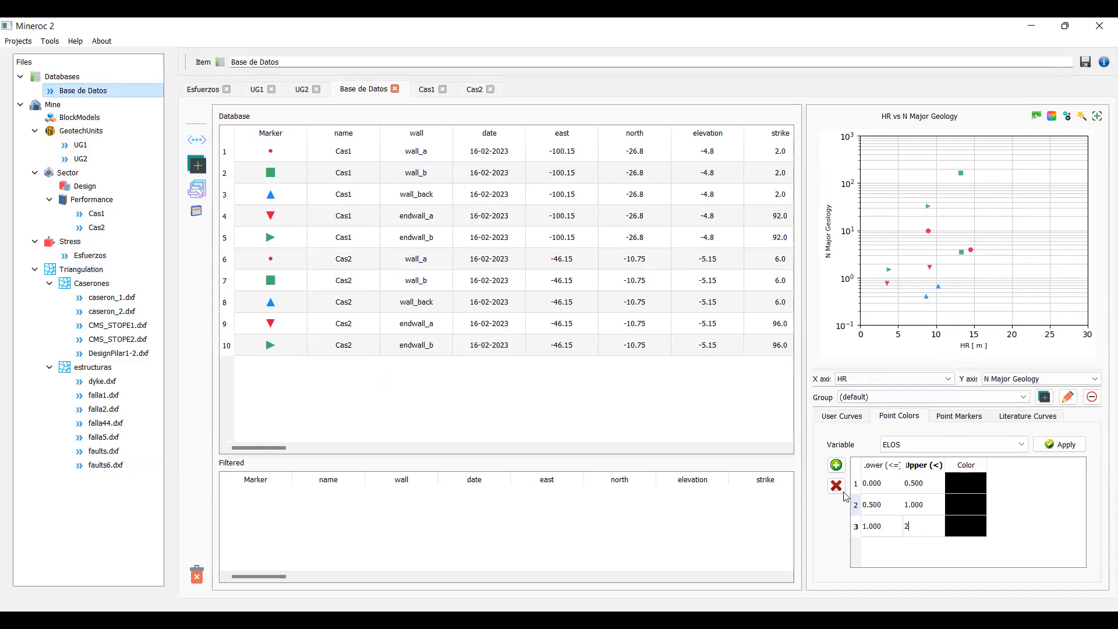
# Step: Add a fourth ELOS point color range from 2 to 99
pyautogui.click(837, 465)
pyautogui.write('2')
pyautogui.press('Tab')
pyautogui.write('99')
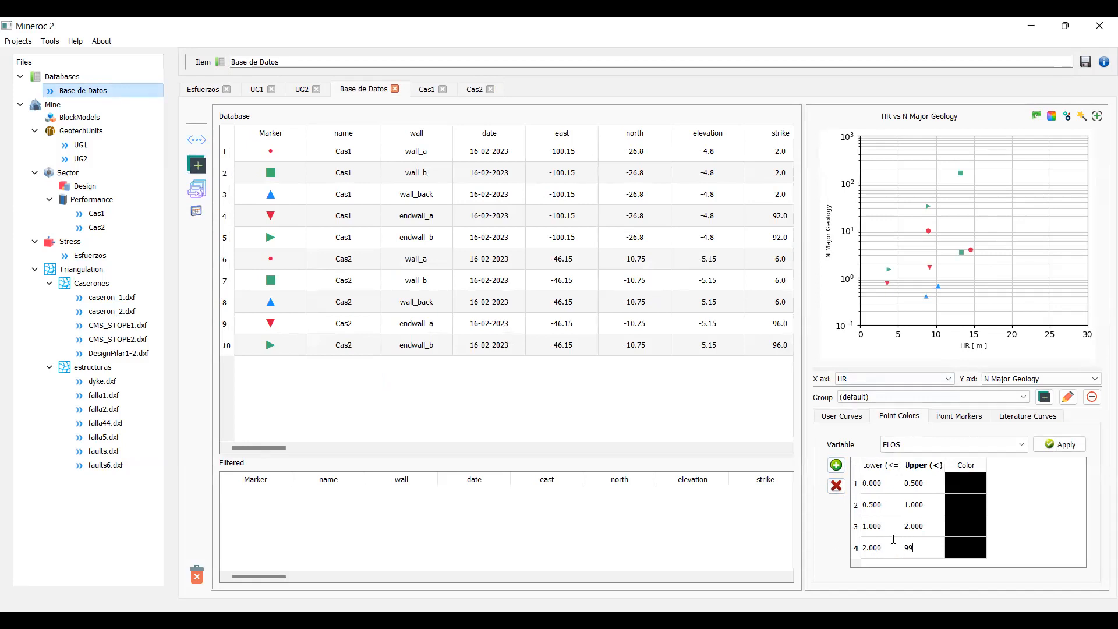
pyautogui.click(1010, 501)
# Step: Color the 0 to 0.5 ELOS range violet-blue and the 0.5 to 1 range green
pyautogui.click(968, 490)
pyautogui.click(967, 490)
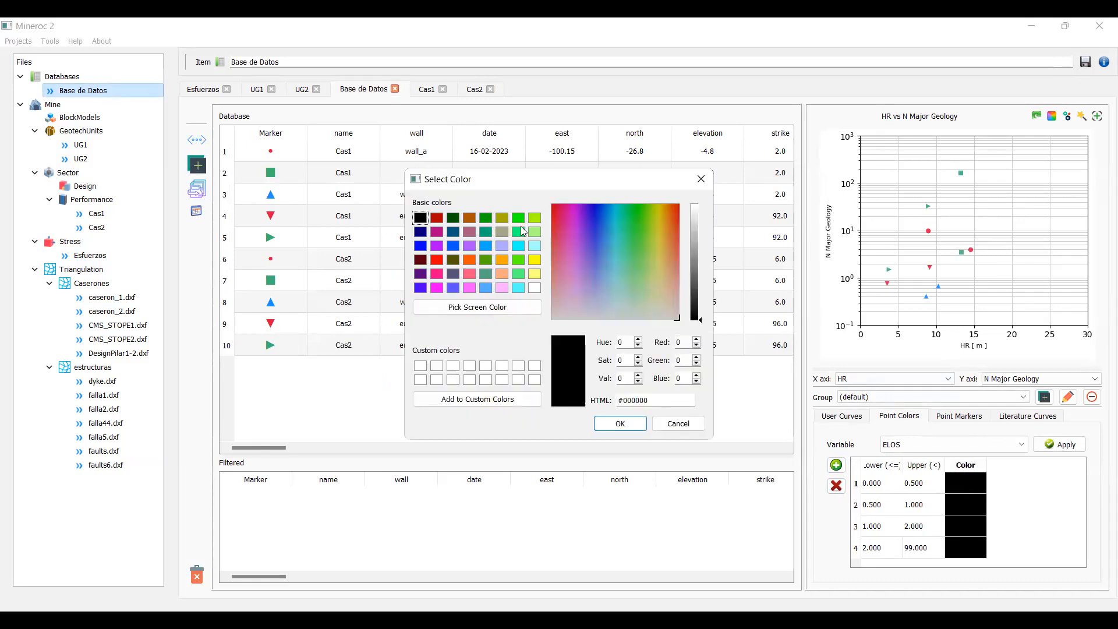
pyautogui.click(419, 288)
pyautogui.click(620, 423)
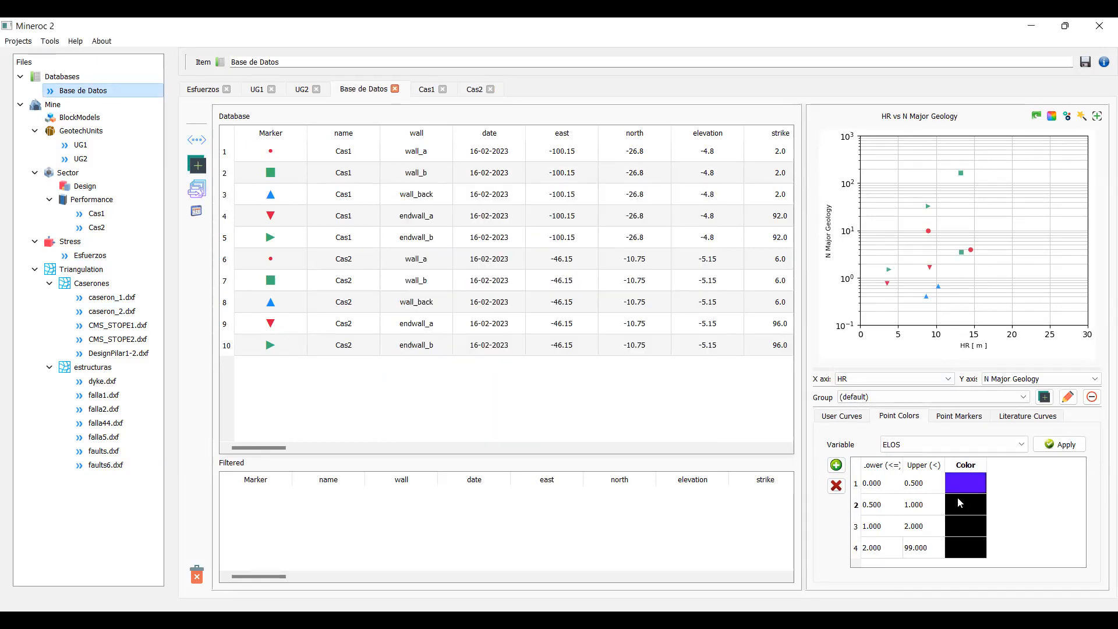
pyautogui.click(959, 503)
pyautogui.click(481, 261)
pyautogui.click(620, 424)
# Step: Color the 1 to 2 ELOS range orange (#ffaa00) and the 2 to 99 range red (#ff0000), and apply the point colors
pyautogui.click(947, 527)
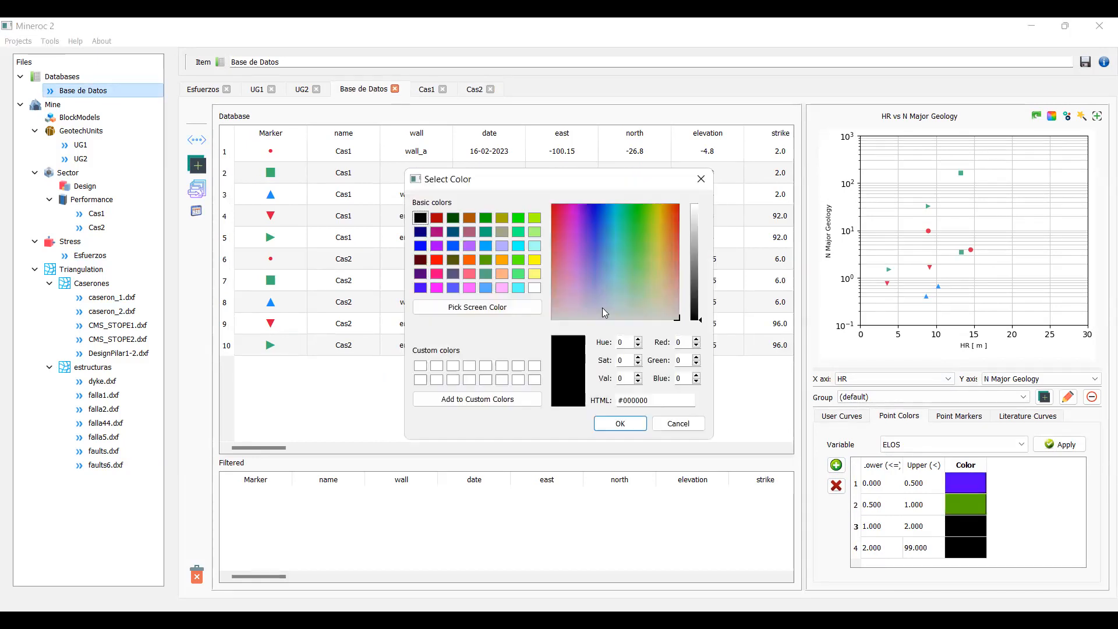
pyautogui.click(502, 259)
pyautogui.click(511, 308)
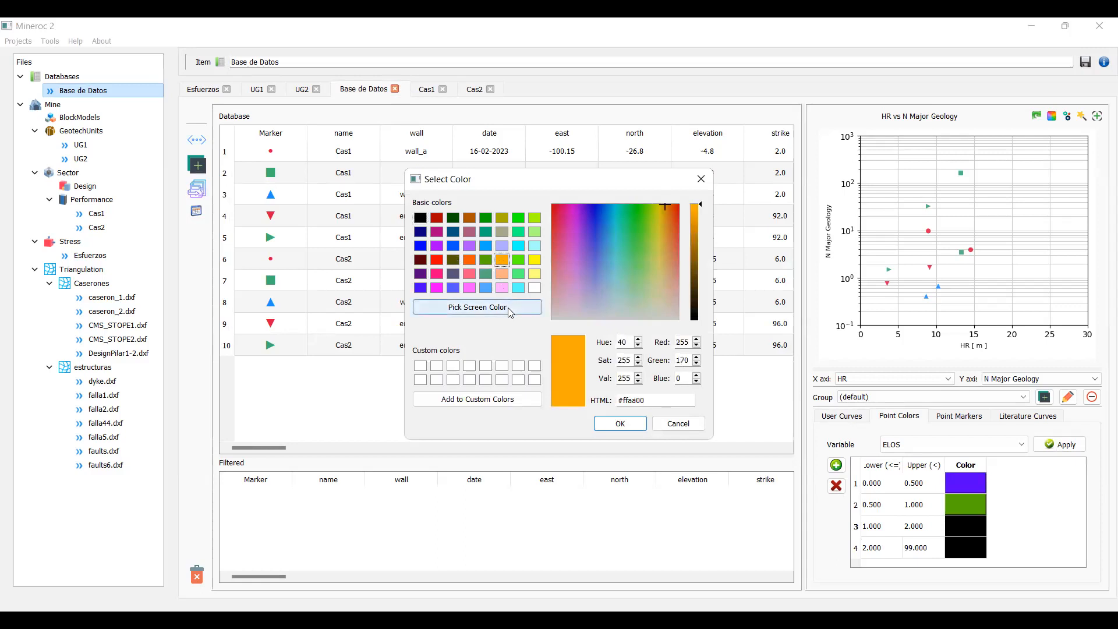
pyautogui.click(505, 260)
pyautogui.click(642, 428)
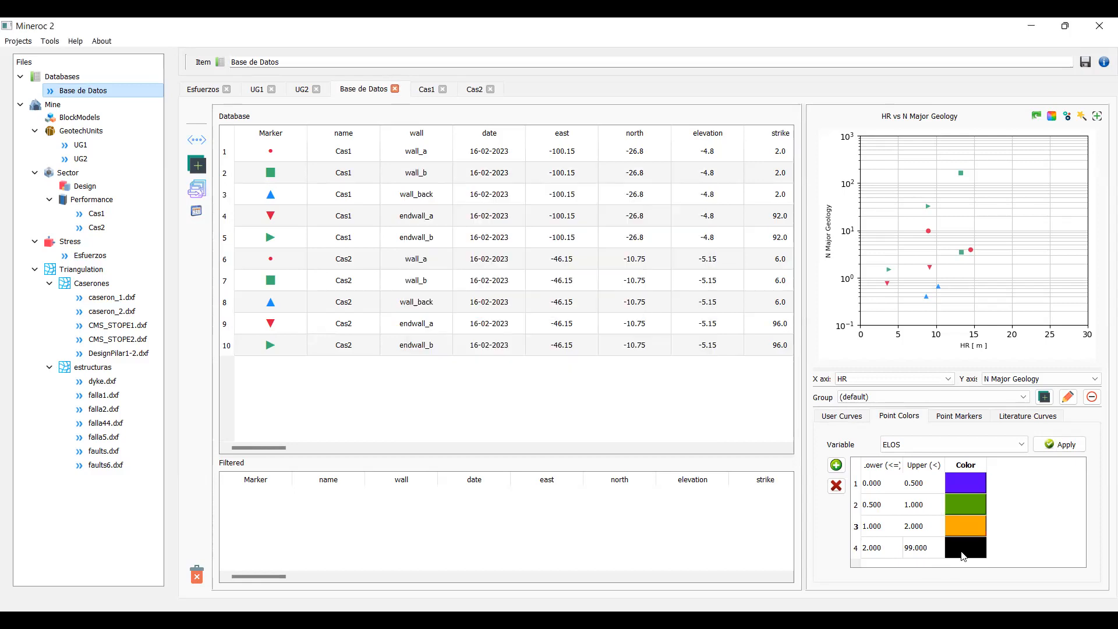
pyautogui.click(964, 549)
pyautogui.click(441, 259)
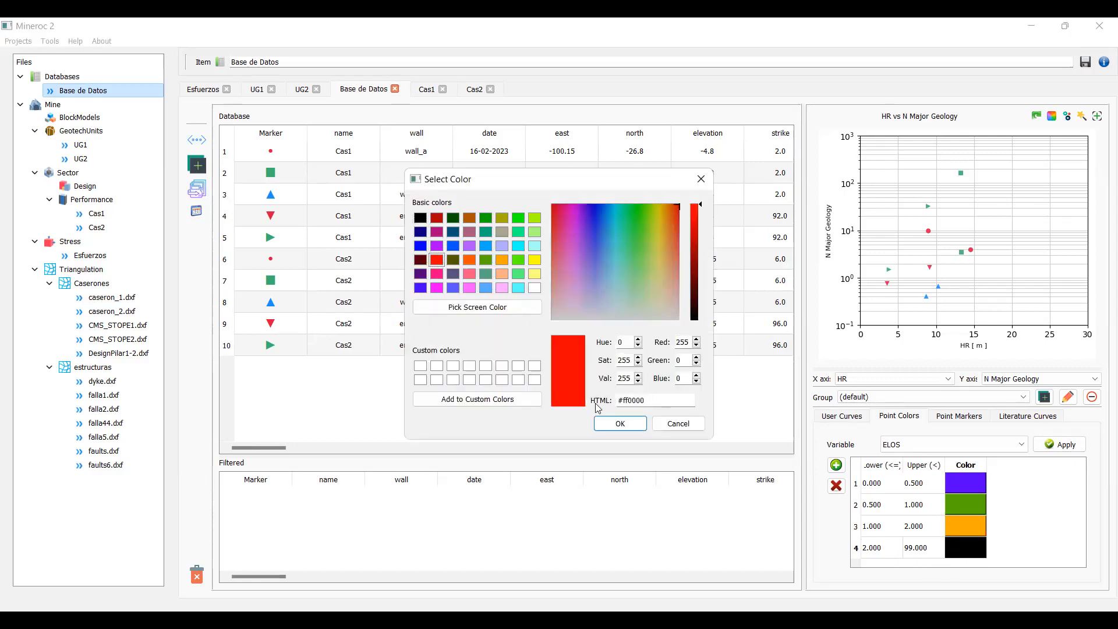
pyautogui.press('Return')
pyautogui.click(1059, 445)
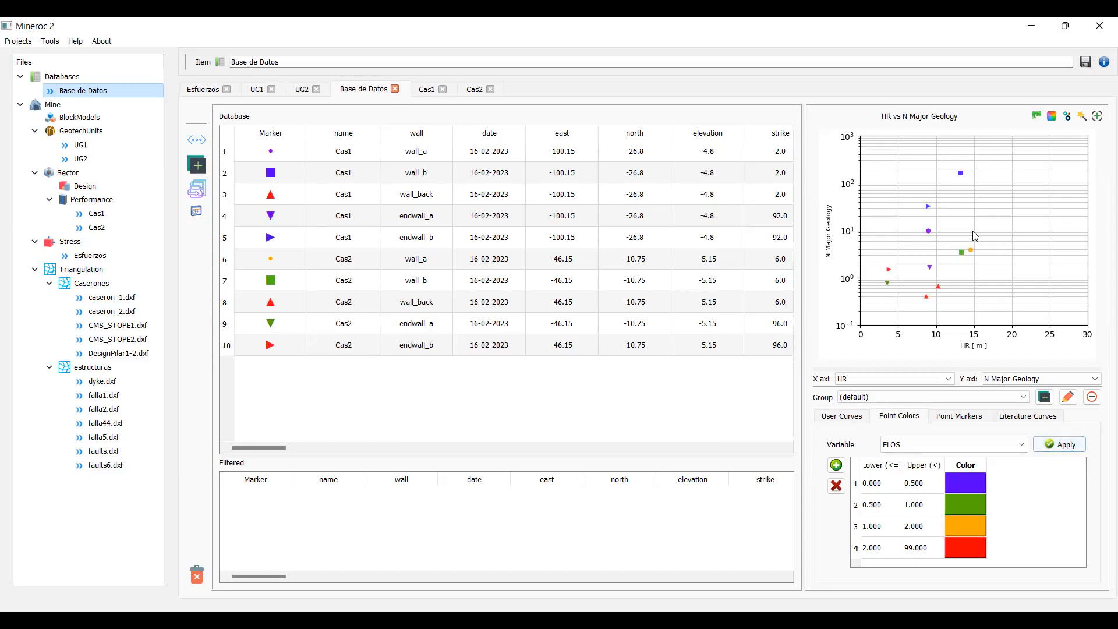
# Step: Add two user curves to the database graph and name them ELOS 0.5 [m] and ELOS 1.0 [m]
pyautogui.click(842, 417)
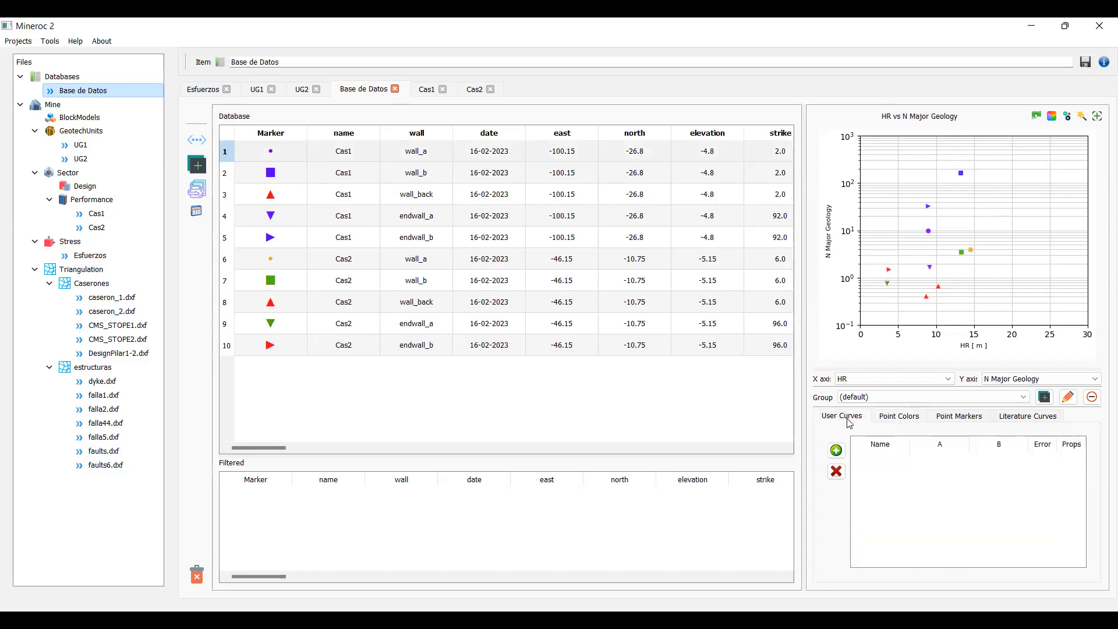
pyautogui.click(837, 453)
pyautogui.click(837, 454)
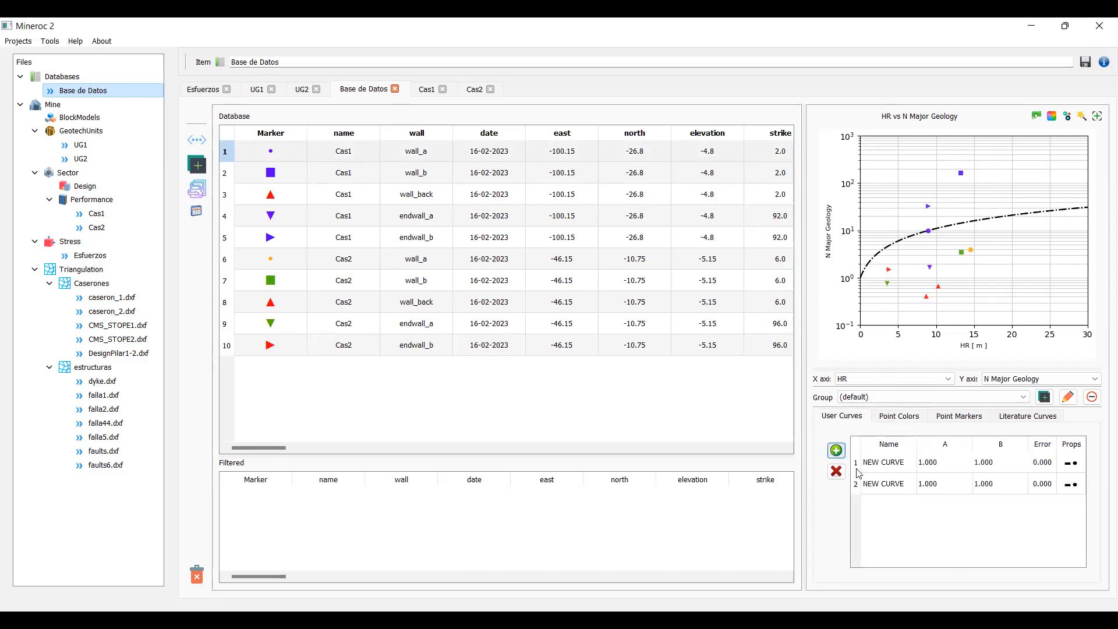
pyautogui.doubleClick(899, 463)
pyautogui.write('ELOS 0.5')
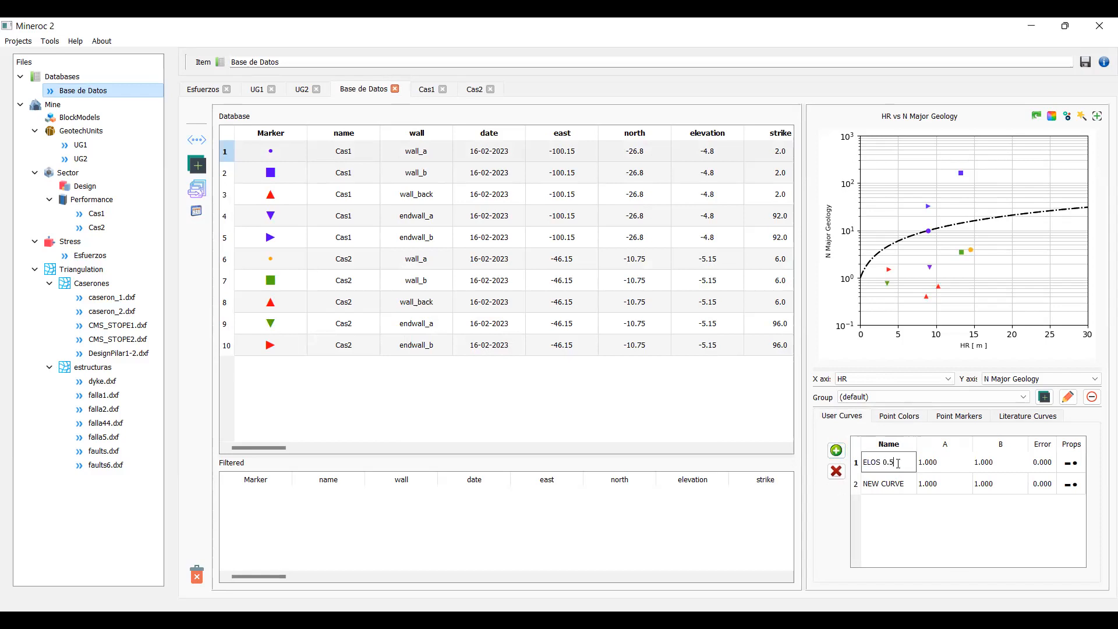
pyautogui.write(' [m]')
pyautogui.doubleClick(895, 484)
pyautogui.write('EL')
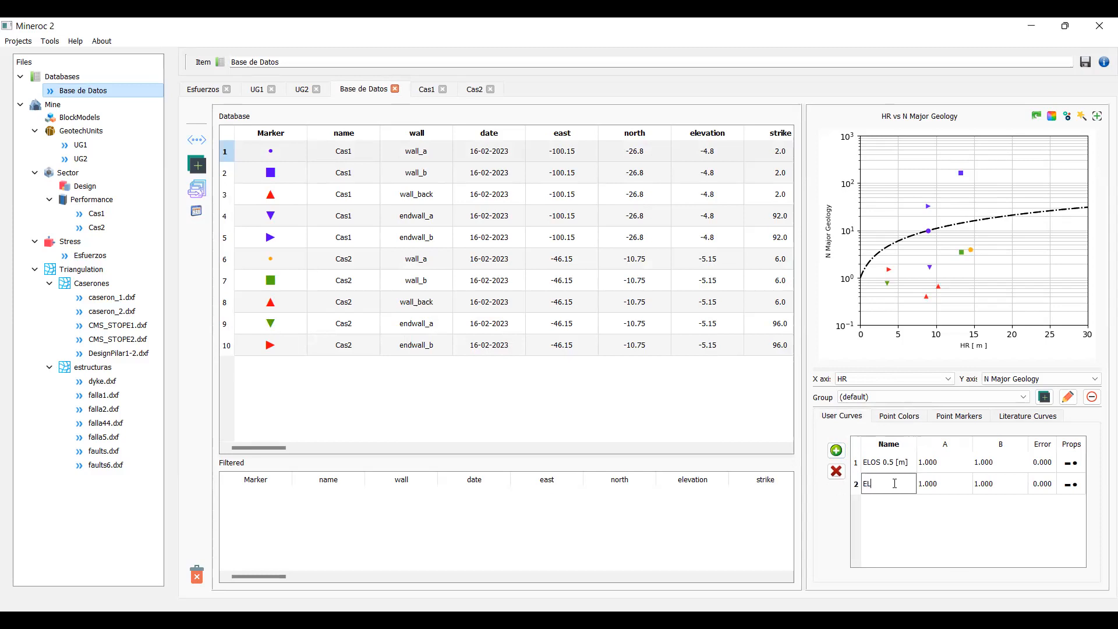
pyautogui.write('OS 1.0 [m]')
pyautogui.click(914, 529)
# Step: Give the ELOS 0.5 [m] curve the formula a*(x^b) and the blue color #0000ff
pyautogui.click(1077, 463)
pyautogui.click(1078, 464)
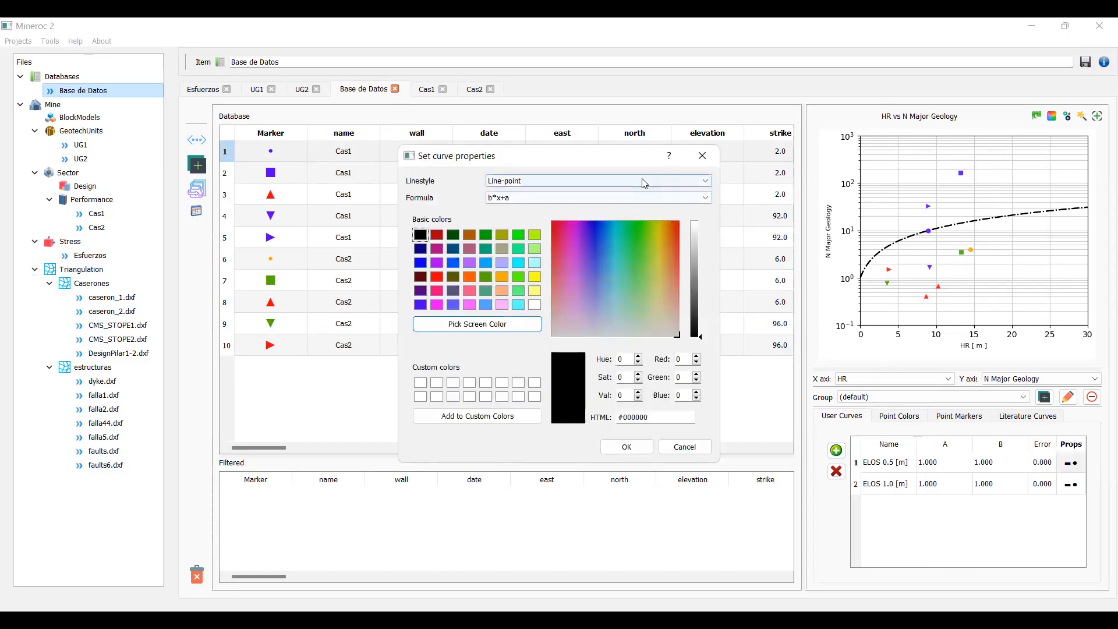
pyautogui.click(641, 181)
pyautogui.click(636, 167)
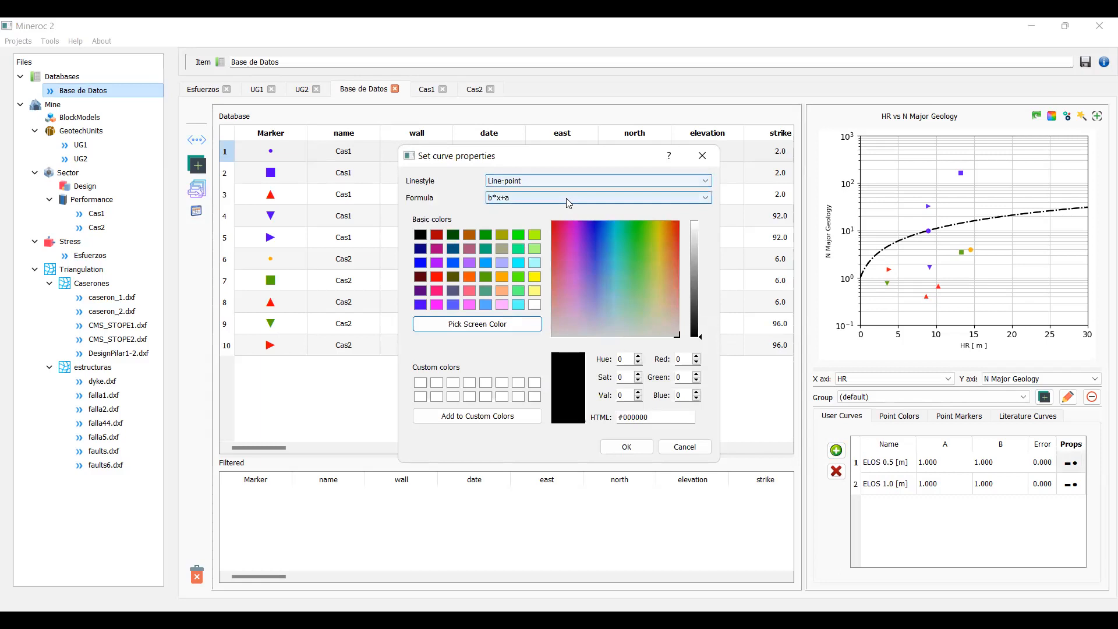
pyautogui.click(530, 215)
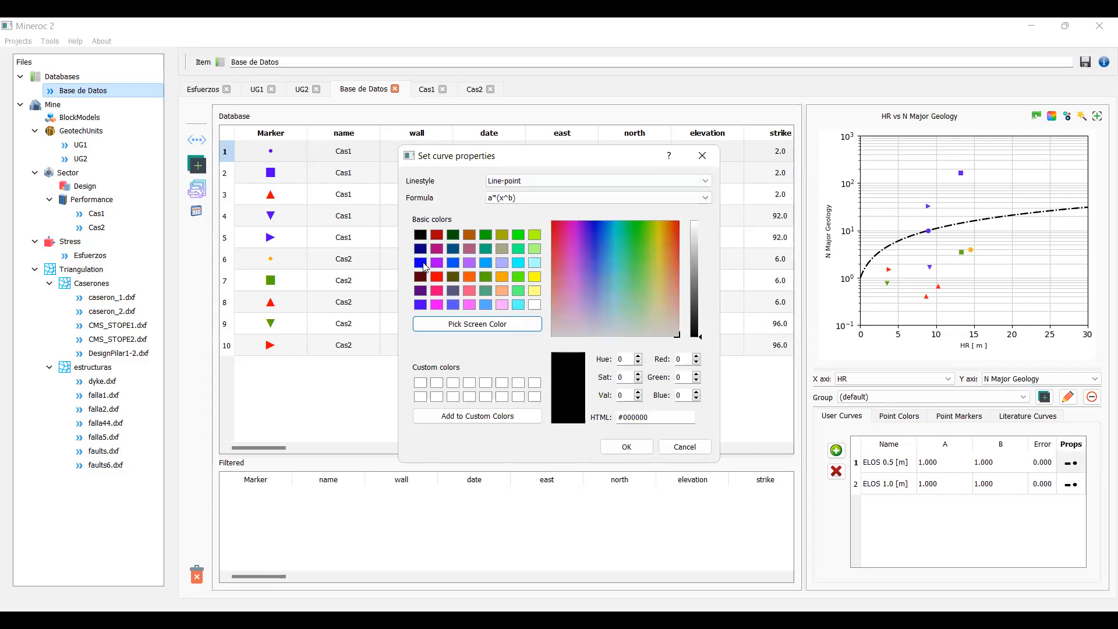
pyautogui.click(425, 265)
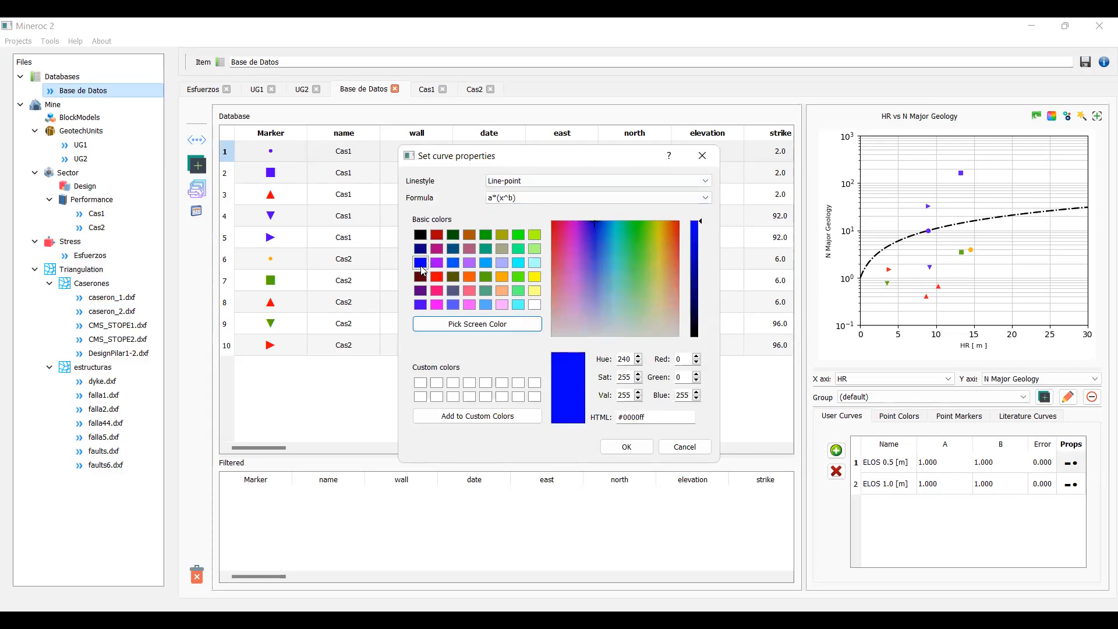
pyautogui.click(608, 453)
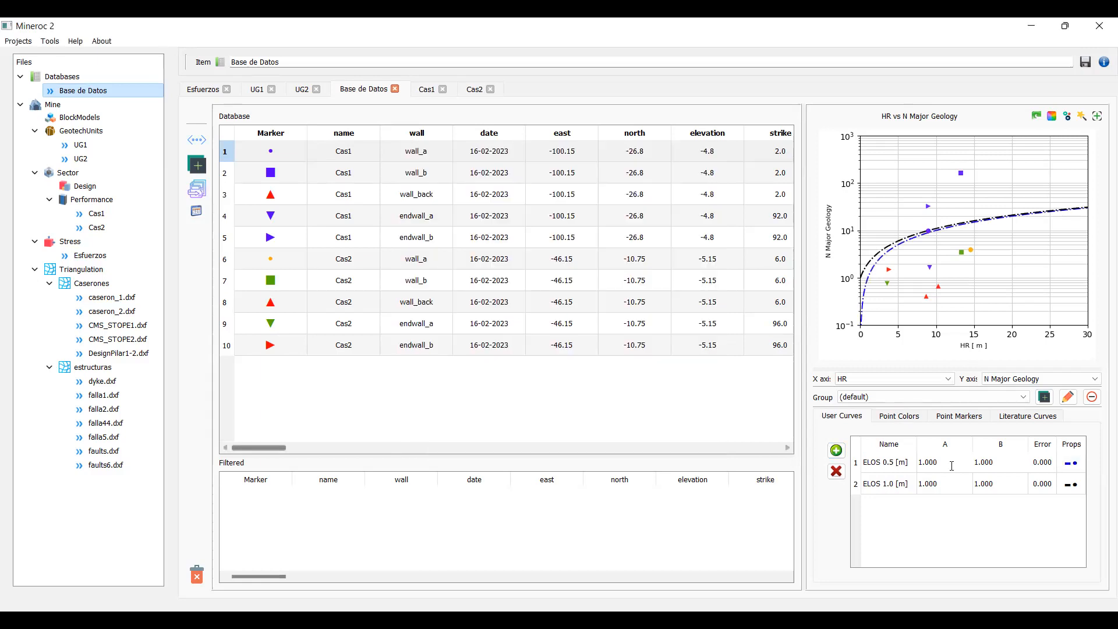
# Step: Set the ELOS 0.5 [m] curve's error parameters to limit 0.5 and variable ELOS
pyautogui.doubleClick(1047, 471)
pyautogui.doubleClick(546, 303)
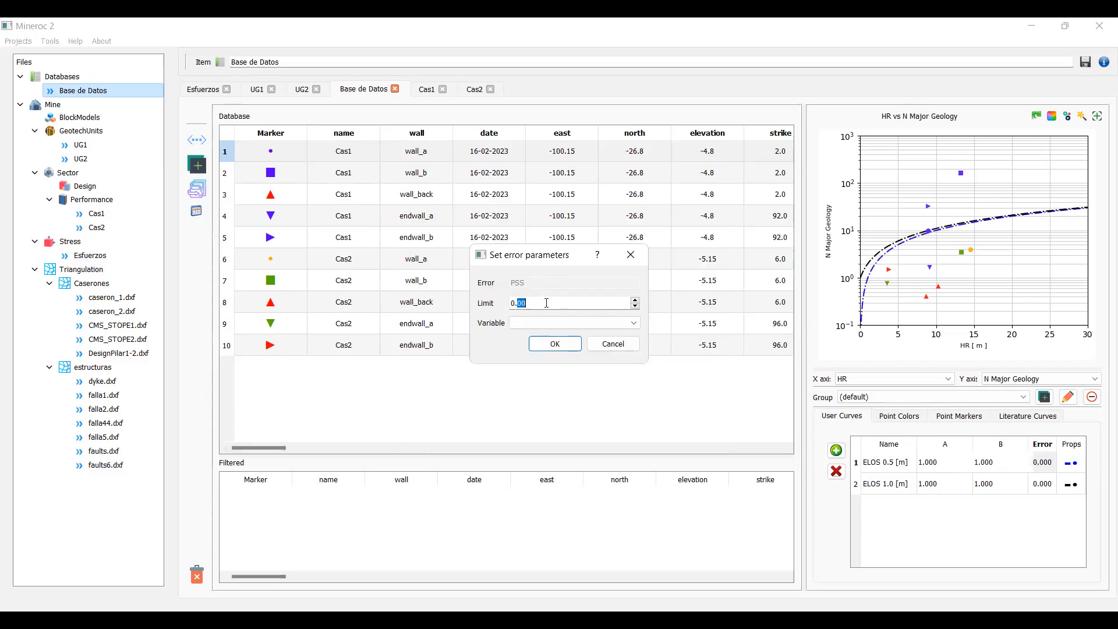
pyautogui.write('5')
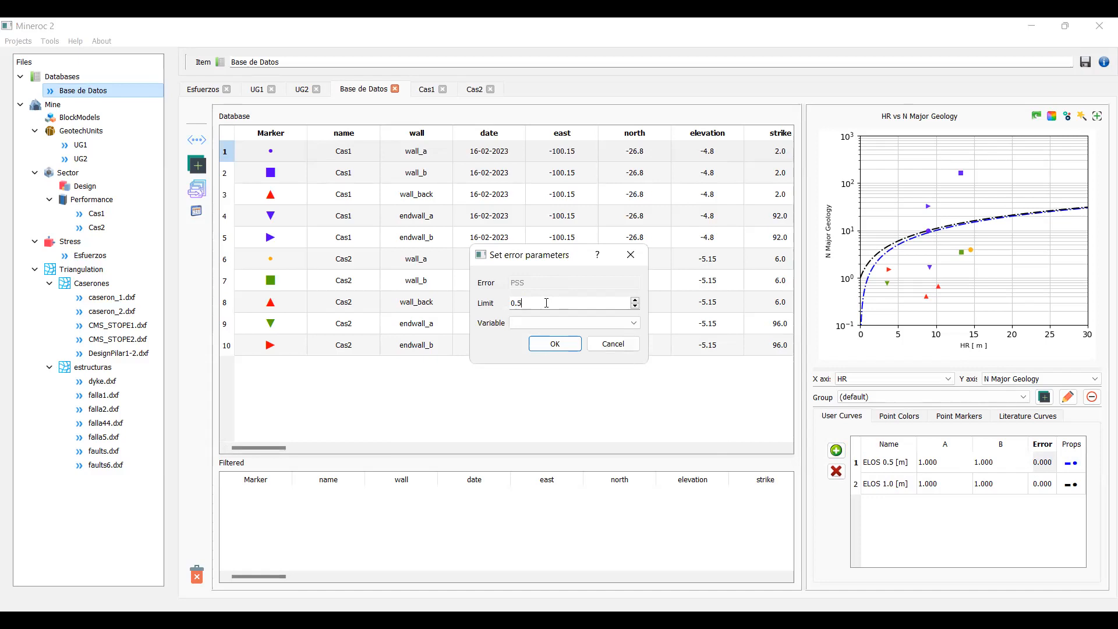
pyautogui.click(586, 324)
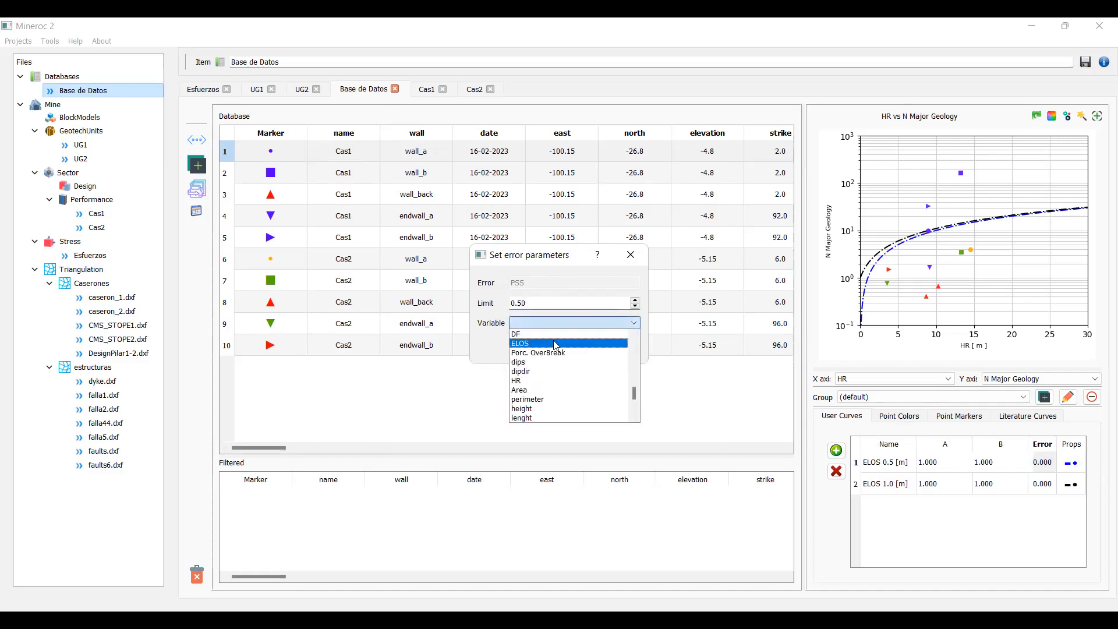
pyautogui.click(554, 343)
pyautogui.click(554, 348)
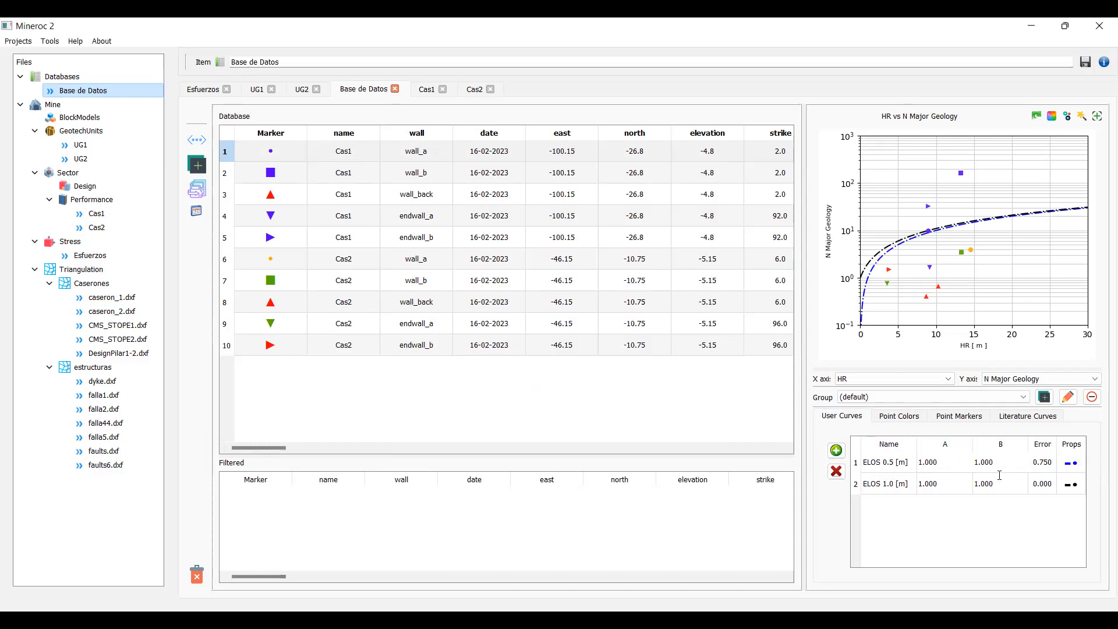
# Step: Set the ELOS 0.5 [m] curve's B coefficient to 1.8 and its A coefficient to 0.05
pyautogui.doubleClick(1011, 466)
pyautogui.write('8')
pyautogui.click(955, 467)
pyautogui.tripleClick(948, 467)
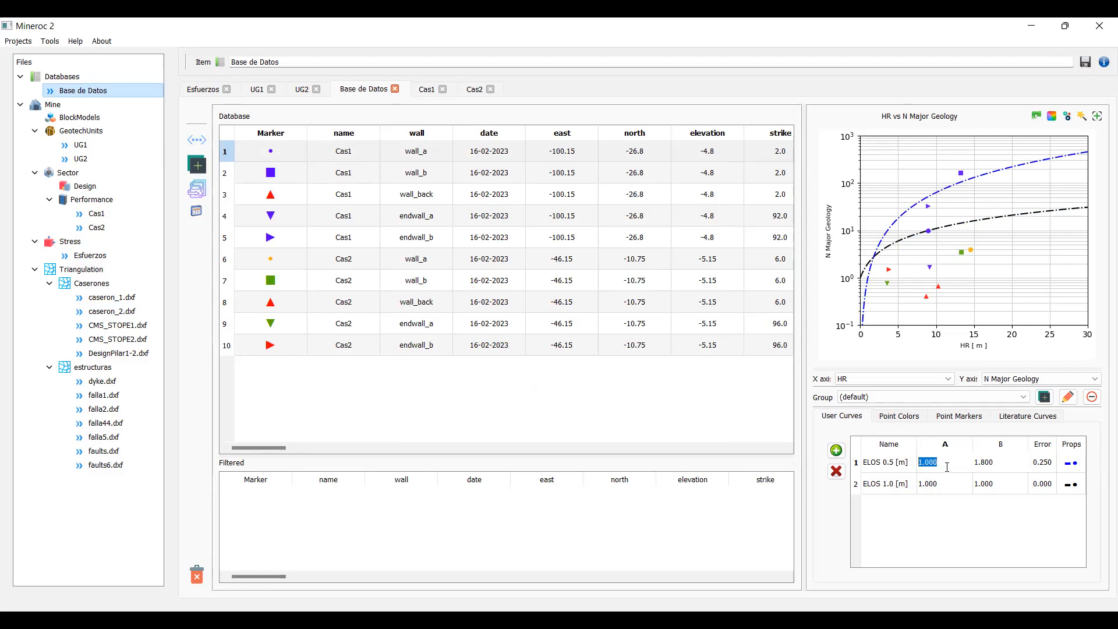
pyautogui.write('0')
pyautogui.scroll(1, 947, 467)
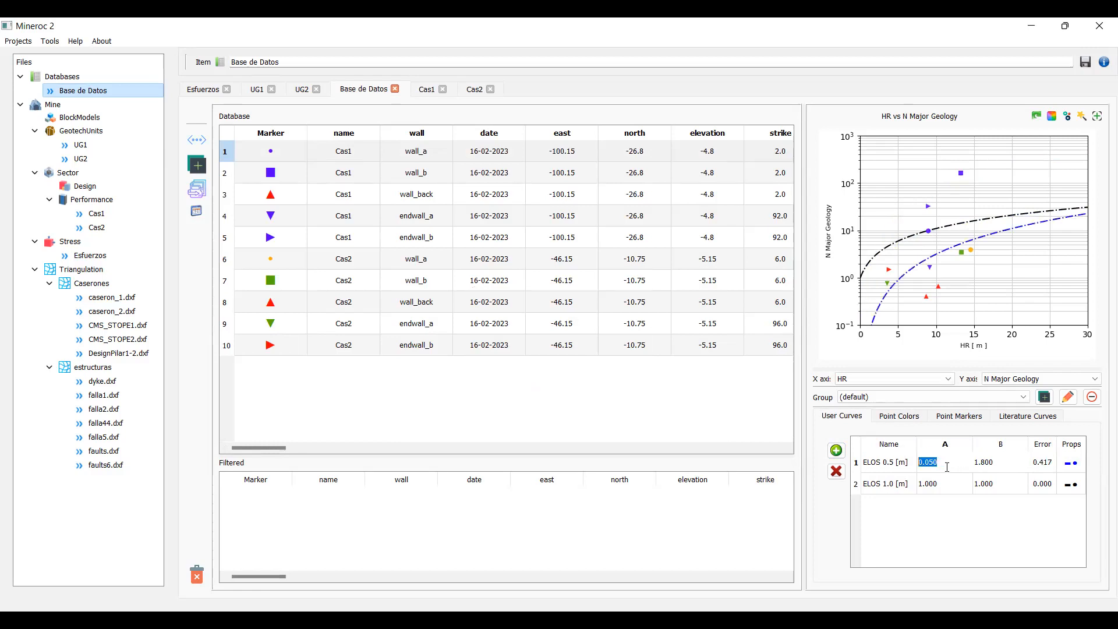
pyautogui.scroll(-1, 947, 467)
pyautogui.scroll(1, 951, 468)
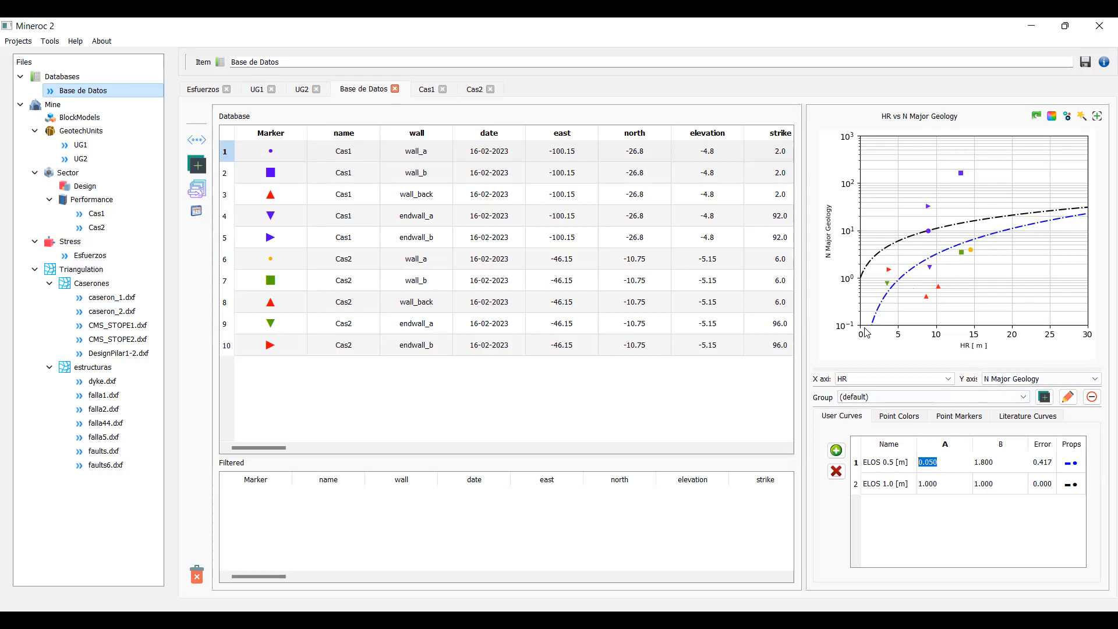
# Step: Raise and lower the ELOS 0.5 [m] curve's A coefficient in small increments to fit the points, settling on 0.150
pyautogui.press('Up')
pyautogui.press('Up')
pyautogui.press('Up')
pyautogui.press('Up')
pyautogui.press('Up')
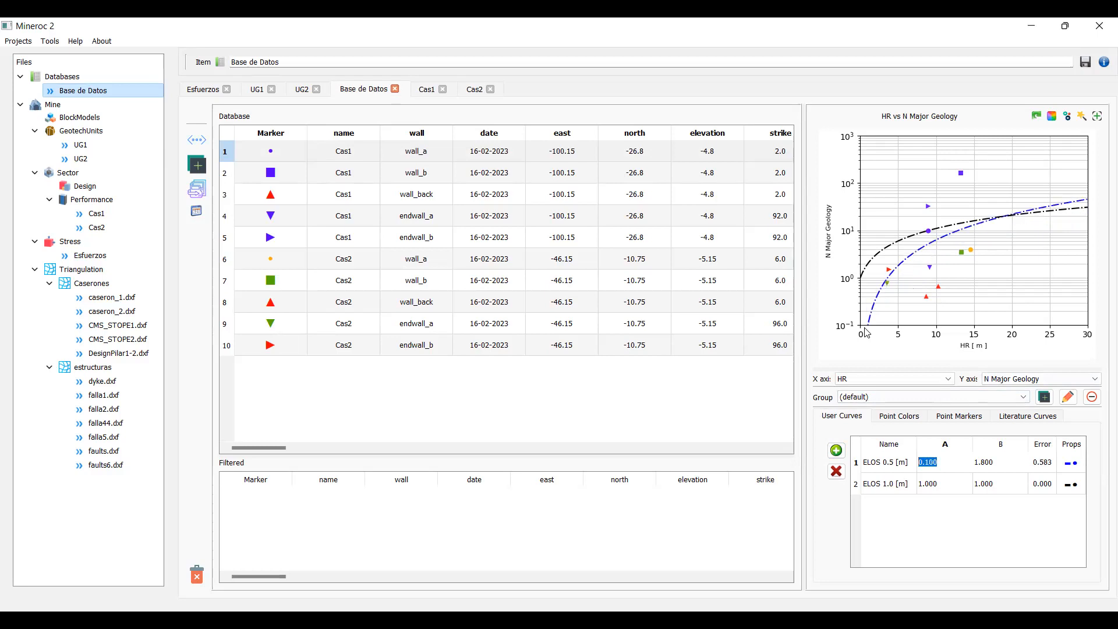
pyautogui.press('Up')
pyautogui.press('Up')
pyautogui.press('Up')
pyautogui.press('Up')
pyautogui.press('Up')
pyautogui.press('Up')
pyautogui.press('Up')
pyautogui.press('Up')
pyautogui.press('Up')
pyautogui.press('Up')
pyautogui.press('Up')
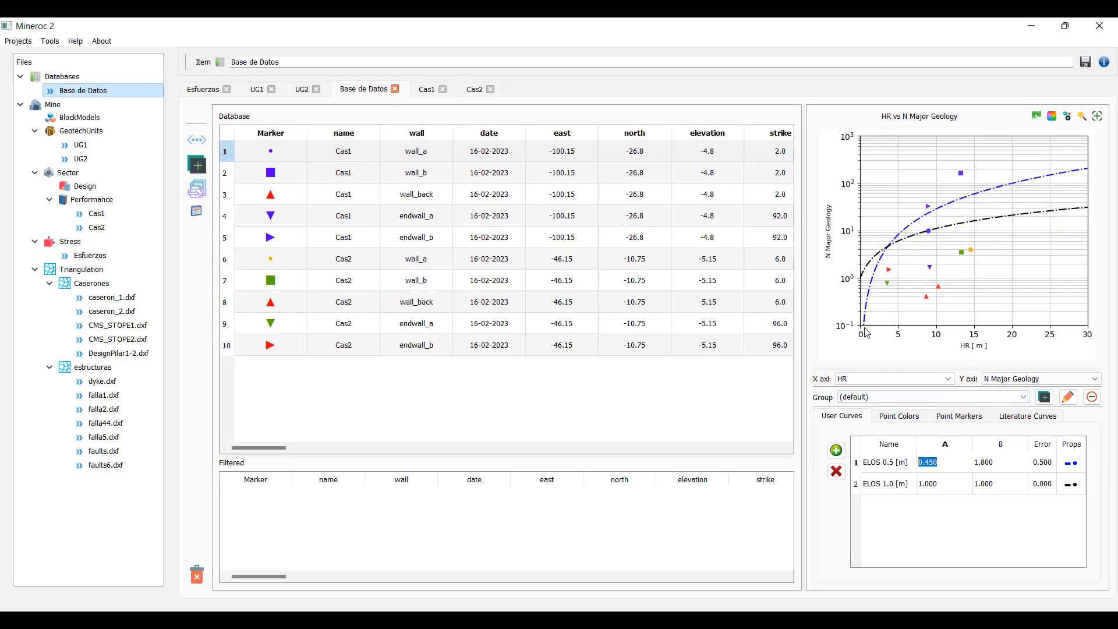
pyautogui.press('Up')
pyautogui.press('Up')
pyautogui.press('Up')
pyautogui.press('Up')
pyautogui.press('Up')
pyautogui.press('Up')
pyautogui.press('Up')
pyautogui.press('Up')
pyautogui.press('Up')
pyautogui.press('Up')
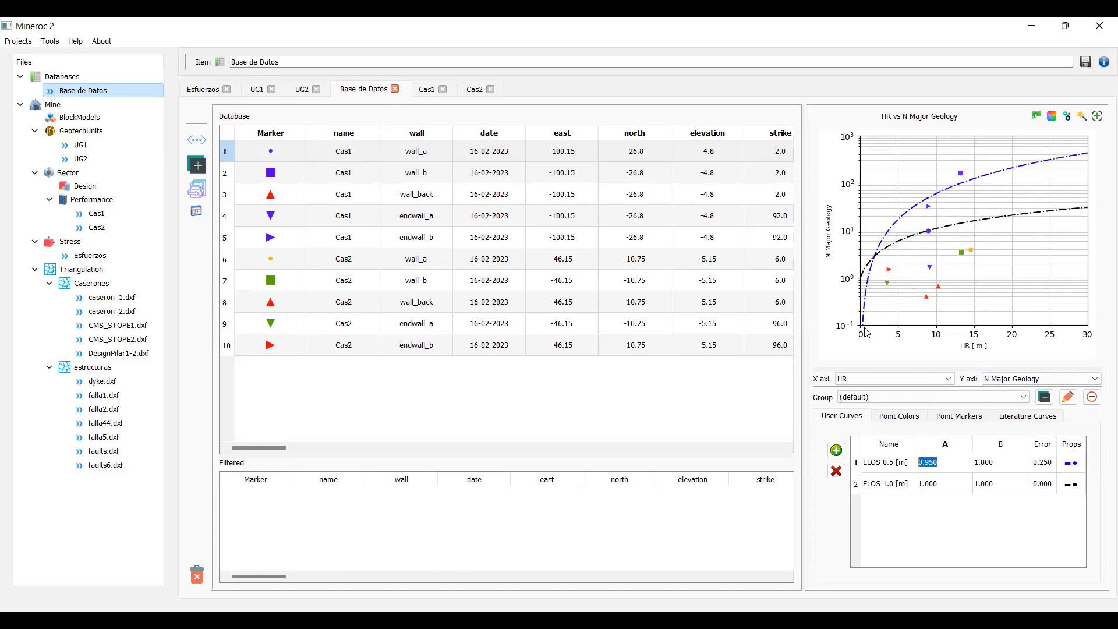
pyautogui.press('Up')
pyautogui.press('Up')
pyautogui.press('Up')
pyautogui.press('Up')
pyautogui.press('Up')
pyautogui.press('Up')
pyautogui.press('Up')
pyautogui.press('Up')
pyautogui.press('Up')
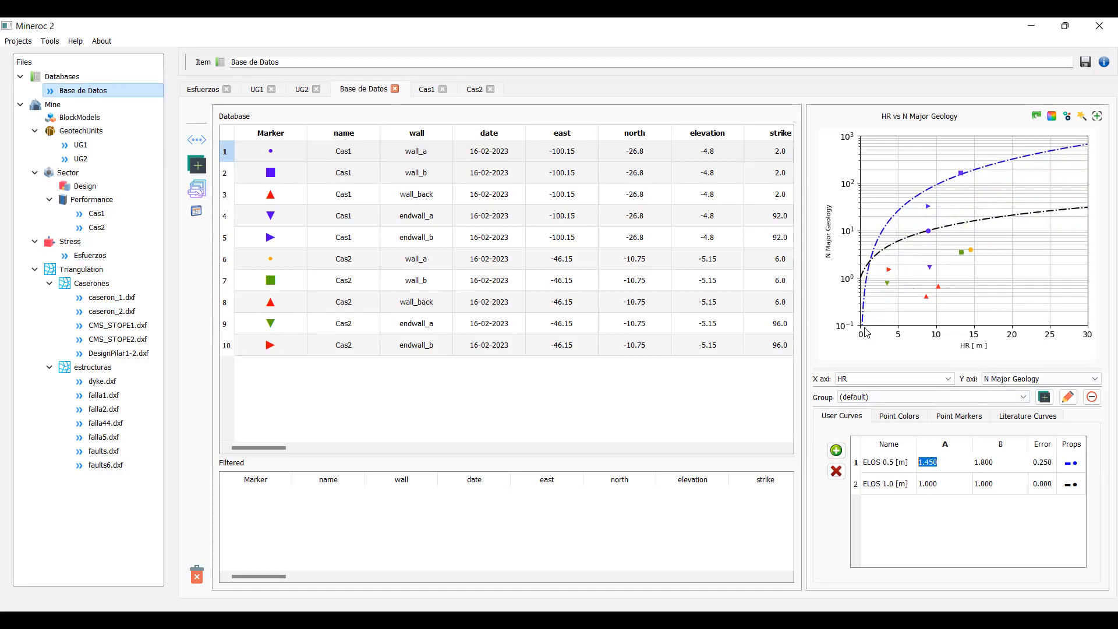
pyautogui.press('Down')
pyautogui.press('Down')
pyautogui.press('Down')
pyautogui.press('Down')
pyautogui.press('Down')
pyautogui.press('Down')
pyautogui.press('Down')
pyautogui.press('Down')
pyautogui.press('Down')
pyautogui.press('Down')
pyautogui.press('Down')
pyautogui.press('Down')
pyautogui.press('Down')
pyautogui.press('Down')
pyautogui.press('Down')
pyautogui.press('Down')
pyautogui.press('Down')
pyautogui.press('Down')
pyautogui.press('Down')
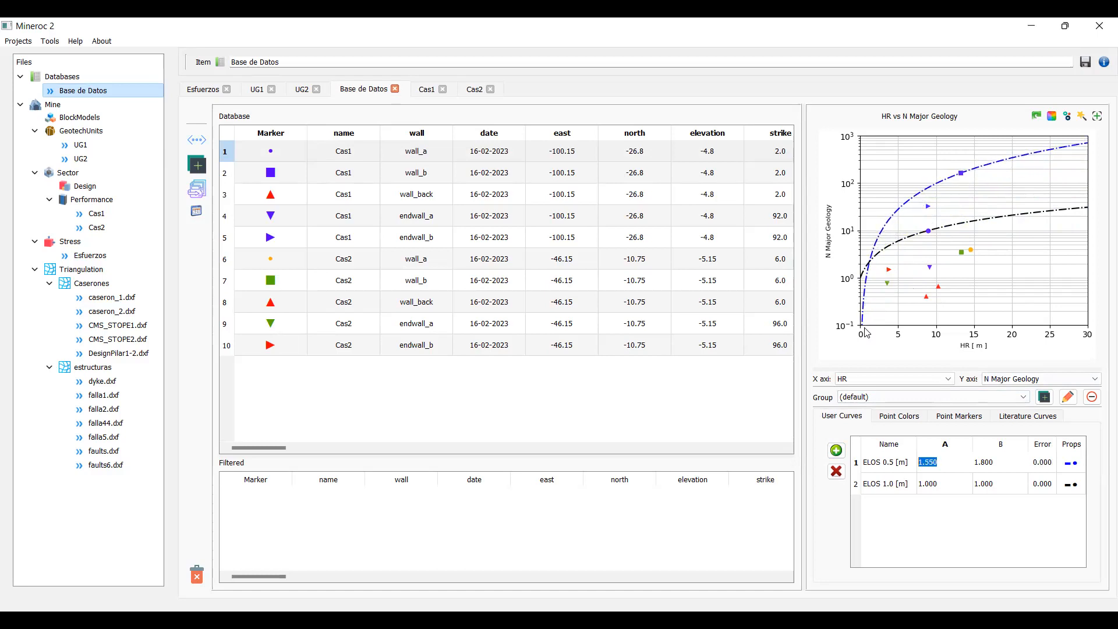
pyautogui.press('Down')
pyautogui.press('Down')
pyautogui.press('Down')
pyautogui.press('Down')
pyautogui.press('Down')
pyautogui.press('Down')
pyautogui.press('Down')
pyautogui.press('Down')
pyautogui.press('Down')
pyautogui.press('Down')
pyautogui.press('Down')
pyautogui.press('Down')
pyautogui.press('Down')
pyautogui.press('Down')
pyautogui.press('Down')
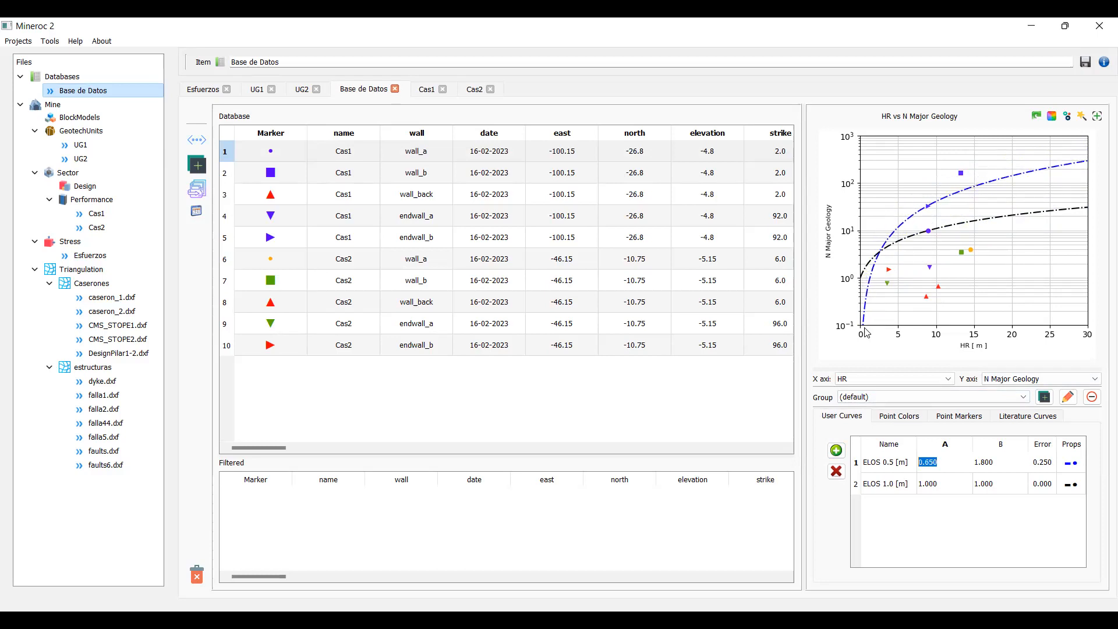
pyautogui.press('Up')
pyautogui.press('Up')
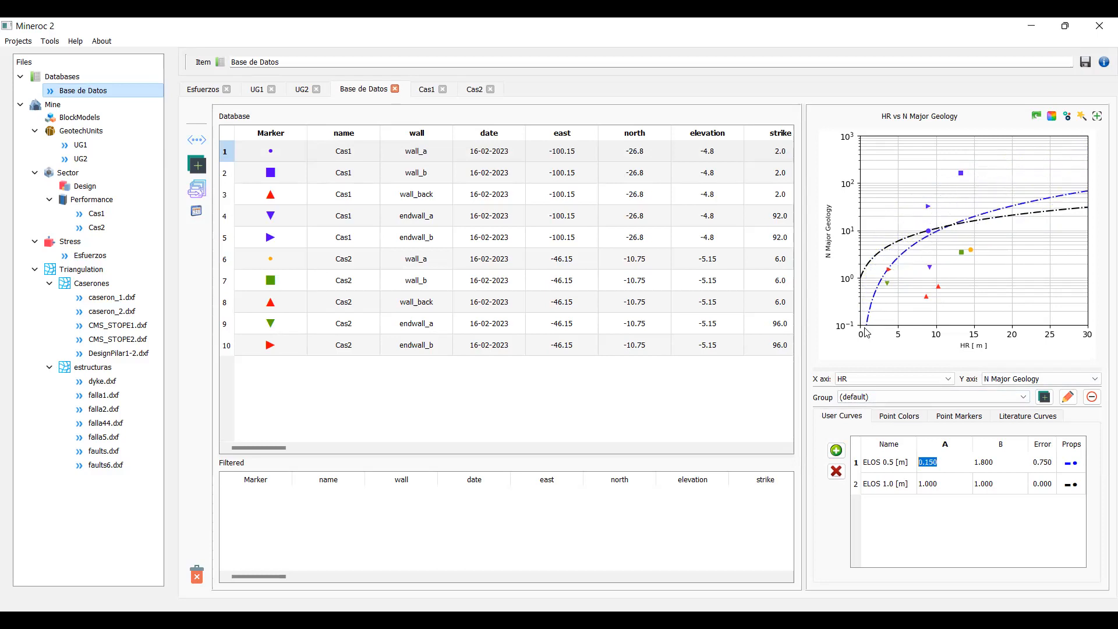
pyautogui.press('Down')
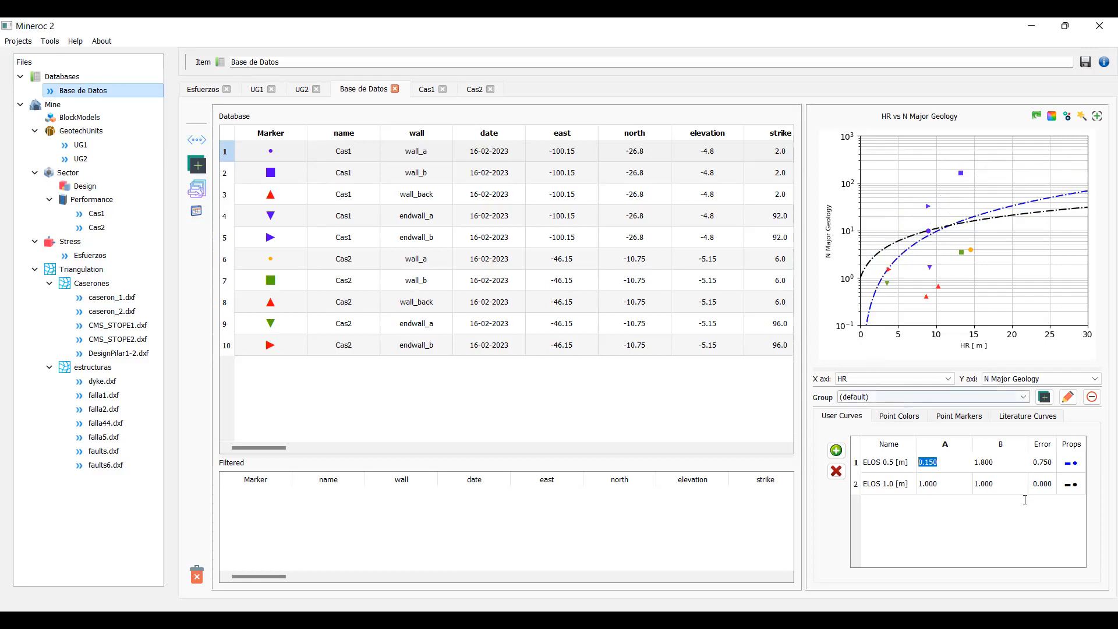
# Step: Color the ELOS 1.0 [m] curve red (#ff0000)
pyautogui.click(1071, 486)
pyautogui.doubleClick(1070, 488)
pyautogui.click(437, 277)
pyautogui.click(627, 447)
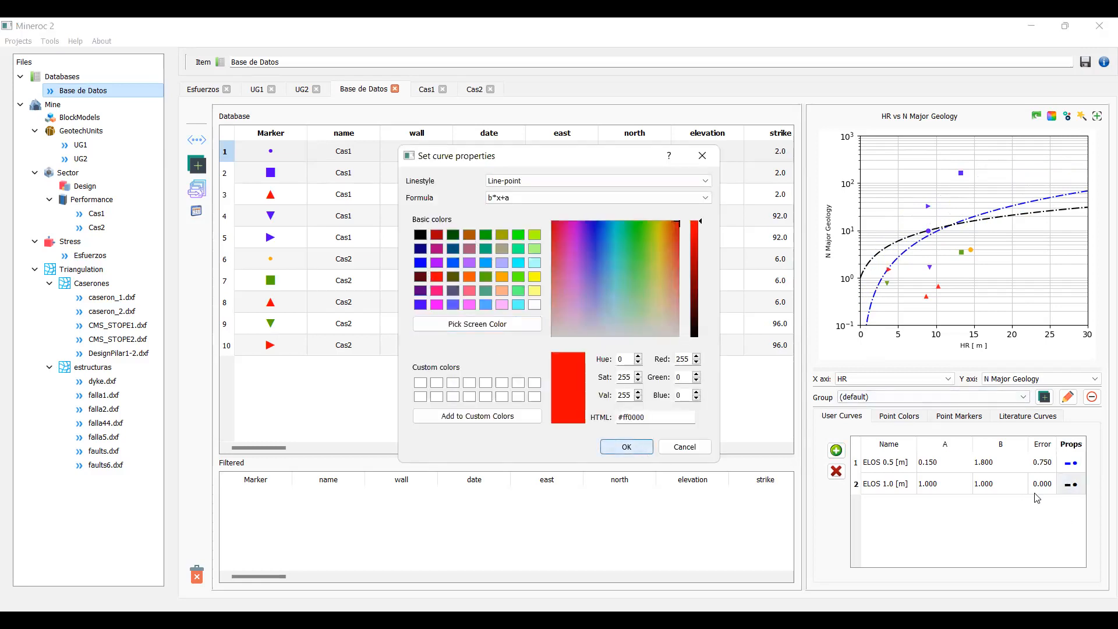
# Step: Set the ELOS 1.0 [m] curve's error parameters to limit 2 and variable ELOS
pyautogui.doubleClick(1042, 484)
pyautogui.doubleClick(518, 302)
pyautogui.write('2')
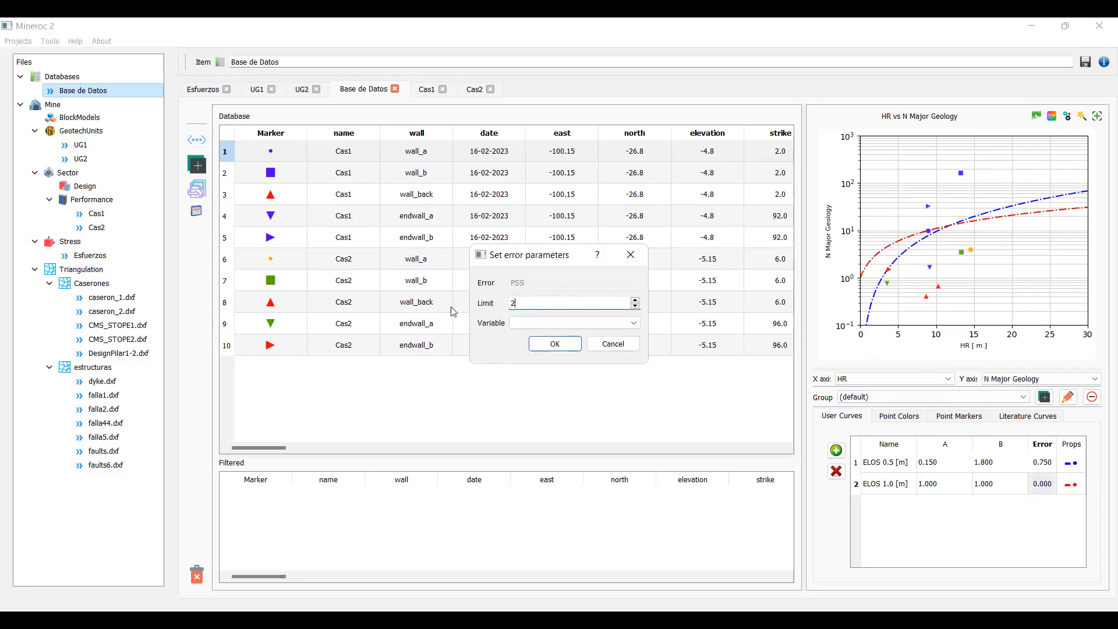
pyautogui.click(537, 330)
pyautogui.click(540, 346)
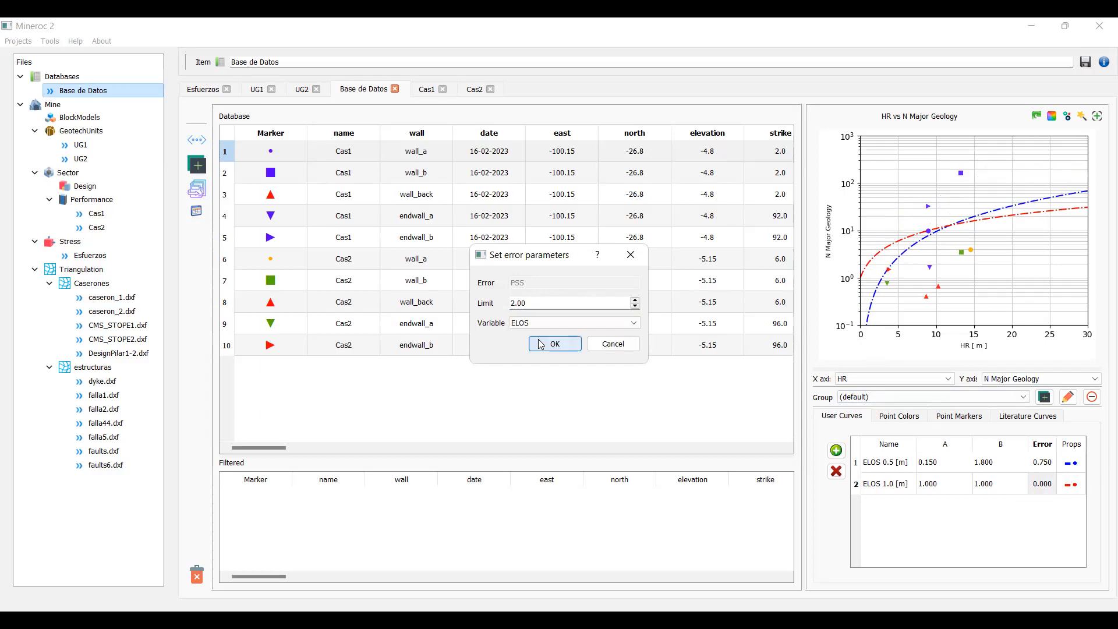
pyautogui.click(556, 344)
# Step: Set the ELOS 1.0 [m] curve's B coefficient to 1.8 and its A coefficient to 0
pyautogui.doubleClick(1001, 487)
pyautogui.write('1.8')
pyautogui.doubleClick(955, 483)
pyautogui.write('0')
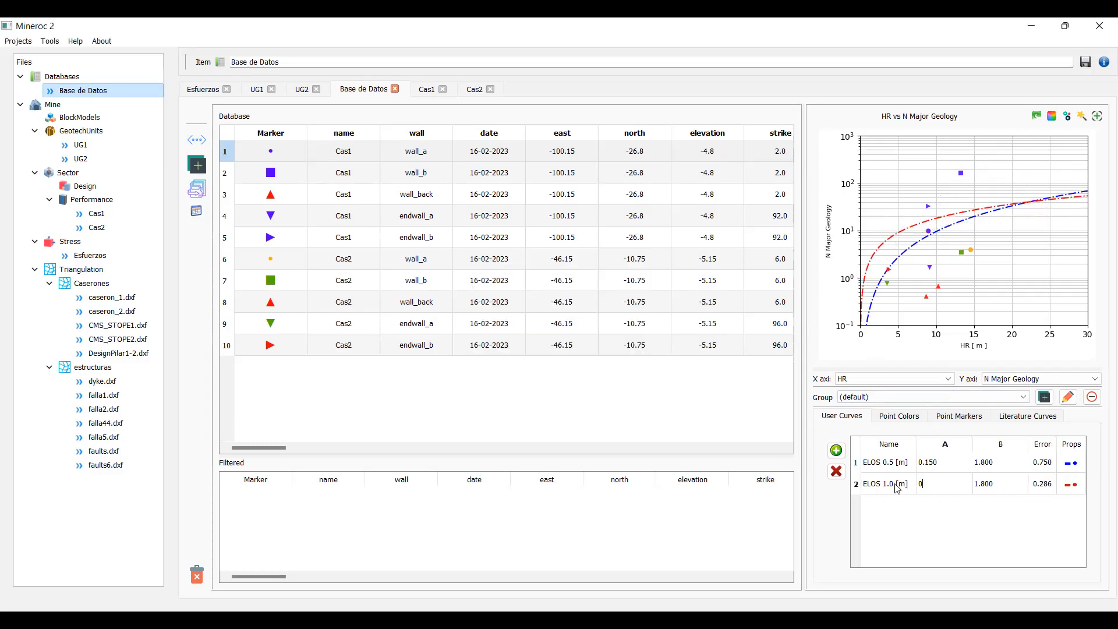
pyautogui.press('Up')
pyautogui.press('Down')
# Step: Change the ELOS 1.0 [m] curve from the linear to the power formula and adjust its A coefficient to 0.050
pyautogui.doubleClick(1071, 485)
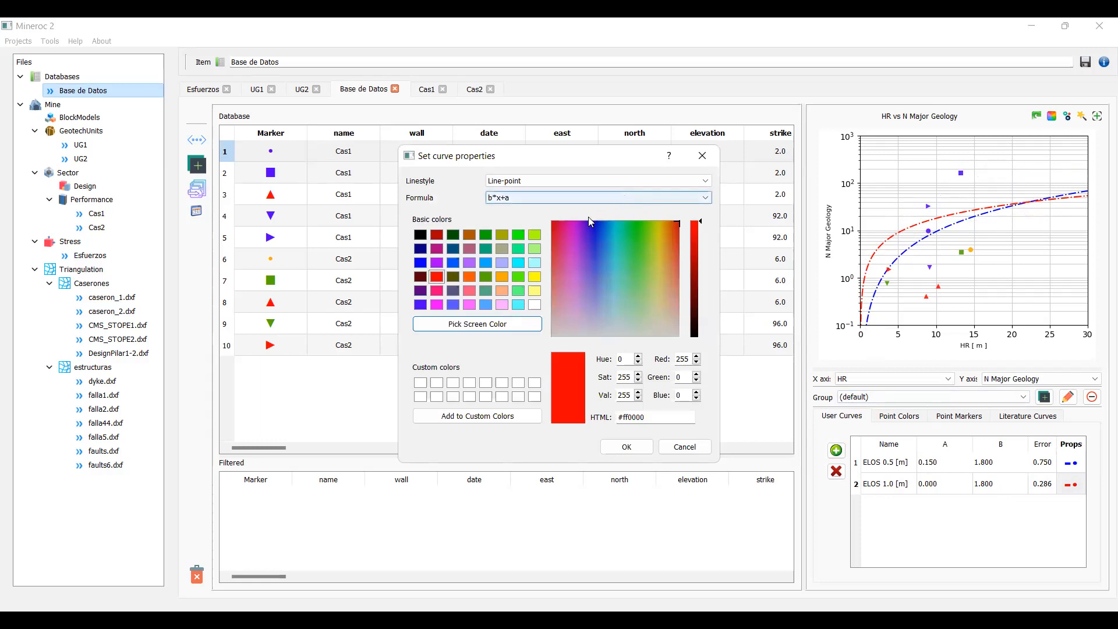
pyautogui.click(627, 447)
pyautogui.doubleClick(955, 484)
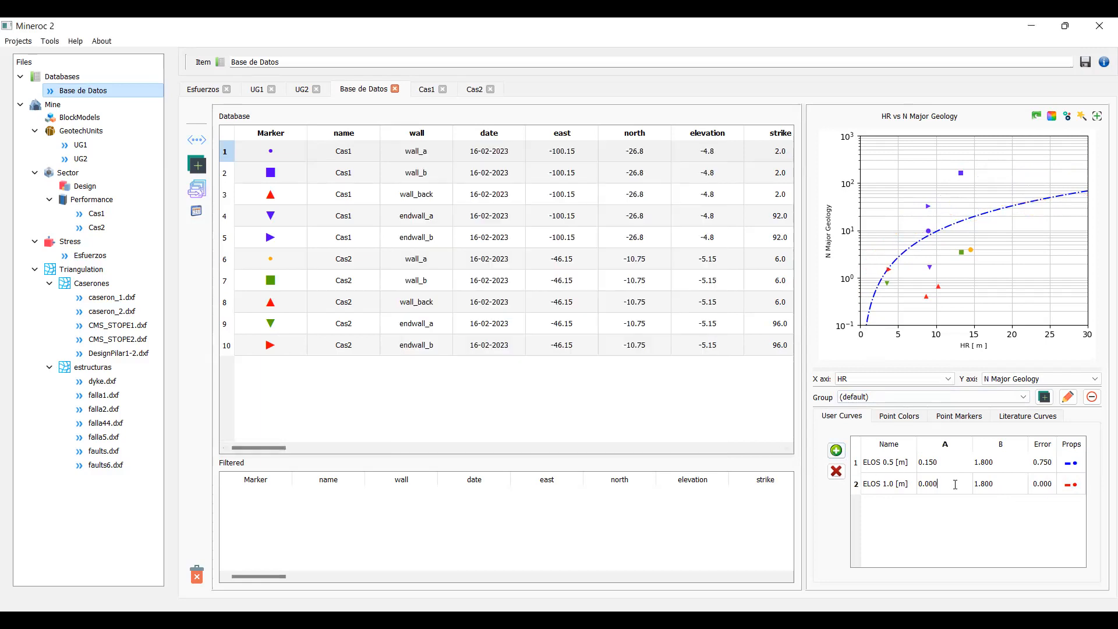
pyautogui.scroll(1, 958, 484)
pyautogui.scroll(1, 959, 484)
pyautogui.scroll(2, 959, 484)
pyautogui.scroll(-1, 958, 484)
pyautogui.press('Down')
pyautogui.press('Down')
# Step: Save the database and fit the HR vs N Major Geology plot's axes to the data points
pyautogui.click(1085, 62)
pyautogui.click(594, 336)
pyautogui.click(1081, 118)
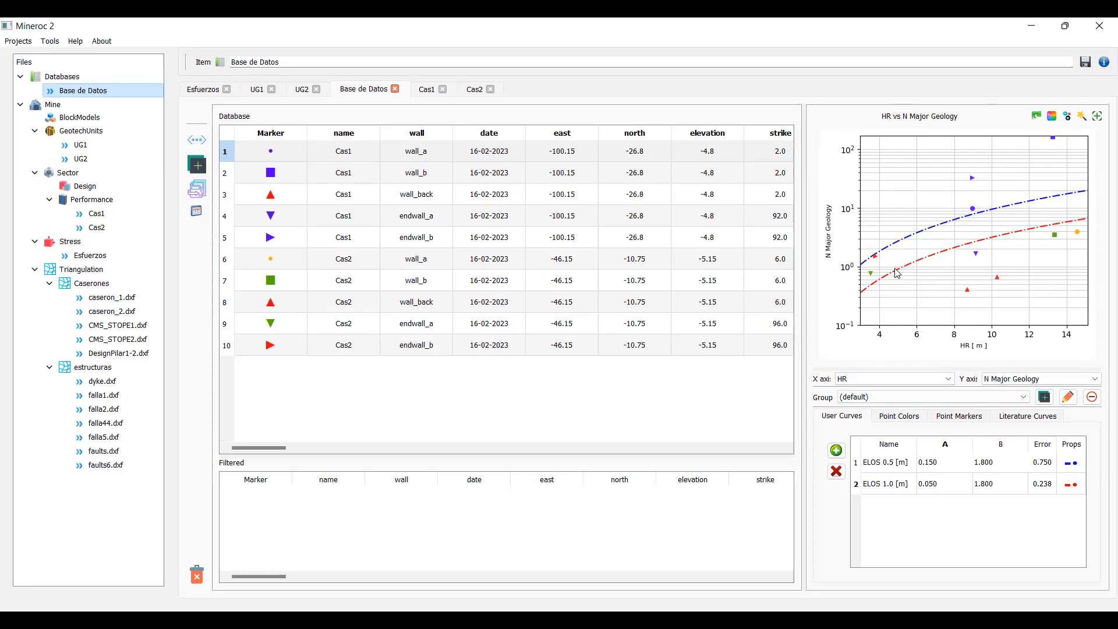
# Step: Create a new design item named Dis1 in the mine's sector
pyautogui.rightClick(85, 186)
pyautogui.click(100, 191)
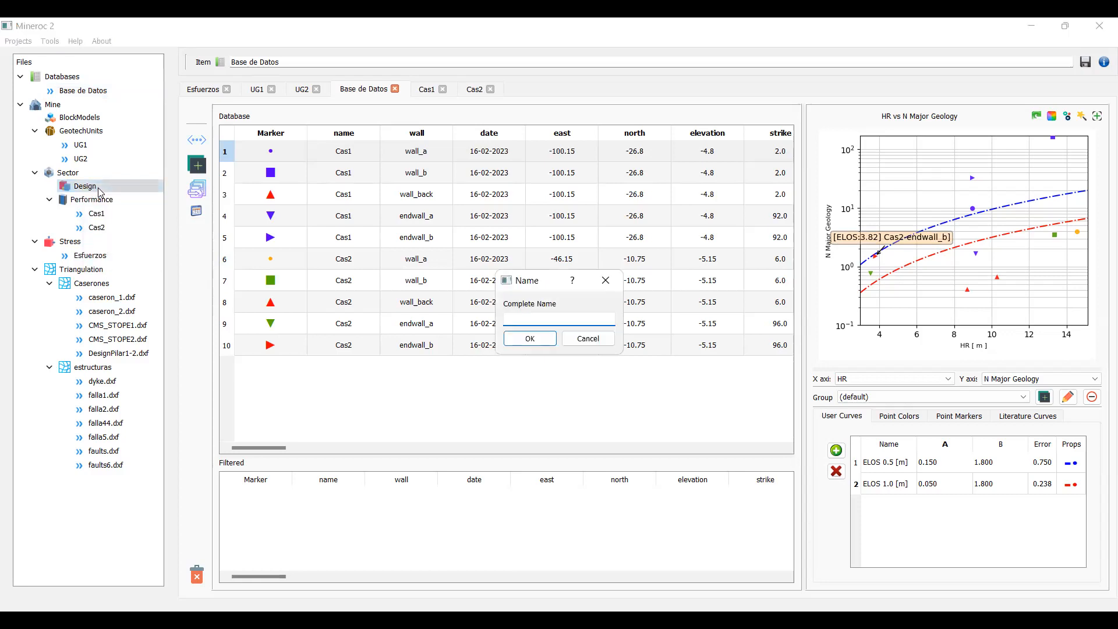
pyautogui.write('Dis1')
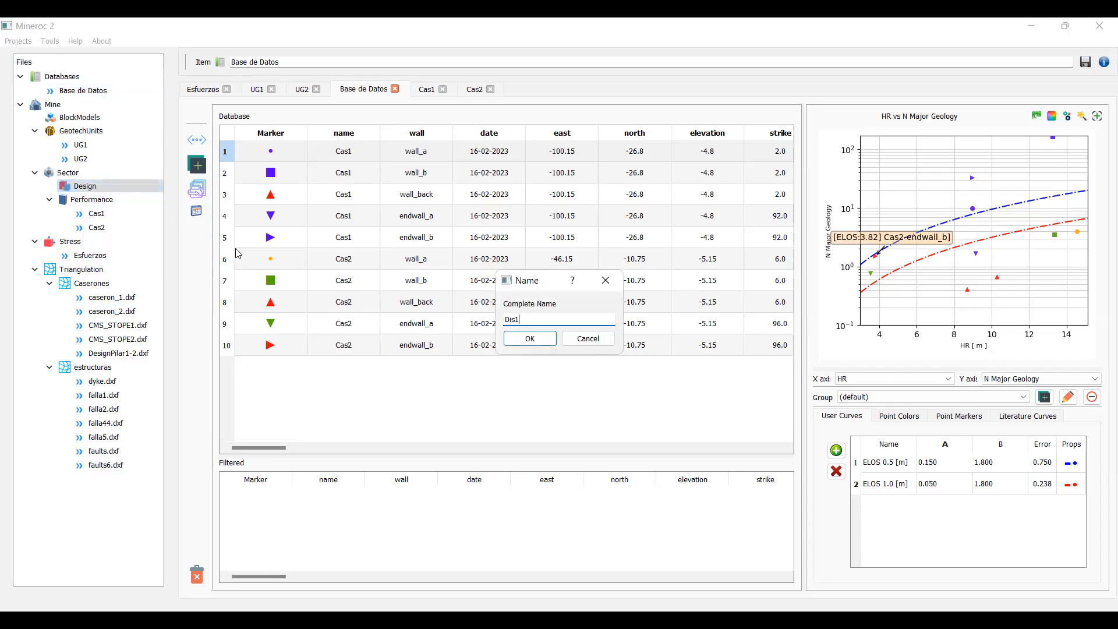
pyautogui.click(517, 340)
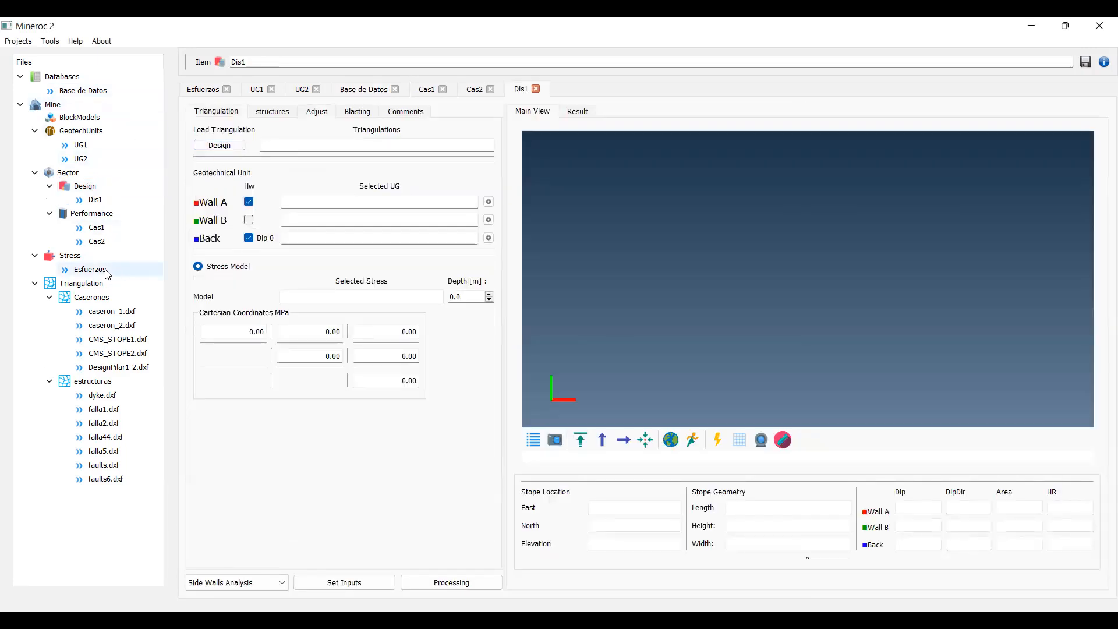
# Step: Load DesignPilar1-2.dxf as the design triangulation of Dis1 and inspect its shape in 3D
pyautogui.moveTo(112, 368); pyautogui.dragTo(309, 145)
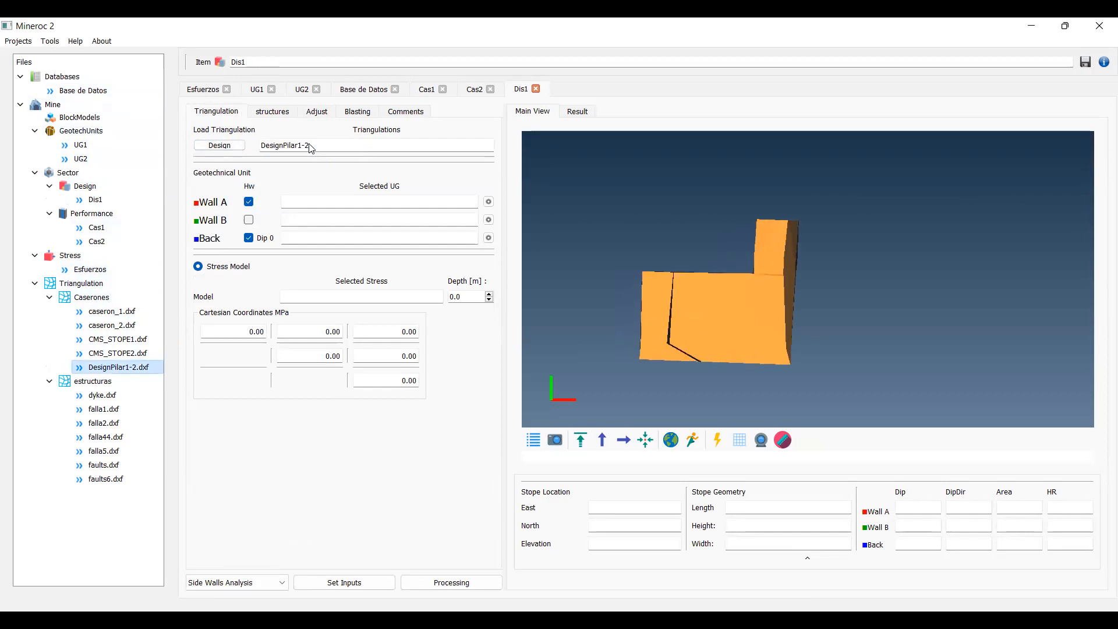
pyautogui.moveTo(734, 342); pyautogui.dragTo(753, 323)
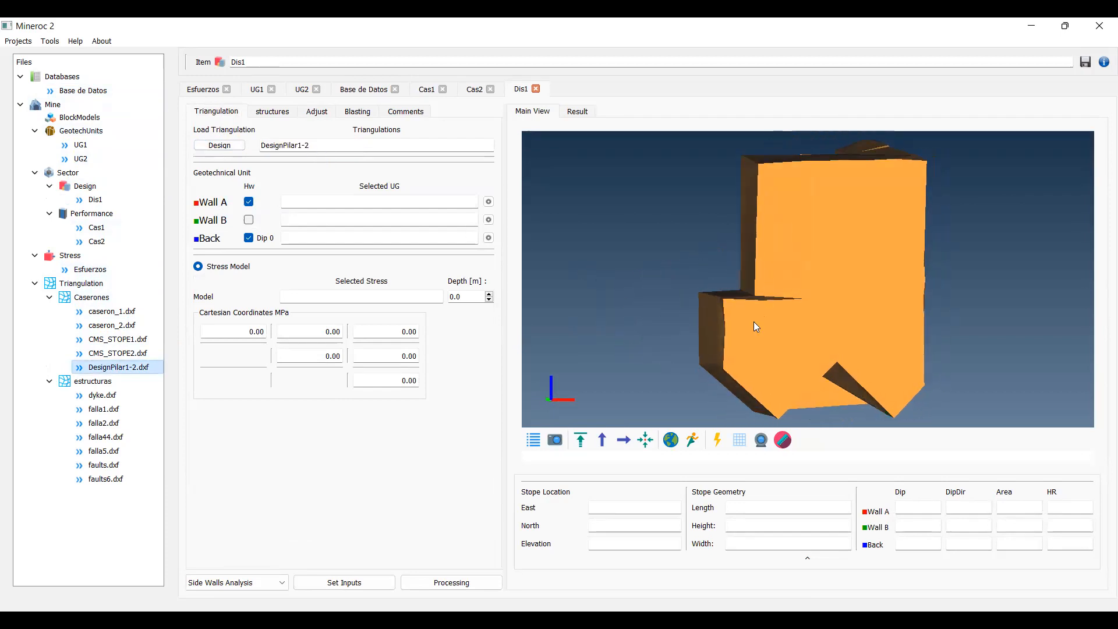
pyautogui.moveTo(859, 358); pyautogui.dragTo(804, 344)
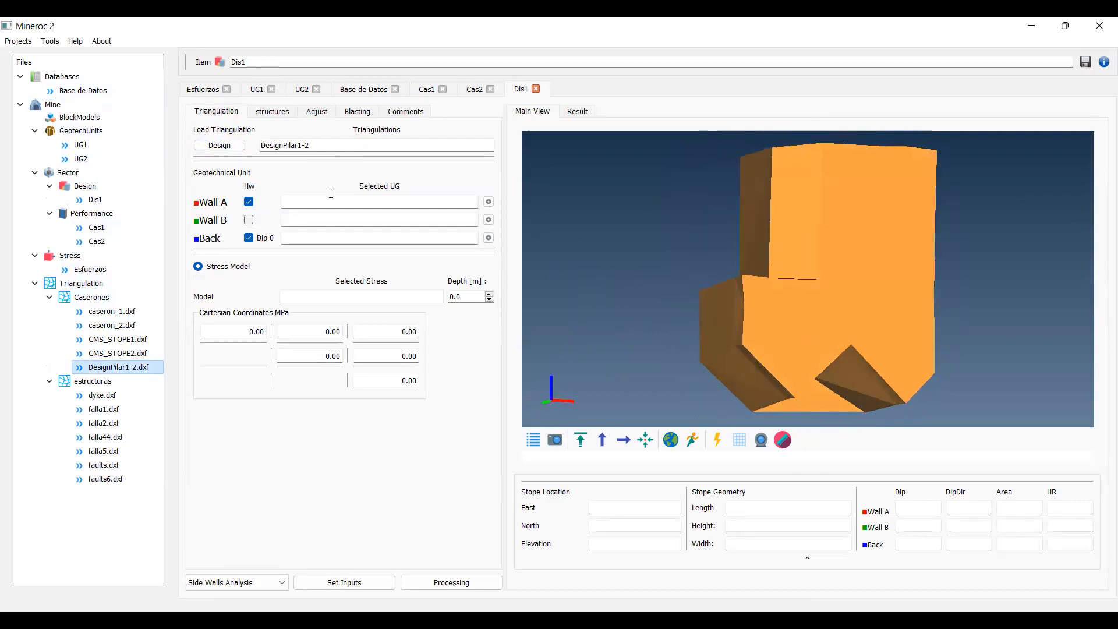
# Step: Assign geotechnical unit UG1 to Wall A, Wall B and the Back of Dis1
pyautogui.moveTo(80, 145); pyautogui.dragTo(346, 206)
pyautogui.moveTo(87, 146); pyautogui.dragTo(324, 221)
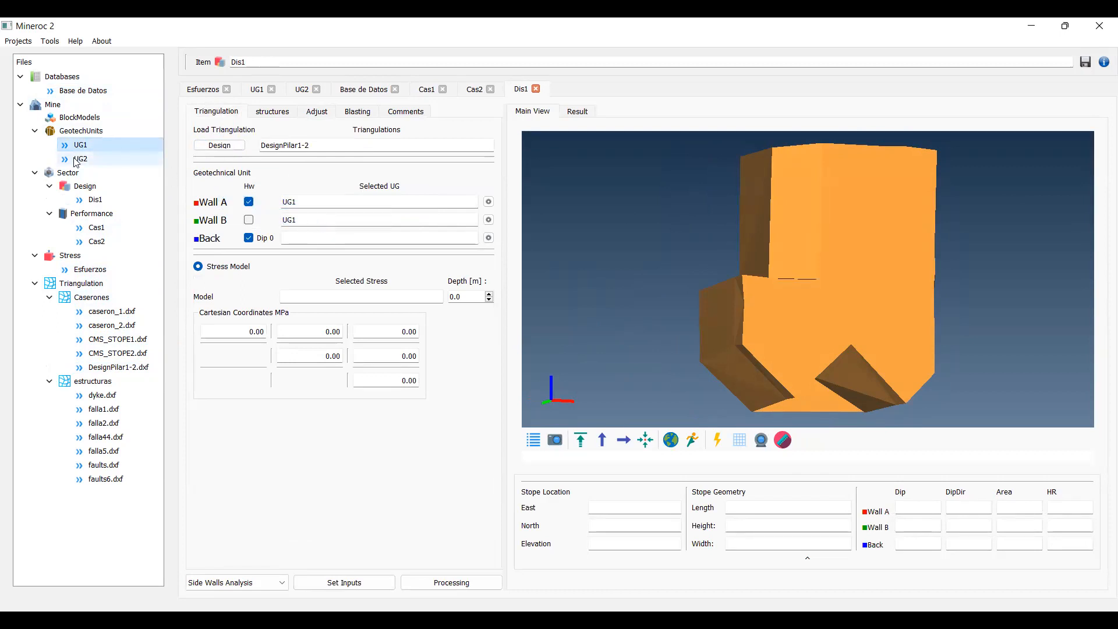
pyautogui.moveTo(84, 147); pyautogui.dragTo(318, 244)
# Step: Assign the Esfuerzos stress model to Dis1 and set its depth to 150 m
pyautogui.moveTo(90, 269); pyautogui.dragTo(338, 297)
pyautogui.moveTo(462, 296); pyautogui.dragTo(417, 298)
pyautogui.write('150')
# Step: Add three rows for dikes and faults, and load falla5.dxf and faults6.dxf into the first two
pyautogui.click(272, 113)
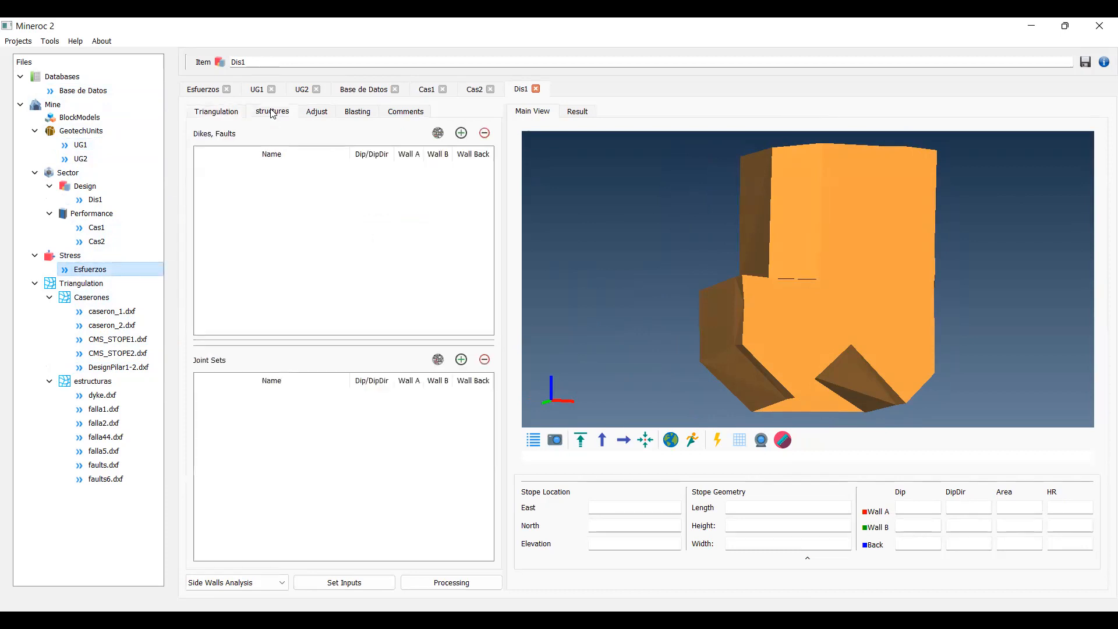
pyautogui.click(461, 133)
pyautogui.click(462, 133)
pyautogui.click(461, 133)
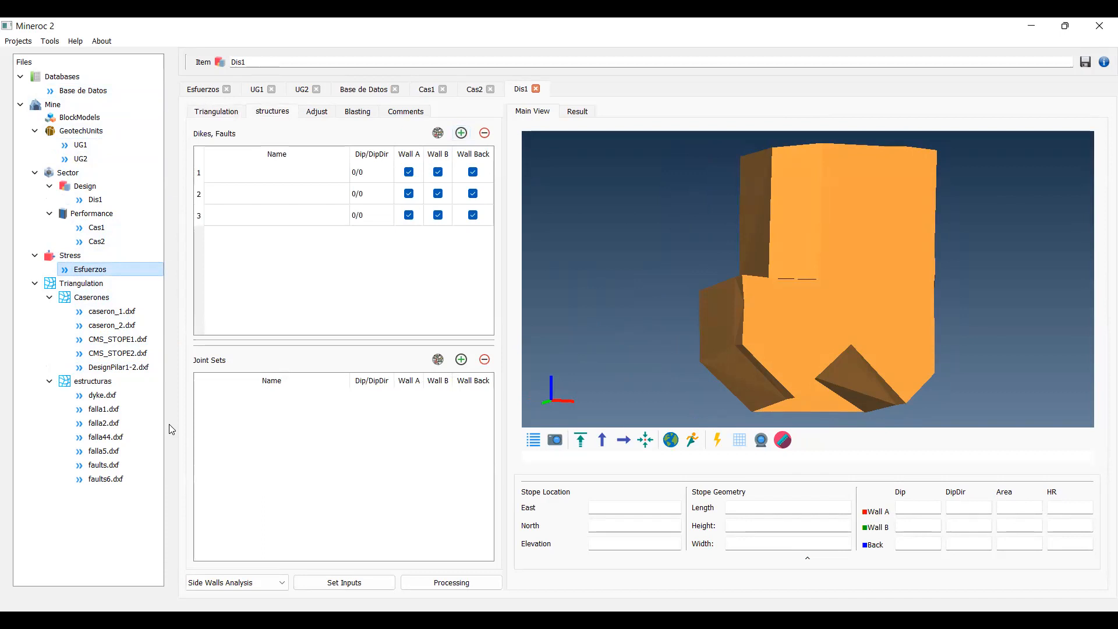
pyautogui.moveTo(105, 452); pyautogui.dragTo(254, 177)
pyautogui.moveTo(105, 479); pyautogui.dragTo(265, 200)
pyautogui.moveTo(702, 311); pyautogui.dragTo(799, 350)
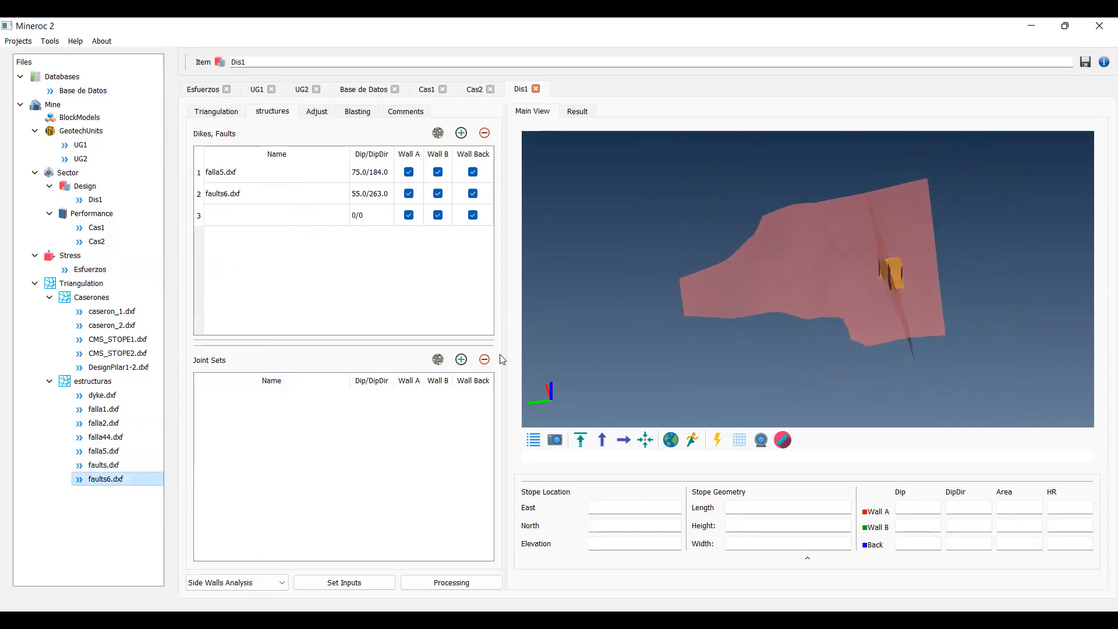
# Step: Try falla44.dxf as the third fault structure and remove that row
pyautogui.moveTo(120, 438); pyautogui.dragTo(257, 226)
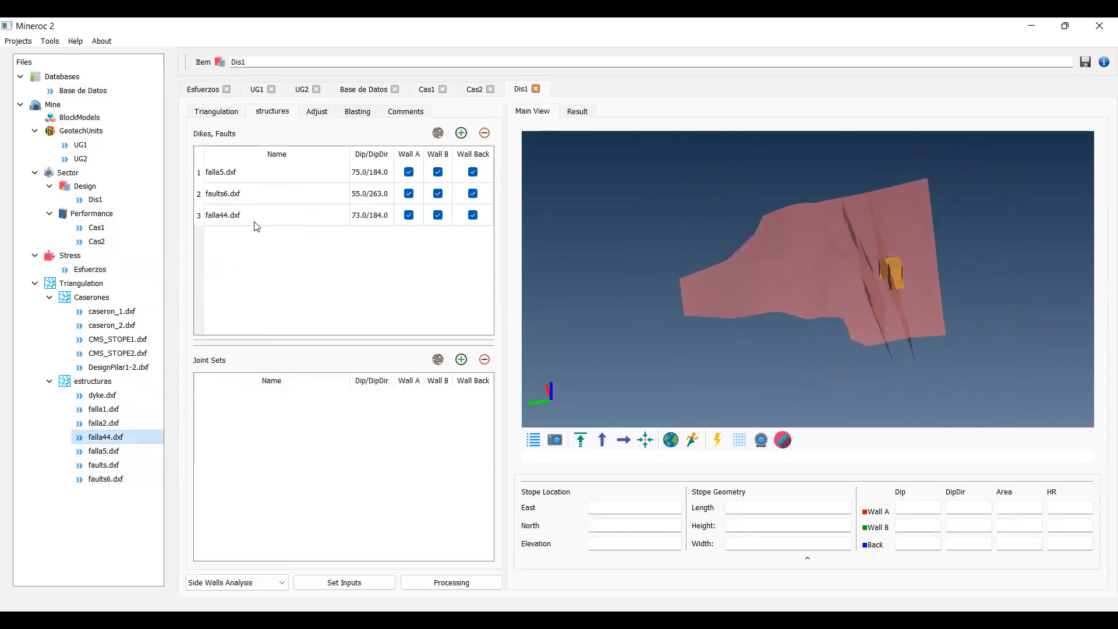
pyautogui.click(198, 215)
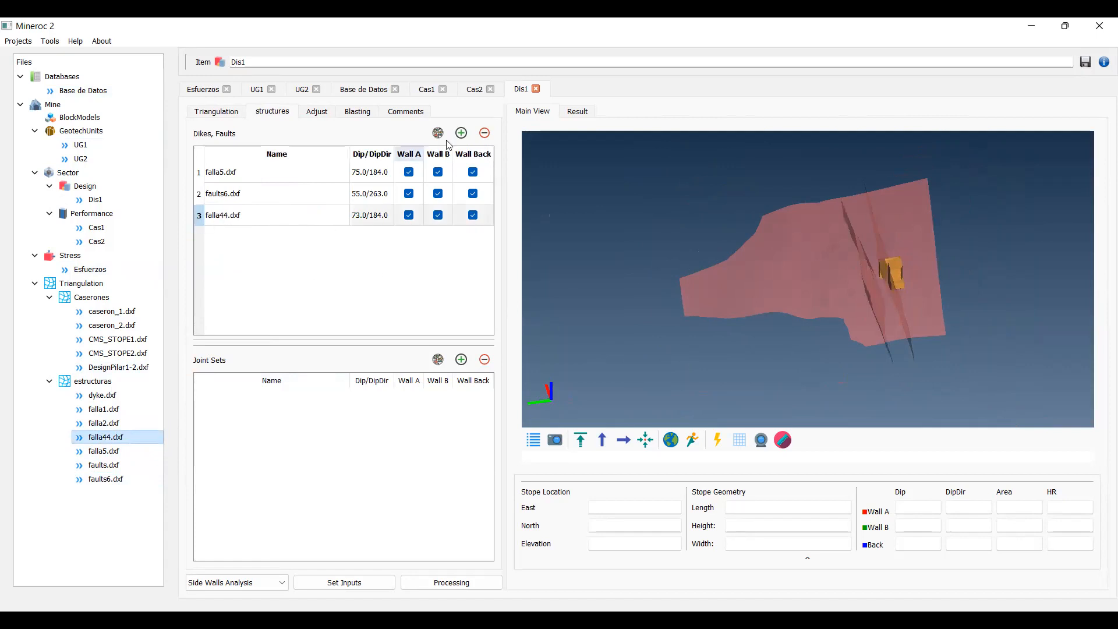
pyautogui.click(484, 133)
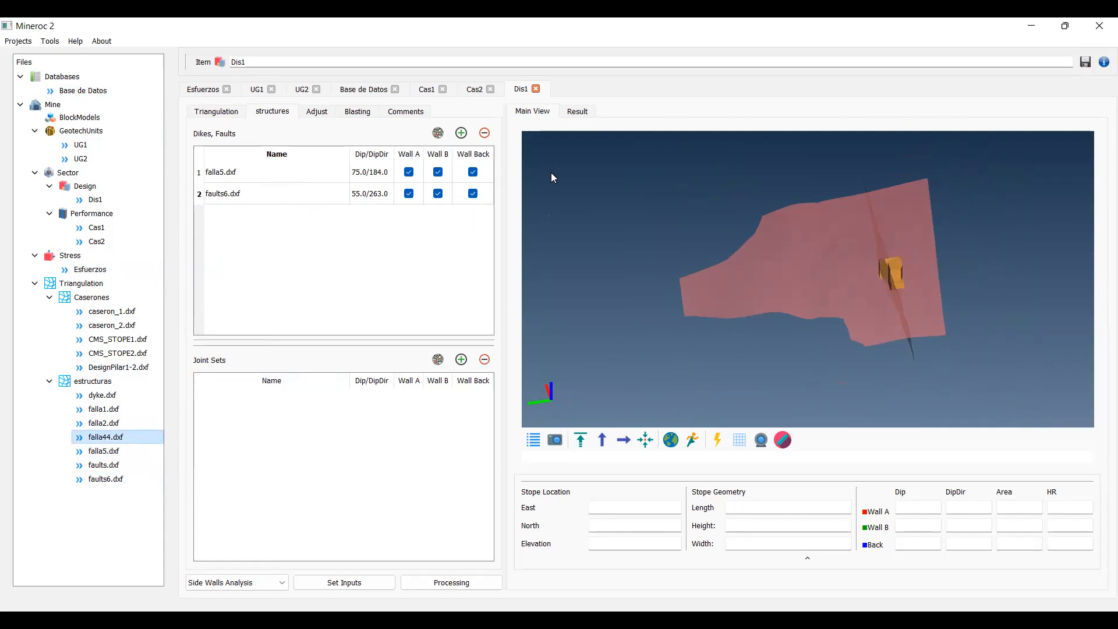
# Step: Set the stope's strike to 4 and show the wall angle settings
pyautogui.click(317, 110)
pyautogui.click(281, 166)
pyautogui.doubleClick(281, 163)
pyautogui.click(464, 164)
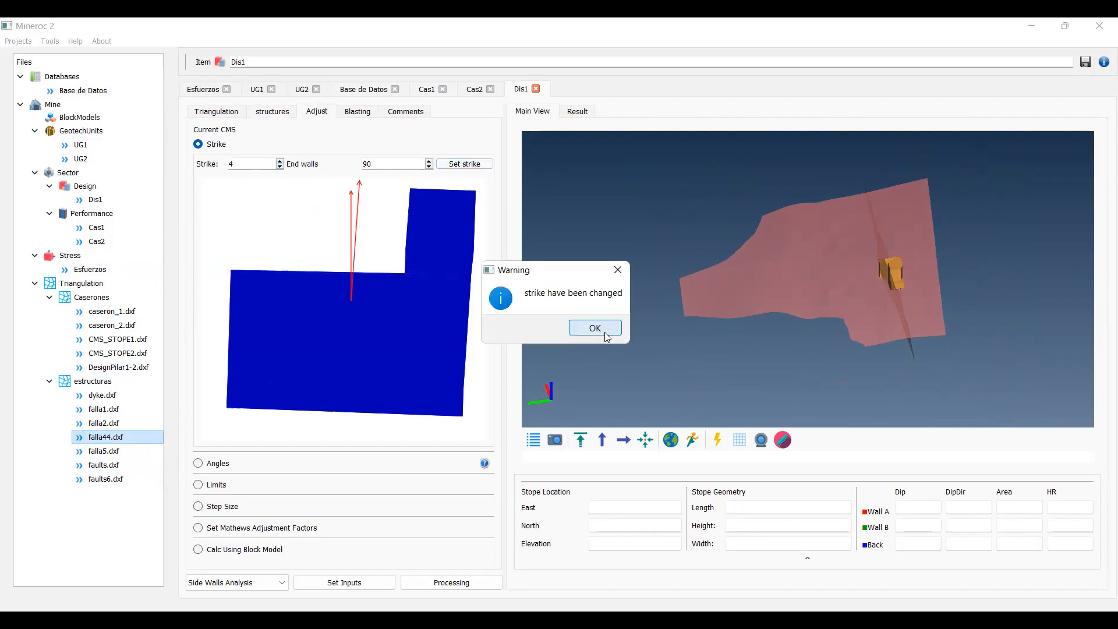
pyautogui.click(606, 336)
pyautogui.click(198, 464)
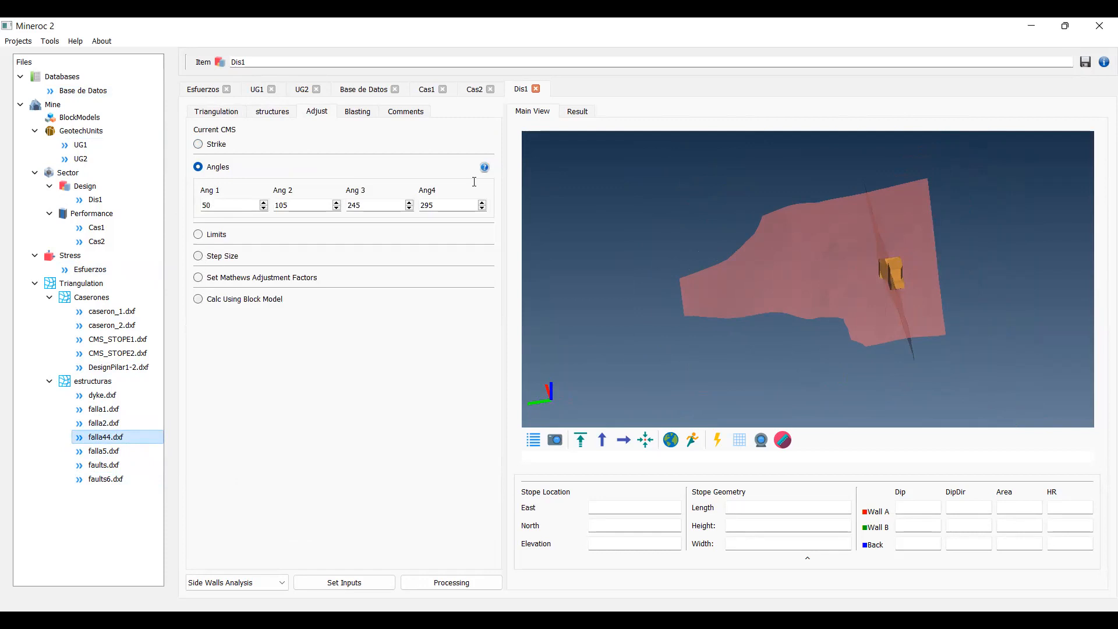
pyautogui.moveTo(797, 353); pyautogui.dragTo(688, 317)
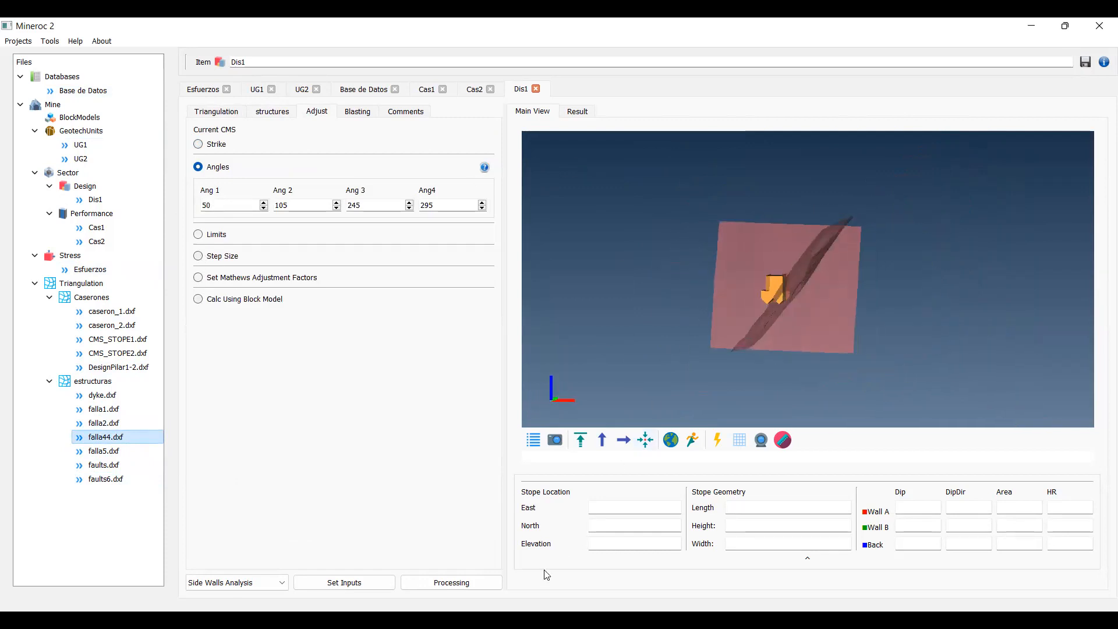
# Step: Use Base de Datos as the stability graph source for Dis1 and process the side walls analysis
pyautogui.click(577, 111)
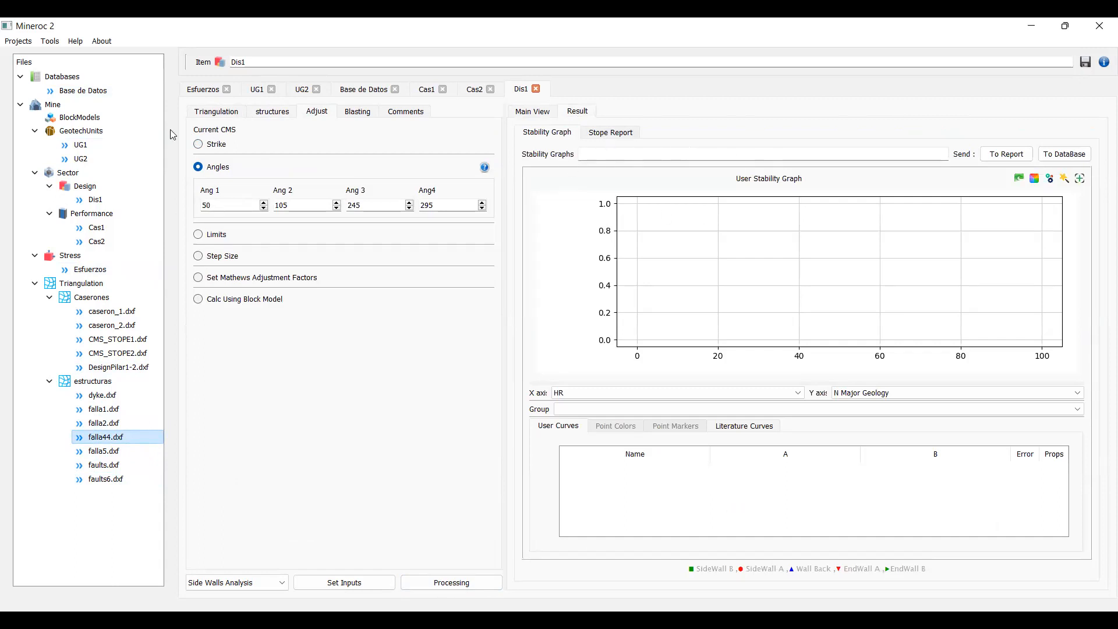
pyautogui.moveTo(85, 92); pyautogui.dragTo(607, 153)
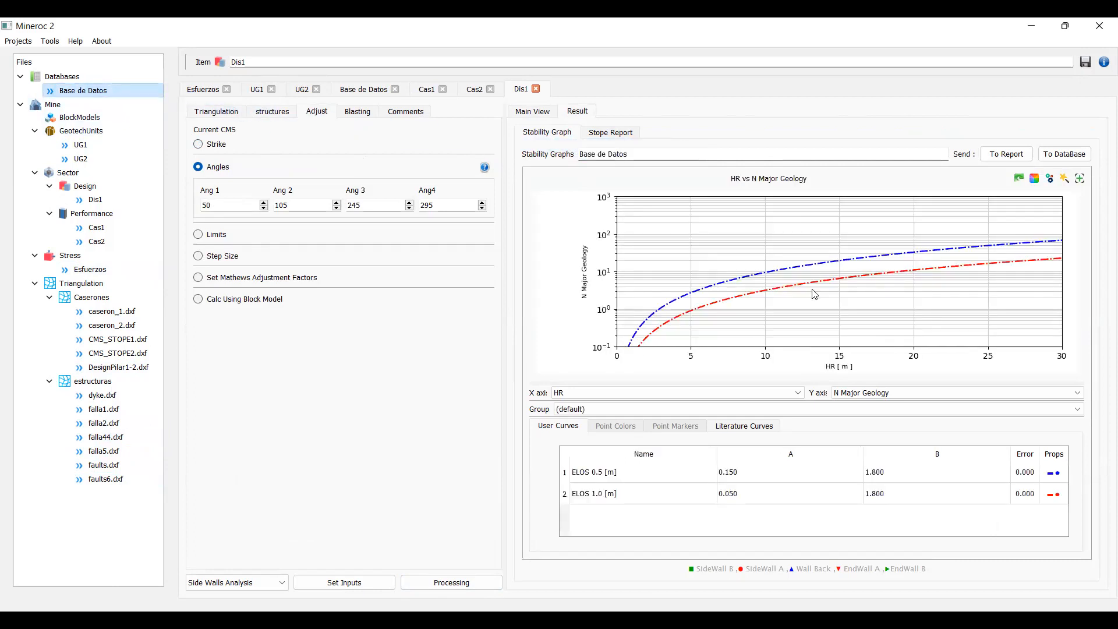
pyautogui.click(441, 586)
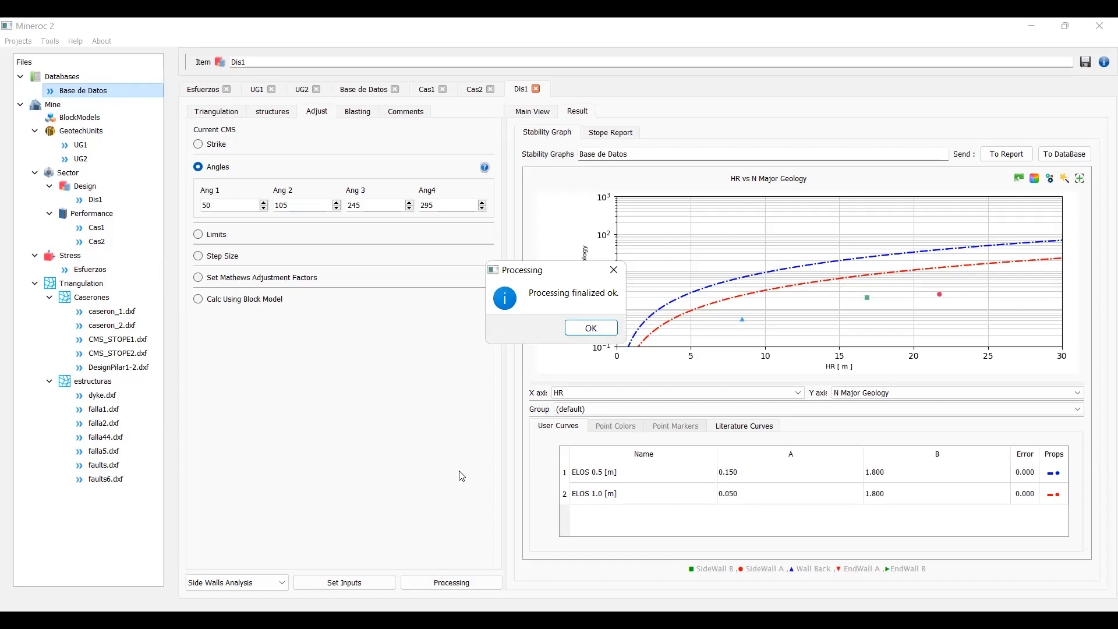
pyautogui.click(612, 330)
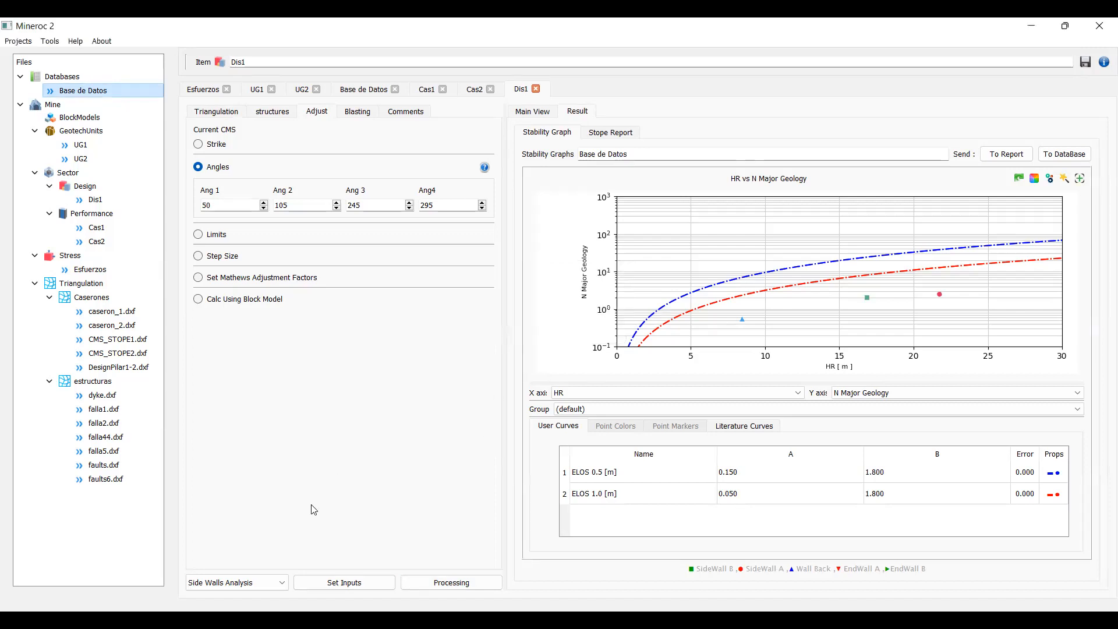
# Step: Switch Dis1 to End Walls Analysis and process it
pyautogui.click(275, 584)
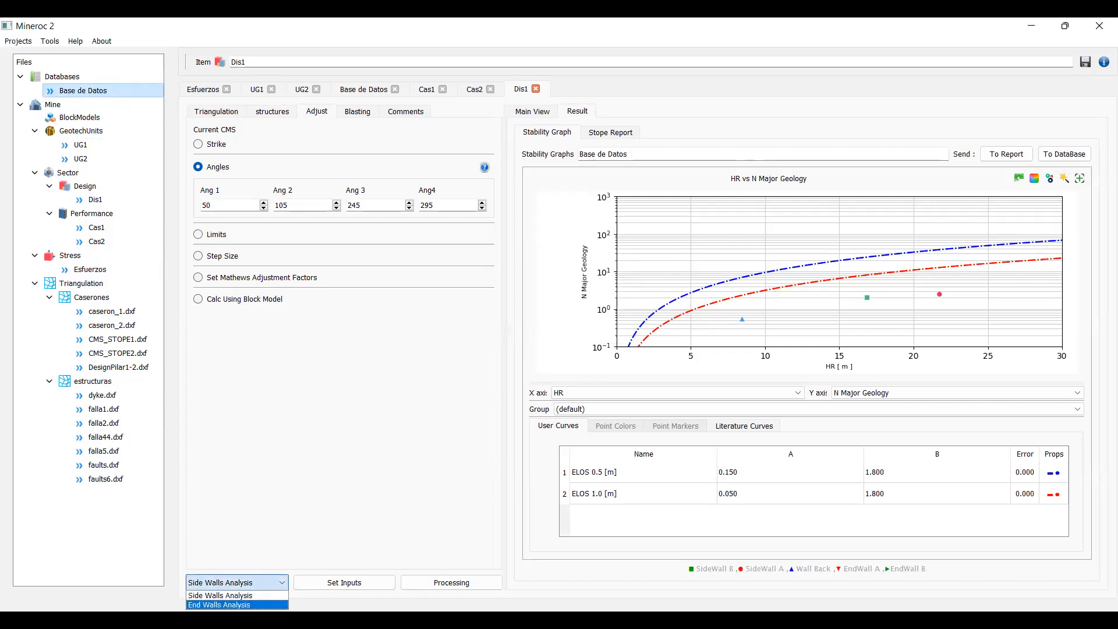
pyautogui.click(251, 605)
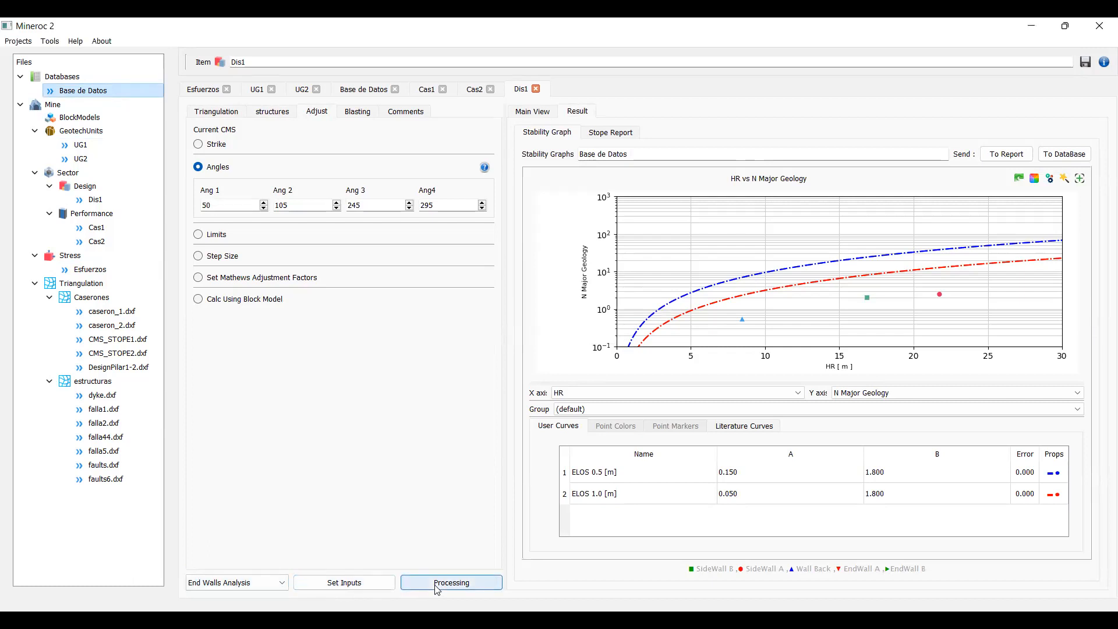
pyautogui.click(435, 586)
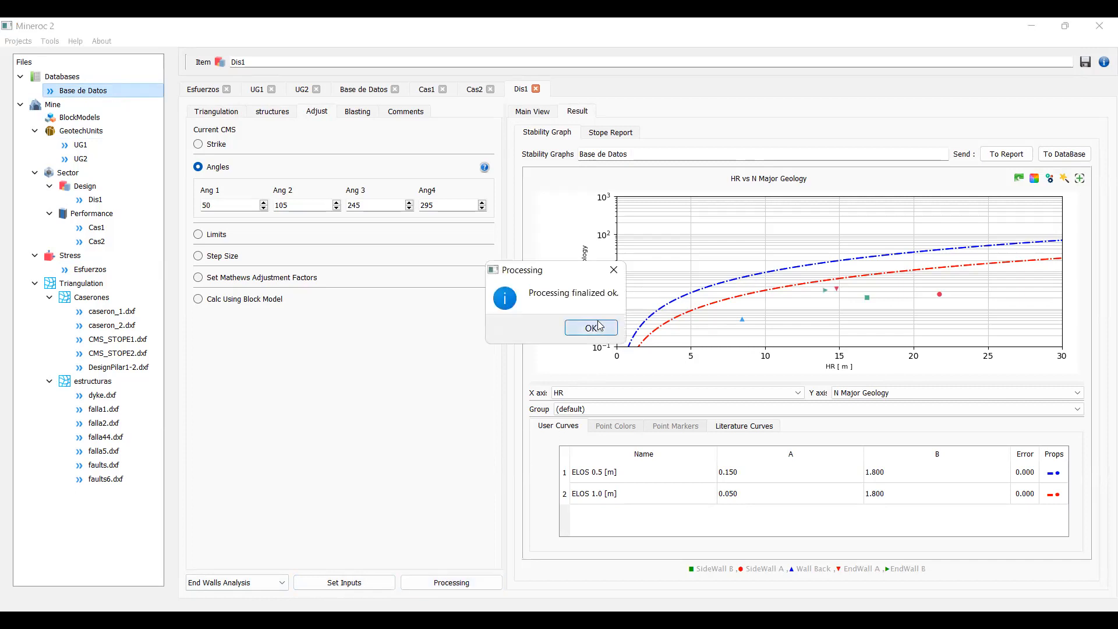
pyautogui.click(592, 328)
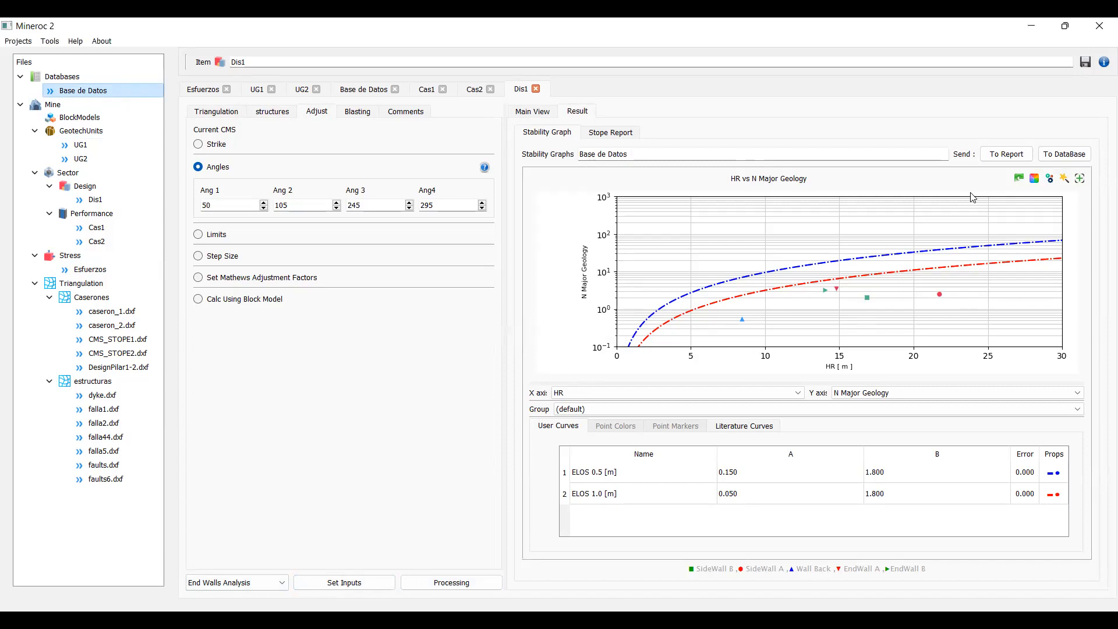
# Step: Send the stability graph to the report and open the Dis1 stope report
pyautogui.click(1002, 153)
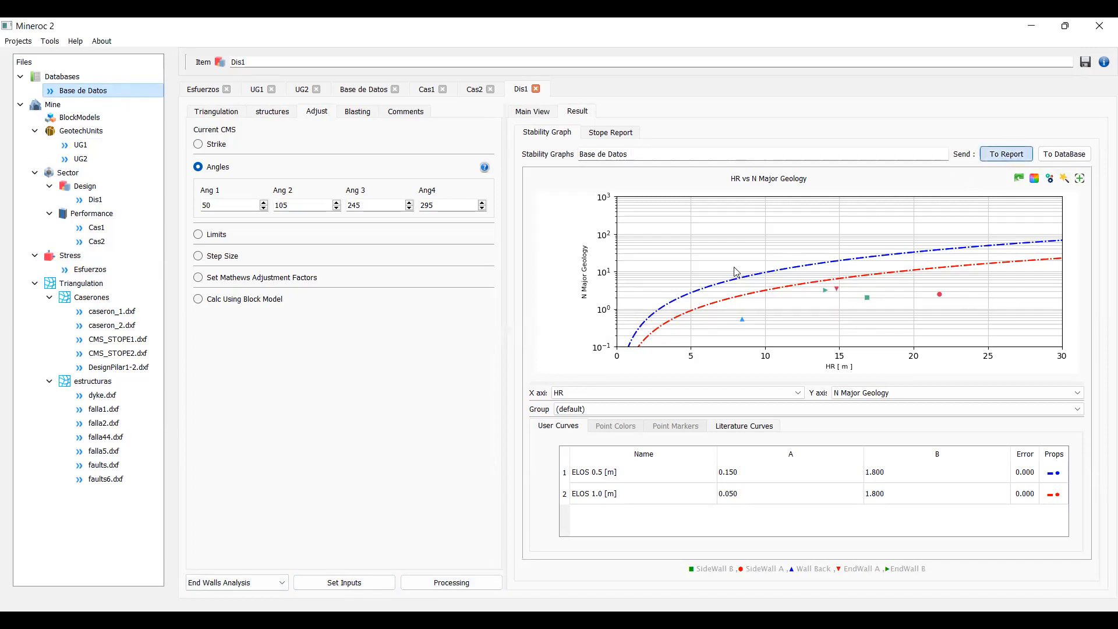
pyautogui.click(606, 328)
pyautogui.click(634, 137)
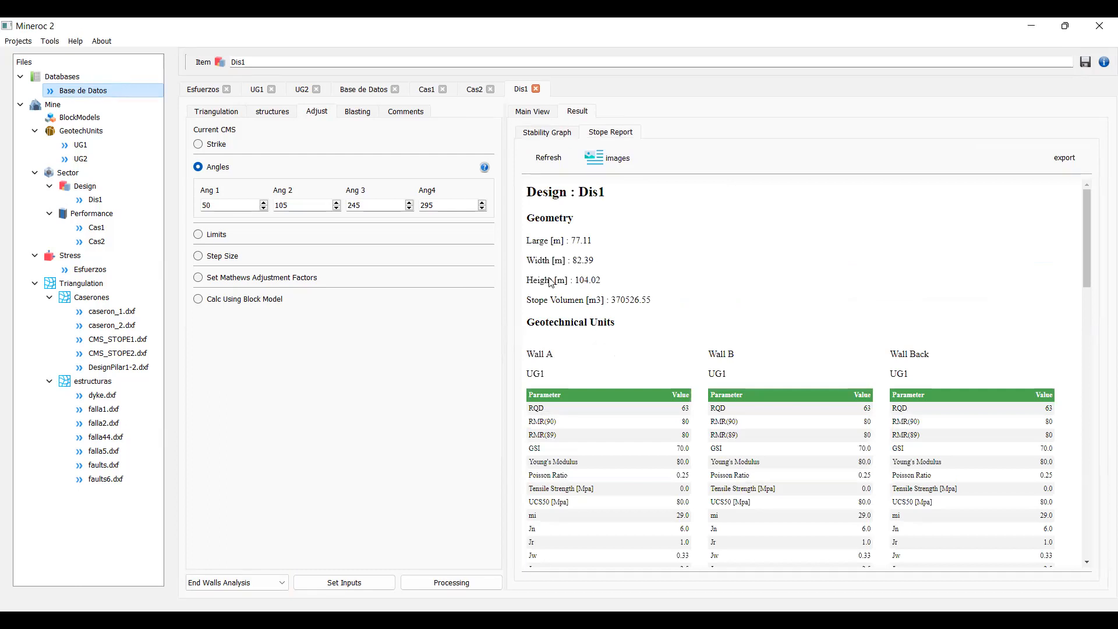
# Step: Examine the stope report's geotechnical units, Mathews parameters, critical faults, stability graph and projection limits
pyautogui.scroll(-2, 565, 276)
pyautogui.scroll(-4, 706, 336)
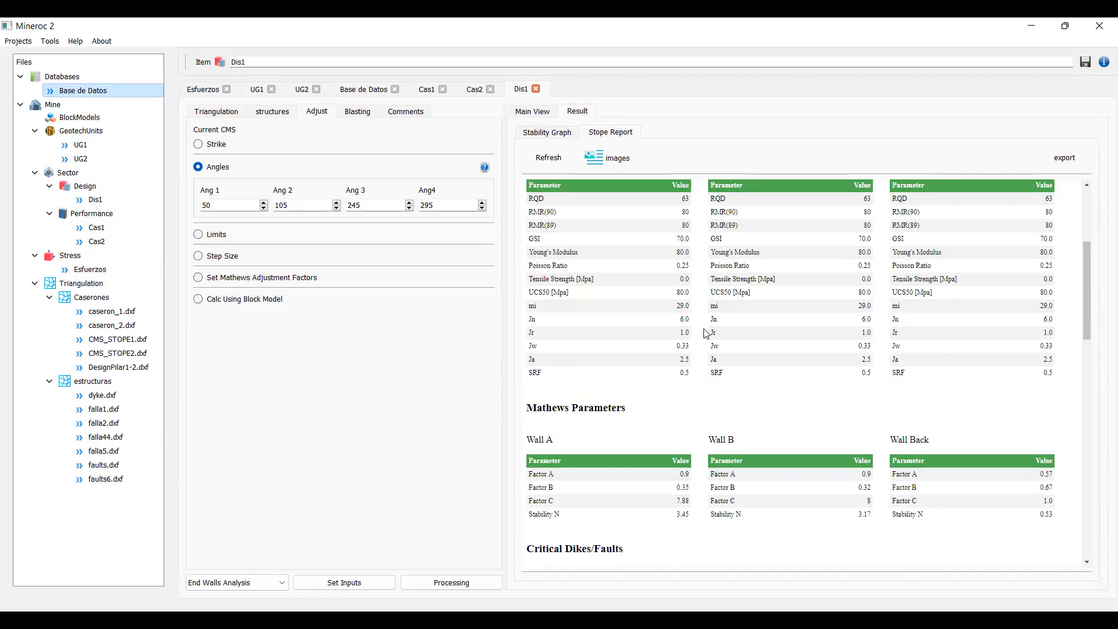
pyautogui.scroll(-6, 559, 382)
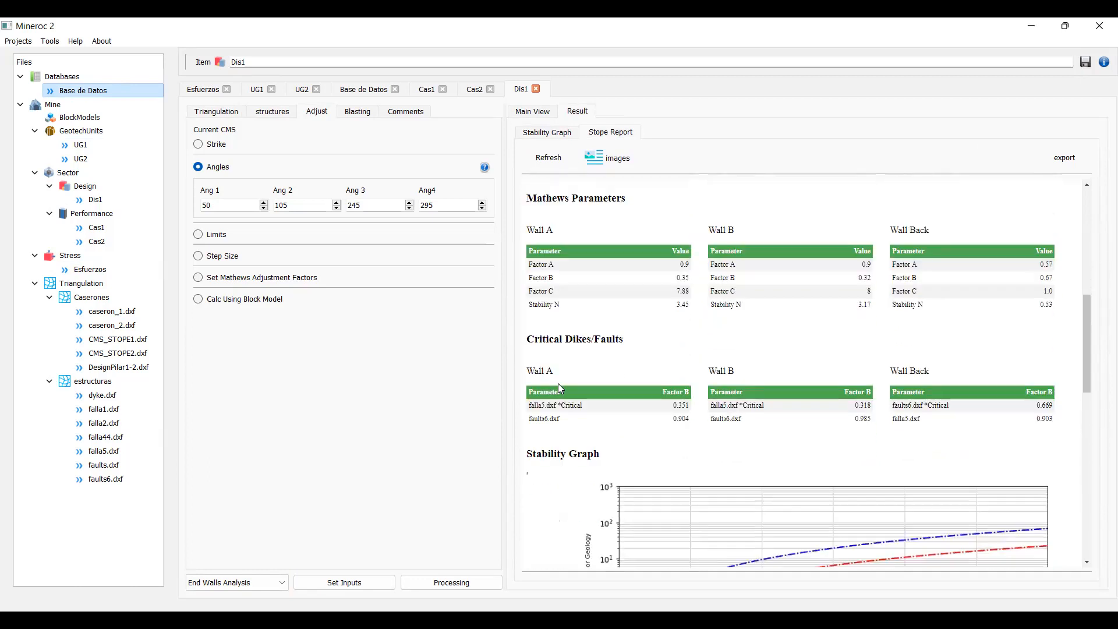
pyautogui.scroll(-3, 588, 380)
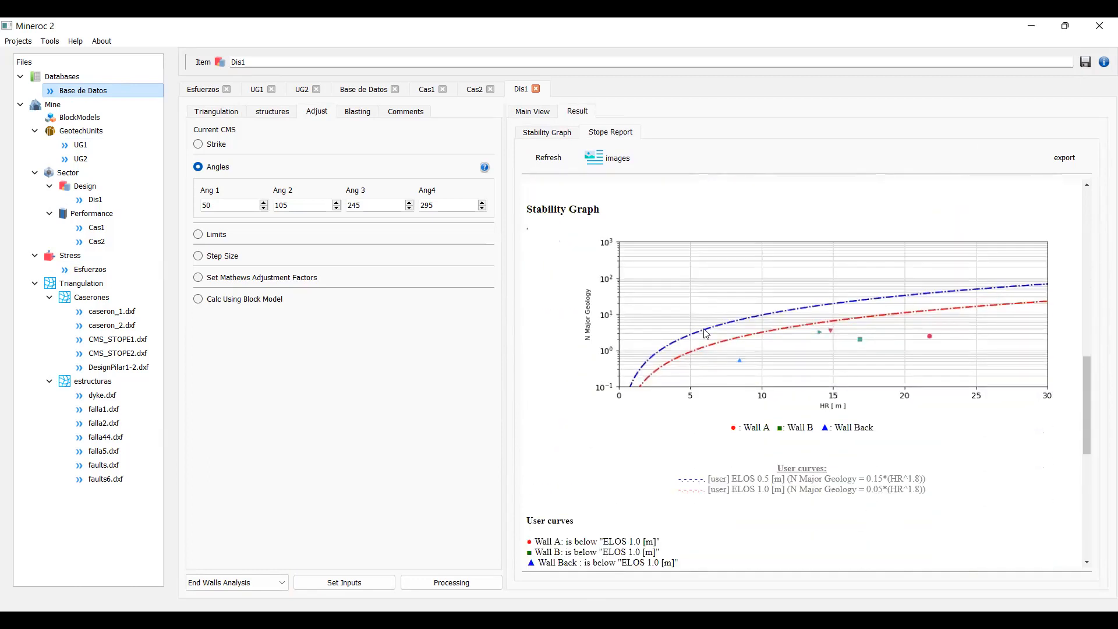
pyautogui.scroll(-1, 704, 322)
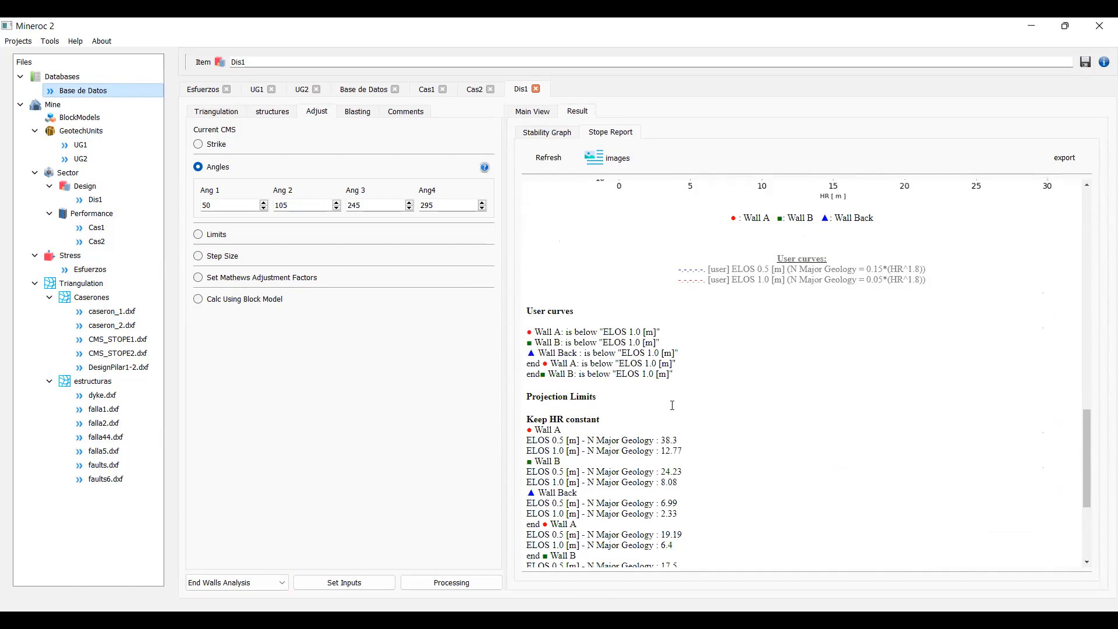
pyautogui.scroll(-2, 672, 405)
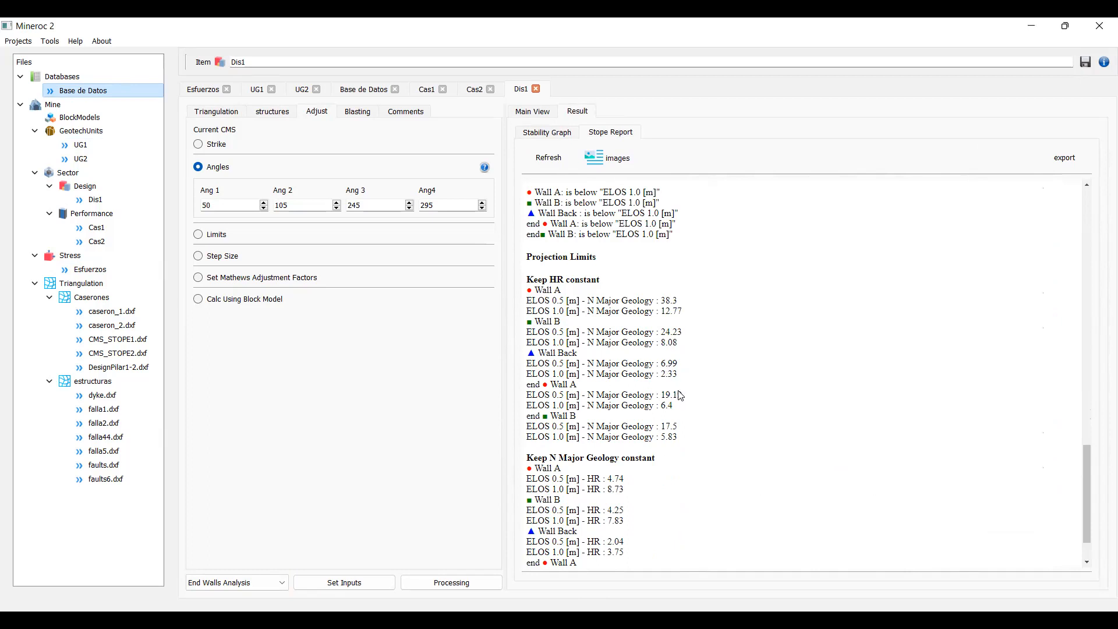
# Step: Examine the report's projection limits for constant HR and constant N Major Geology, comparing them with the stability graph and user curves
pyautogui.scroll(-1, 679, 395)
pyautogui.scroll(6, 674, 375)
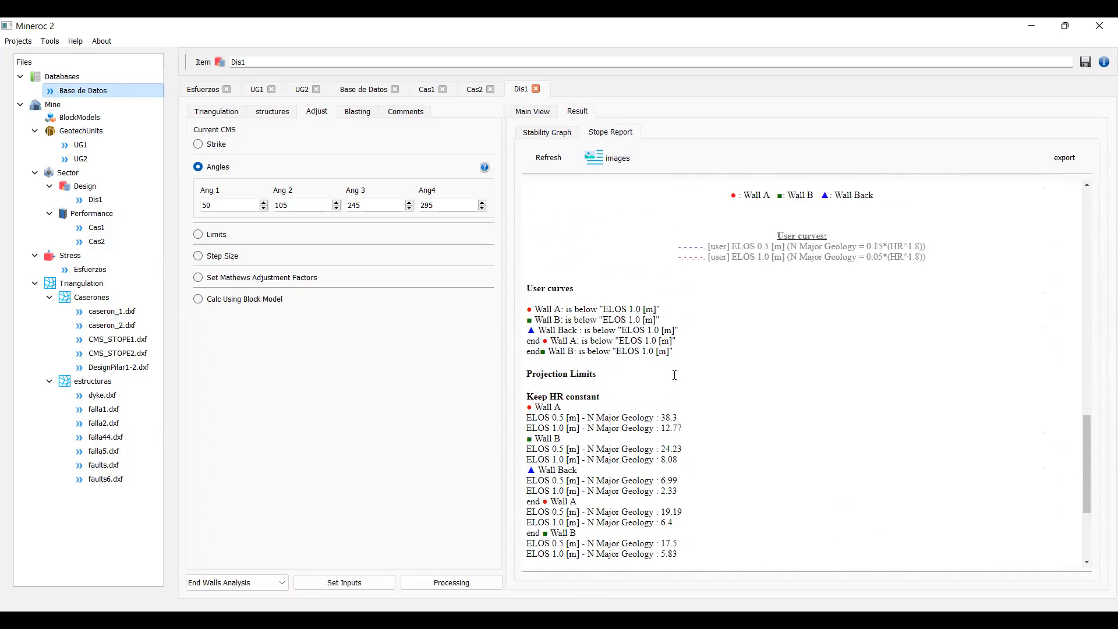
pyautogui.scroll(-2, 806, 322)
pyautogui.scroll(-3, 805, 322)
pyautogui.scroll(-1, 651, 375)
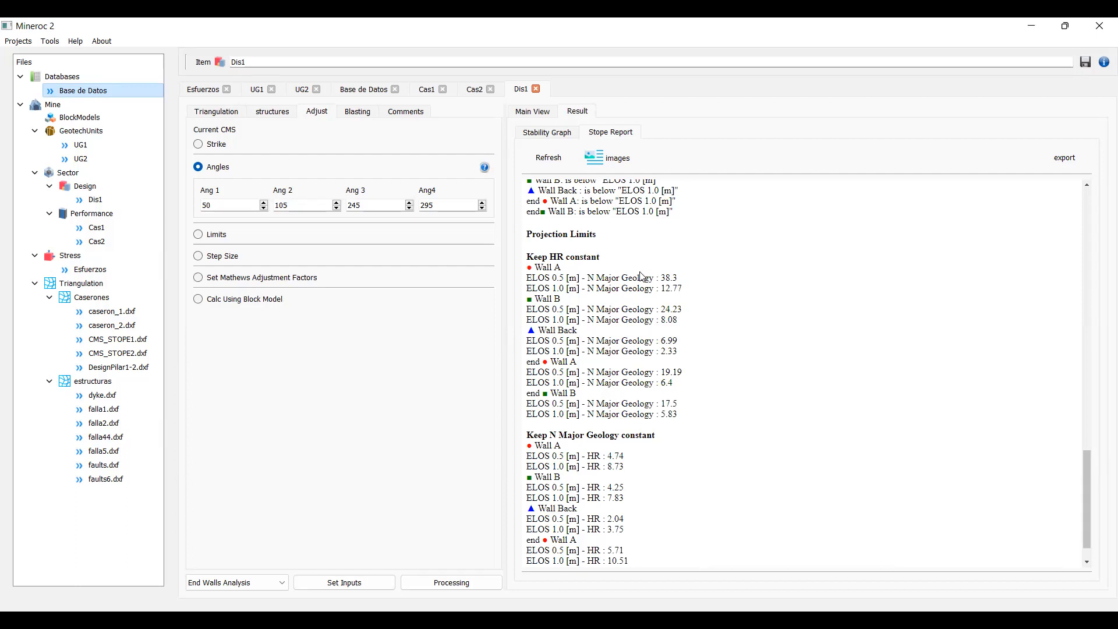
pyautogui.scroll(-1, 642, 306)
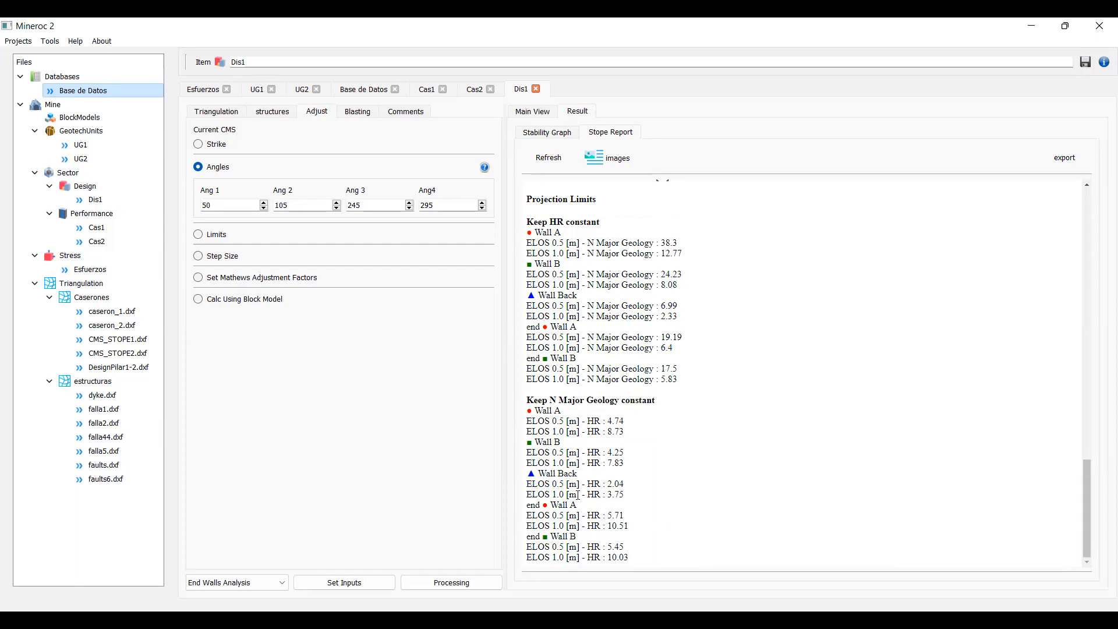
pyautogui.scroll(9, 654, 499)
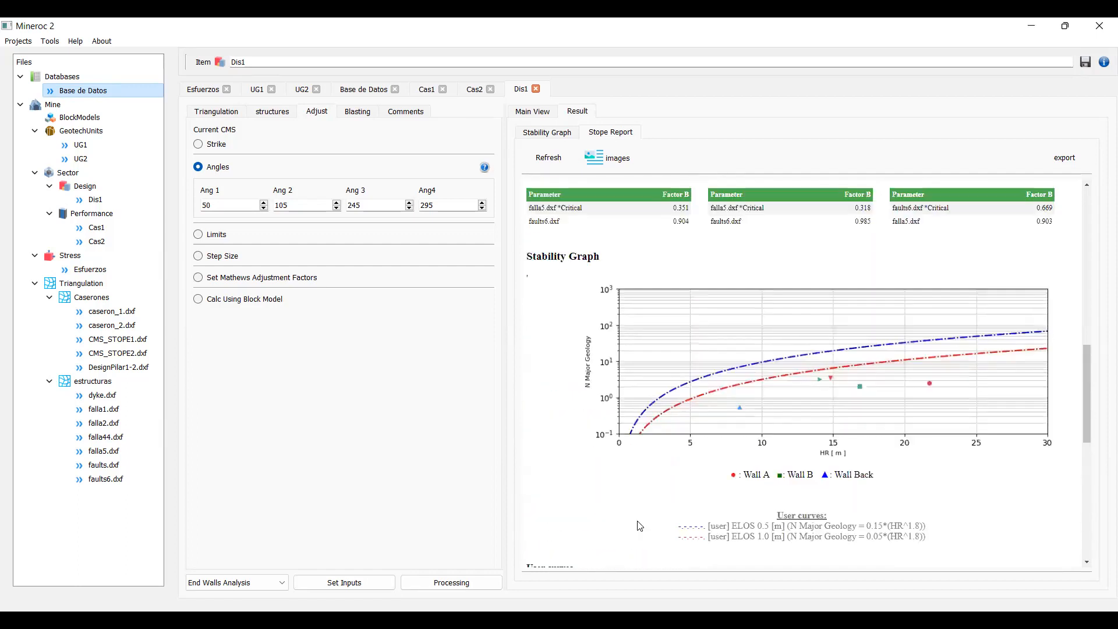
pyautogui.scroll(-5, 699, 430)
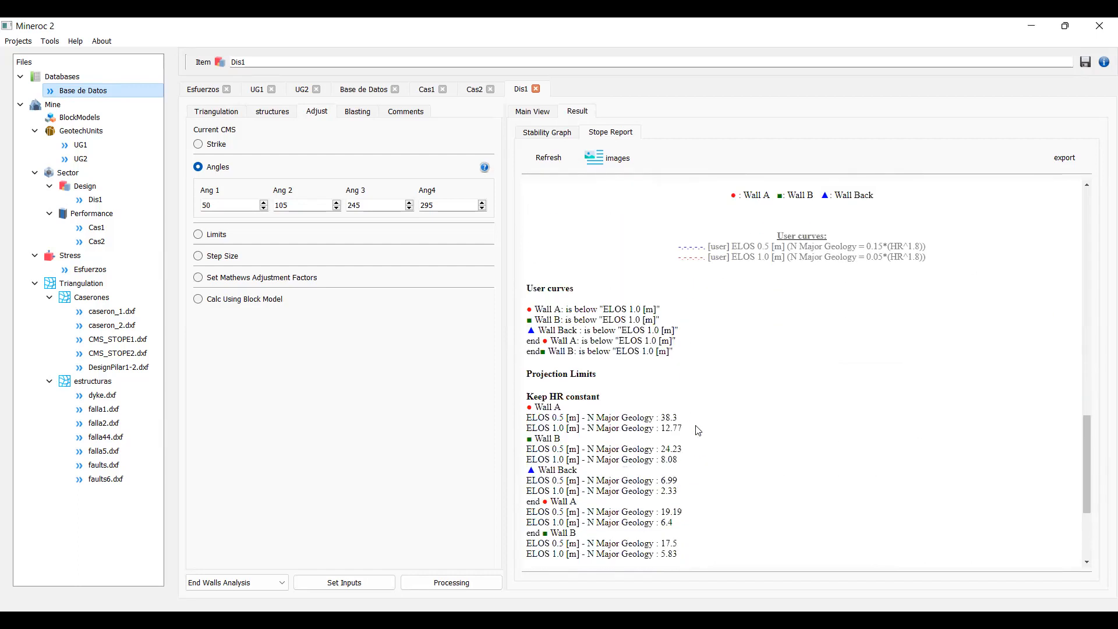
pyautogui.scroll(-5, 699, 430)
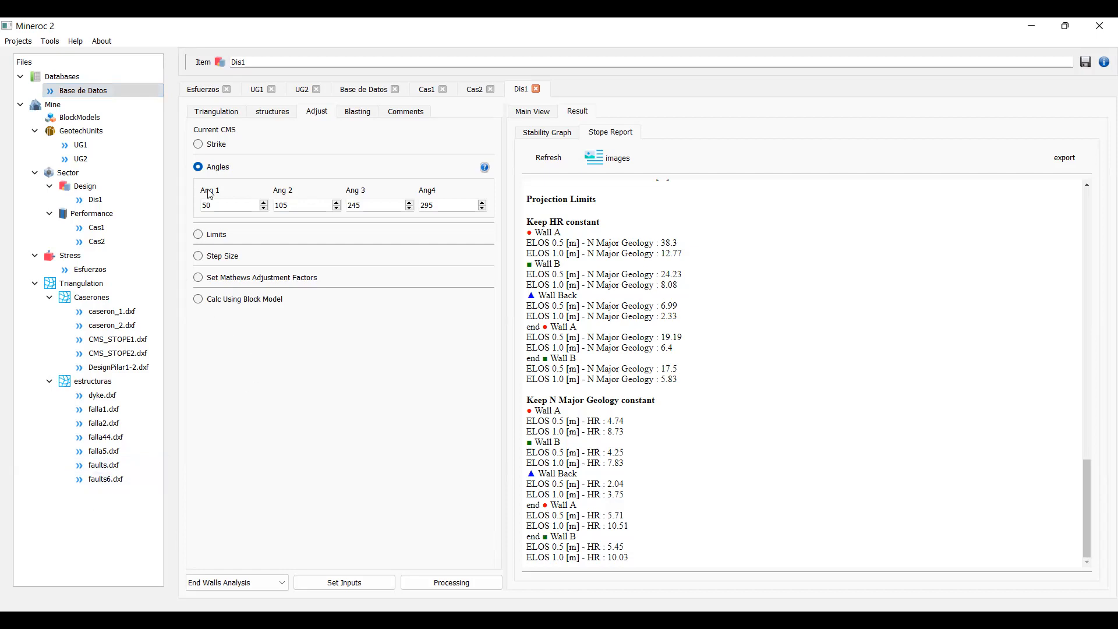
# Step: Load the Performance stopes into the Mine item's 3D view and use Base de Datos as its stability graph curves
pyautogui.rightClick(50, 107)
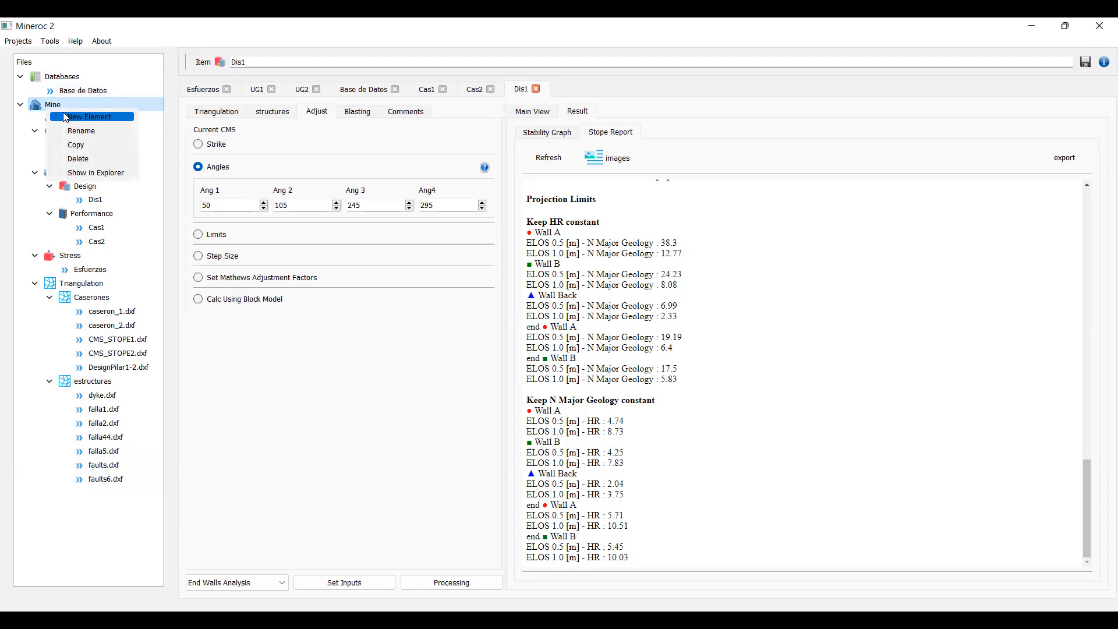
pyautogui.click(65, 117)
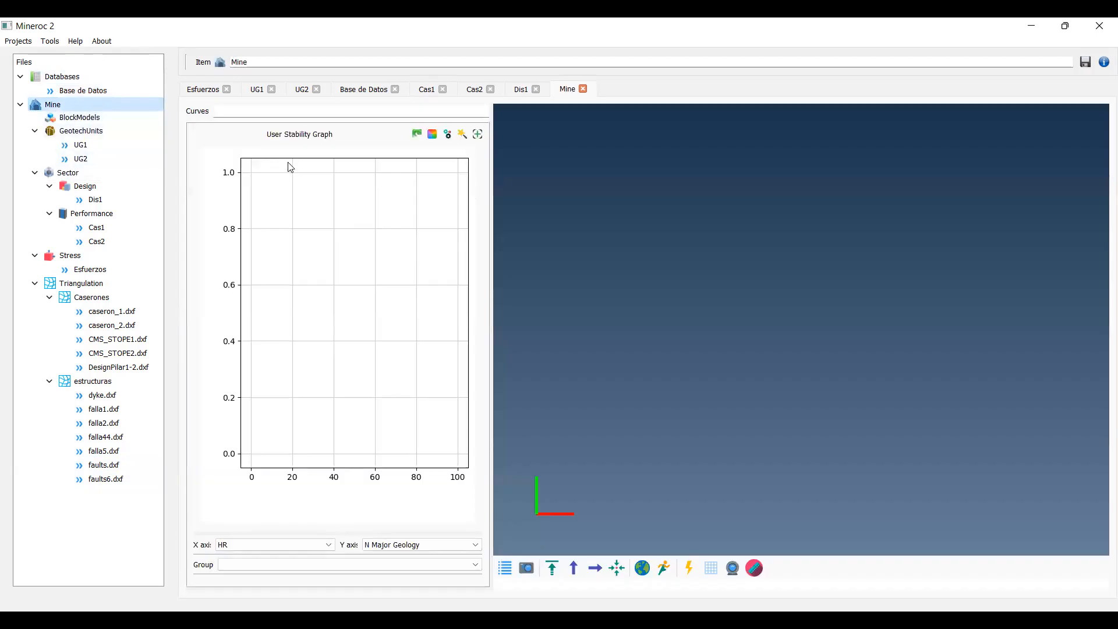
pyautogui.moveTo(92, 213); pyautogui.dragTo(618, 270)
pyautogui.moveTo(783, 461); pyautogui.dragTo(835, 400)
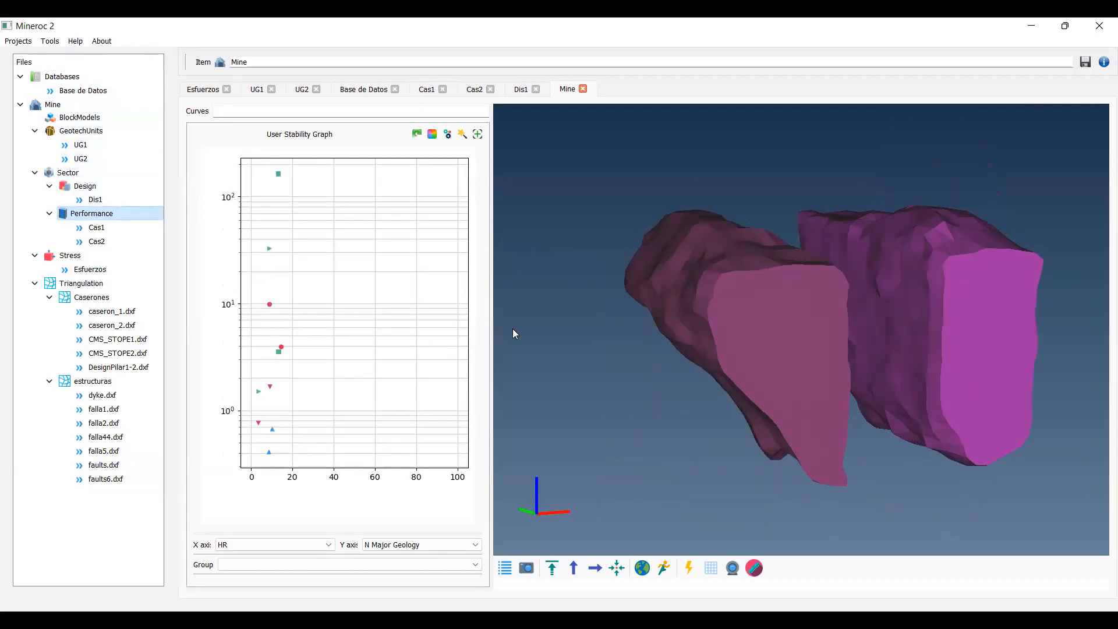
pyautogui.moveTo(83, 91); pyautogui.dragTo(253, 115)
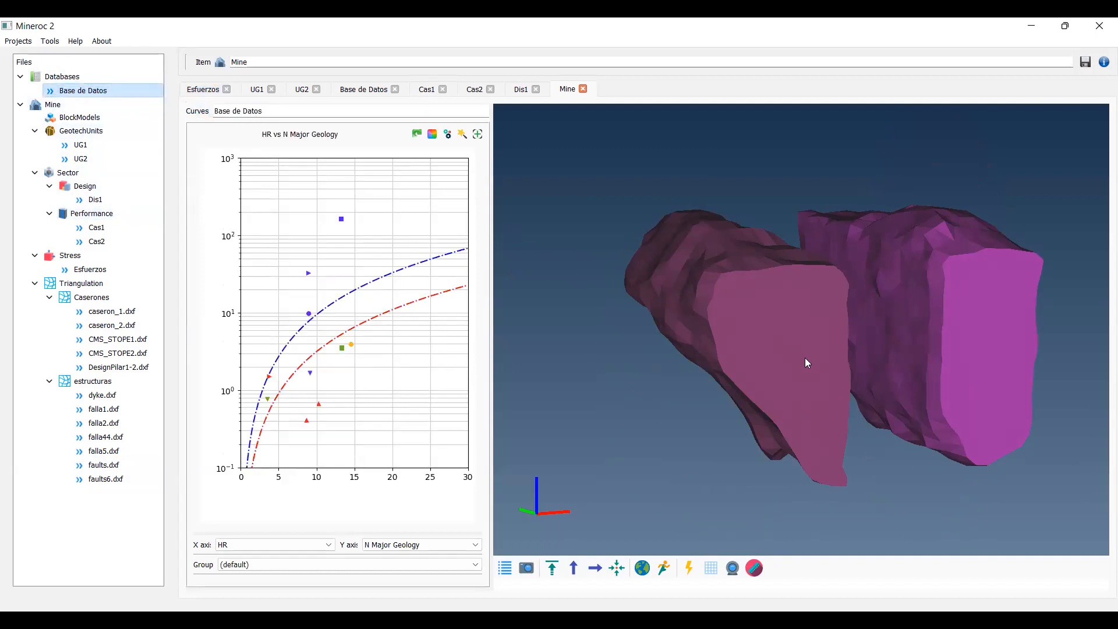
# Step: Identify the stope behind the highest point on the Mine stability graph, and select the Cas2 stope to highlight its graph points
pyautogui.click(341, 220)
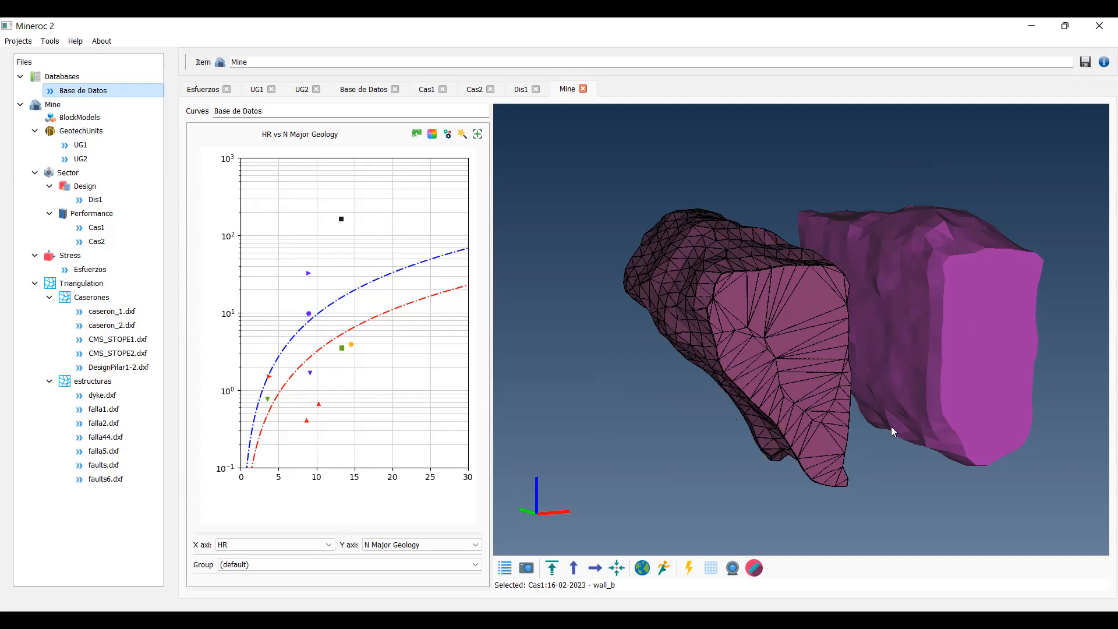
pyautogui.moveTo(892, 427); pyautogui.dragTo(858, 407)
pyautogui.click(857, 406)
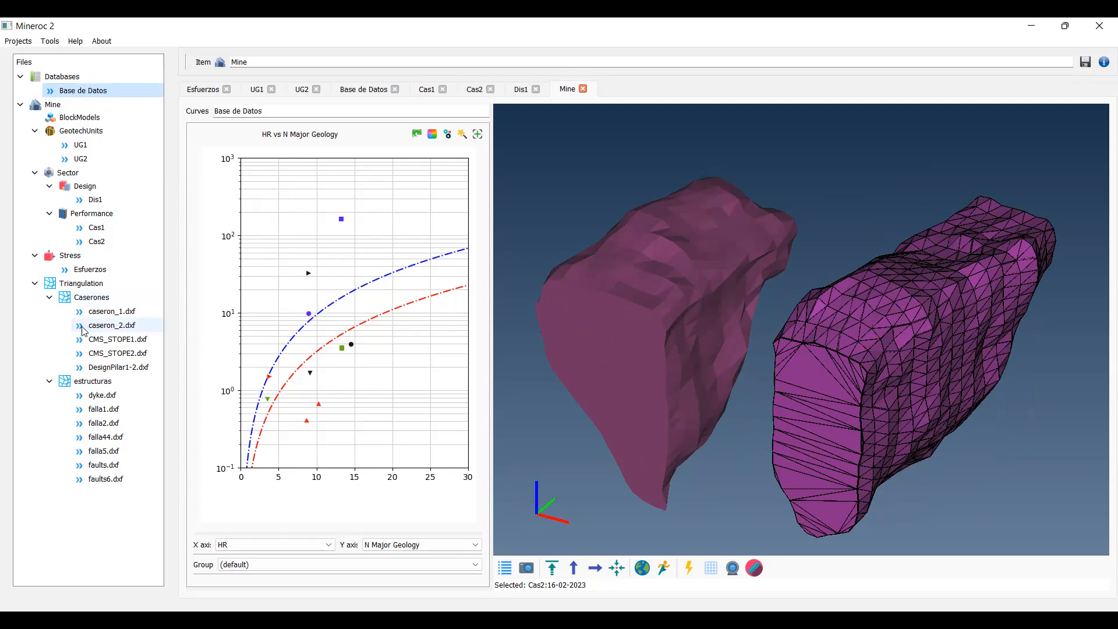
# Step: Add all the estructuras triangulations to the Mine 3D view alongside the stopes
pyautogui.moveTo(92, 386); pyautogui.dragTo(634, 261)
pyautogui.scroll(-12, 635, 265)
pyautogui.moveTo(588, 356)
pyautogui.mouseDown()
pyautogui.moveTo(659, 365)
pyautogui.moveTo(910, 336)
pyautogui.moveTo(787, 357)
pyautogui.moveTo(668, 356)
pyautogui.moveTo(626, 349)
pyautogui.moveTo(626, 331)
pyautogui.moveTo(731, 355)
pyautogui.moveTo(587, 361)
pyautogui.mouseUp()
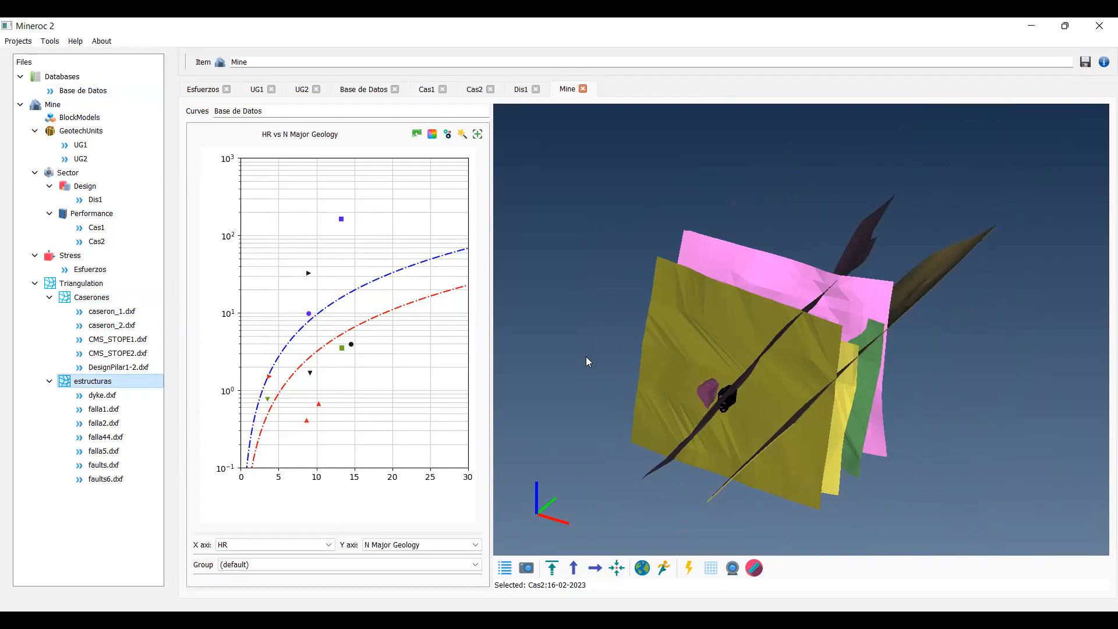